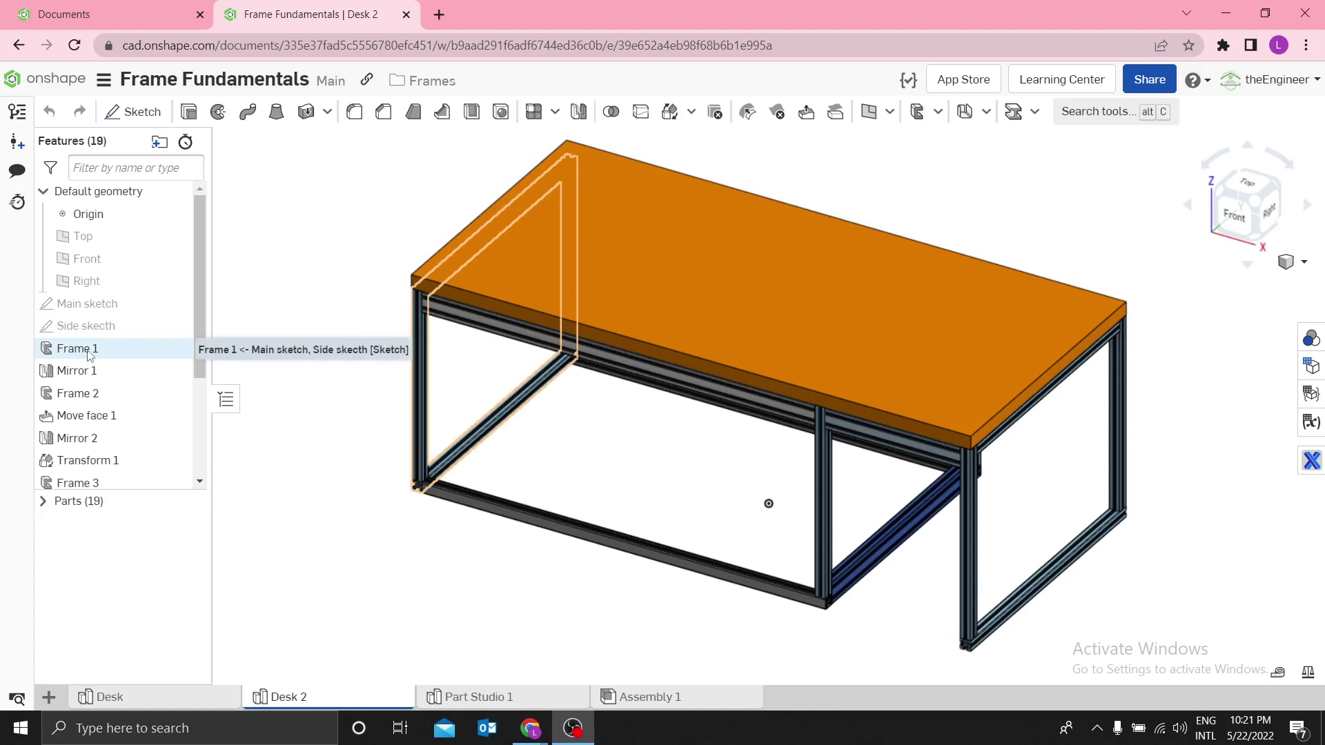
# Step: Open the Frame 5 feature for editing
pyautogui.rightClick(90, 356)
pyautogui.click(198, 339)
pyautogui.scroll(-3, 199, 338)
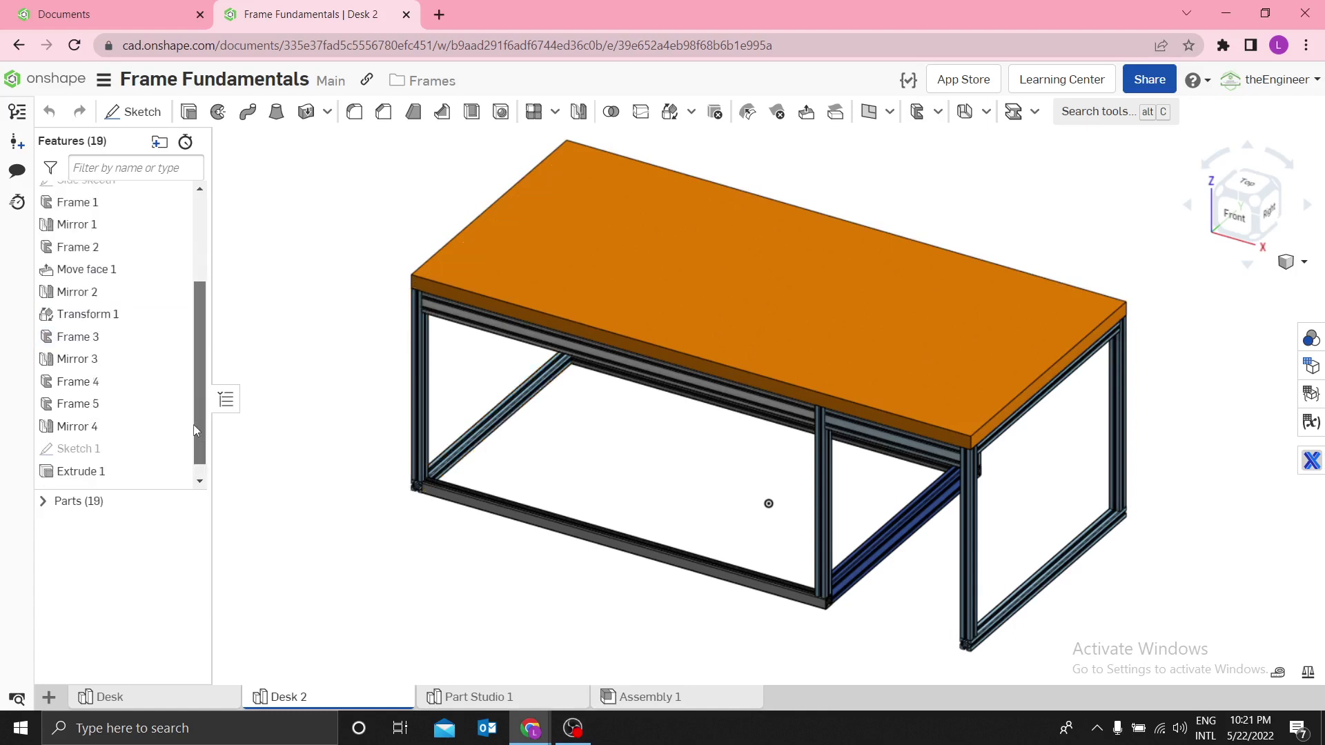
pyautogui.rightClick(84, 394)
pyautogui.click(110, 435)
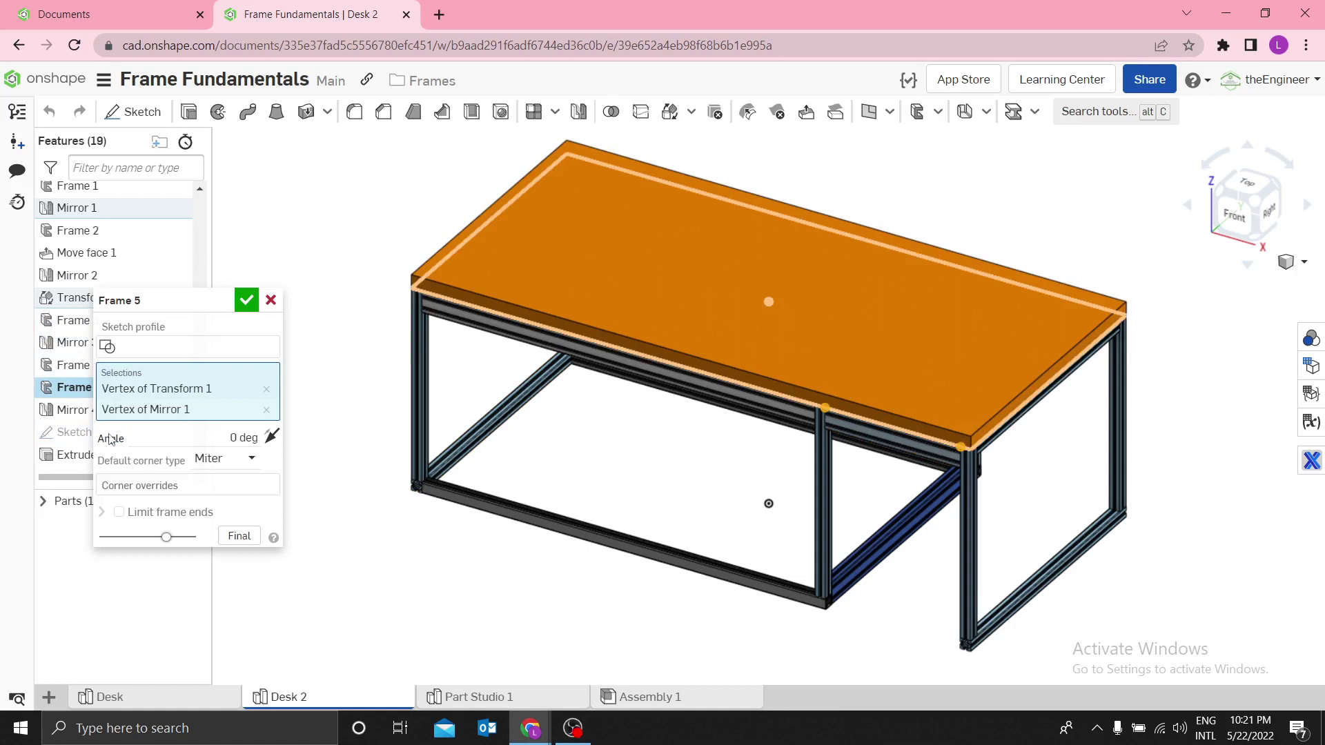
# Step: Check Frame 5's 8020 profile options, cancel unchanged, and go to Part Studio 1
pyautogui.click(152, 333)
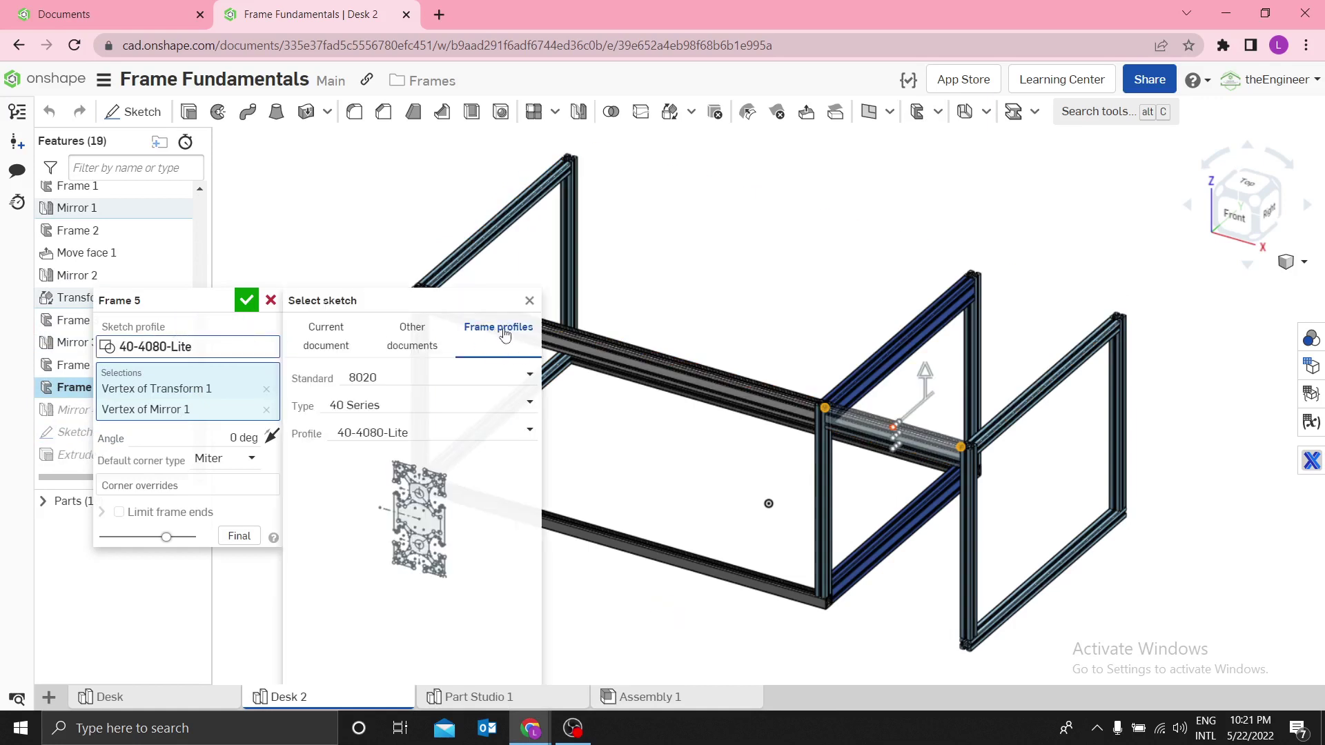
pyautogui.click(362, 378)
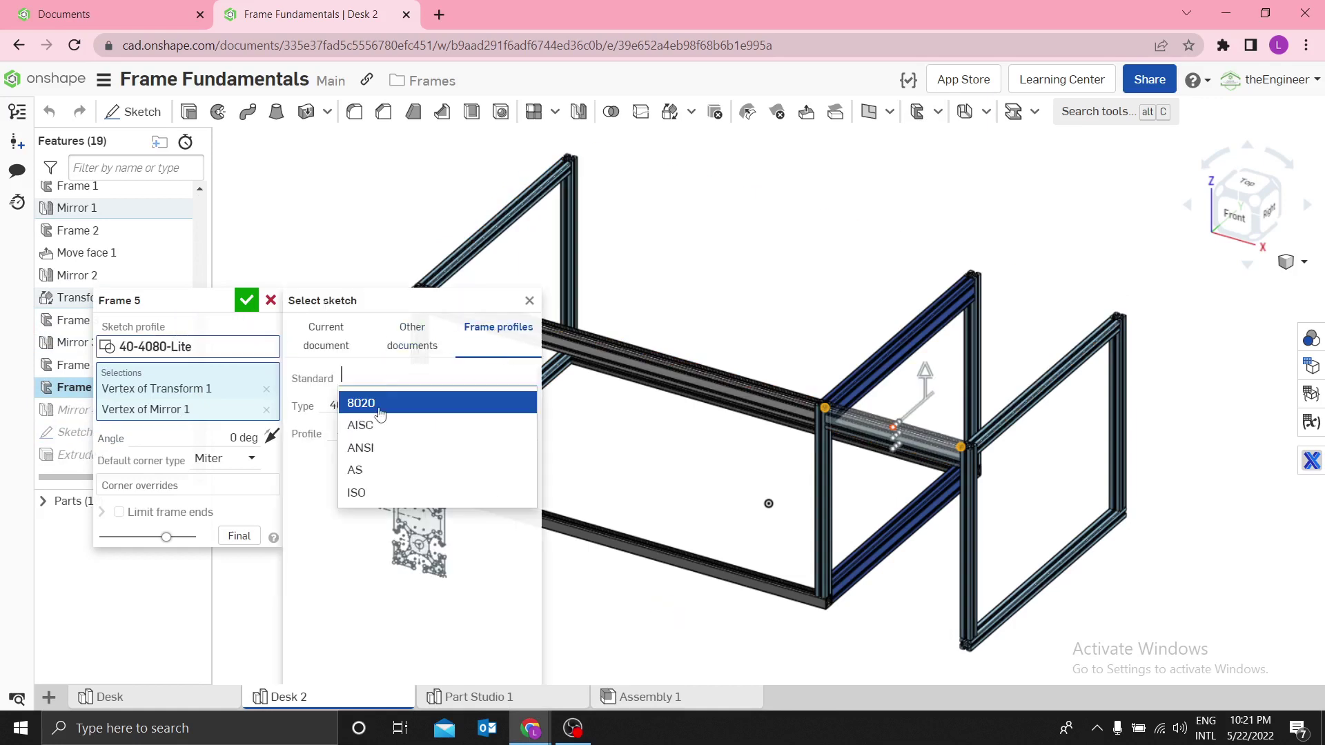
pyautogui.click(349, 527)
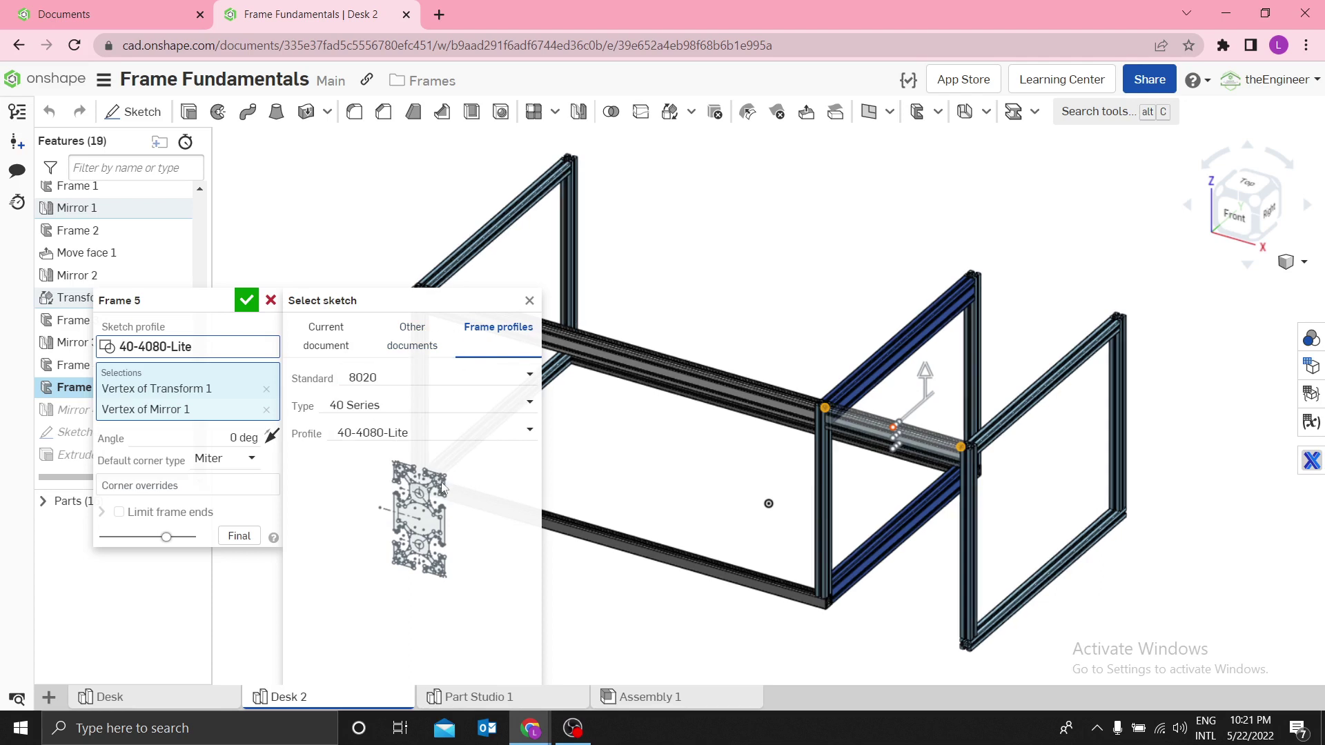
pyautogui.click(337, 341)
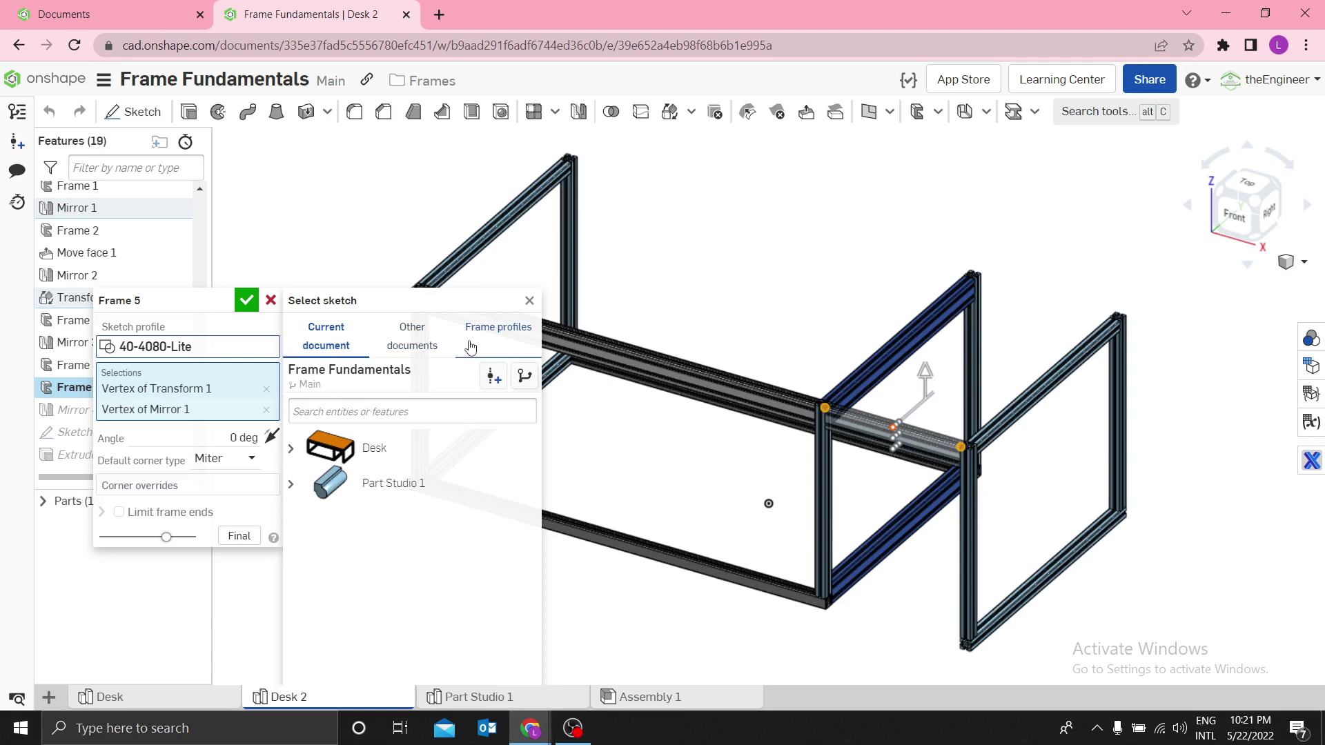
pyautogui.click(529, 301)
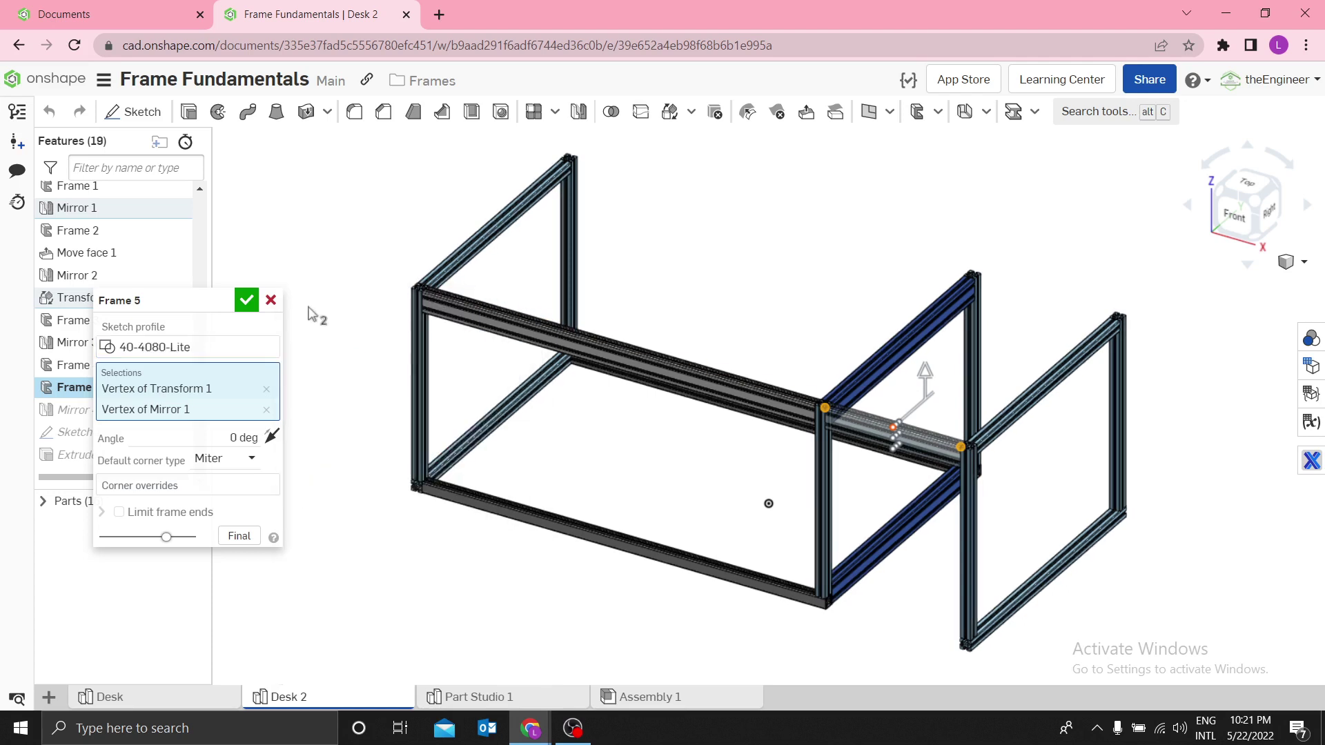
pyautogui.click(271, 301)
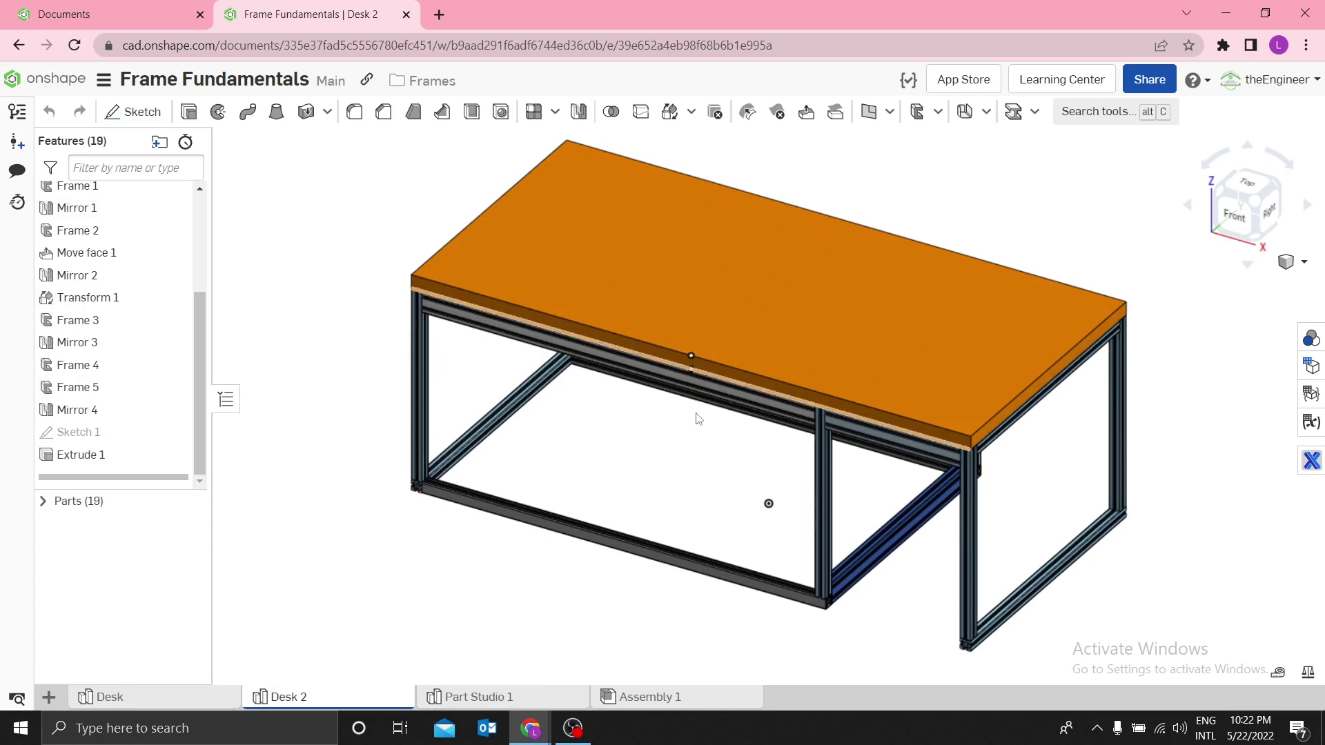
pyautogui.click(473, 698)
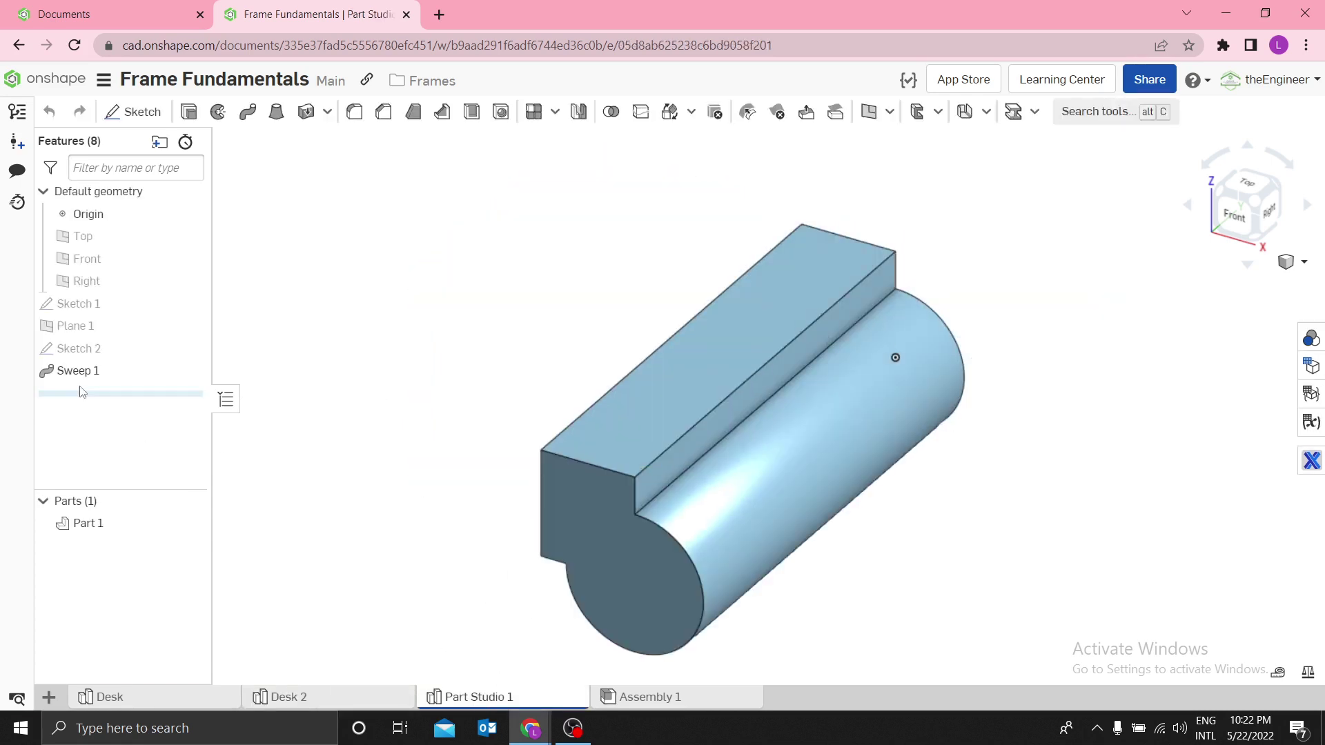
# Step: Delete the Part Studio 1 element so Desk 2 with its 19 frame parts shows again
pyautogui.click(86, 304)
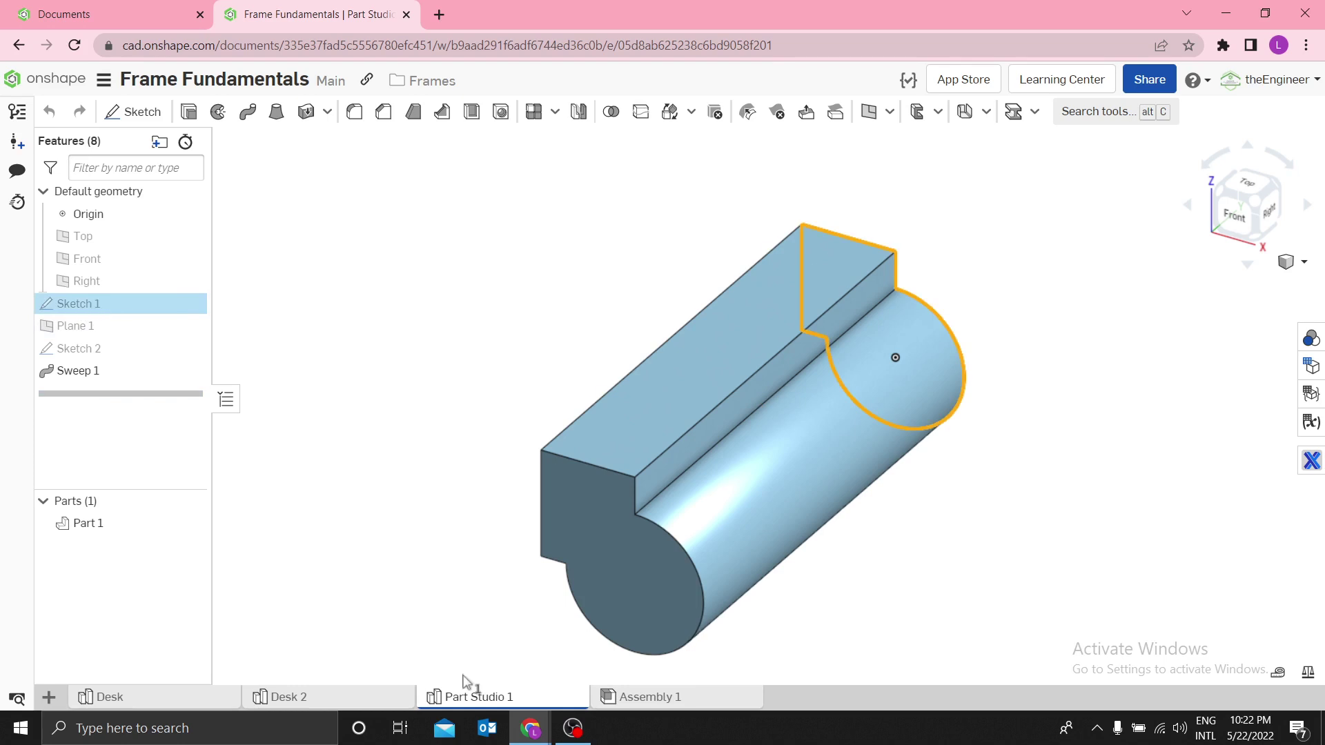
pyautogui.rightClick(481, 701)
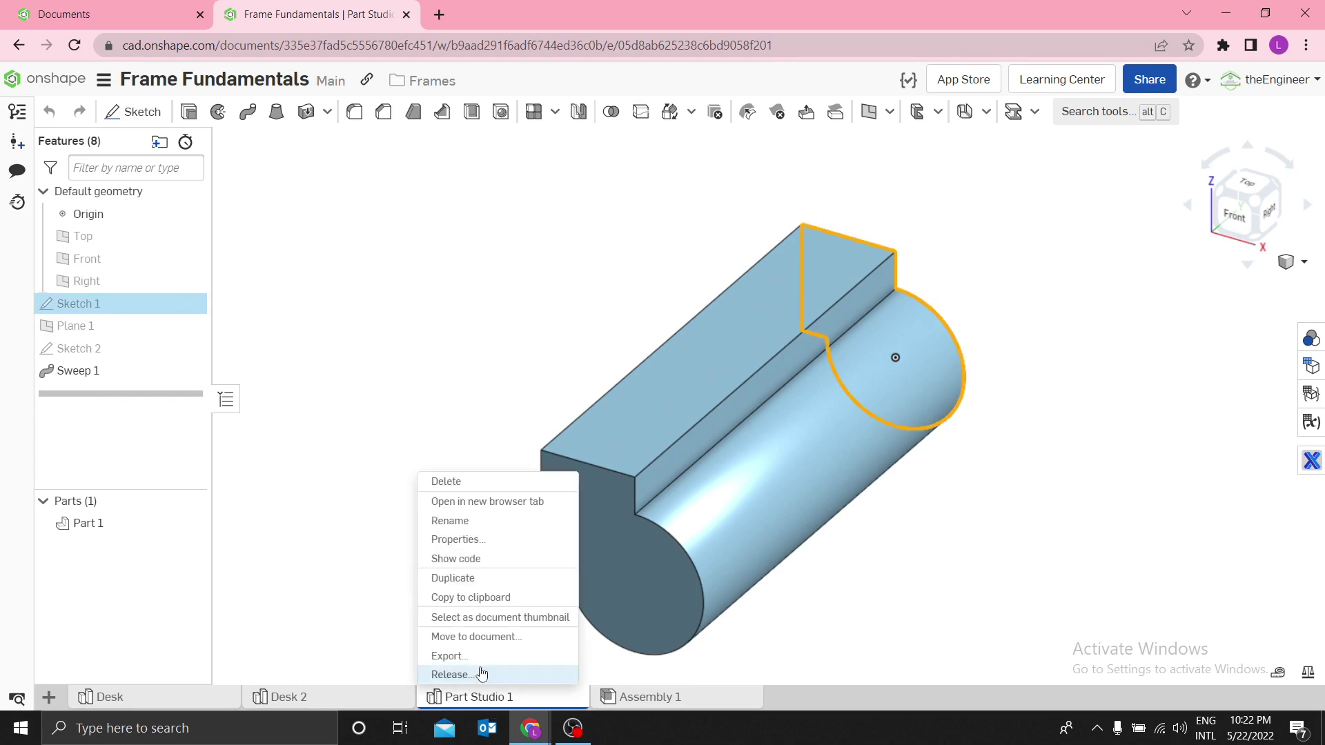
pyautogui.click(450, 482)
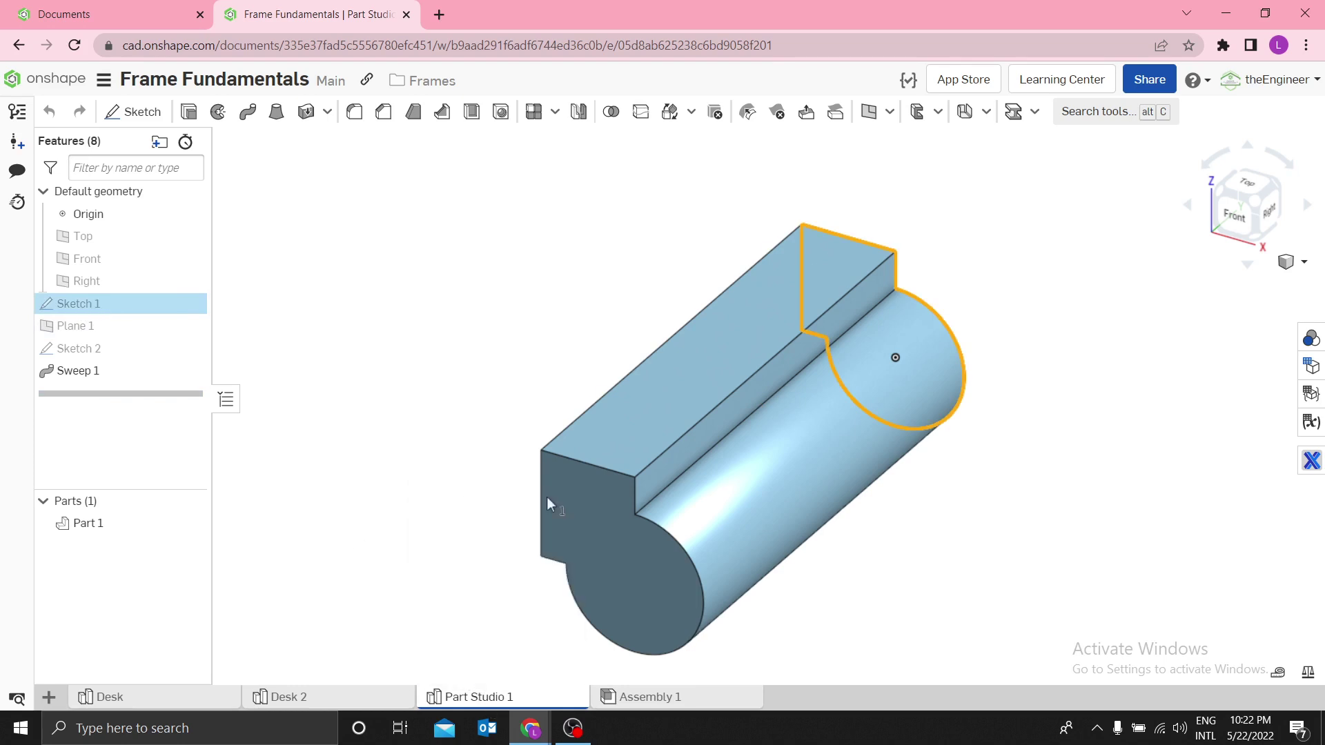
pyautogui.click(49, 697)
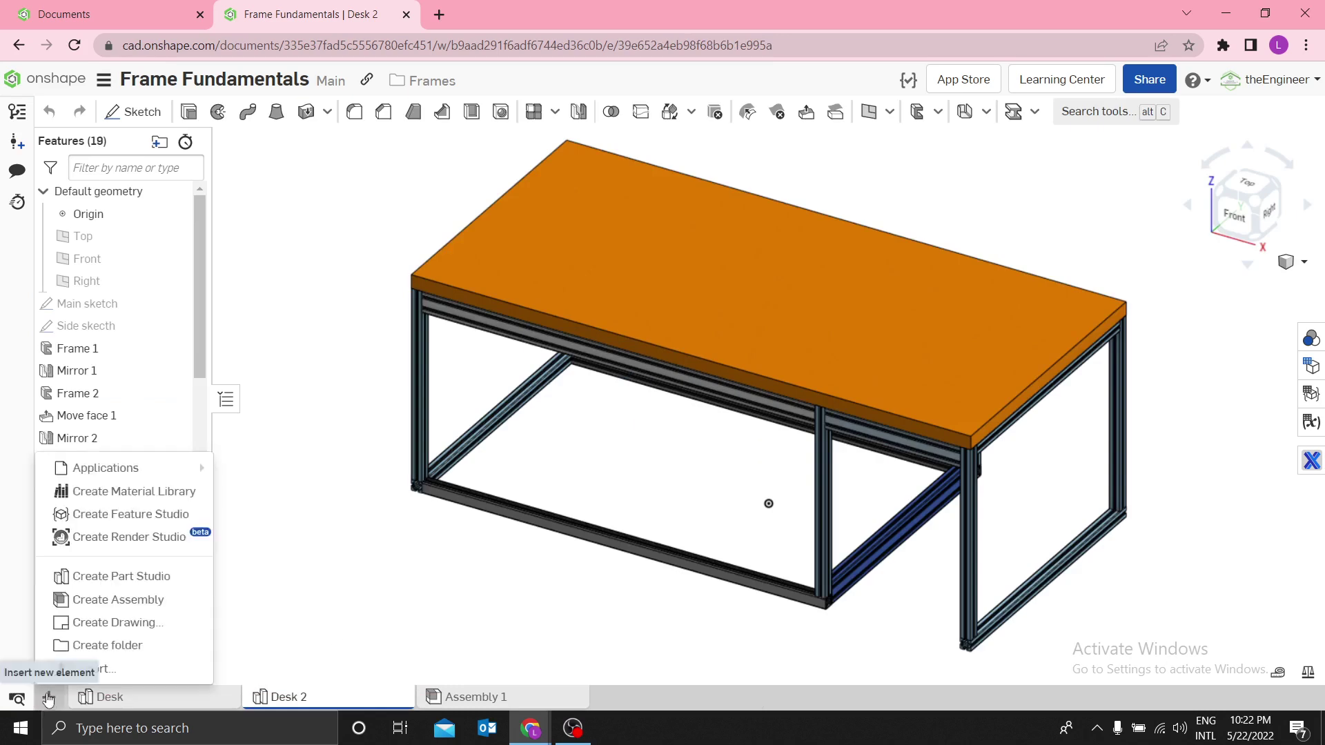
pyautogui.press('Escape')
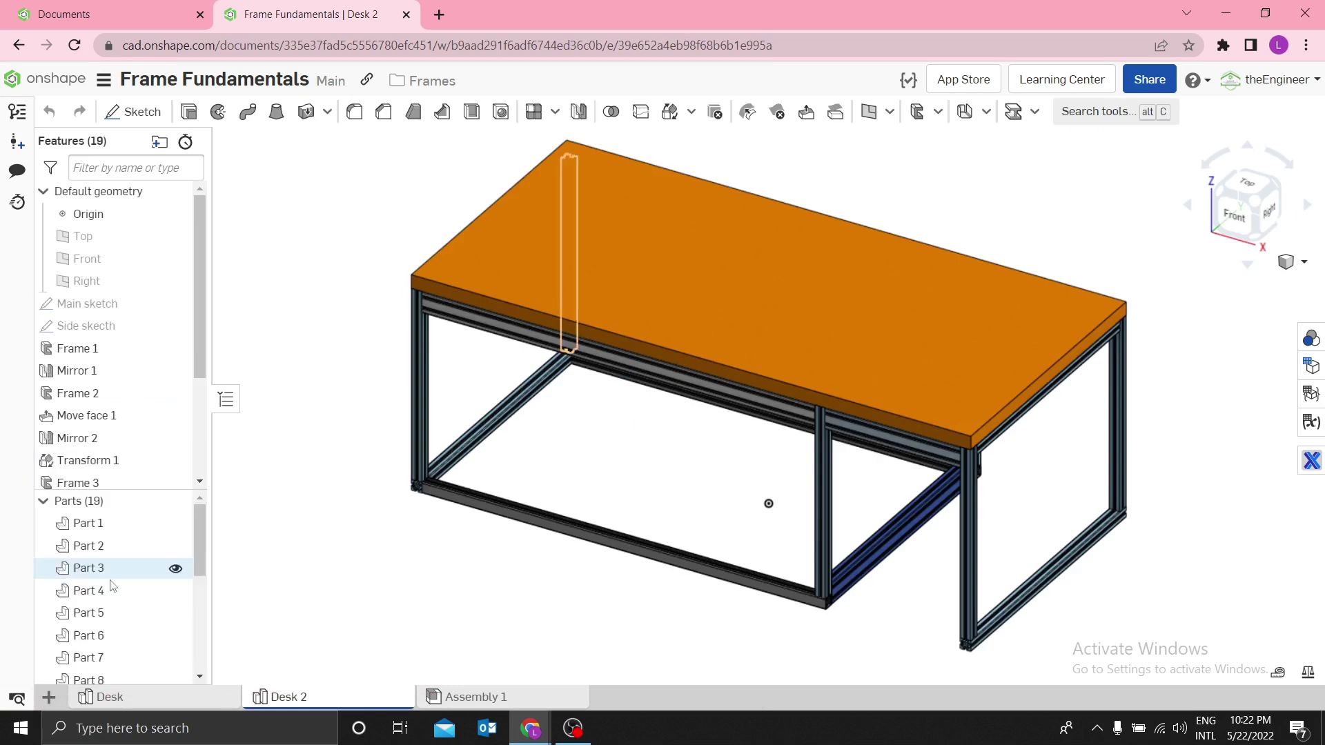
# Step: Create a new Part Studio and rename it 'Custom profile ONE_Rect'
pyautogui.click(476, 698)
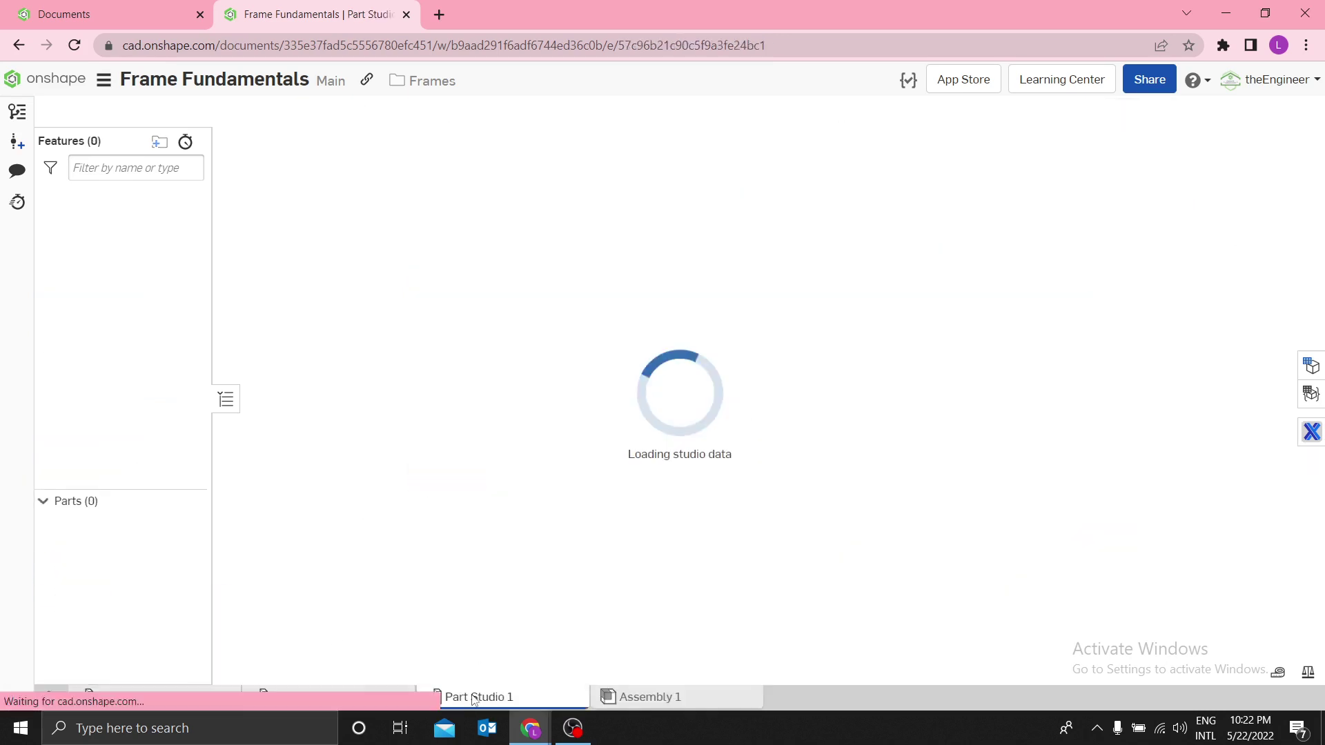
pyautogui.rightClick(480, 697)
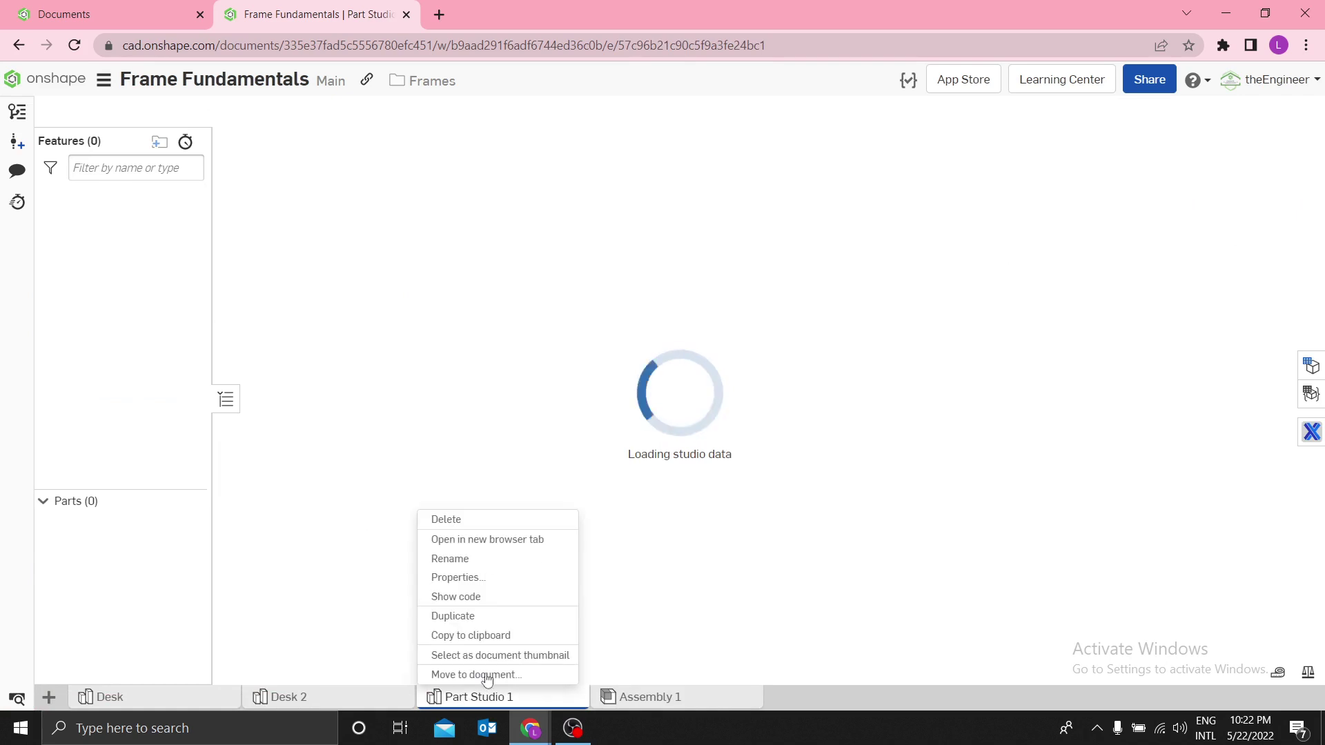
pyautogui.click(461, 559)
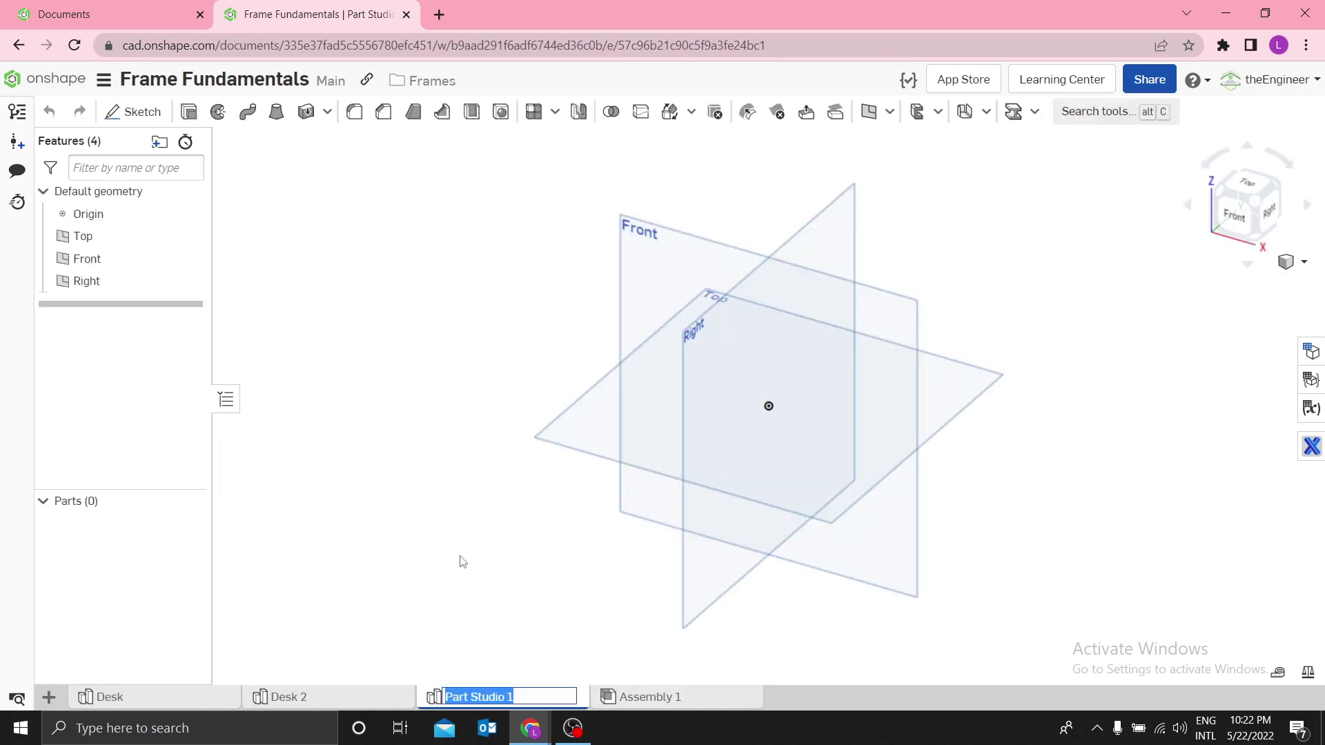
pyautogui.write('Custom profile ON')
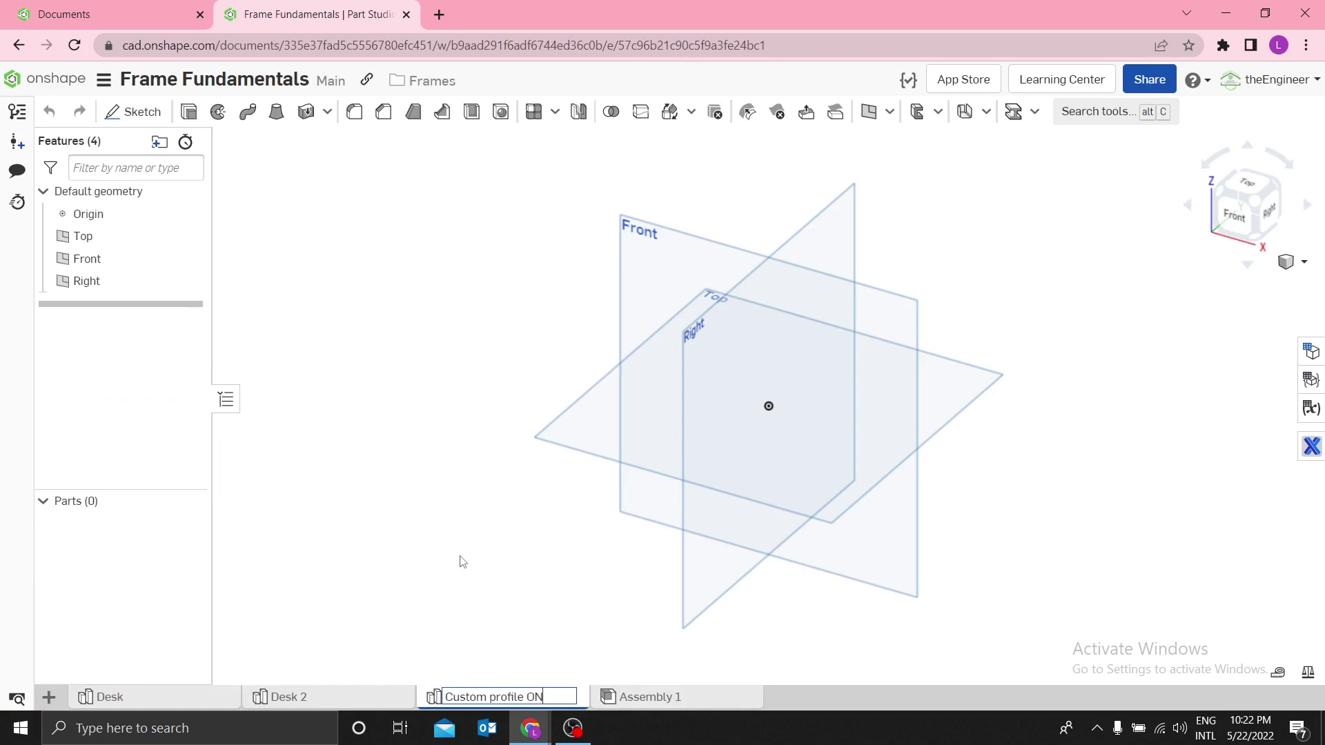
pyautogui.write('E_Rec')
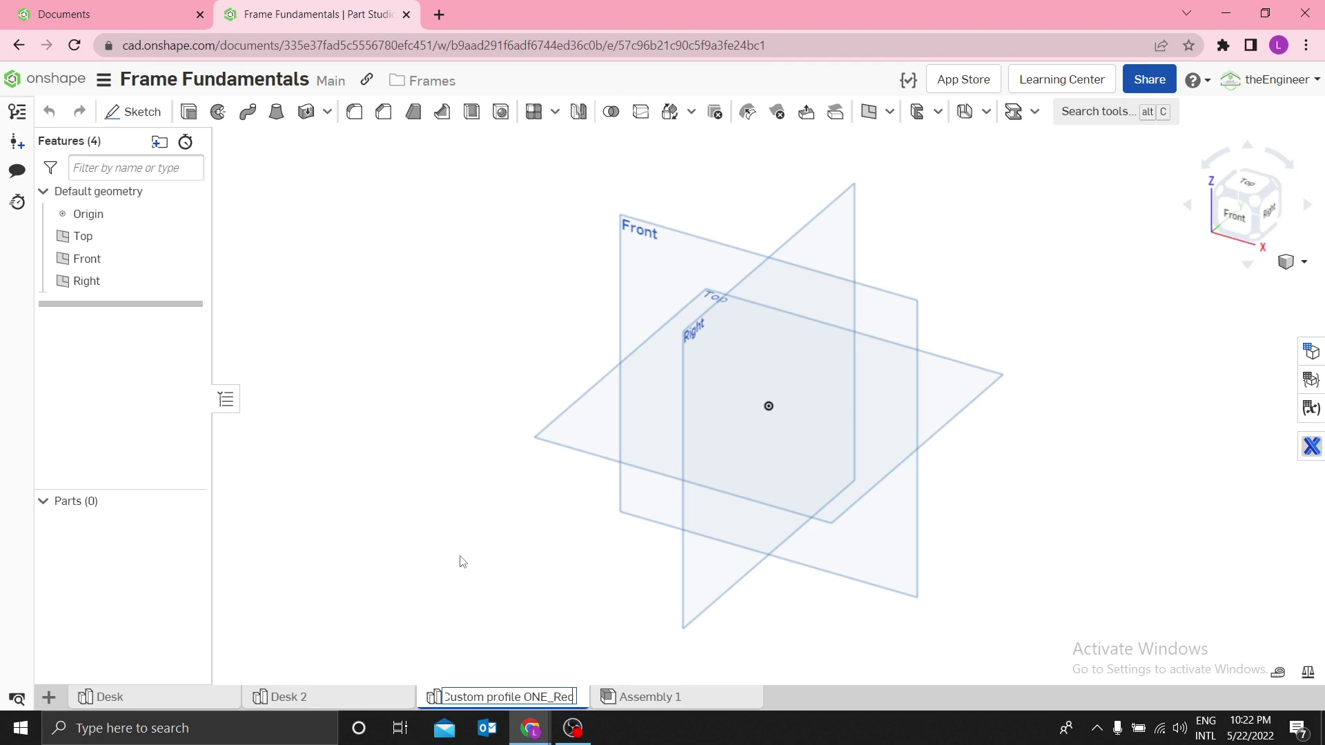
pyautogui.write('t')
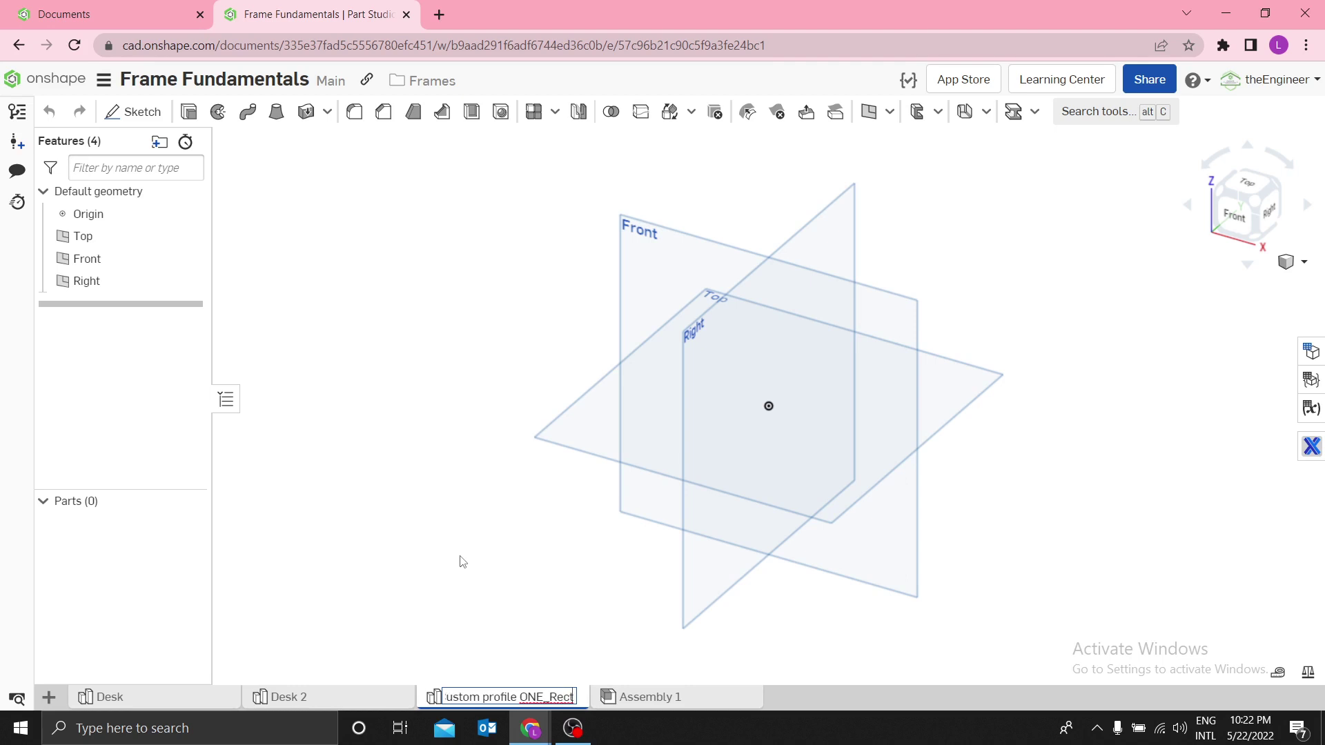
pyautogui.press('Return')
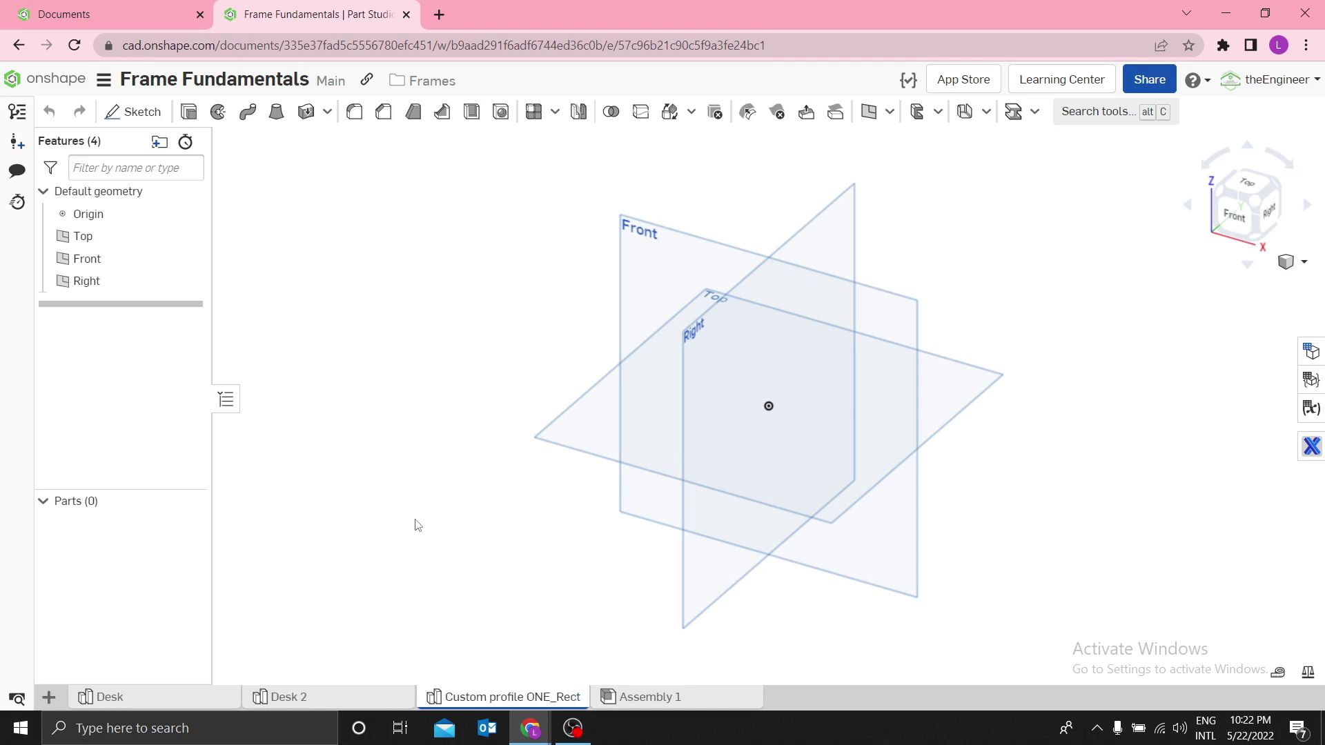
pyautogui.click(626, 261)
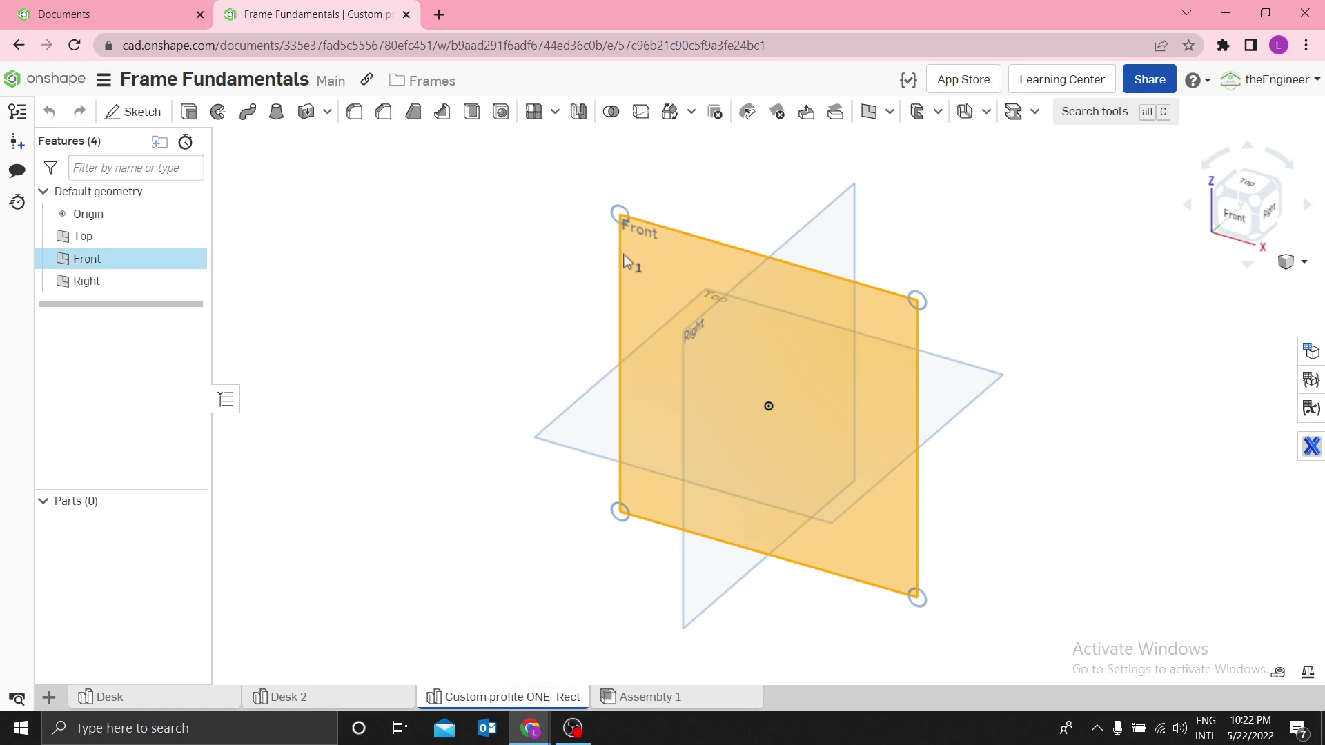
# Step: Start a sketch on the Front plane, viewed head-on with reference planes hidden
pyautogui.press('s')
pyautogui.click(642, 236)
pyautogui.press('n')
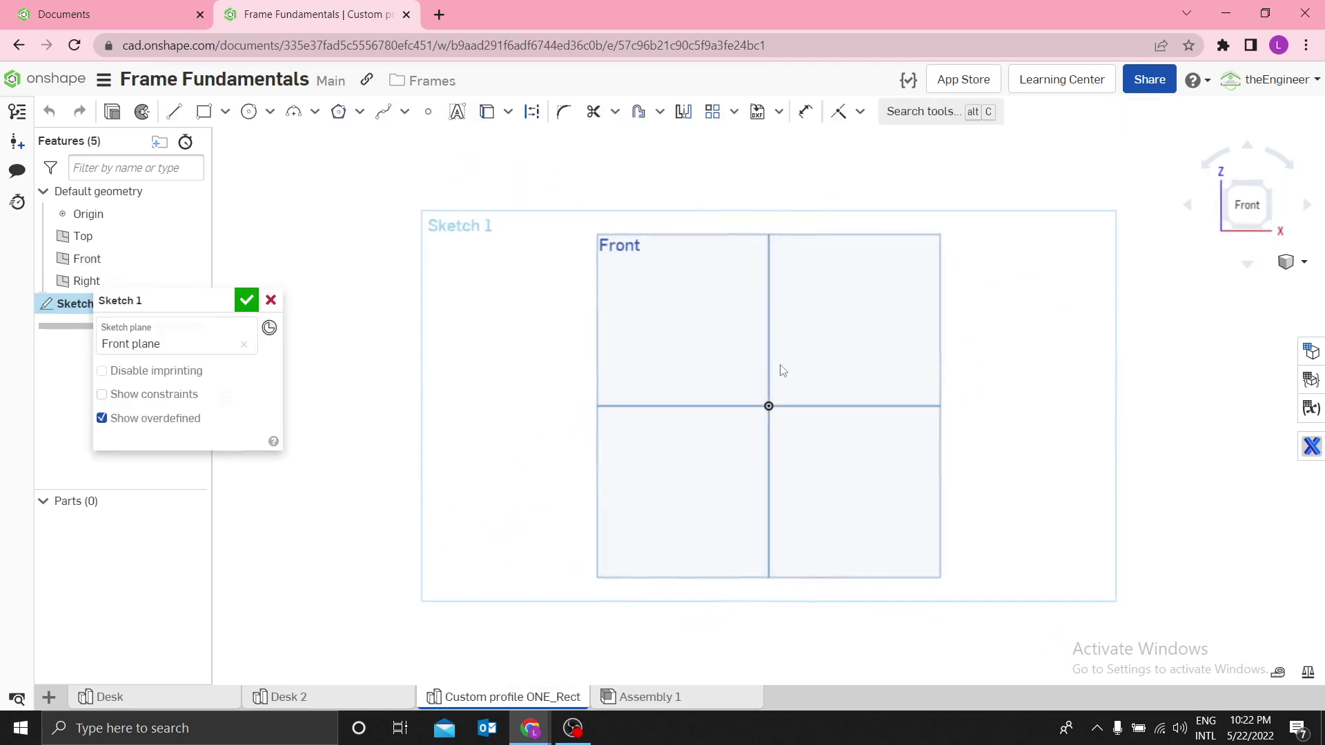
pyautogui.press('p')
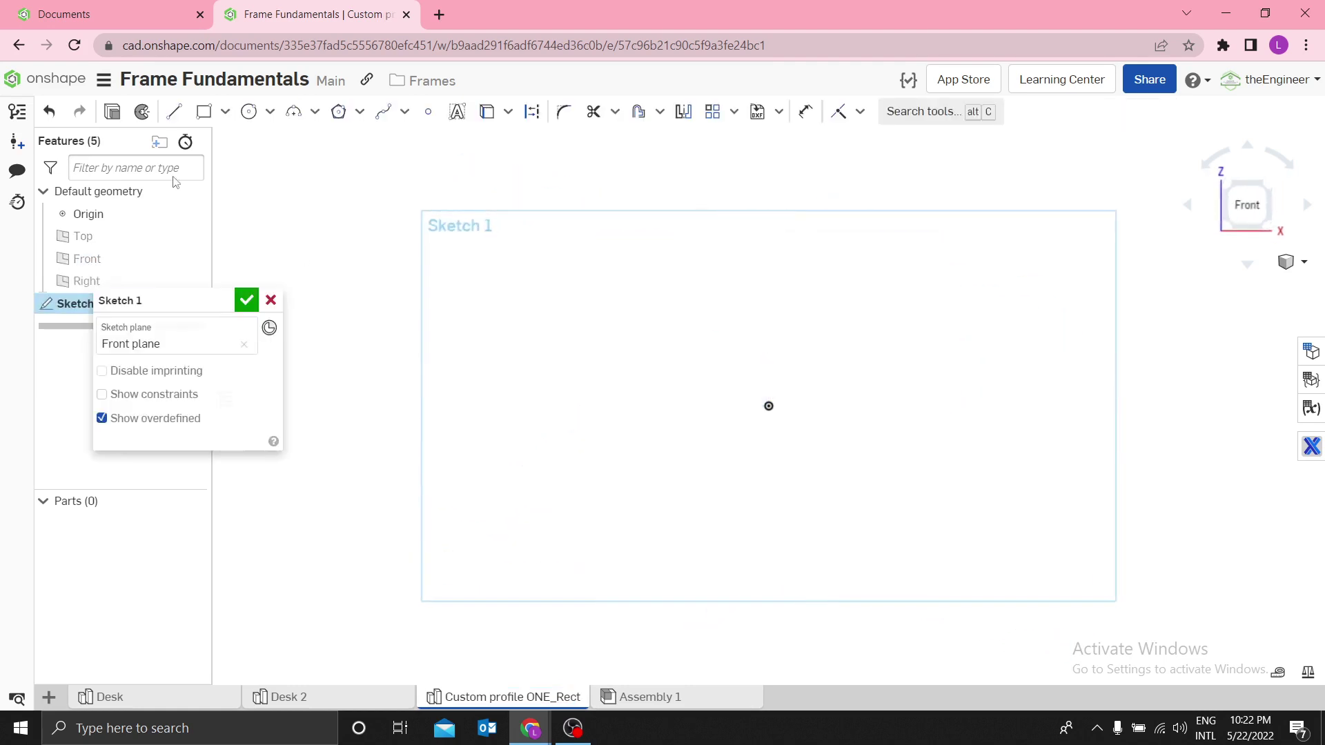
# Step: Draw a closed four-line trapezoid through the origin and make its top edge horizontal
pyautogui.click(174, 111)
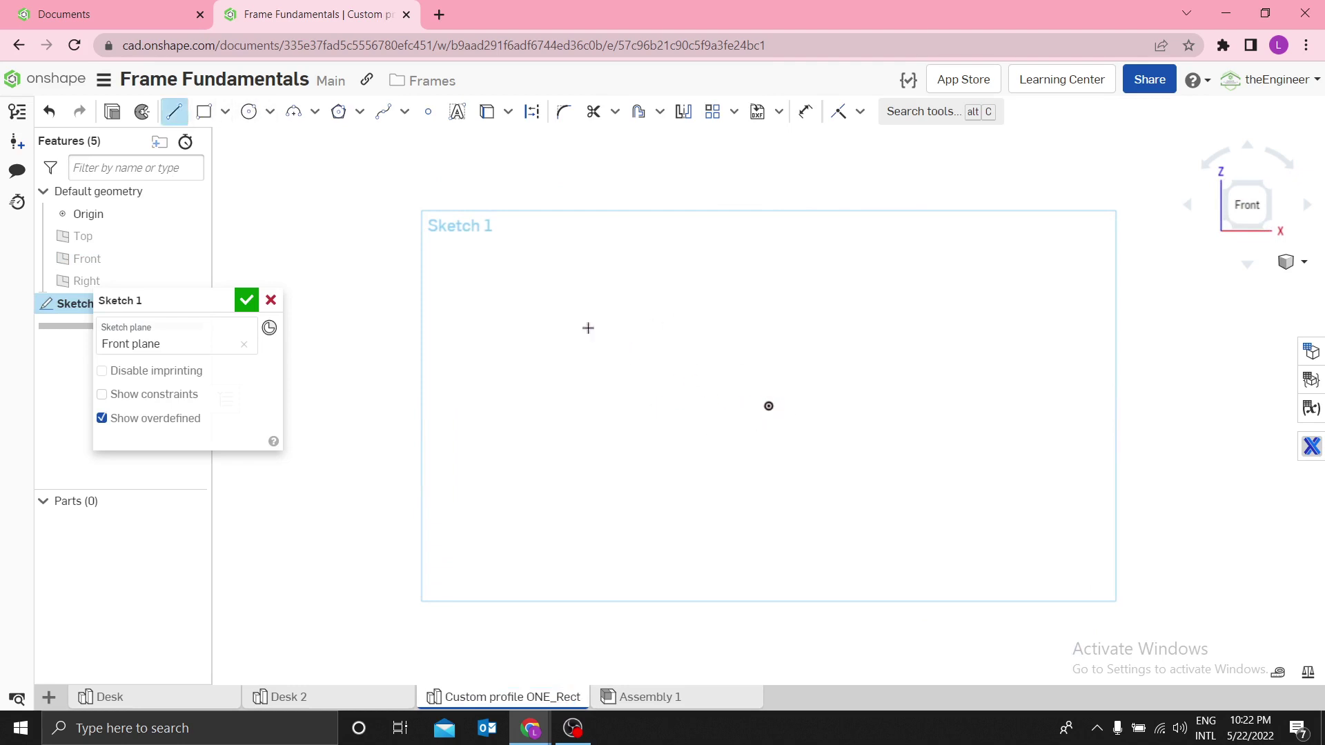
pyautogui.click(561, 303)
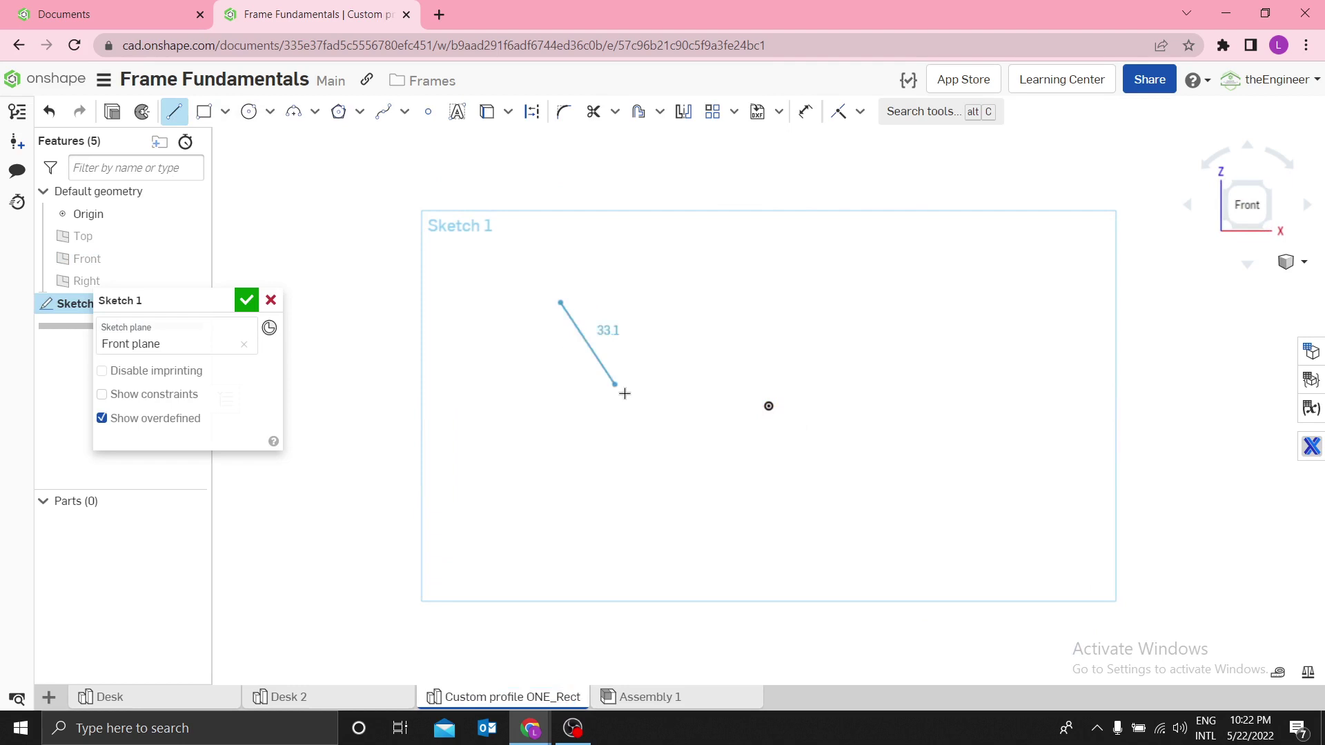
pyautogui.click(674, 407)
pyautogui.click(955, 406)
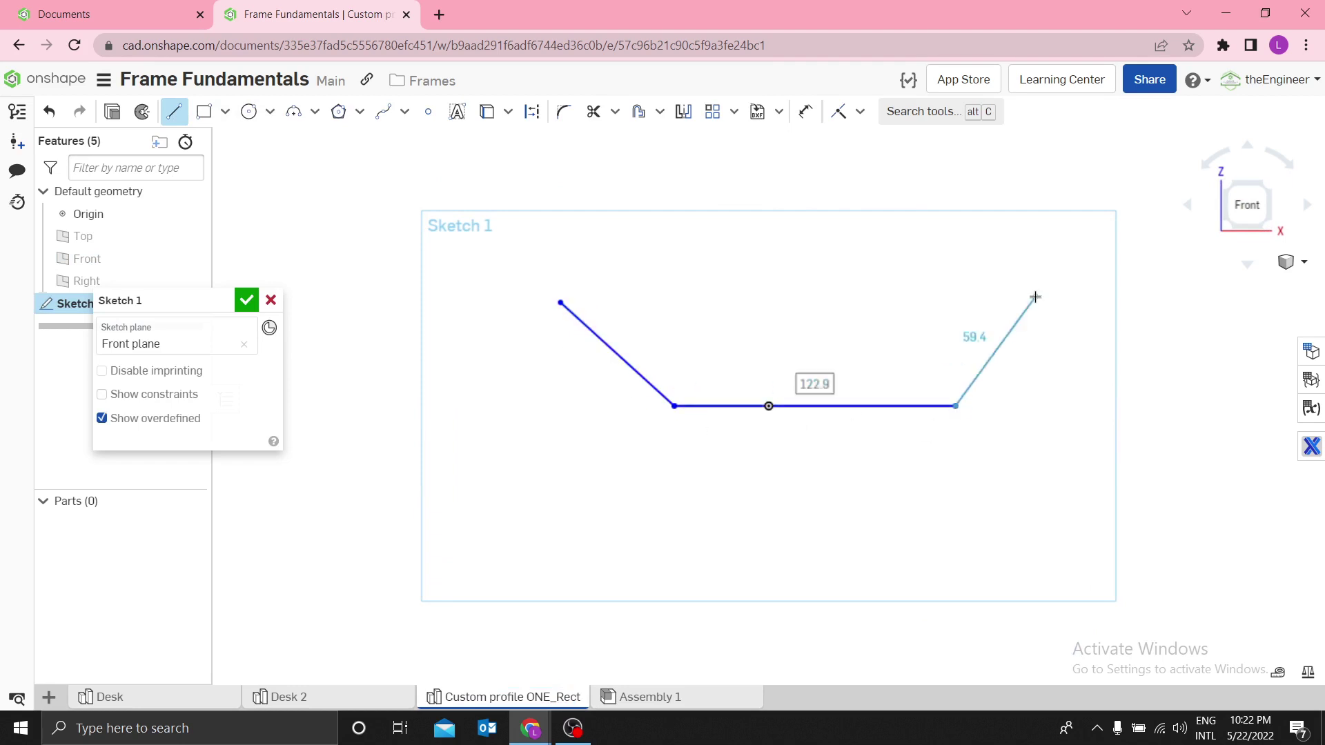
pyautogui.click(1038, 282)
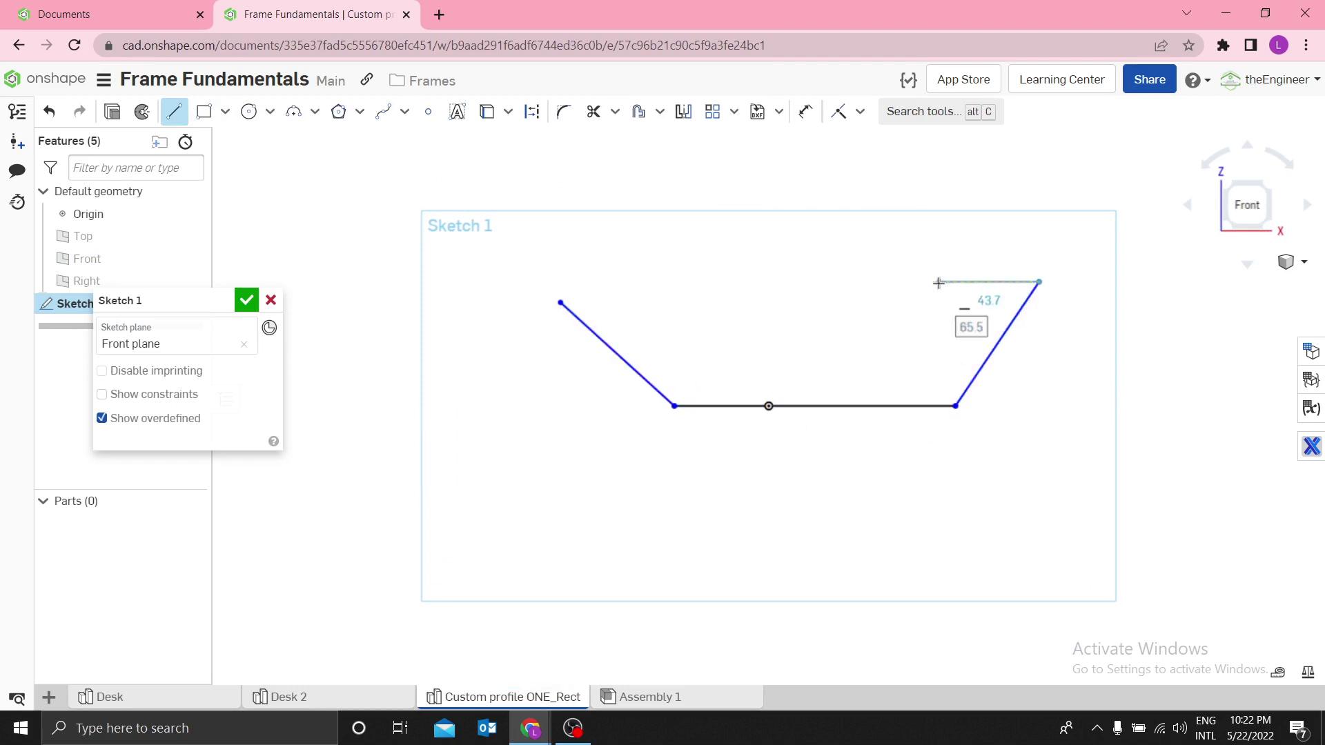
pyautogui.click(558, 302)
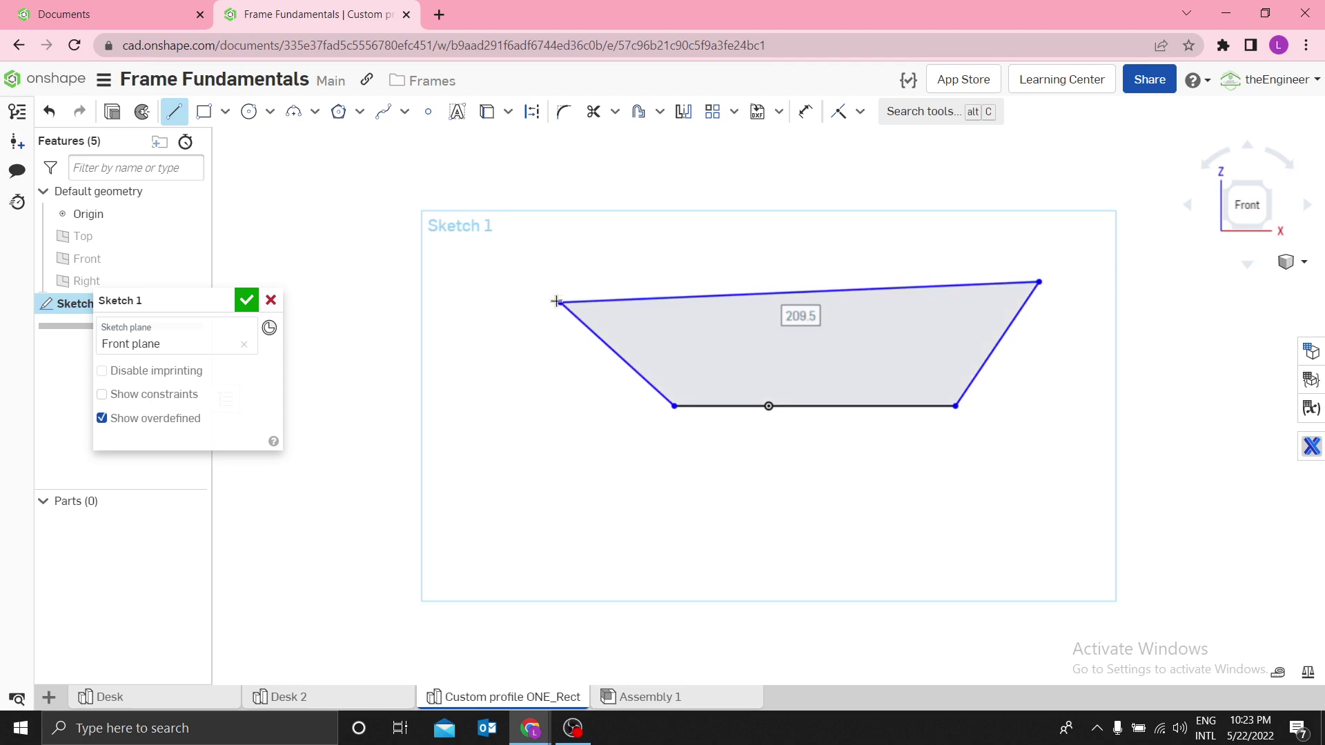
pyautogui.press('Escape')
pyautogui.press('h')
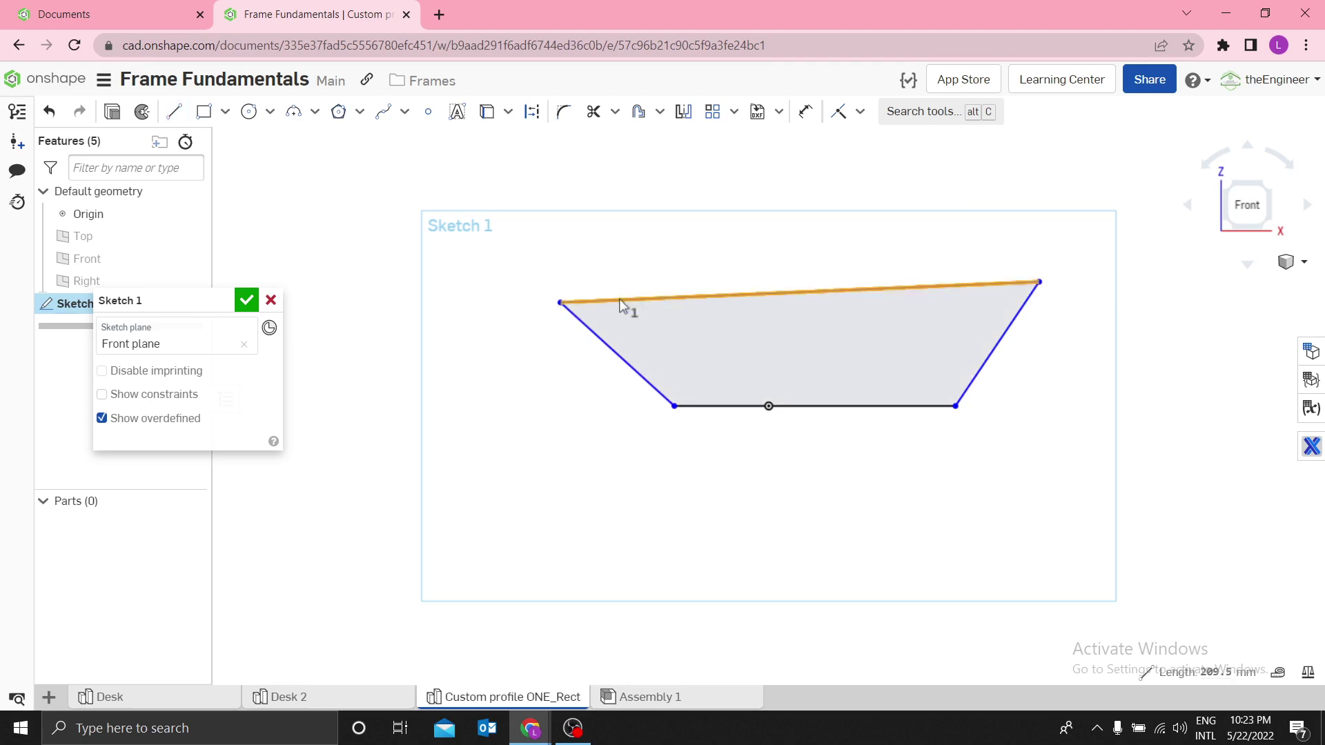
pyautogui.click(620, 299)
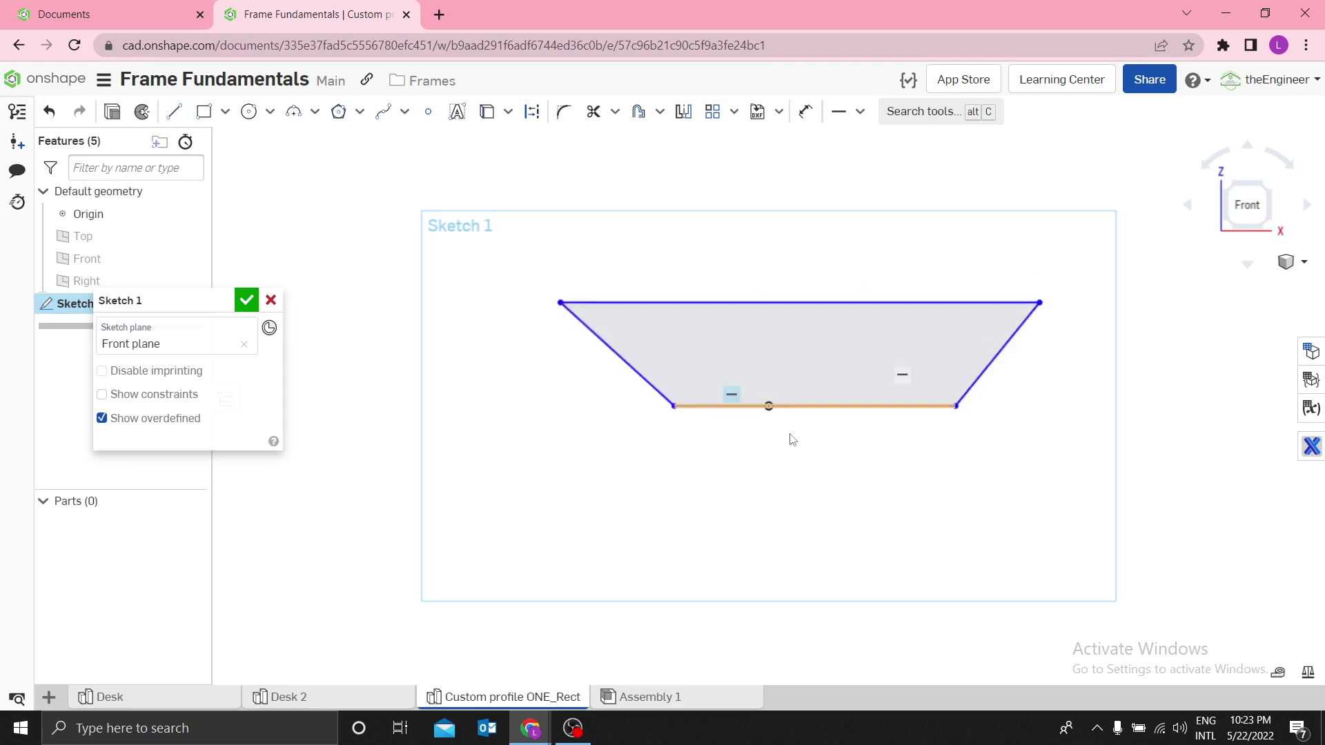
# Step: Centre the bottom edge on the origin with a midpoint constraint and dimension it 80 mm
pyautogui.click(860, 111)
pyautogui.click(866, 370)
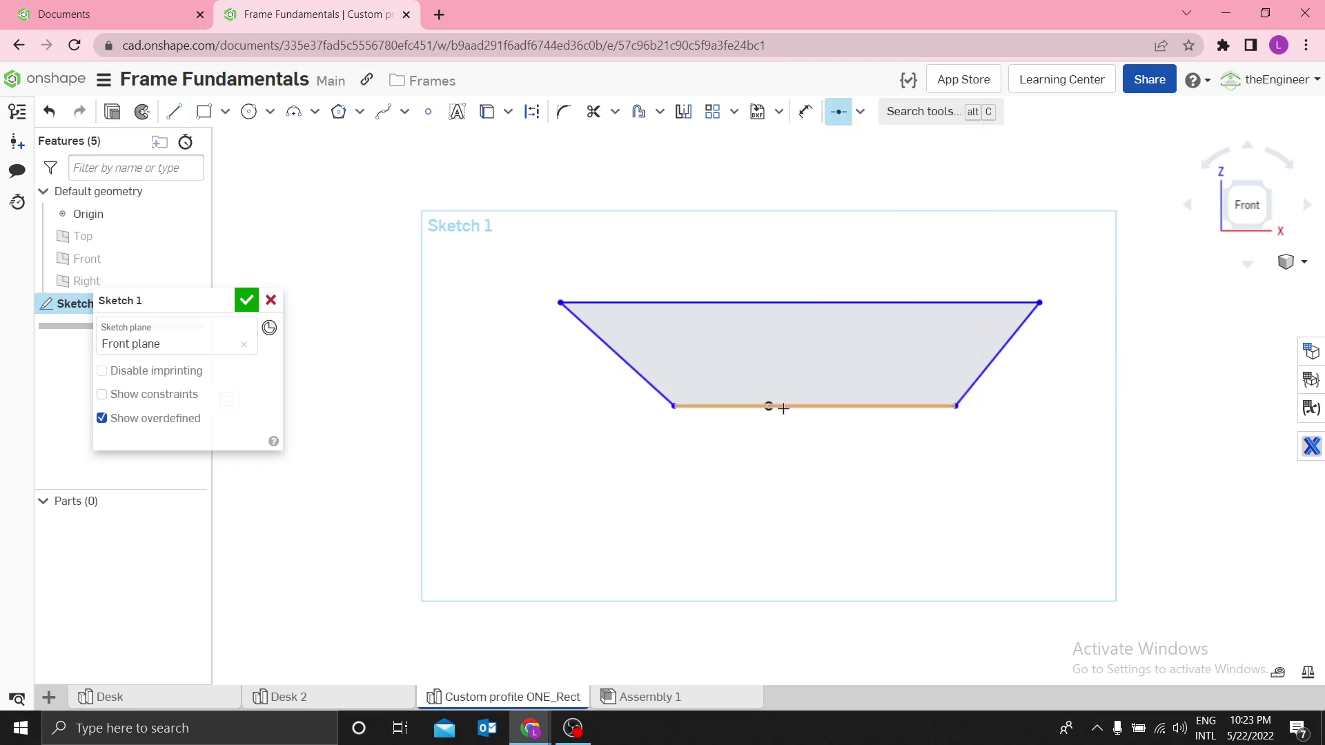
pyautogui.click(769, 406)
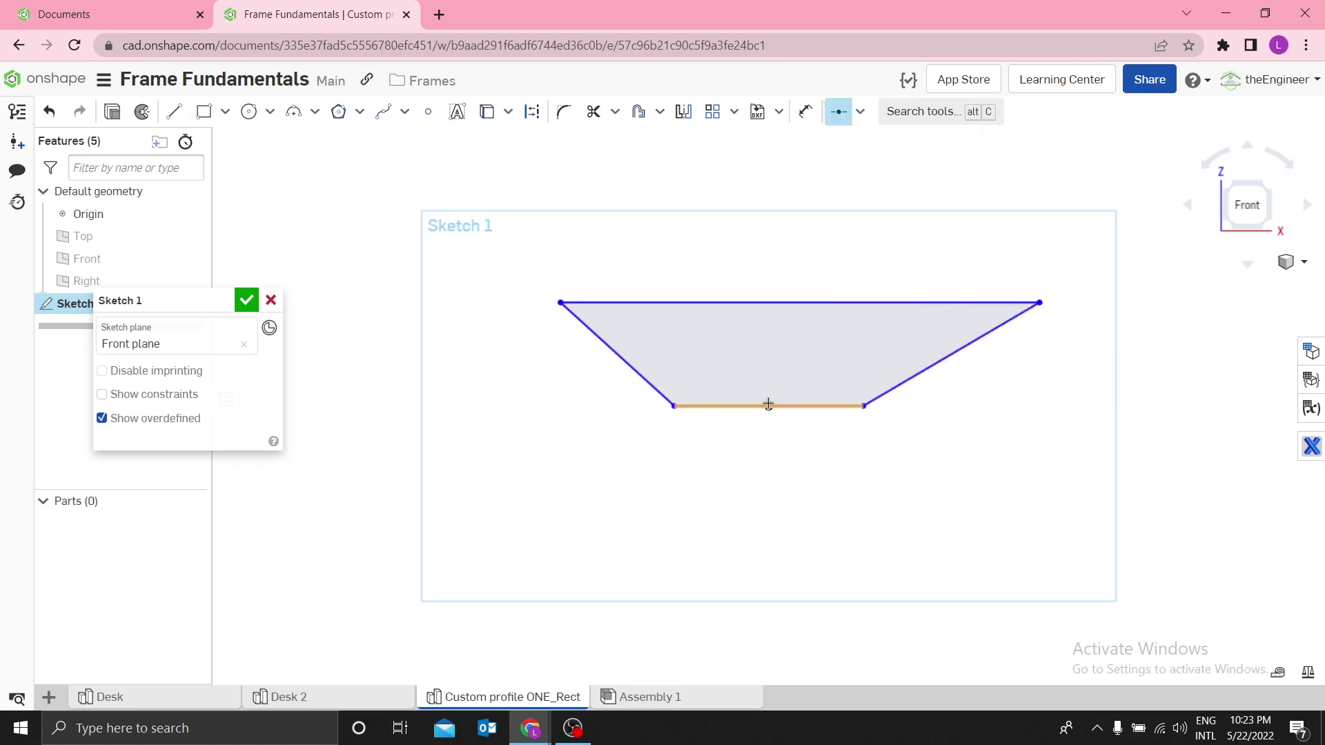
pyautogui.press('d')
pyautogui.click(816, 408)
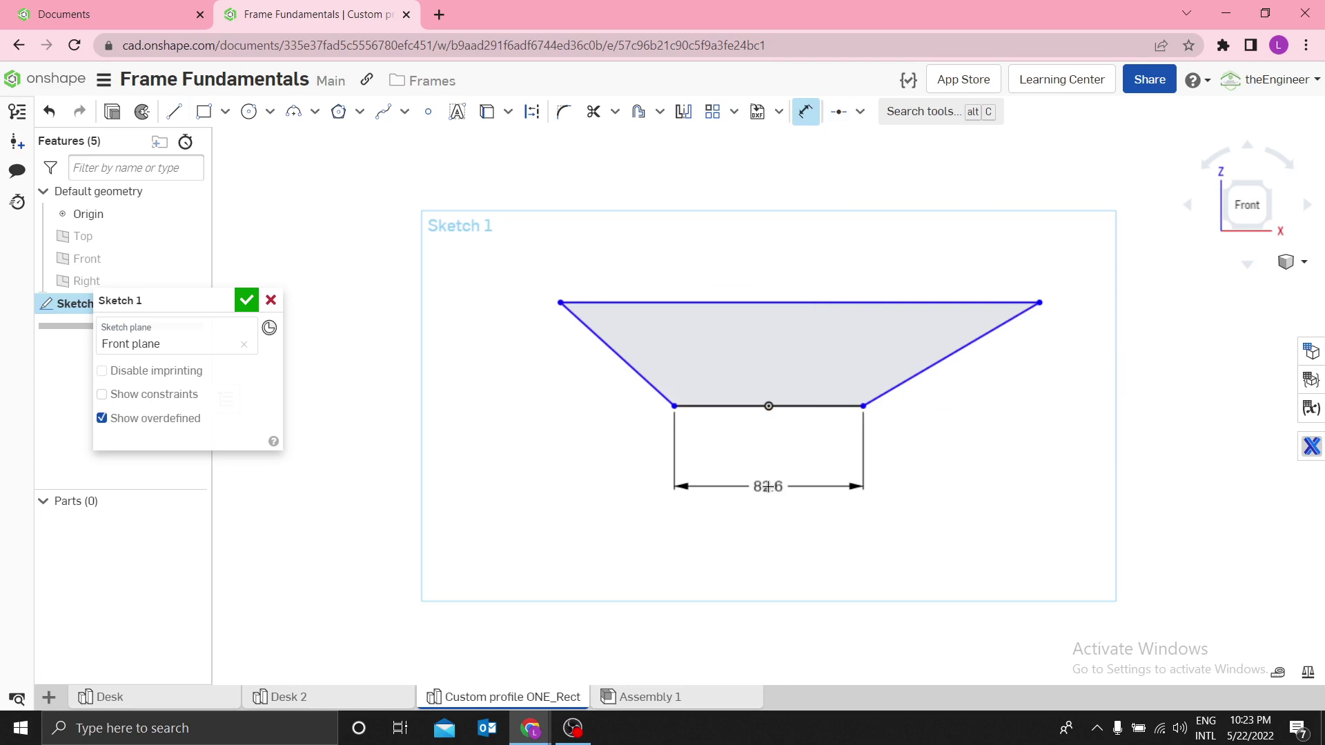
pyautogui.click(769, 487)
pyautogui.write('80')
pyautogui.press('Return')
# Step: Dimension the top edge to 200 mm and the trapezoid height to 50 mm
pyautogui.click(773, 303)
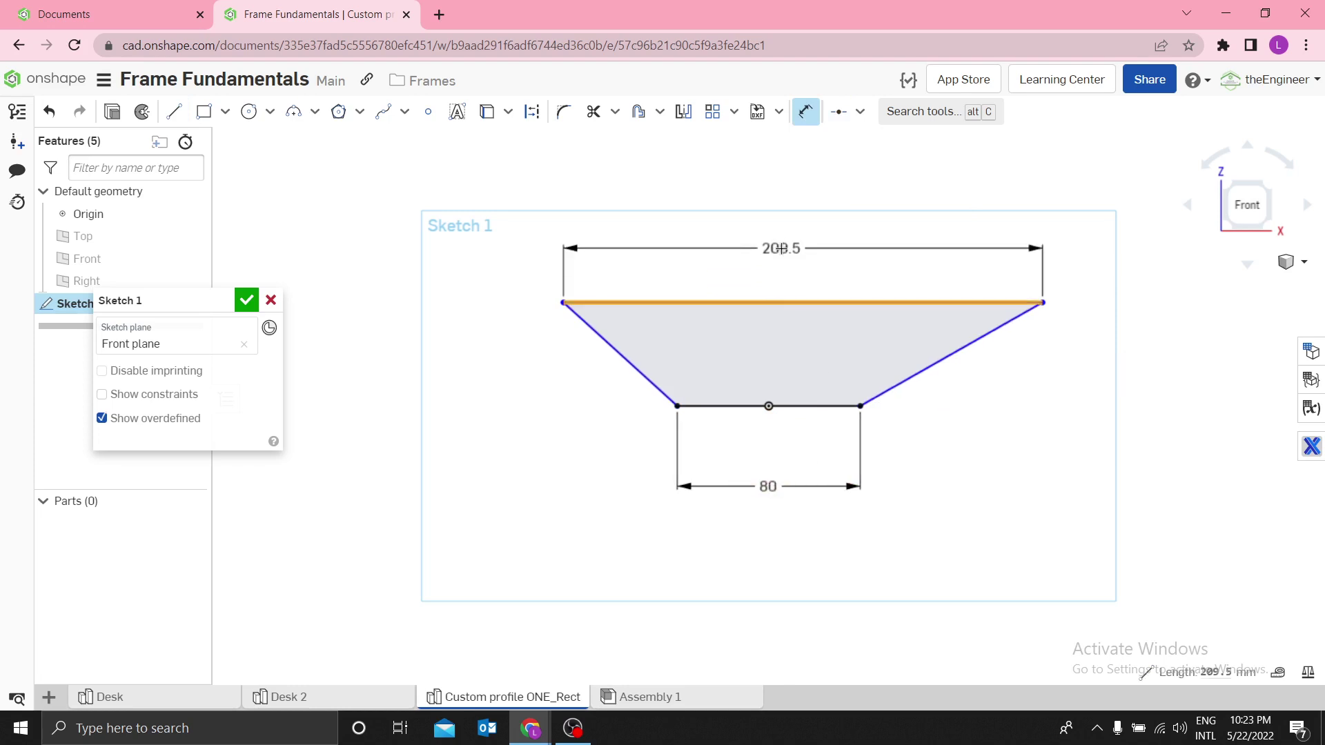
pyautogui.click(784, 246)
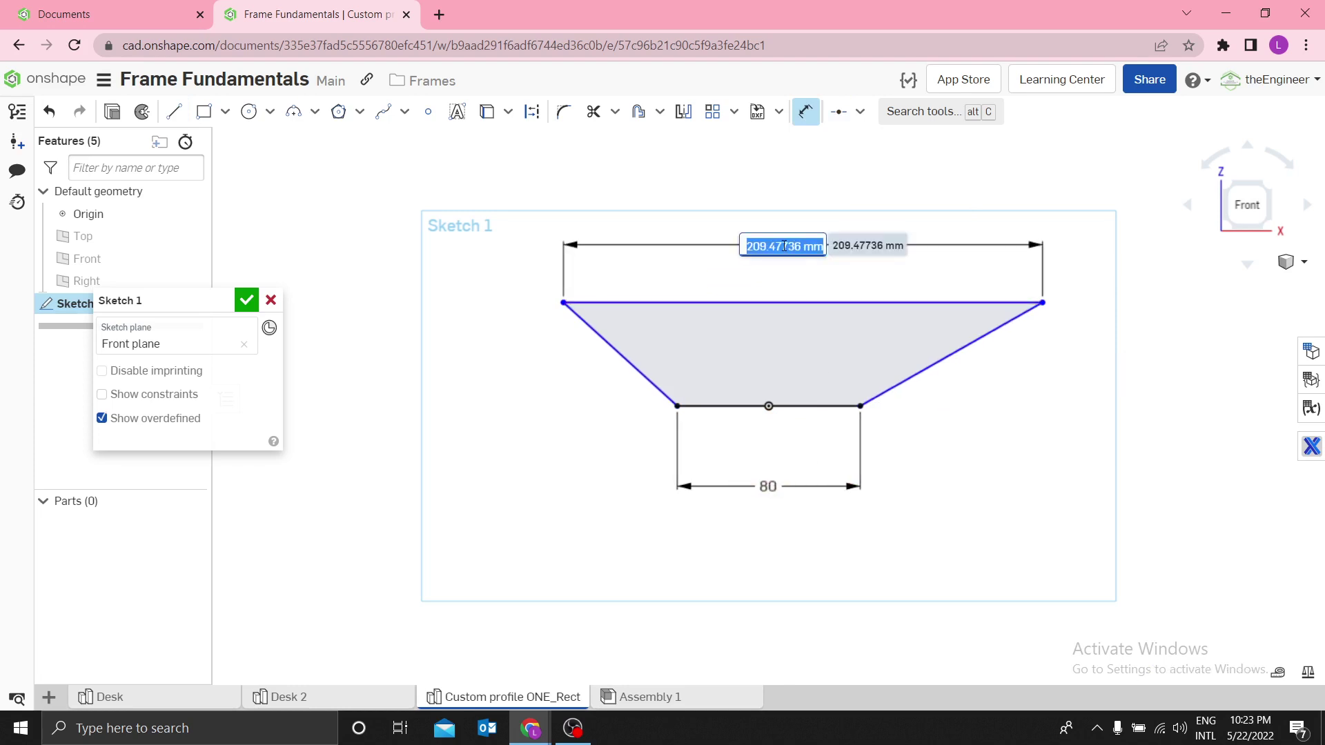
pyautogui.write('200')
pyautogui.press('Return')
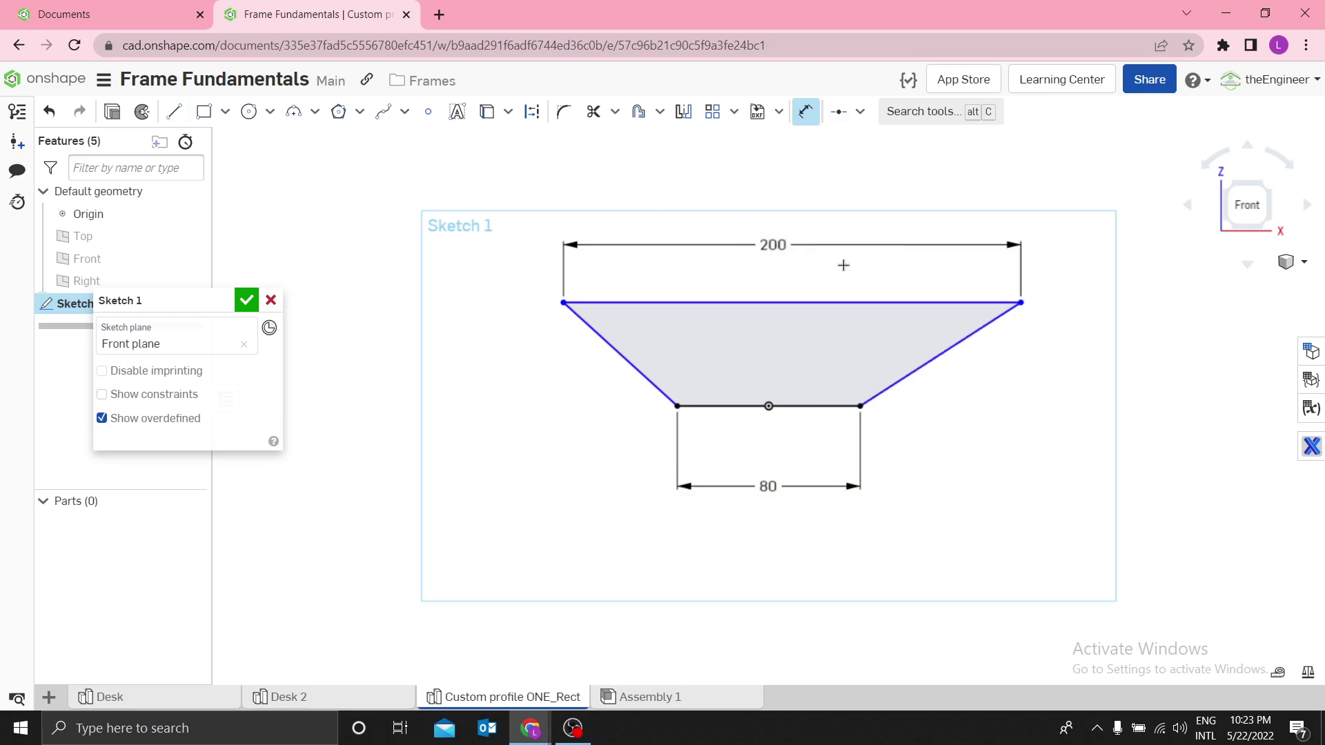
pyautogui.click(766, 302)
pyautogui.click(724, 406)
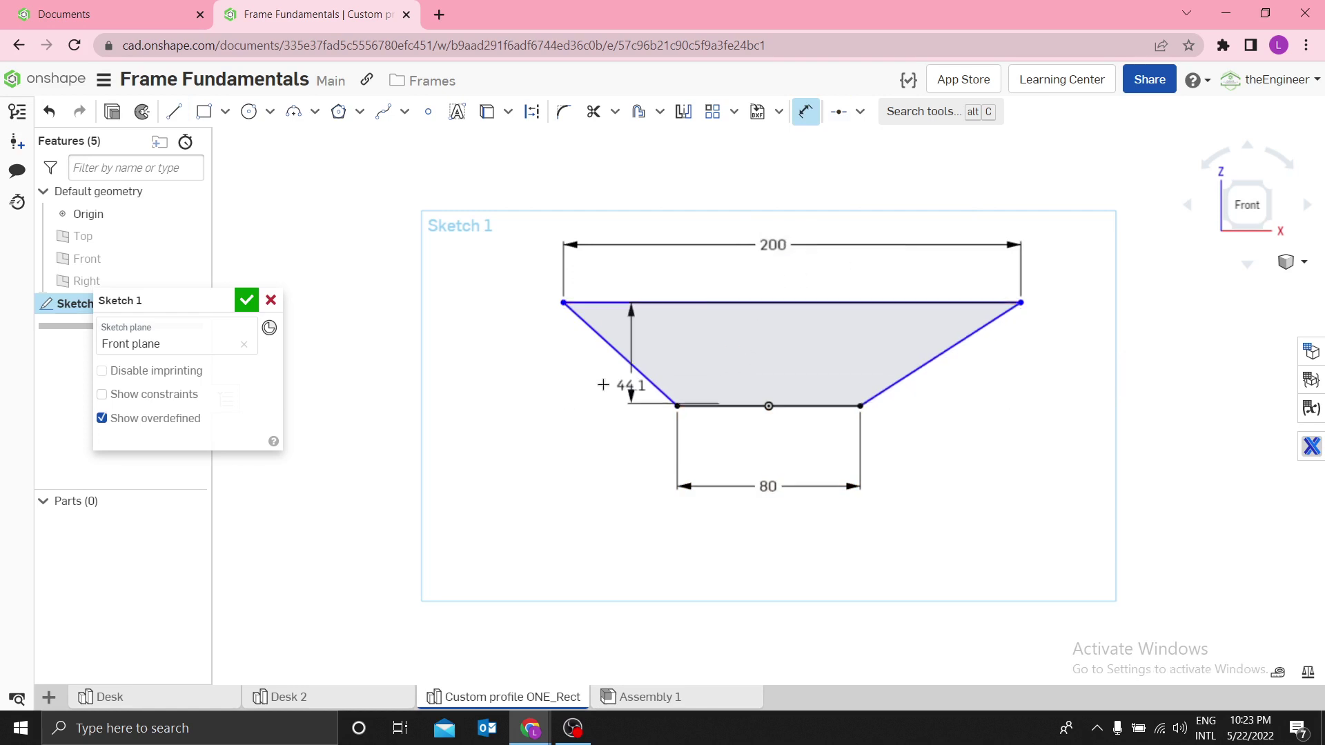
pyautogui.click(524, 380)
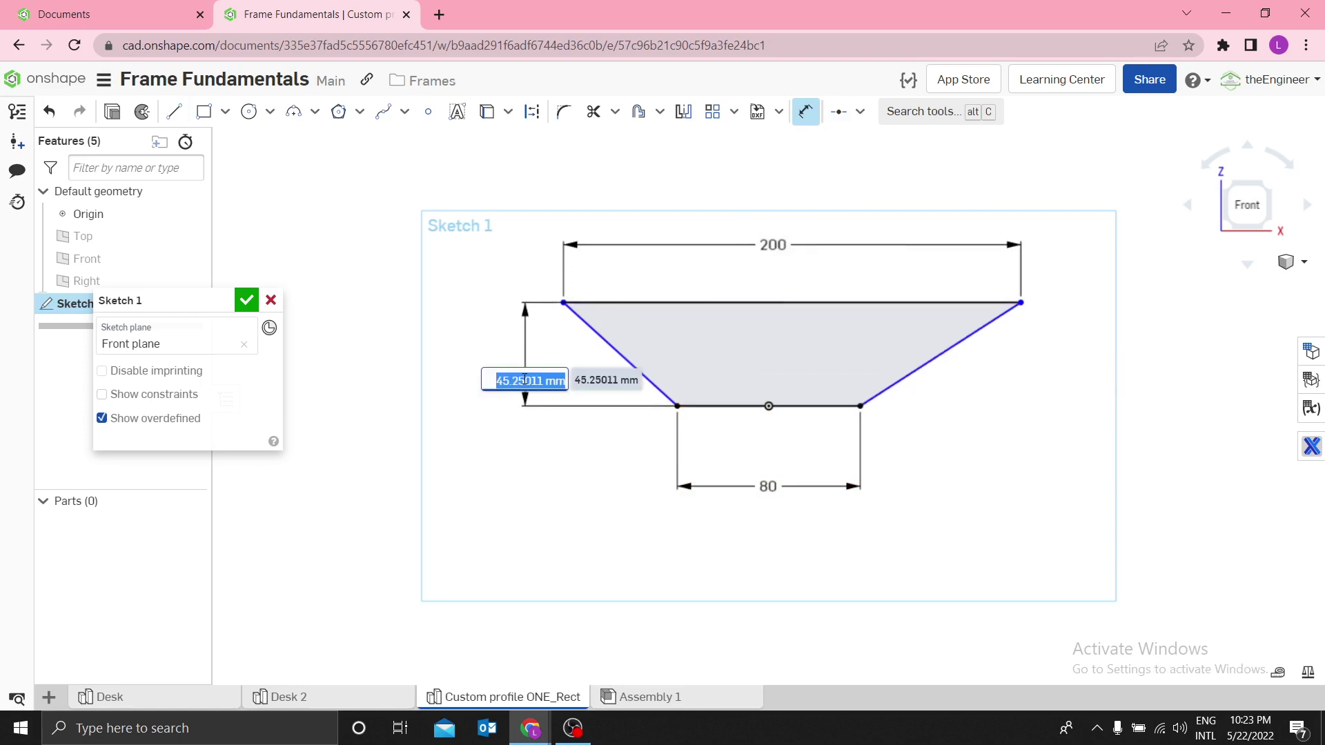
pyautogui.write('50')
pyautogui.press('Return')
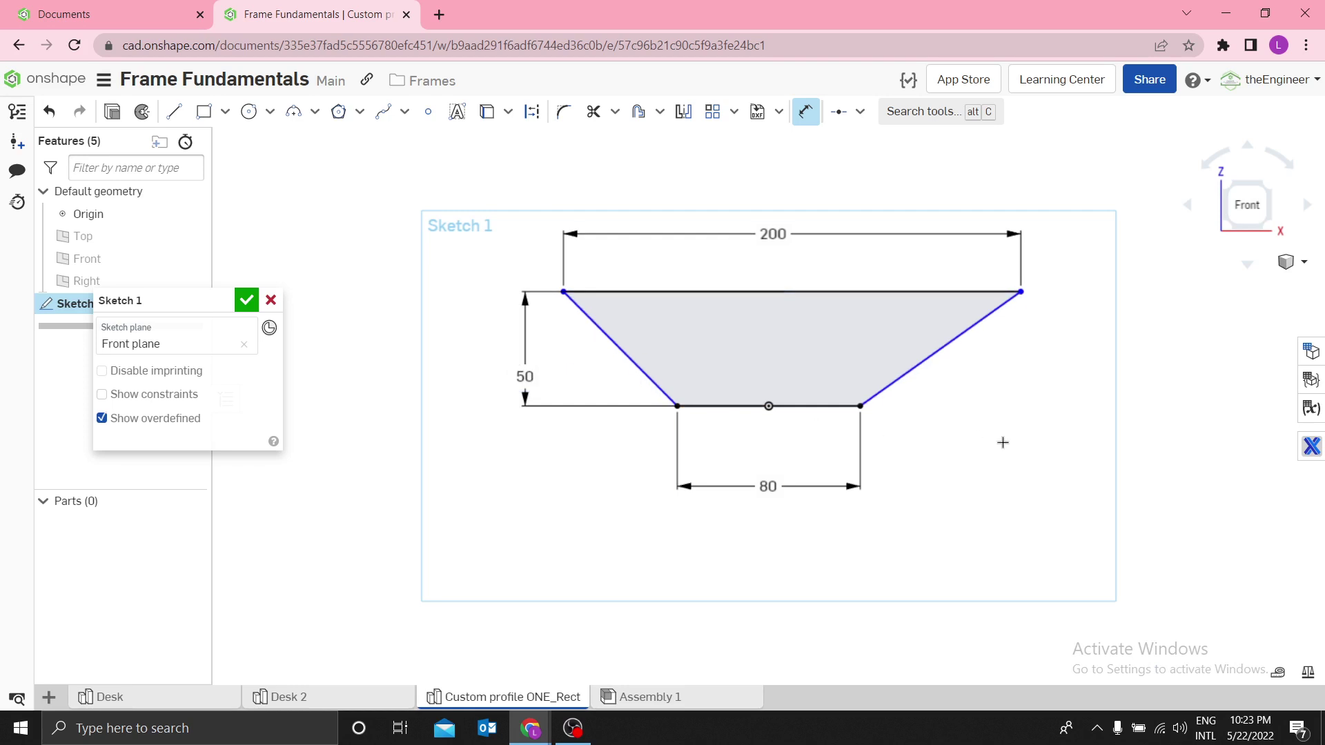
pyautogui.press('Escape')
# Step: Draw a vertical construction line from the bottom midpoint to the top edge
pyautogui.press('l')
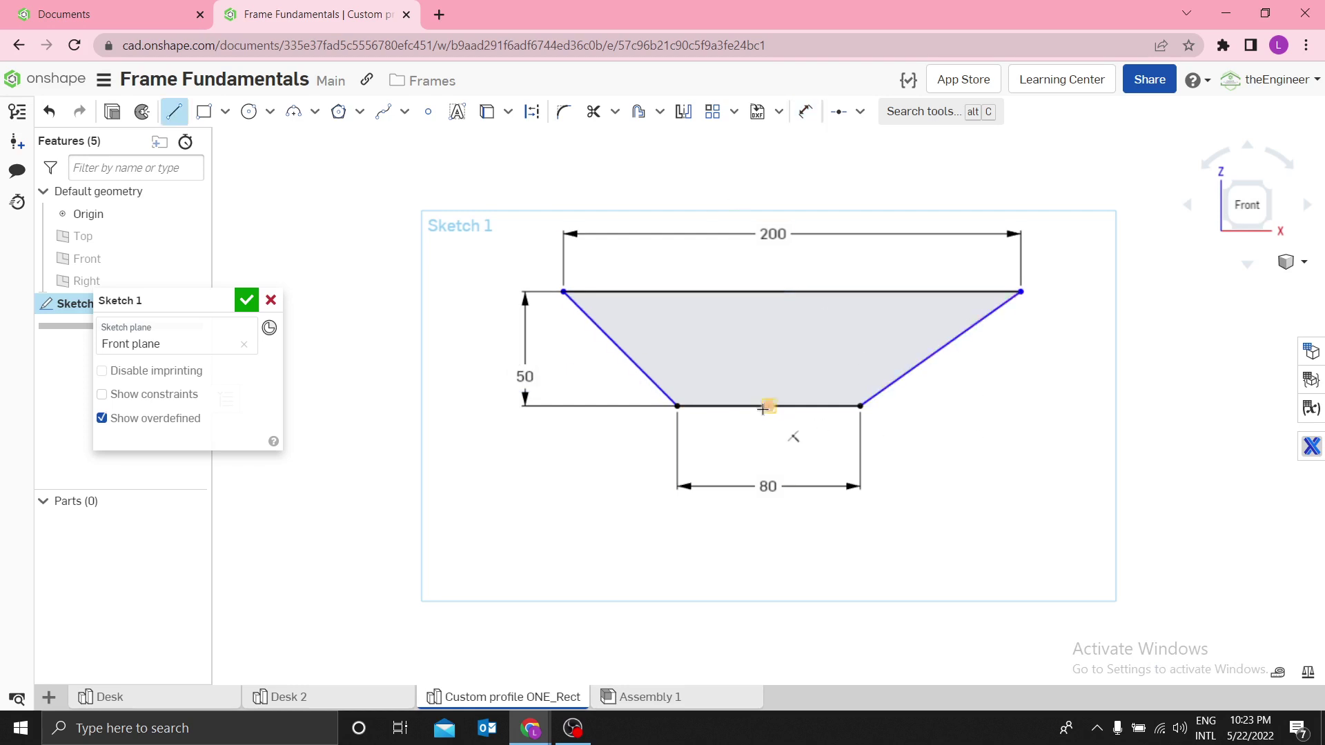
pyautogui.moveTo(763, 405); pyautogui.dragTo(768, 291)
pyautogui.press('Escape')
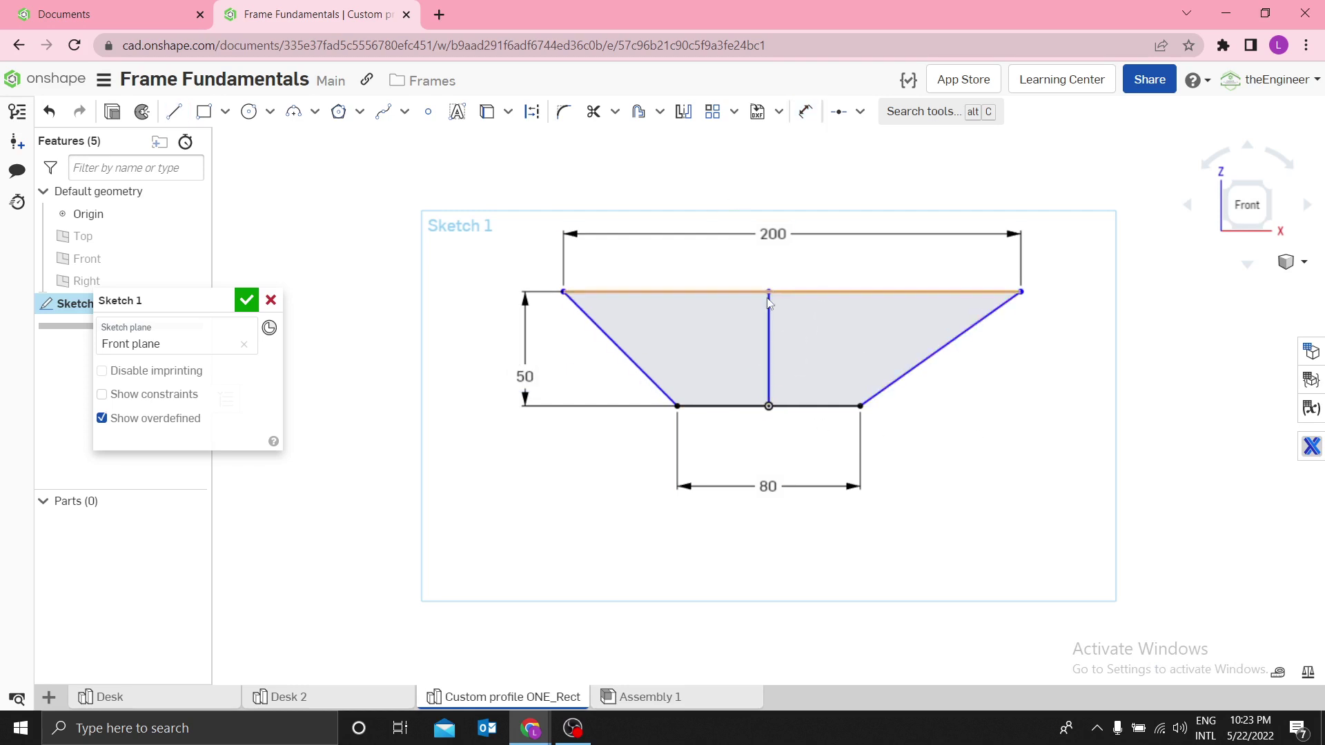
pyautogui.click(766, 312)
pyautogui.press('q')
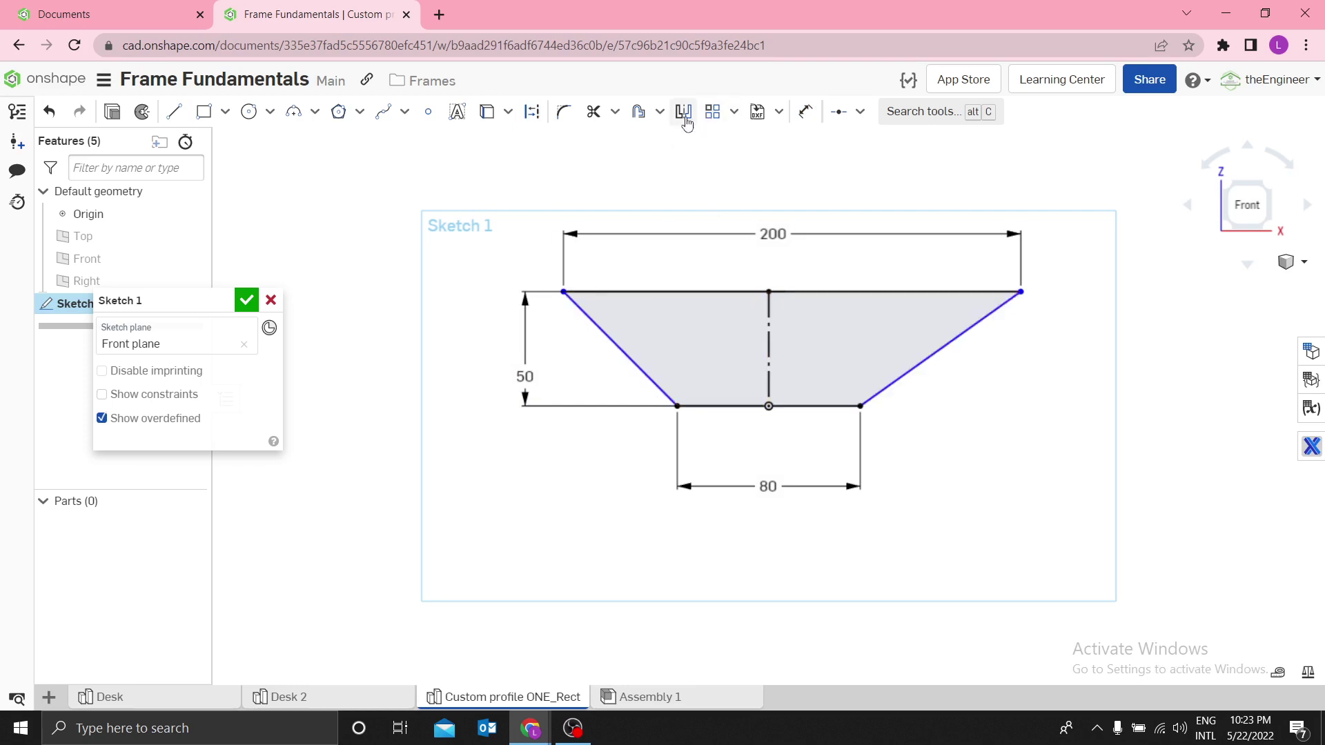
# Step: Make the two slanted sides symmetric about the centreline
pyautogui.click(861, 113)
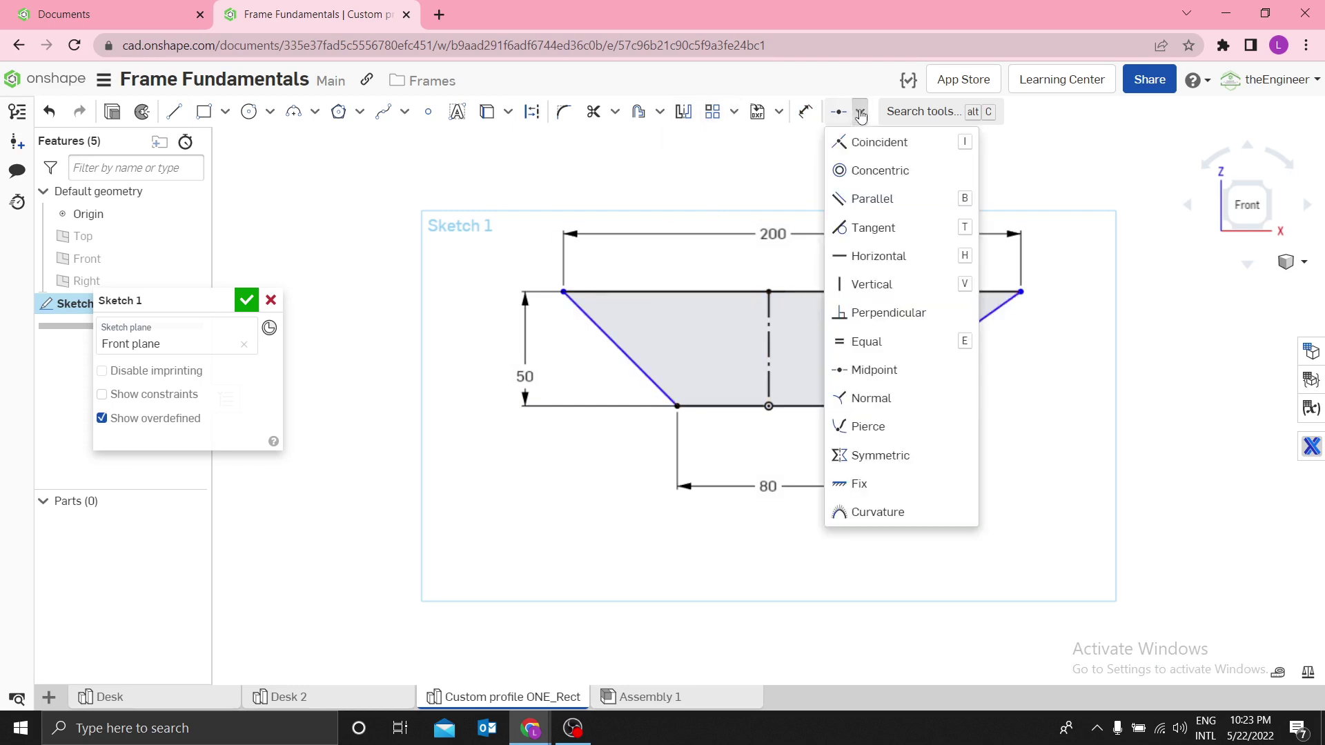
pyautogui.click(879, 456)
pyautogui.click(769, 345)
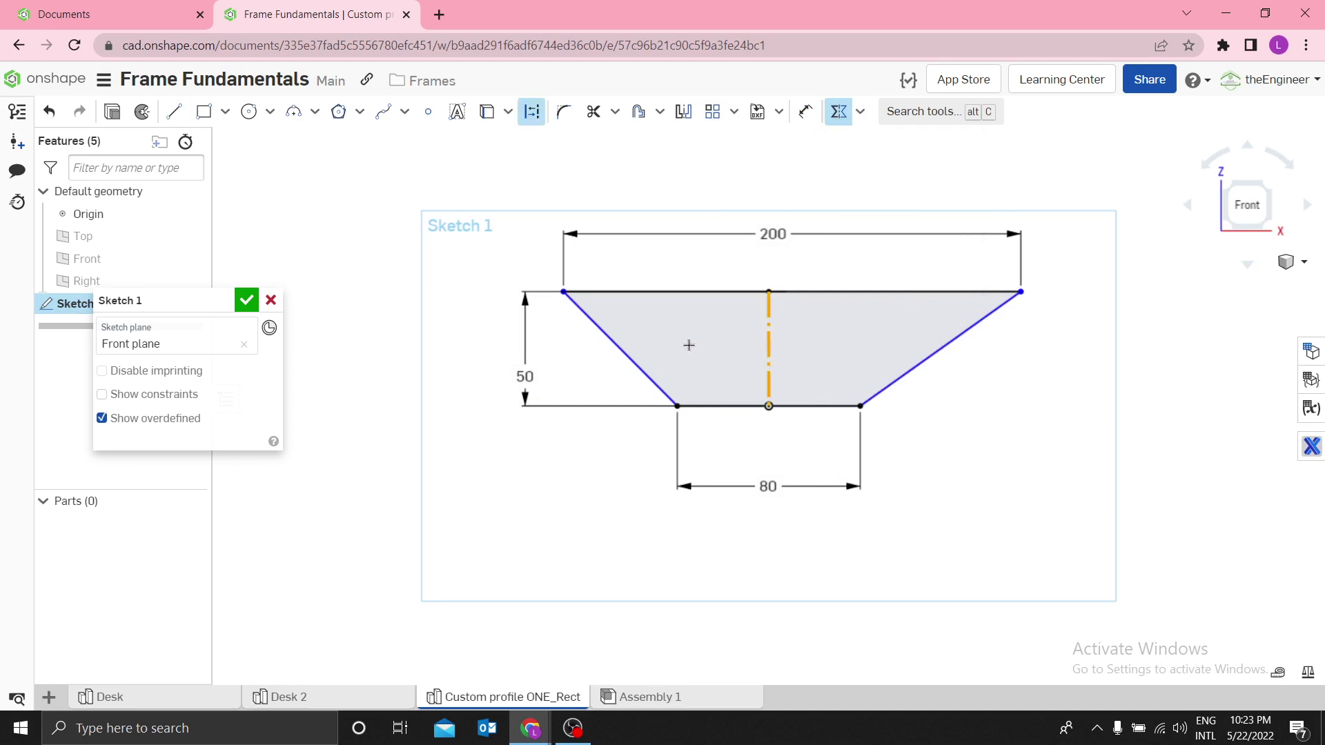
pyautogui.click(617, 346)
pyautogui.click(876, 381)
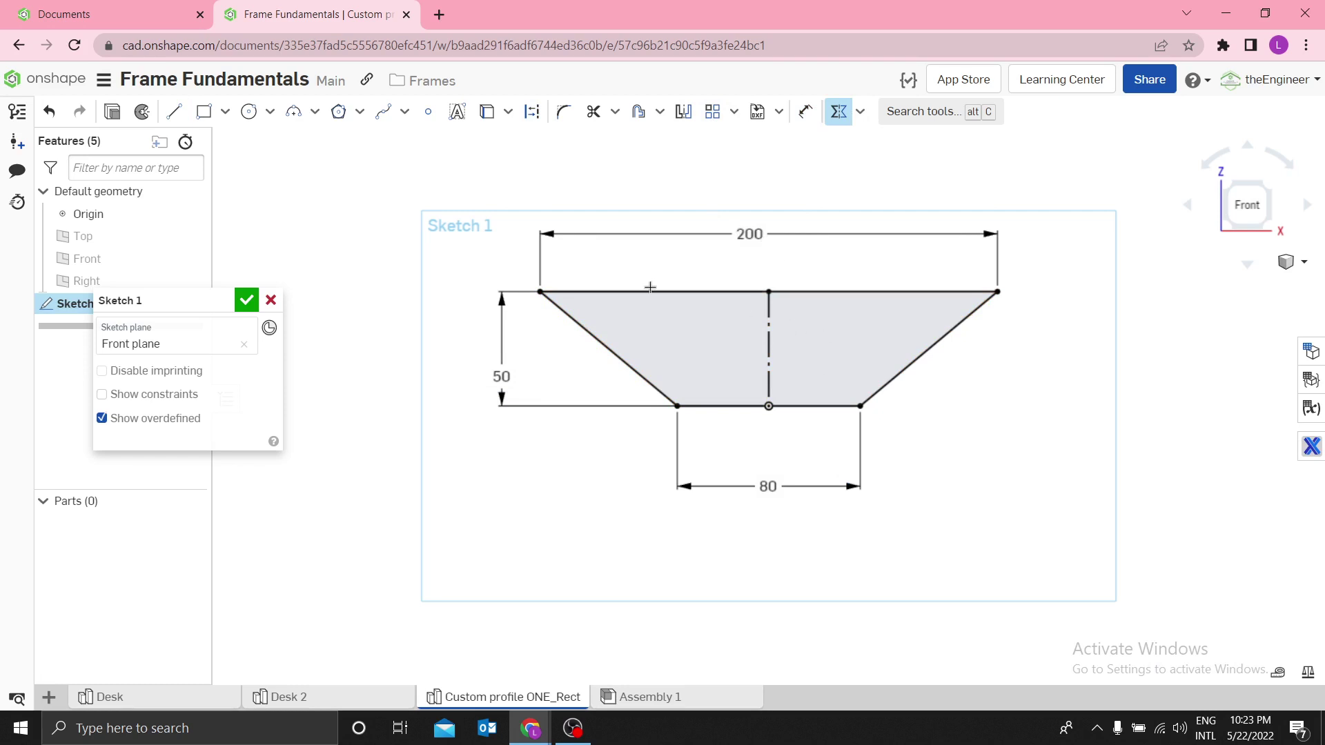
pyautogui.scroll(2, 782, 240)
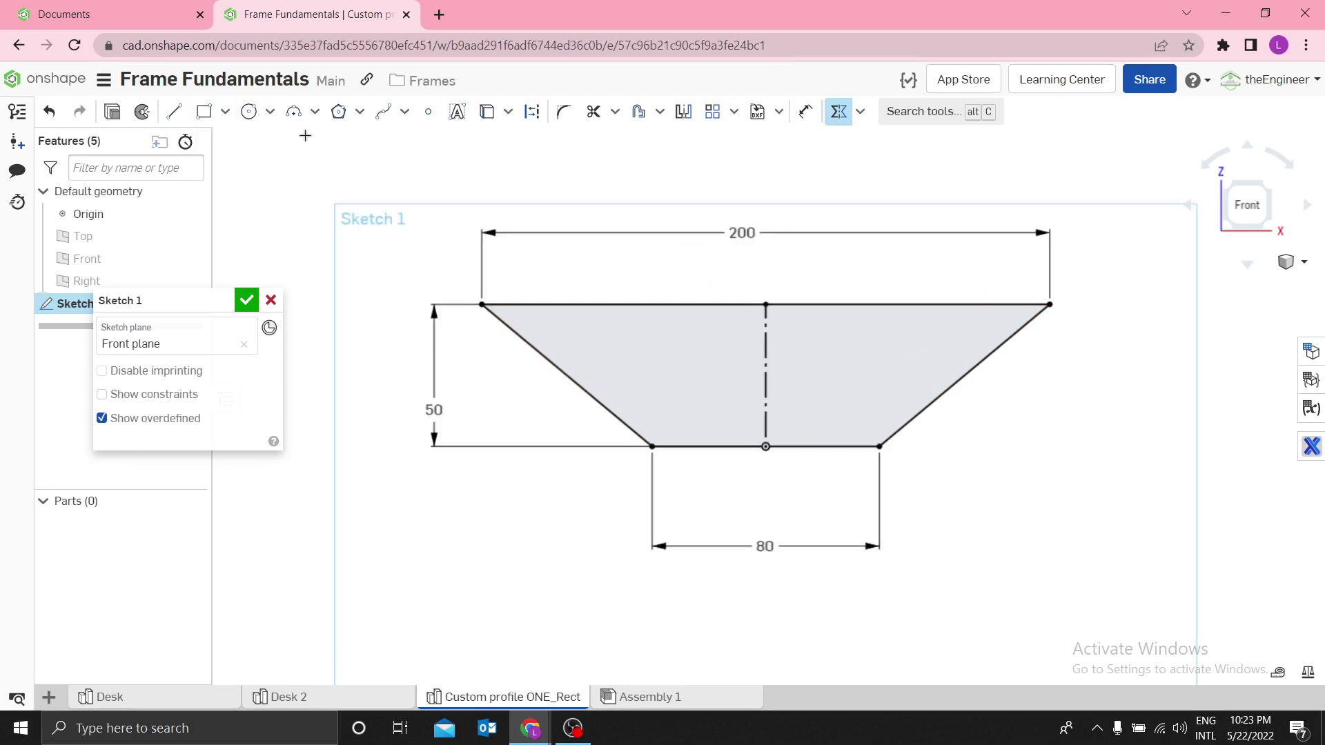
# Step: Add a Ø35 mm circle centred on the centreline, tidy the 50 label, and finish the sketch
pyautogui.click(249, 111)
pyautogui.click(766, 373)
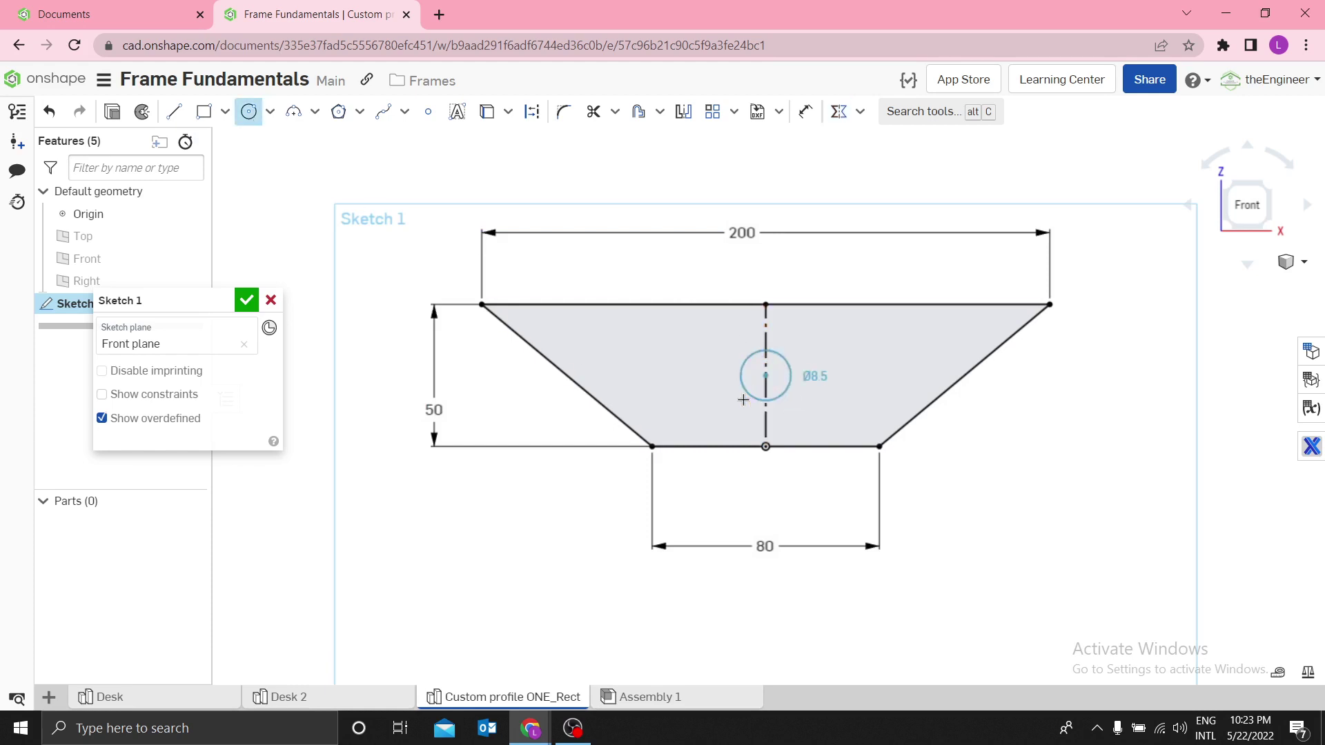
pyautogui.click(766, 325)
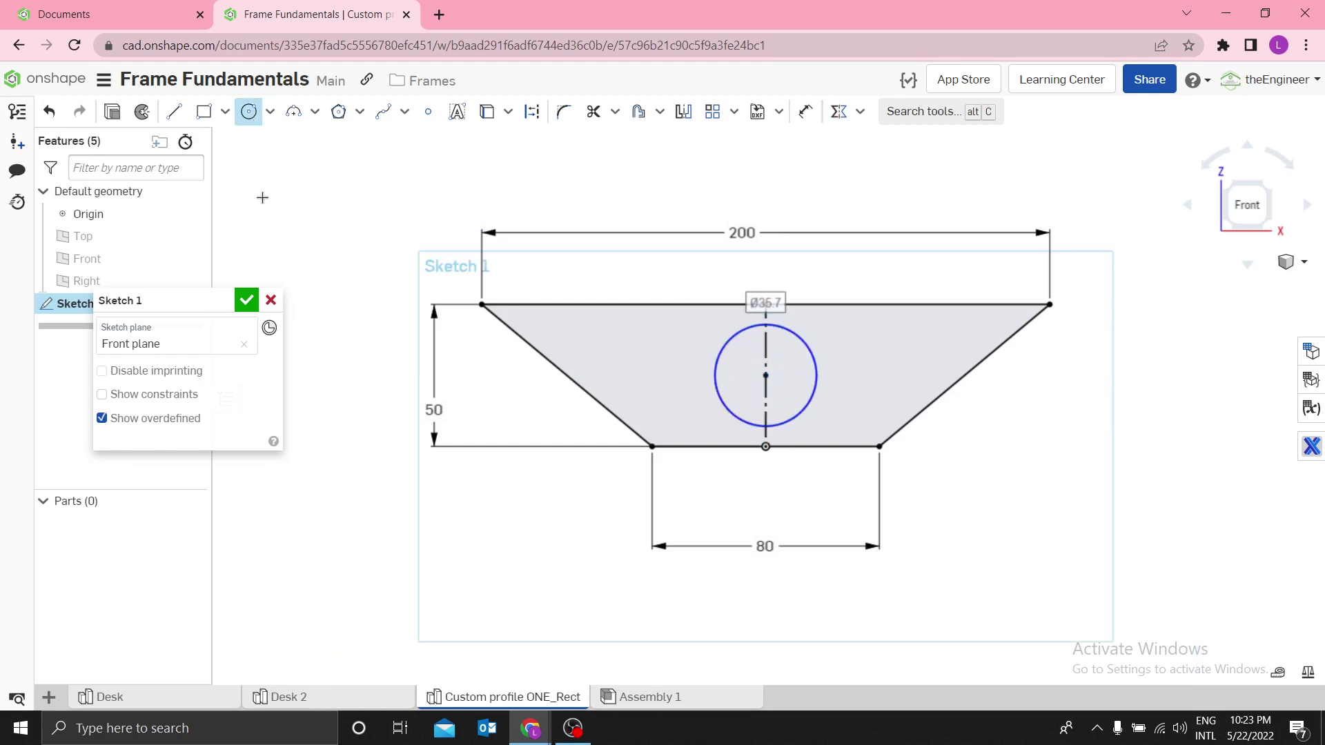
pyautogui.press('d')
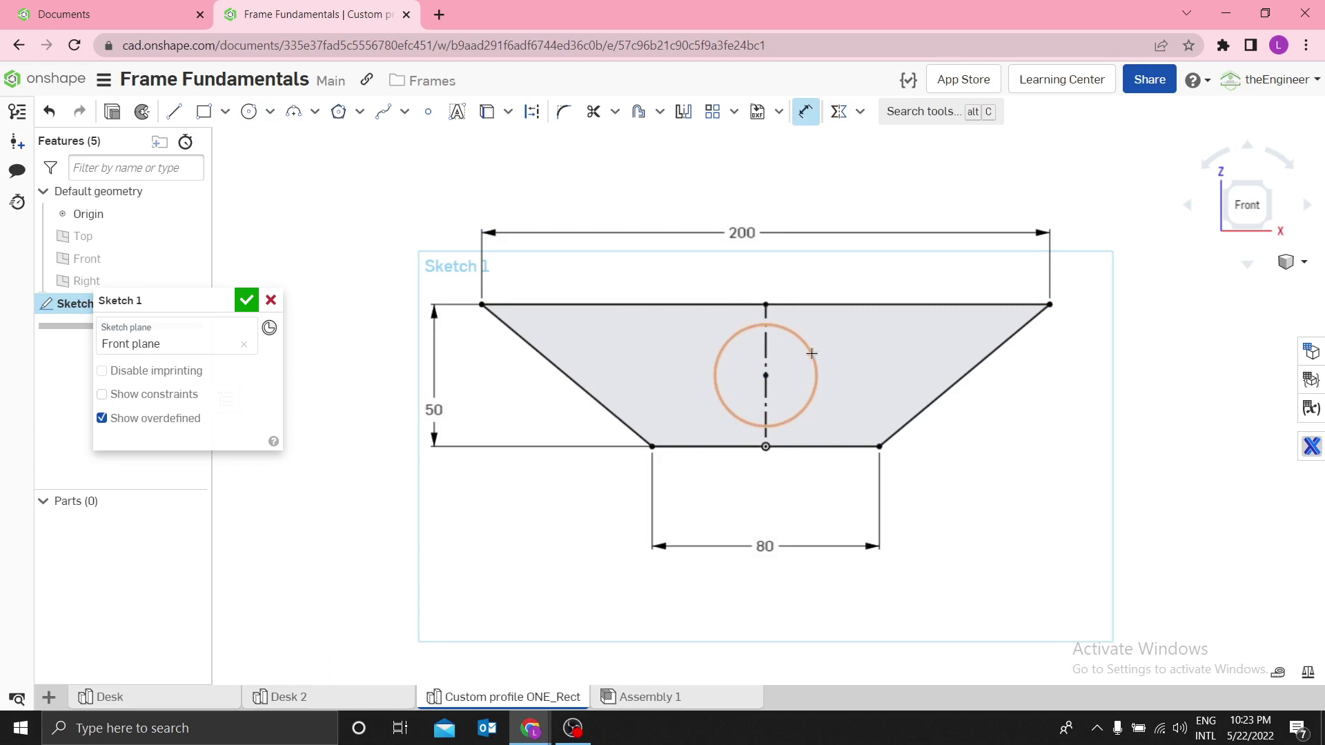
pyautogui.click(813, 351)
pyautogui.click(890, 264)
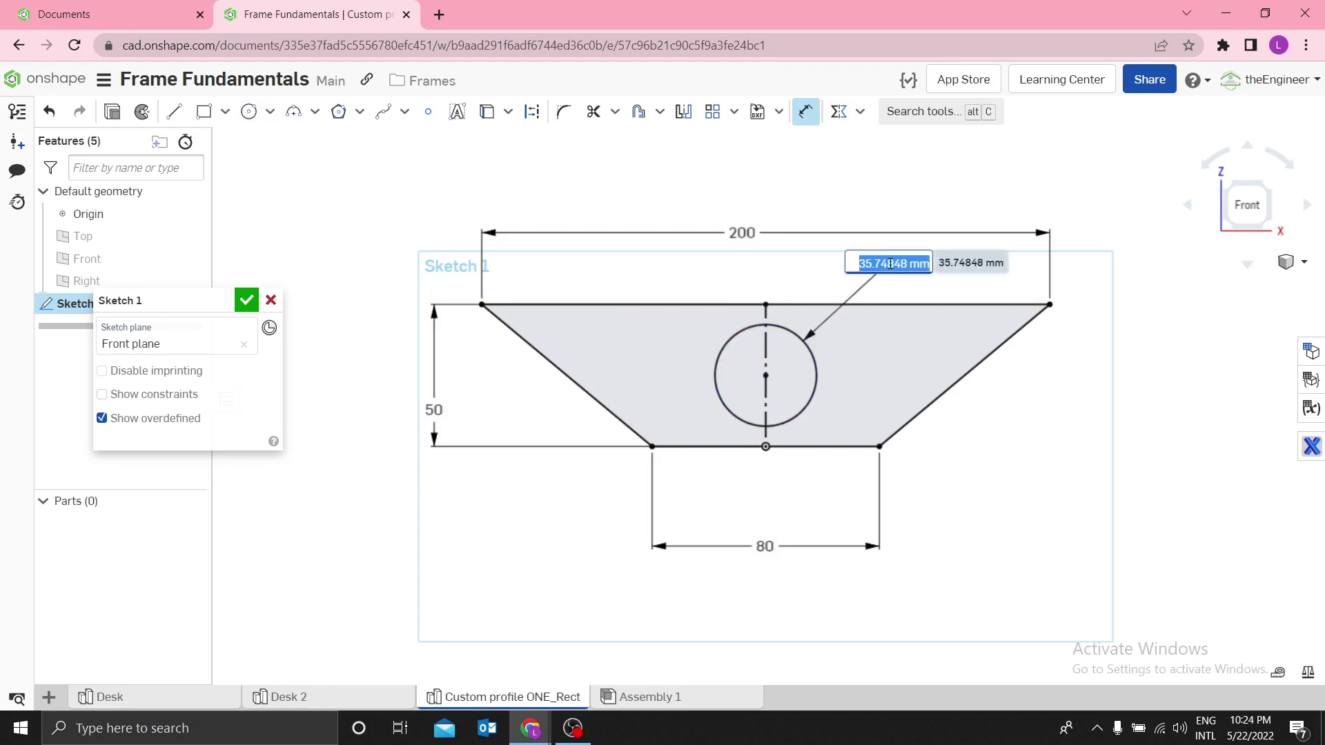
pyautogui.write('35')
pyautogui.press('Return')
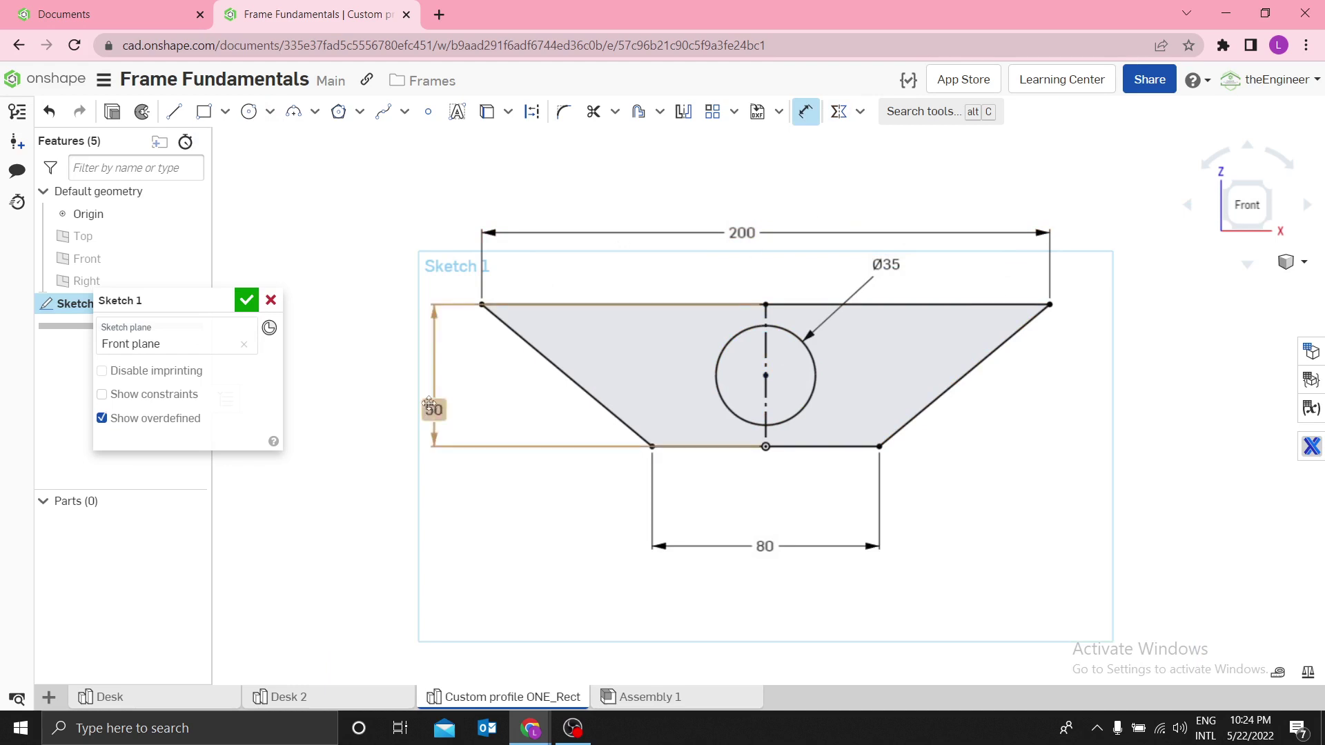
pyautogui.moveTo(429, 405); pyautogui.dragTo(428, 373)
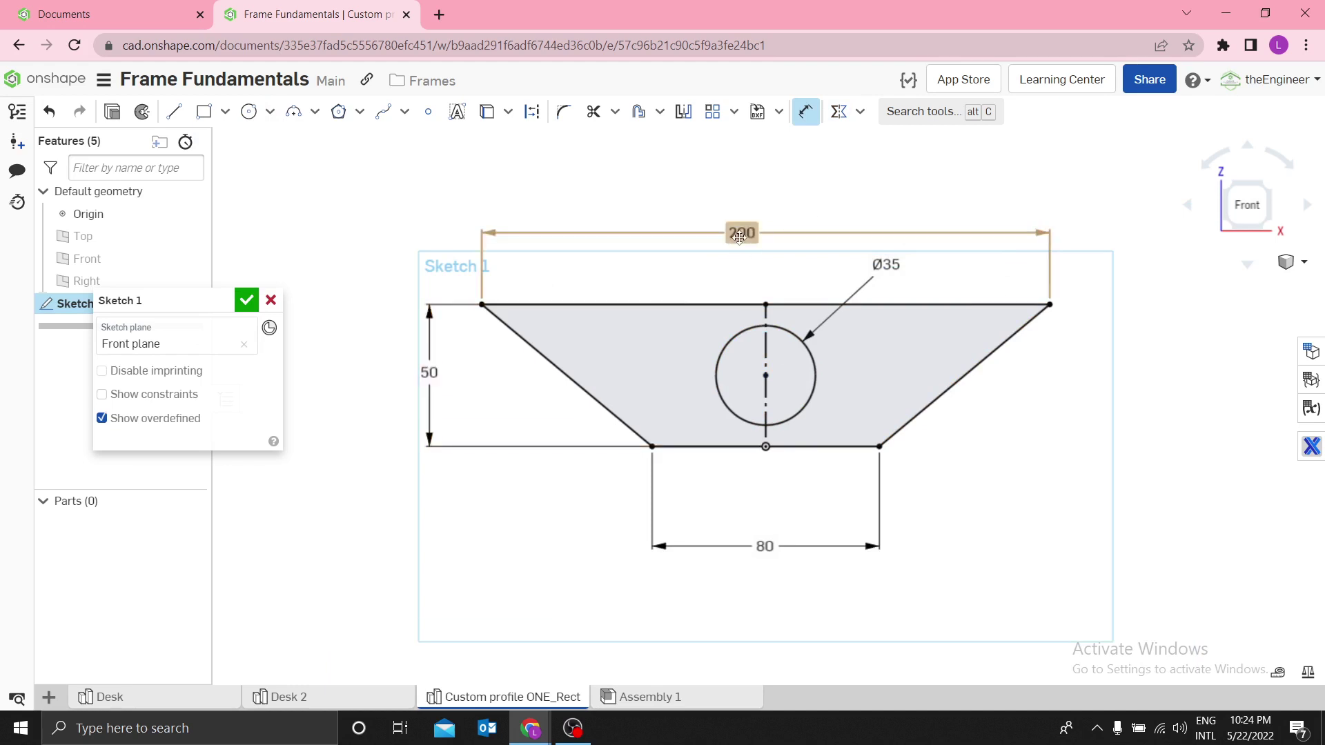
pyautogui.click(246, 299)
# Step: Rename Sketch 1 to 'MY_PROF', then edit the MY_PROF sketch again
pyautogui.rightClick(75, 312)
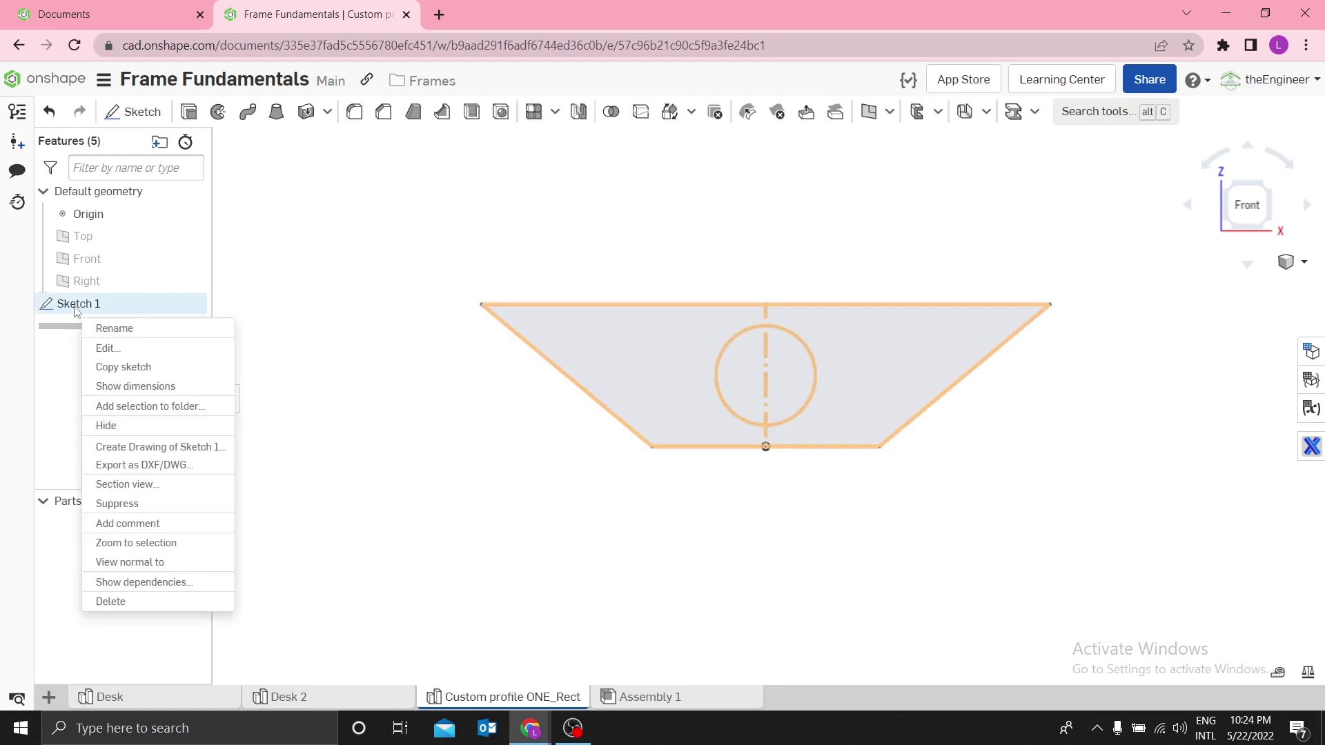
pyautogui.click(115, 328)
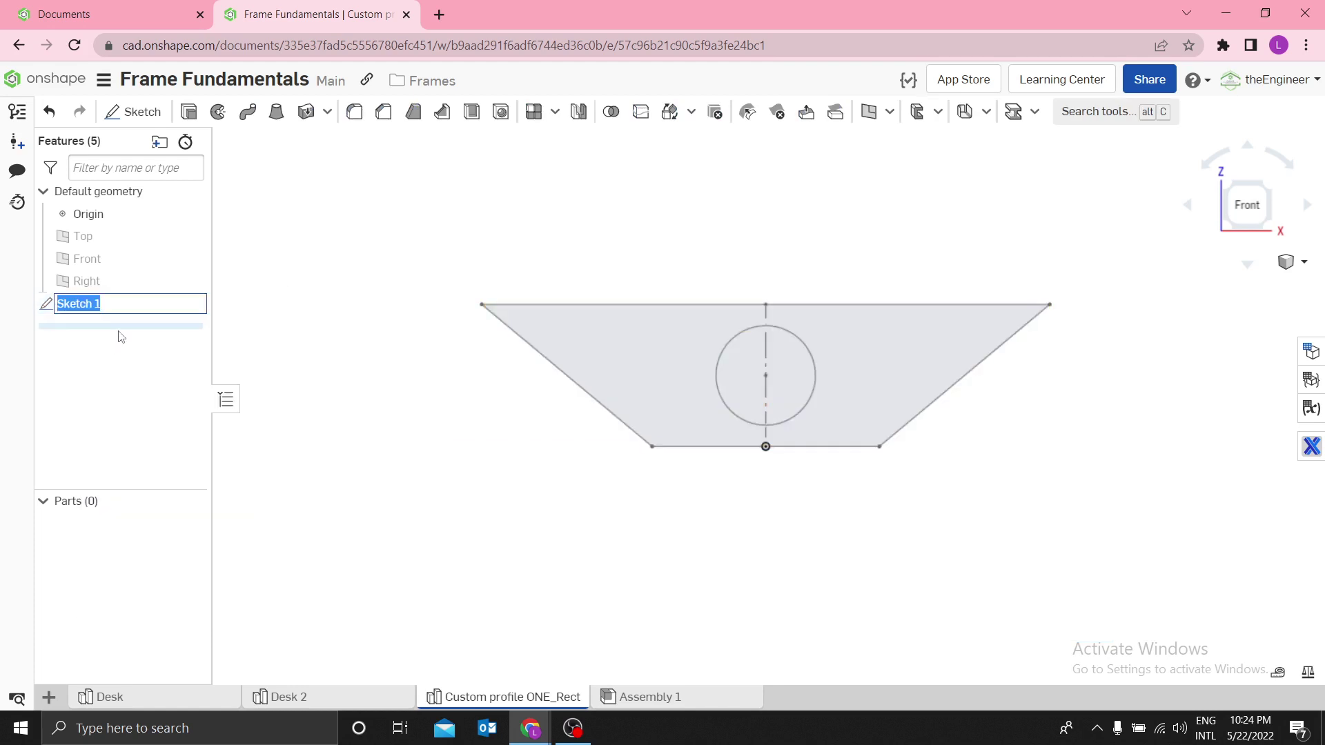
pyautogui.write('MY_PROF')
pyautogui.press('Return')
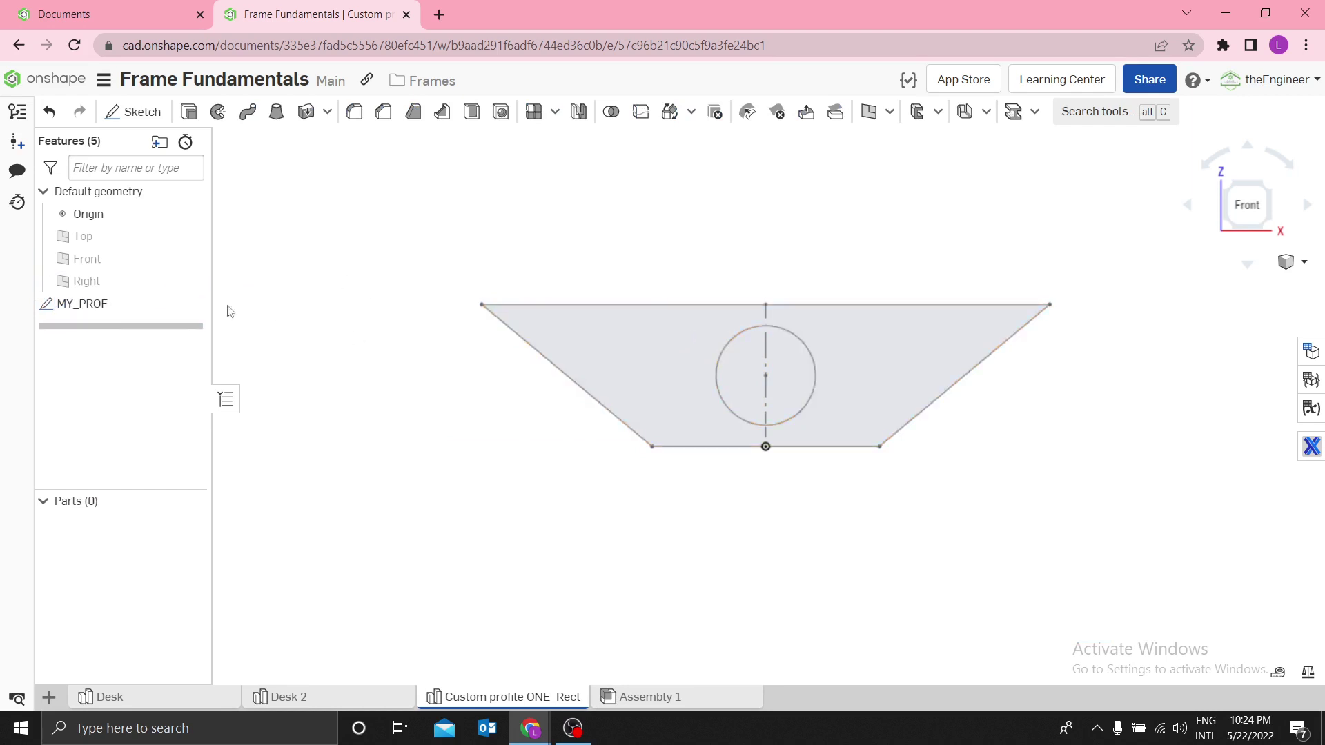
pyautogui.rightClick(95, 312)
pyautogui.click(127, 353)
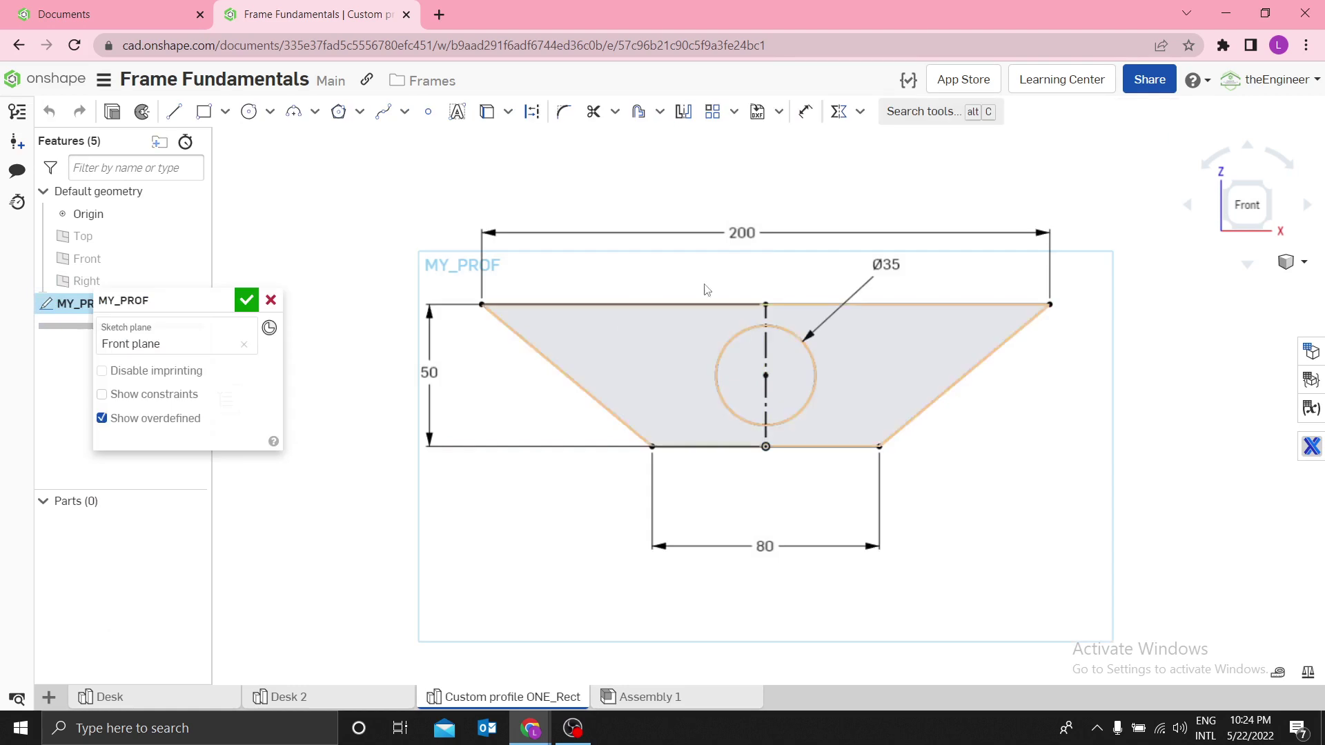
# Step: Close the sketch and start a new Variable feature
pyautogui.click(271, 301)
pyautogui.click(954, 116)
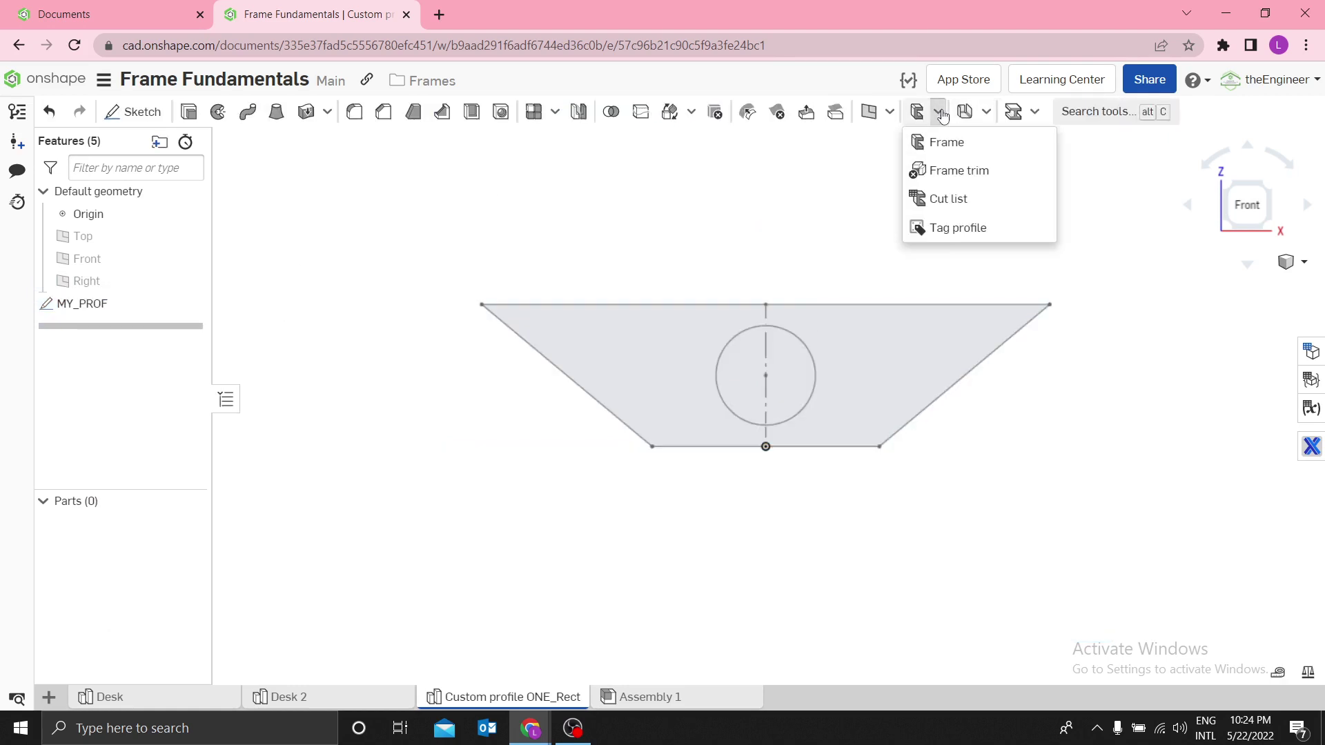
pyautogui.click(890, 114)
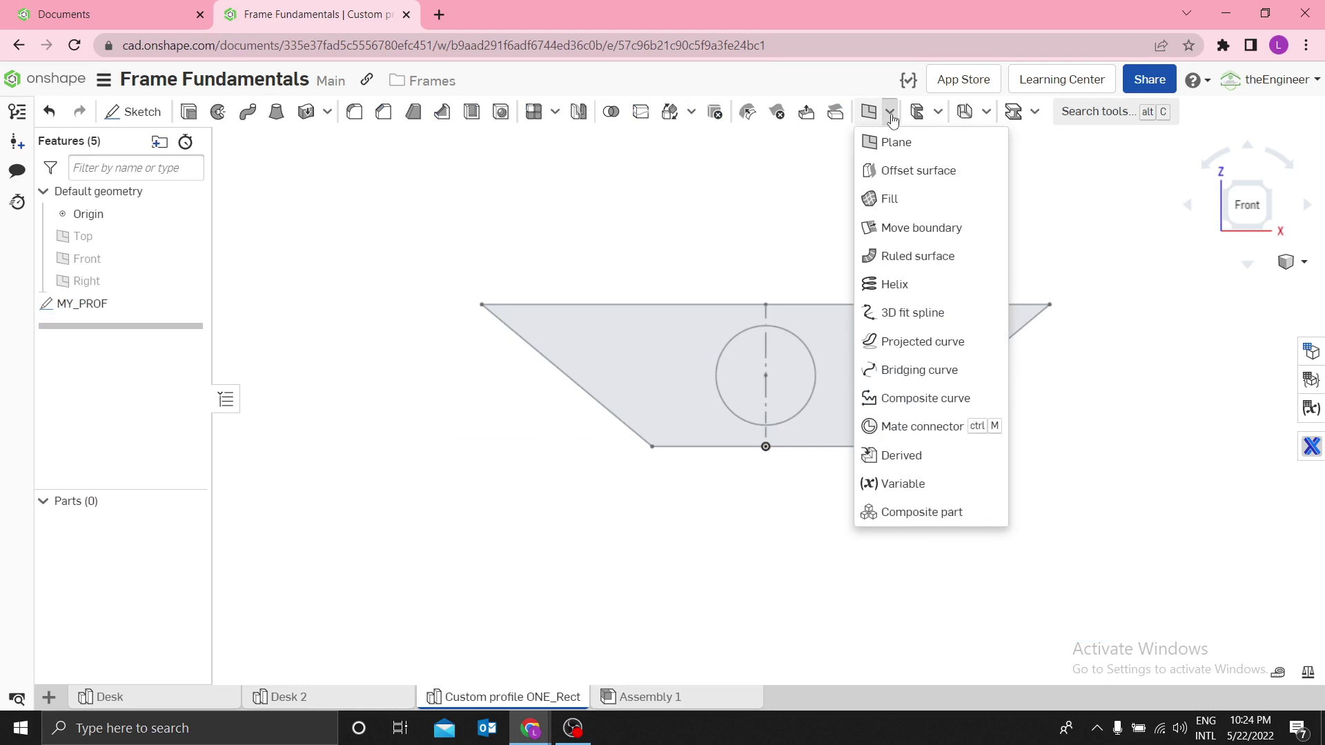
pyautogui.click(903, 484)
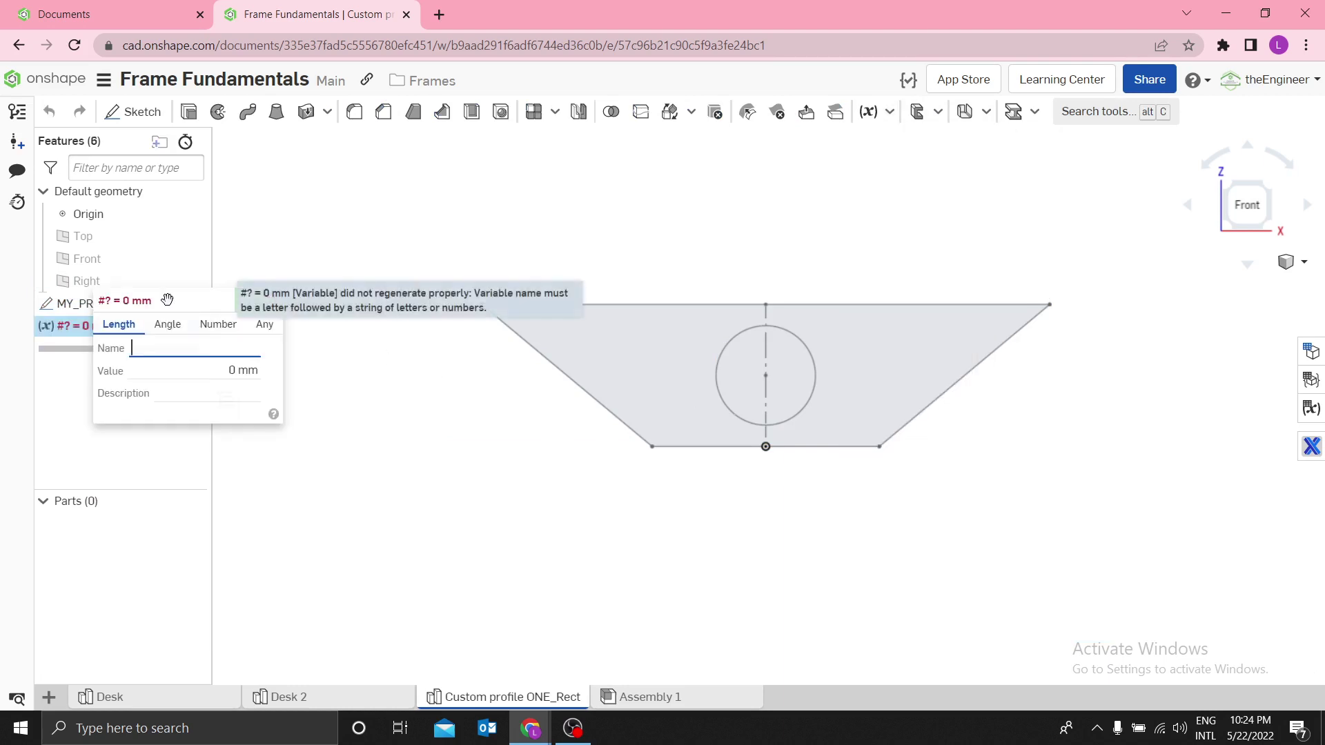
pyautogui.moveTo(171, 300); pyautogui.dragTo(376, 211)
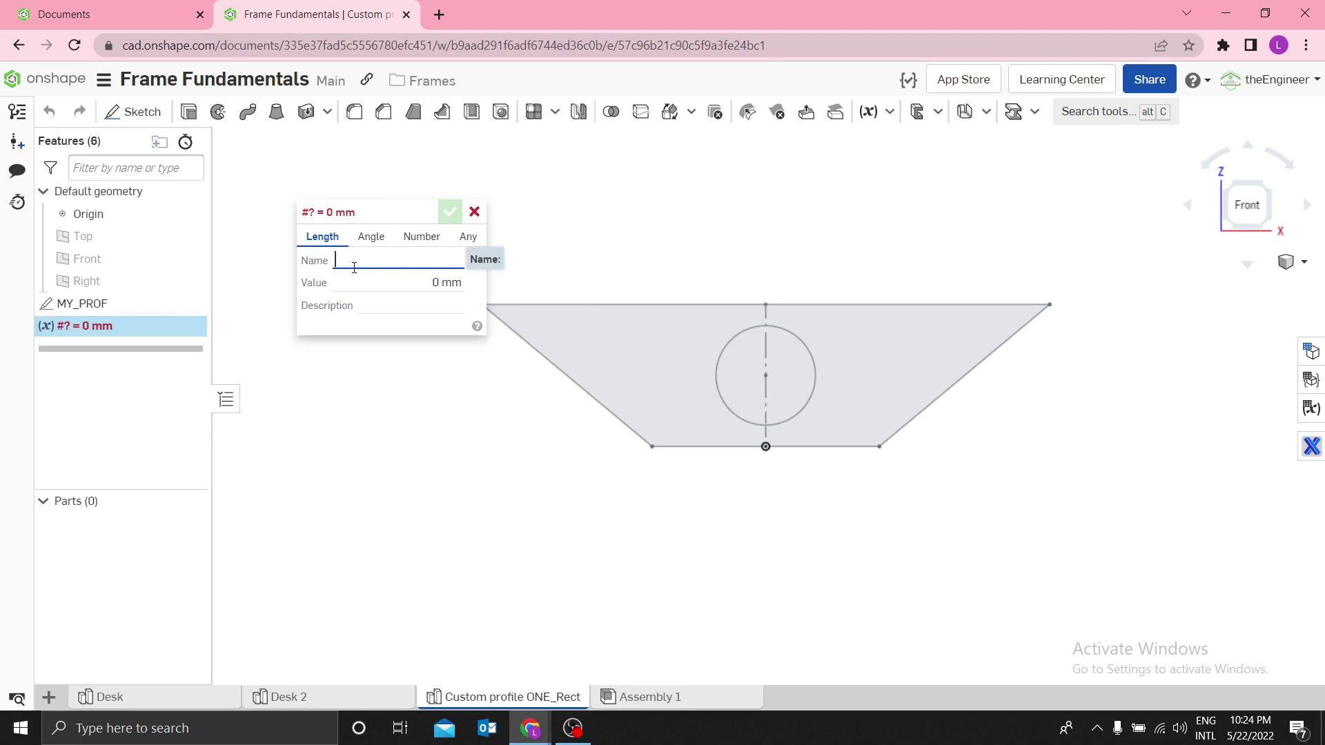
# Step: Enter the variable name Length and a value of 200 mm
pyautogui.write('Lenght')
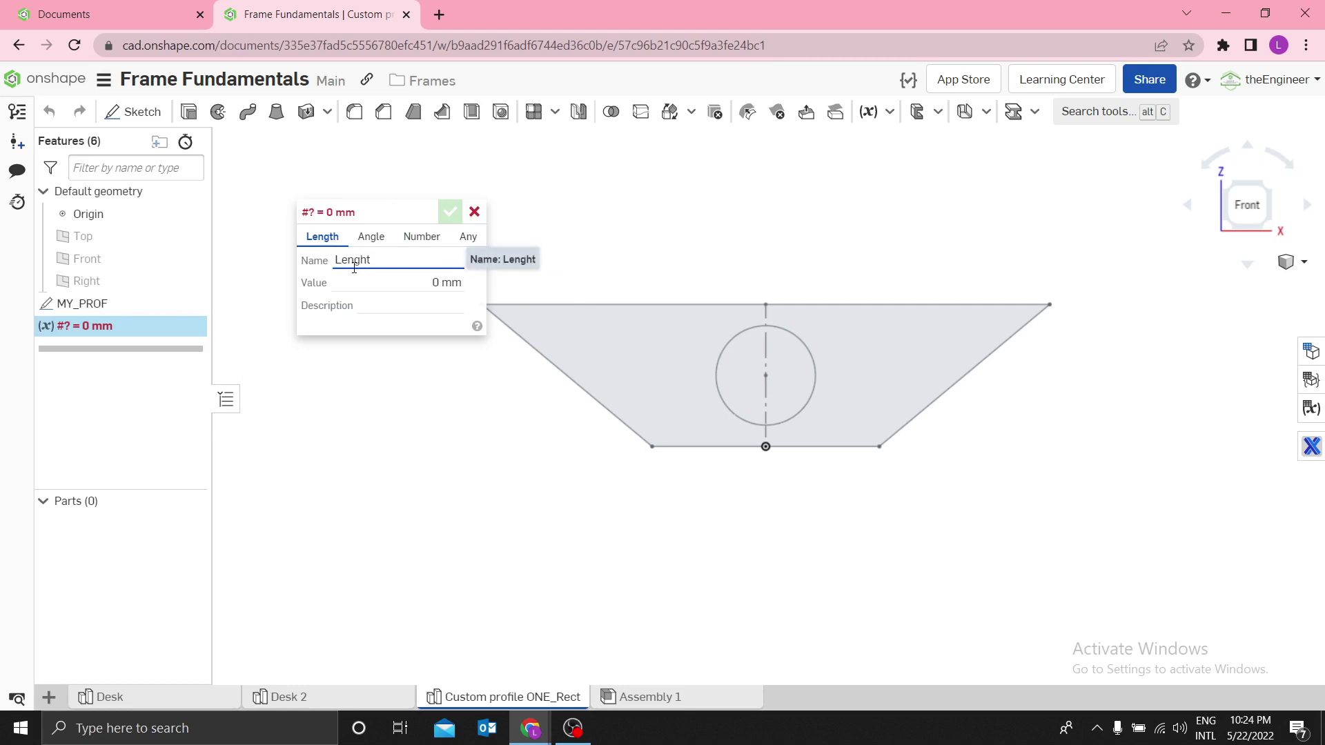
pyautogui.press('BackSpace')
pyautogui.press('BackSpace')
pyautogui.write('th')
pyautogui.click(410, 281)
pyautogui.write('200')
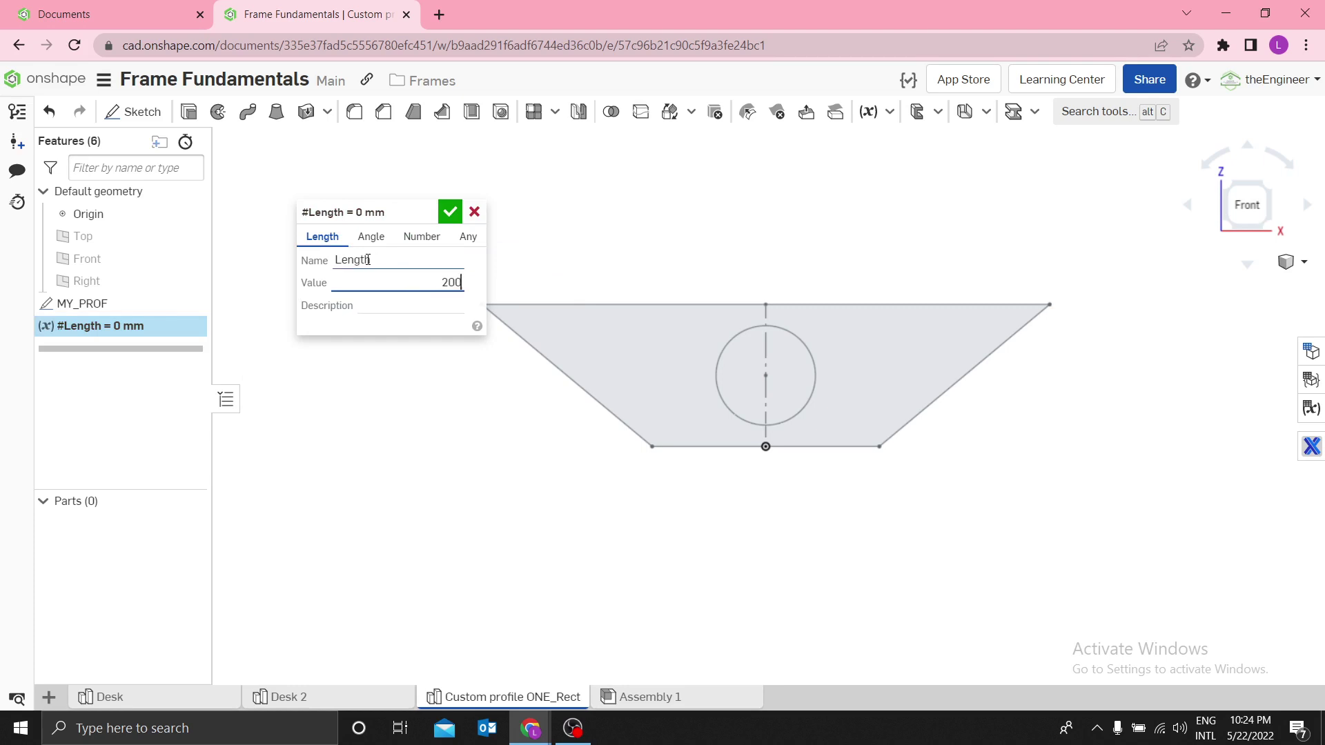
pyautogui.click(338, 266)
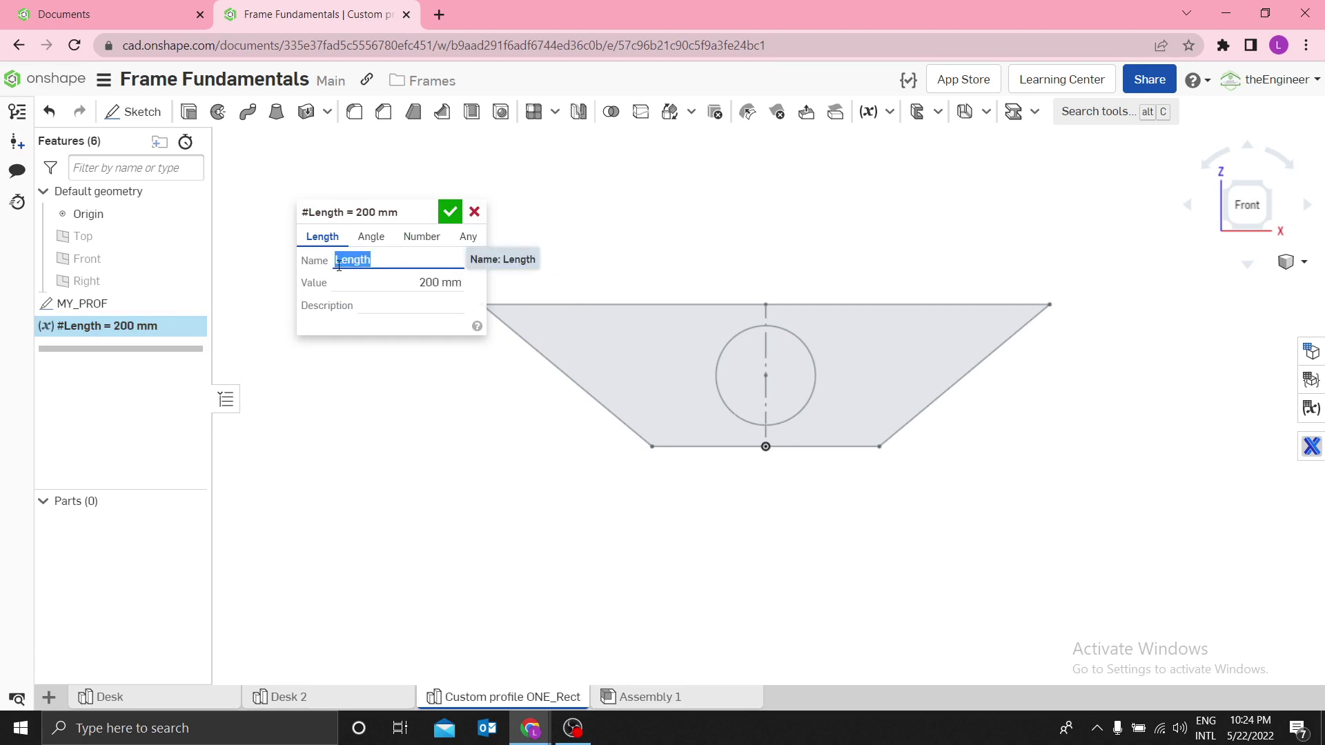
# Step: Rename the variable to Upper_Length and confirm it
pyautogui.write('Upper_L')
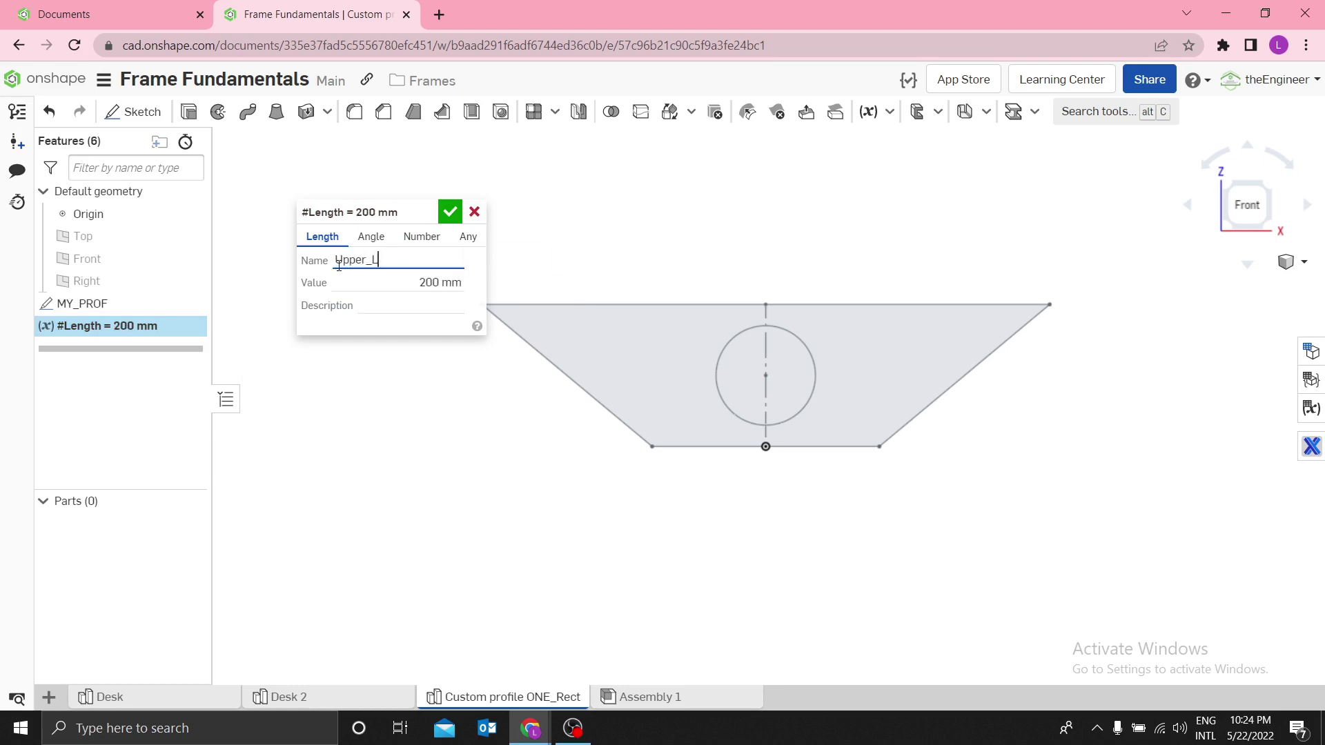
pyautogui.write('enght')
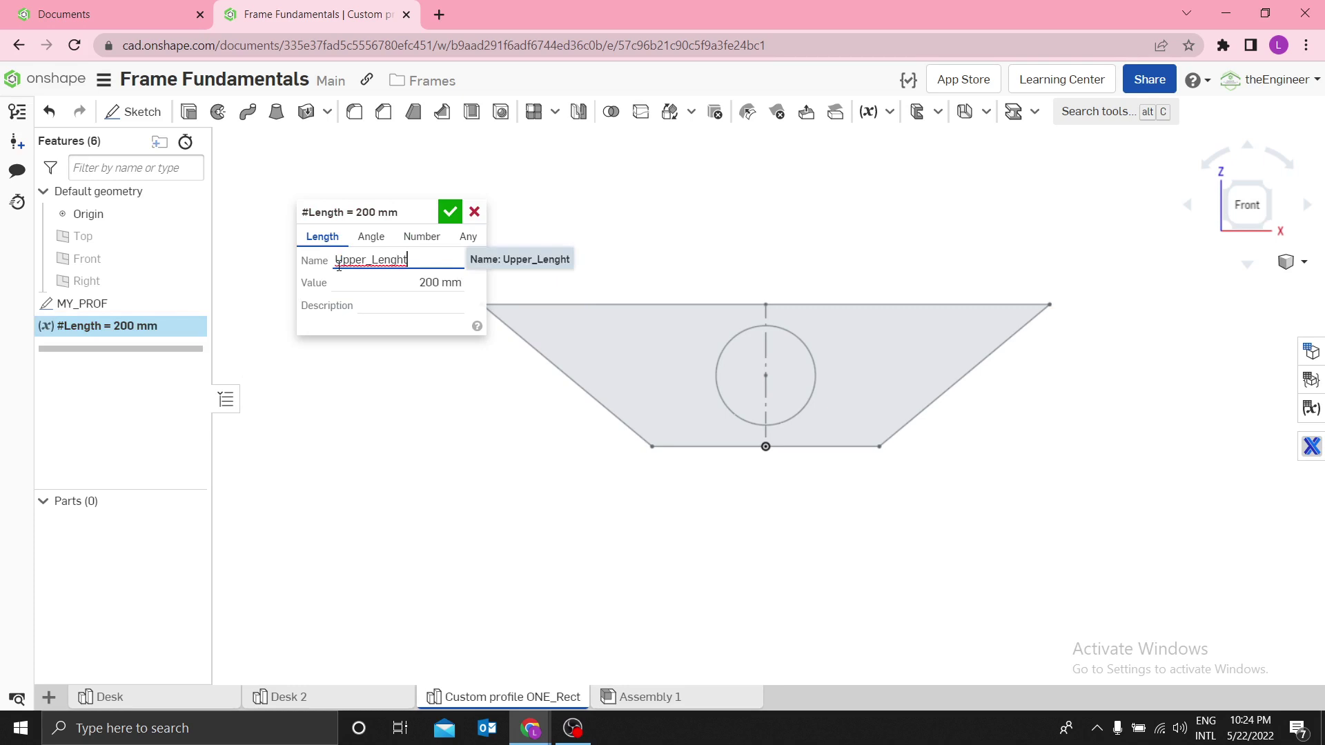
pyautogui.press('BackSpace')
pyautogui.press('BackSpace')
pyautogui.write('th')
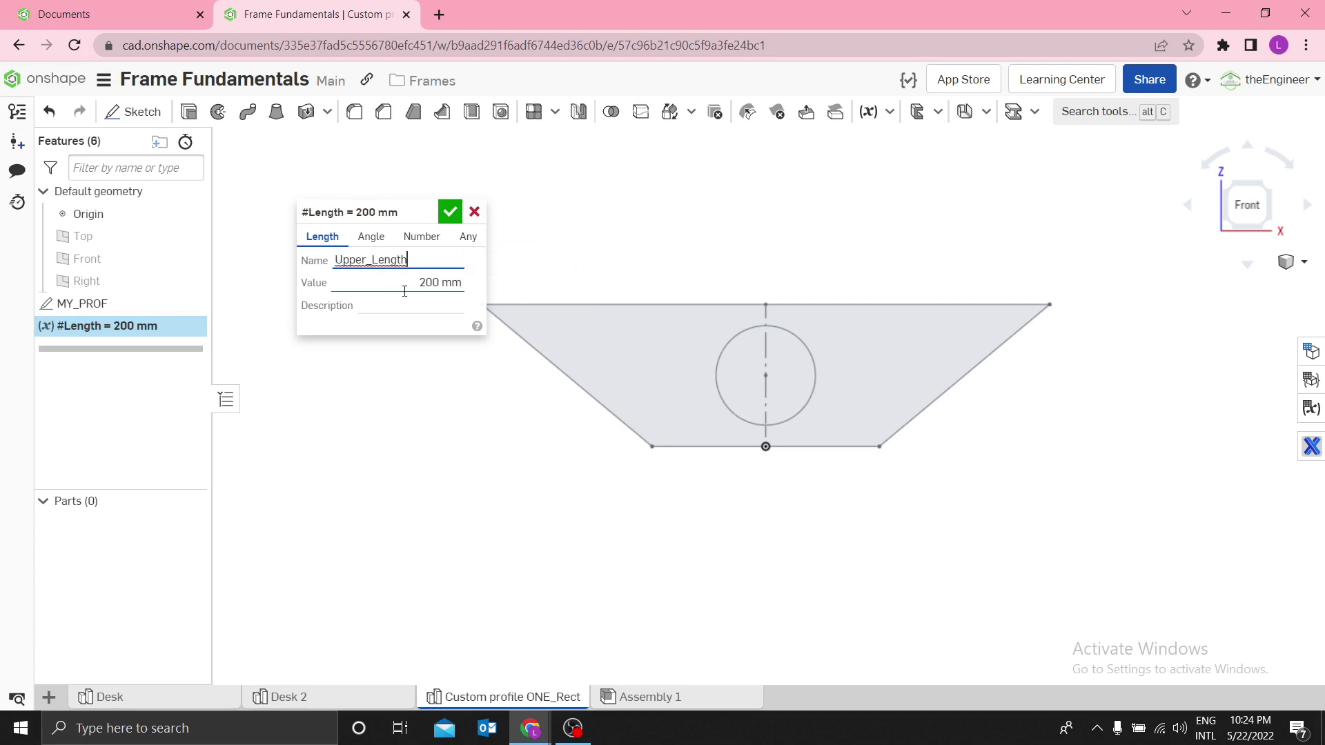
pyautogui.click(388, 301)
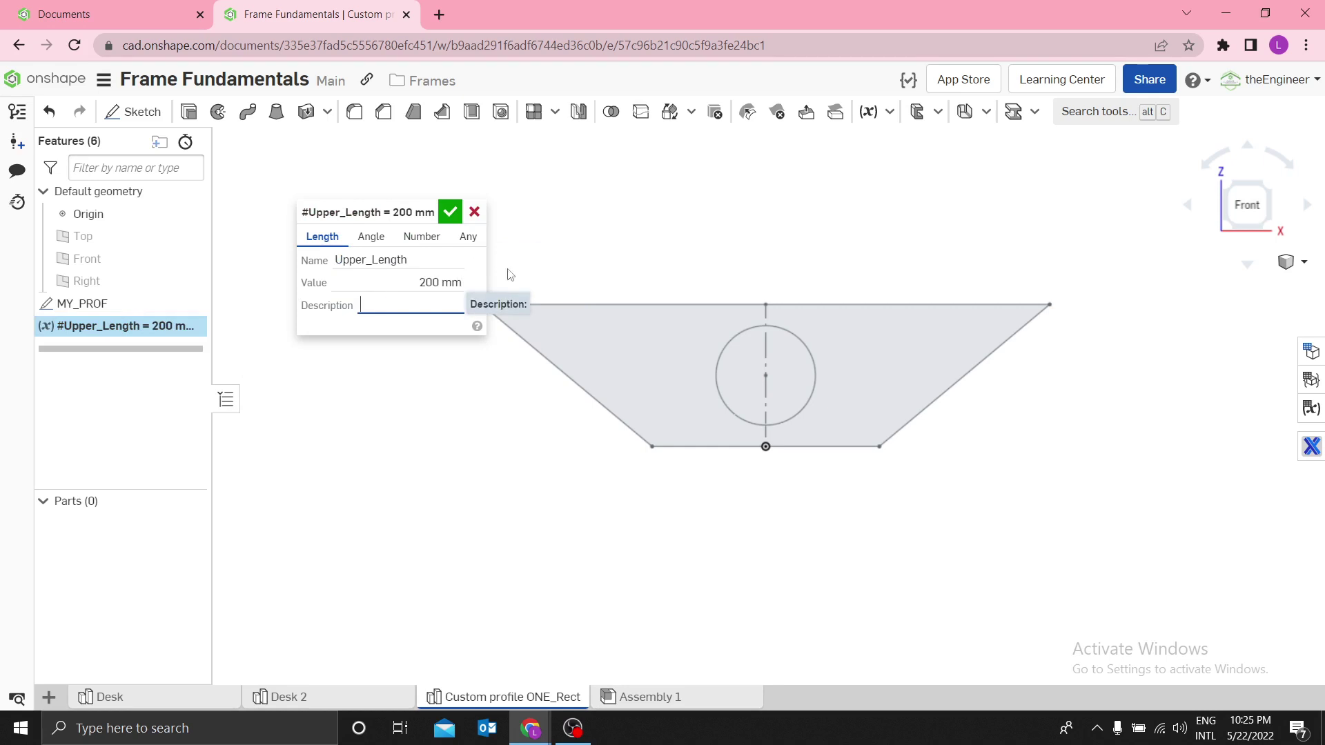
pyautogui.click(449, 214)
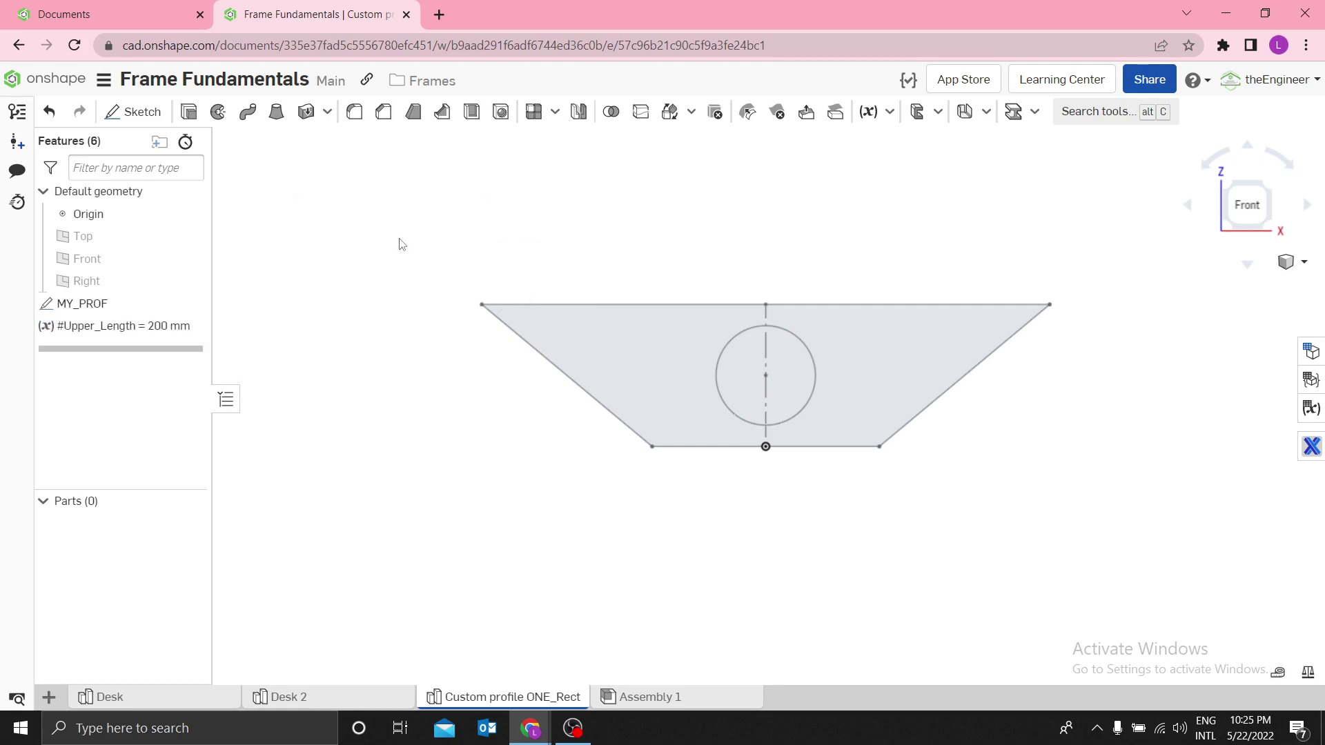
# Step: Create the variable #Height with a value of 50 mm
pyautogui.click(868, 111)
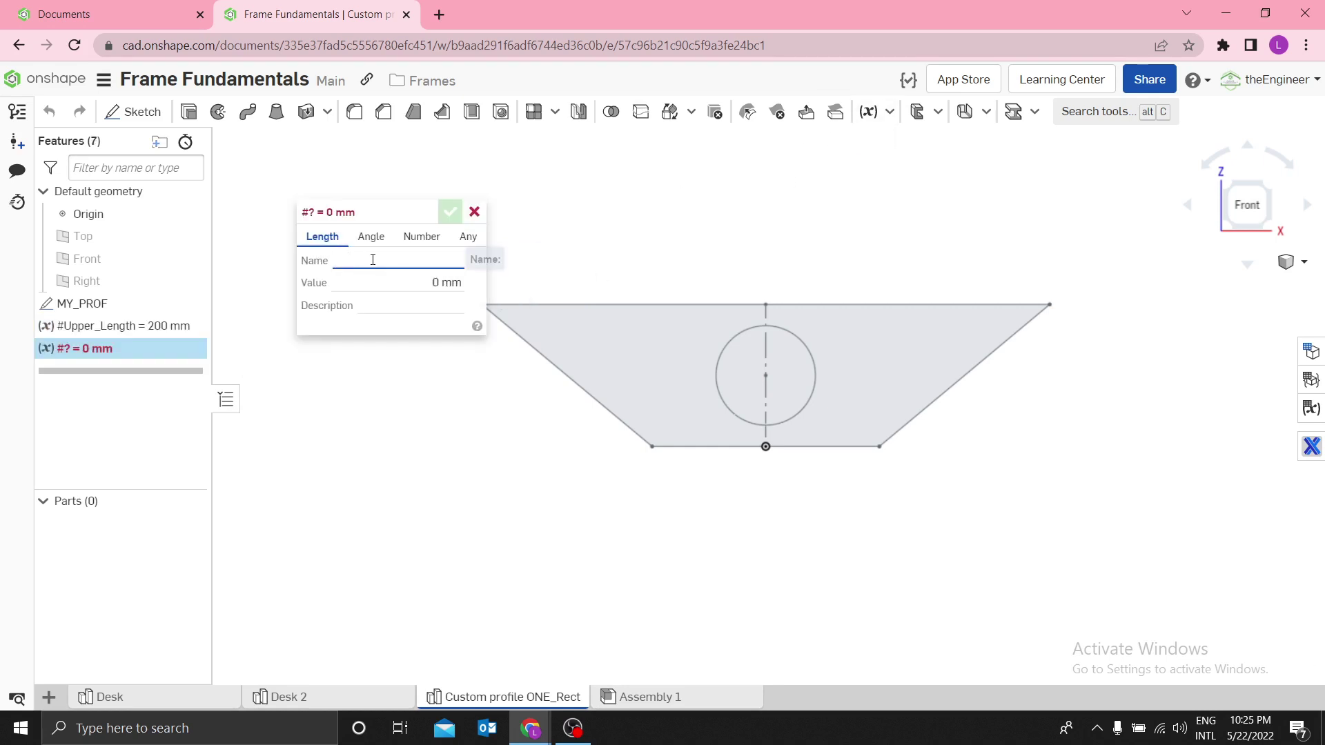
pyautogui.write('Height')
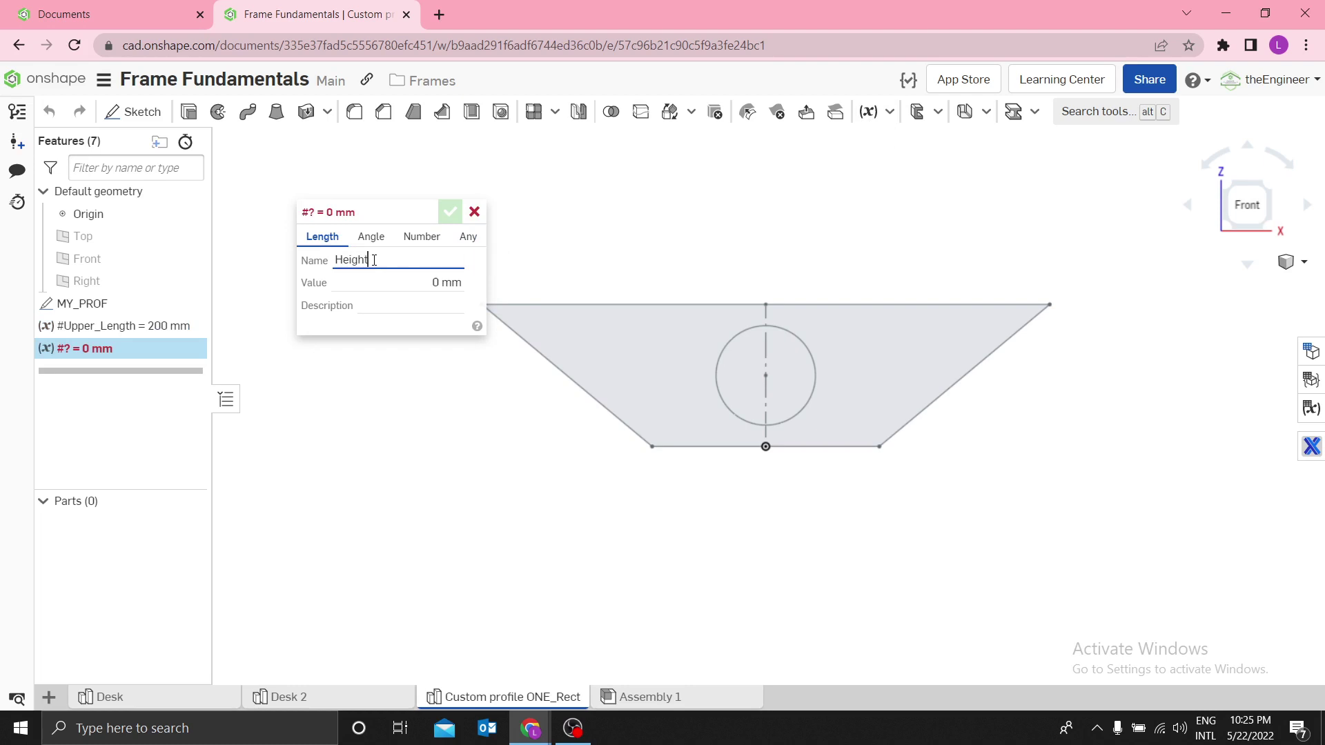
pyautogui.click(415, 284)
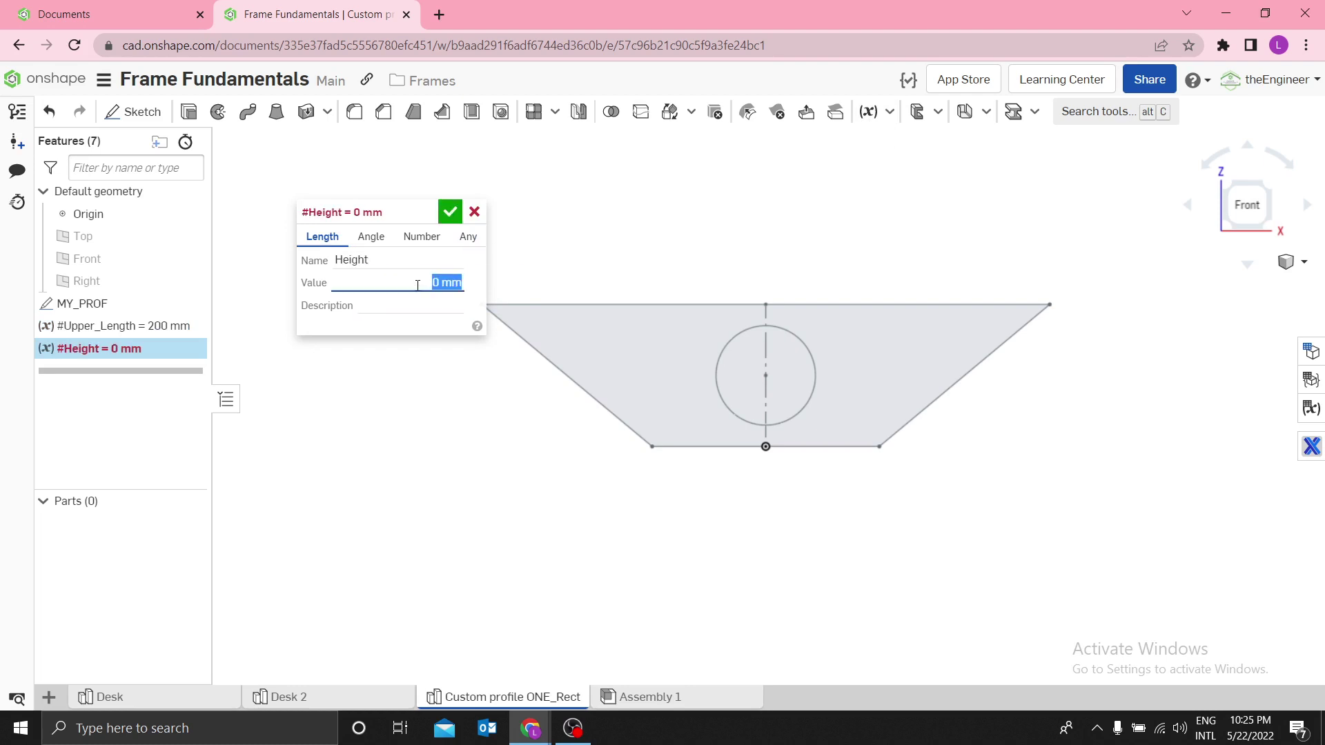
pyautogui.write('50')
pyautogui.press('Return')
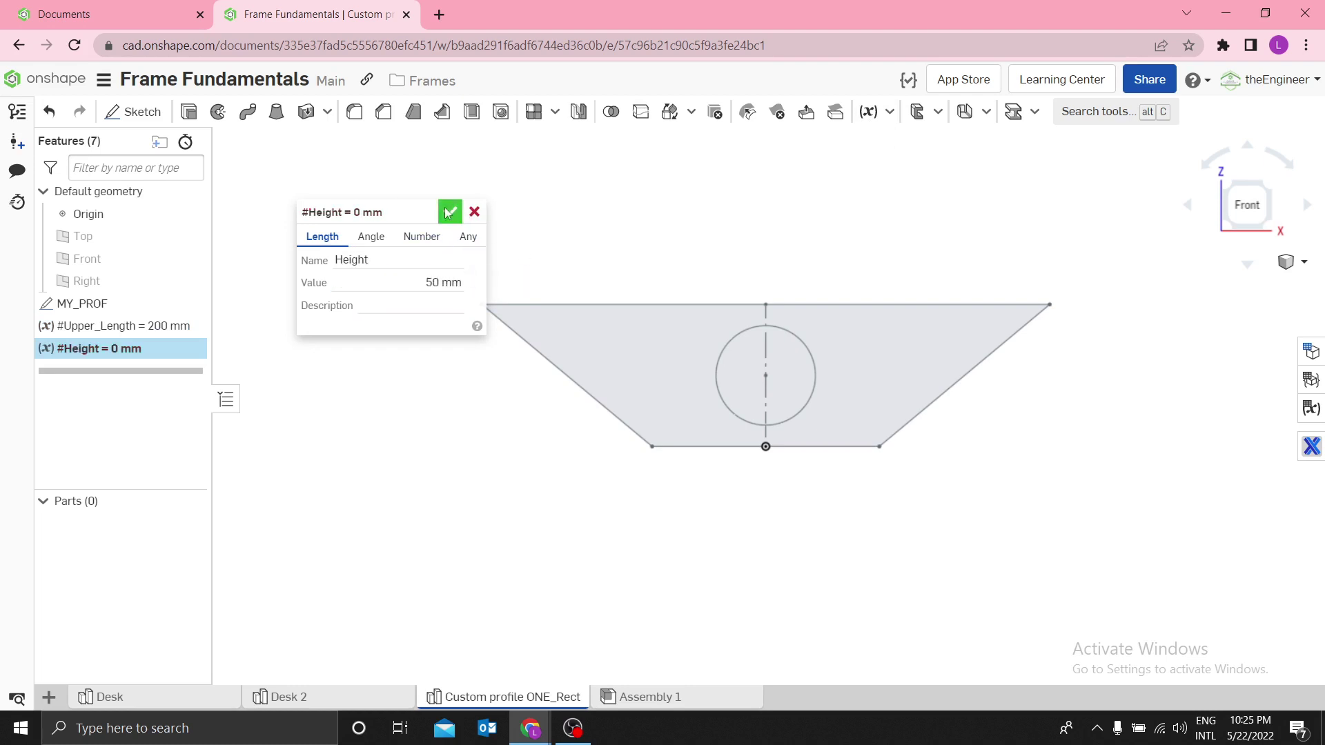
pyautogui.click(449, 212)
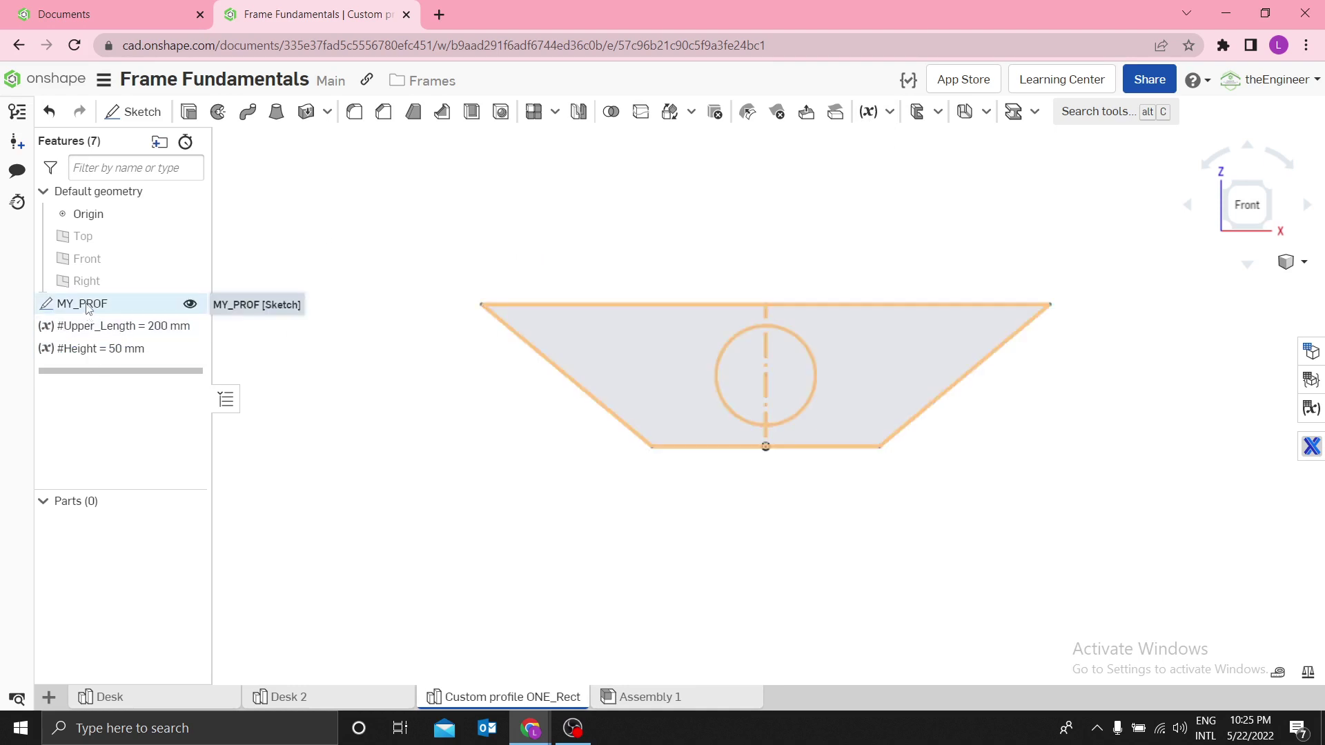
# Step: Move MY_PROF below #Height and link its 200 mm top width to #Upper_Length
pyautogui.moveTo(87, 304); pyautogui.dragTo(110, 366)
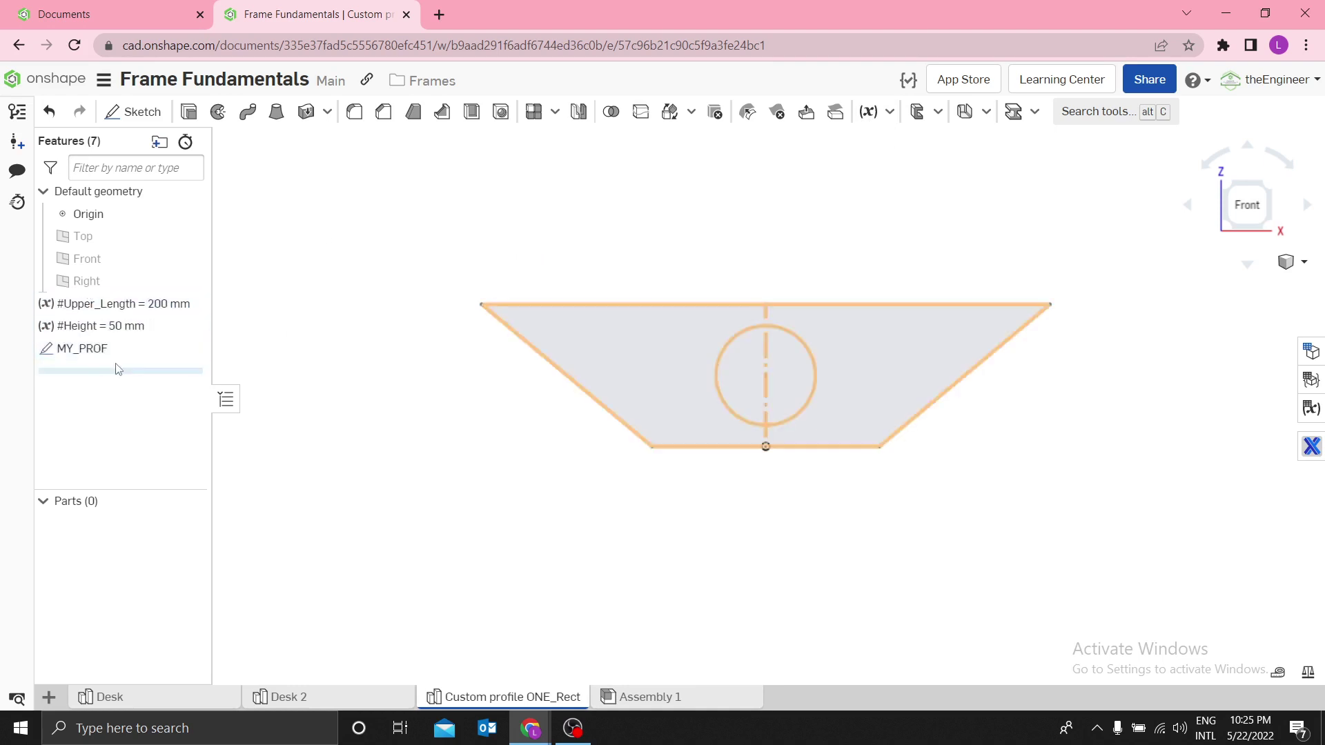
pyautogui.rightClick(84, 355)
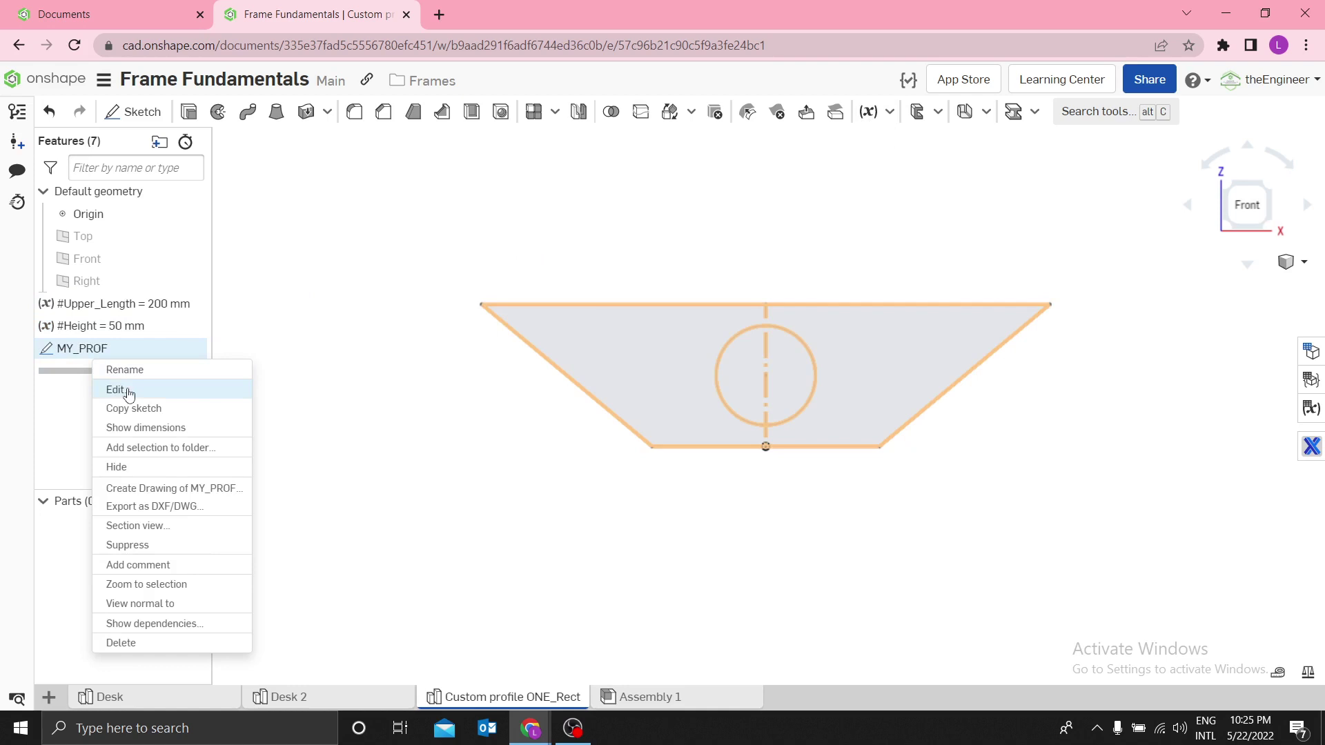
pyautogui.click(124, 392)
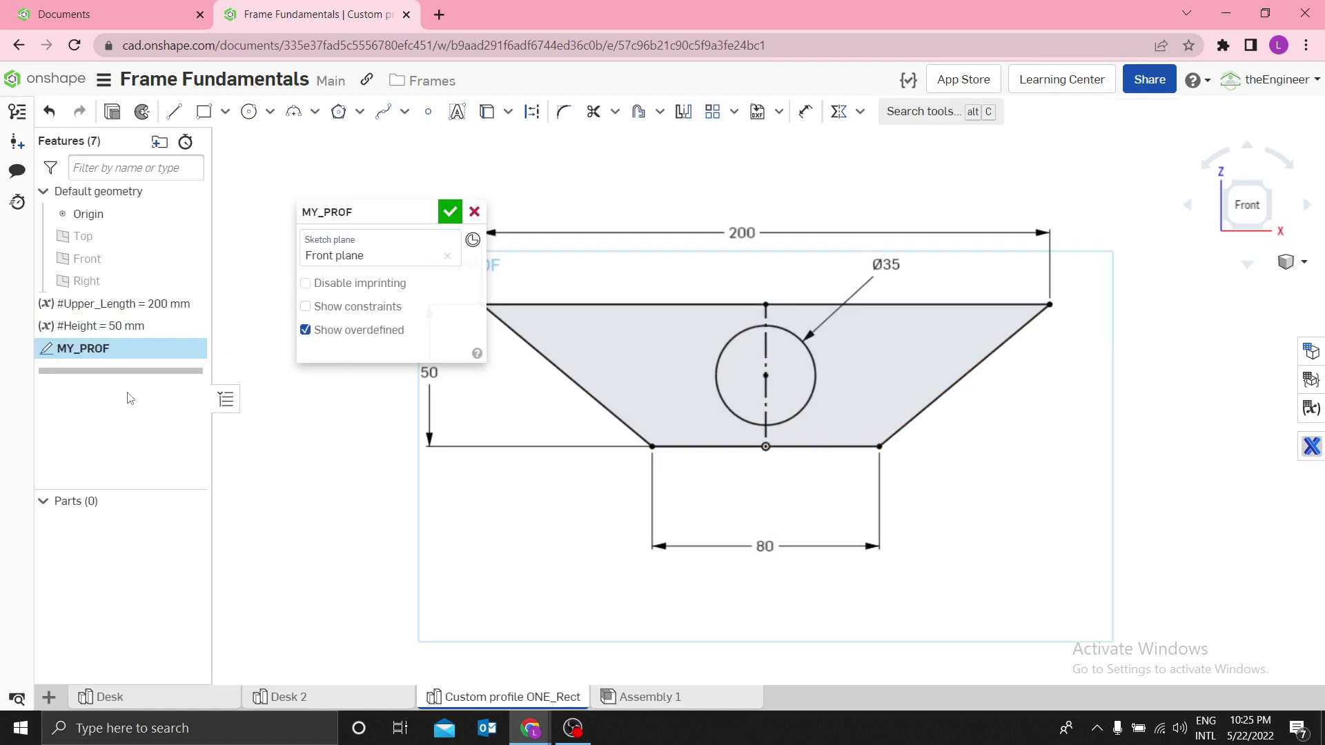
pyautogui.doubleClick(731, 233)
pyautogui.write('#')
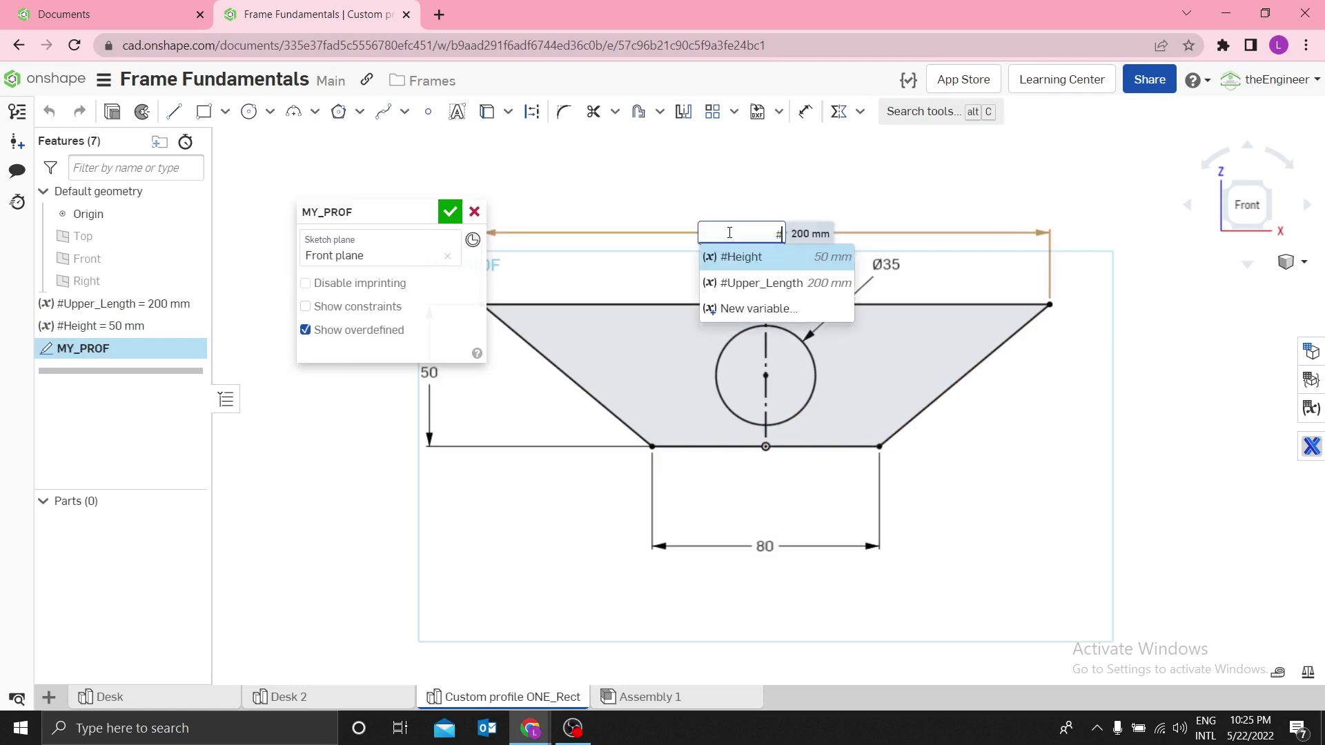
pyautogui.click(770, 284)
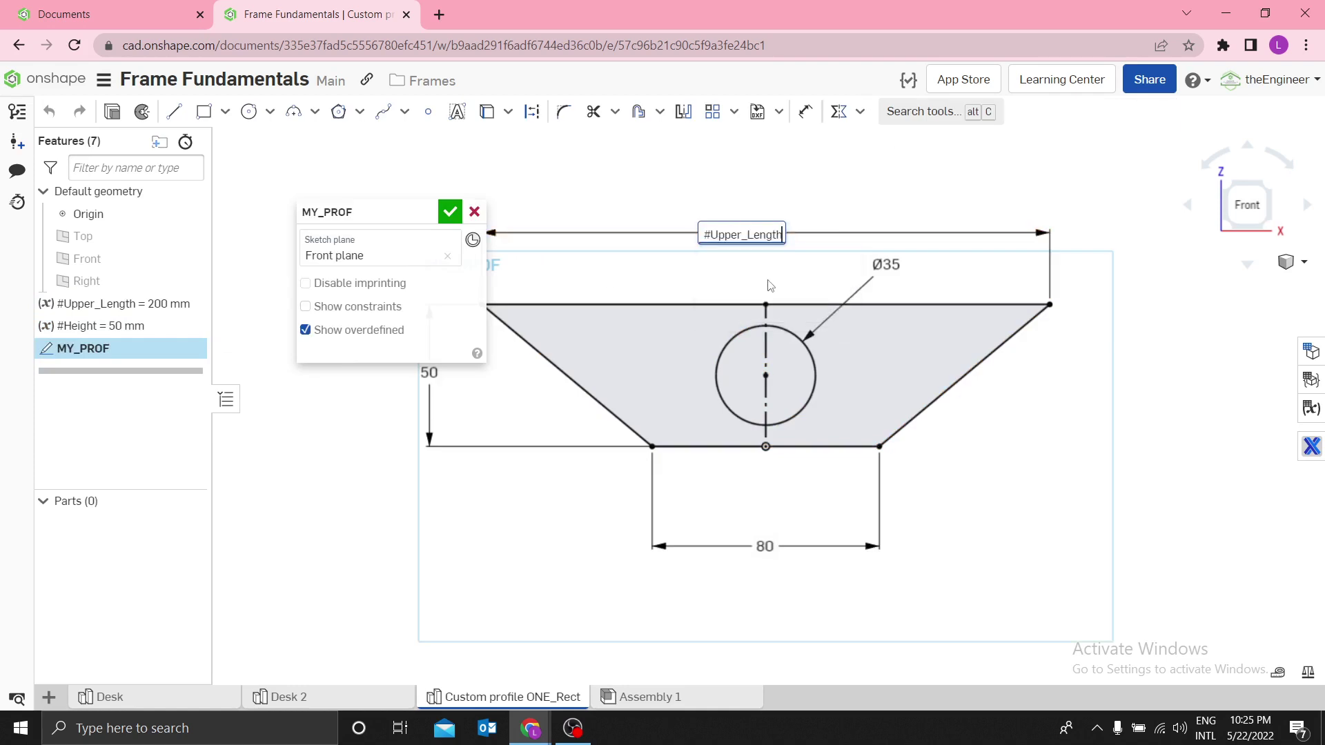
pyautogui.press('Return')
# Step: Link the sketch's 50 mm height dimension to #Height and close the sketch
pyautogui.moveTo(366, 211)
pyautogui.mouseDown()
pyautogui.moveTo(682, 213)
pyautogui.moveTo(1001, 257)
pyautogui.mouseUp()
pyautogui.doubleClick(431, 373)
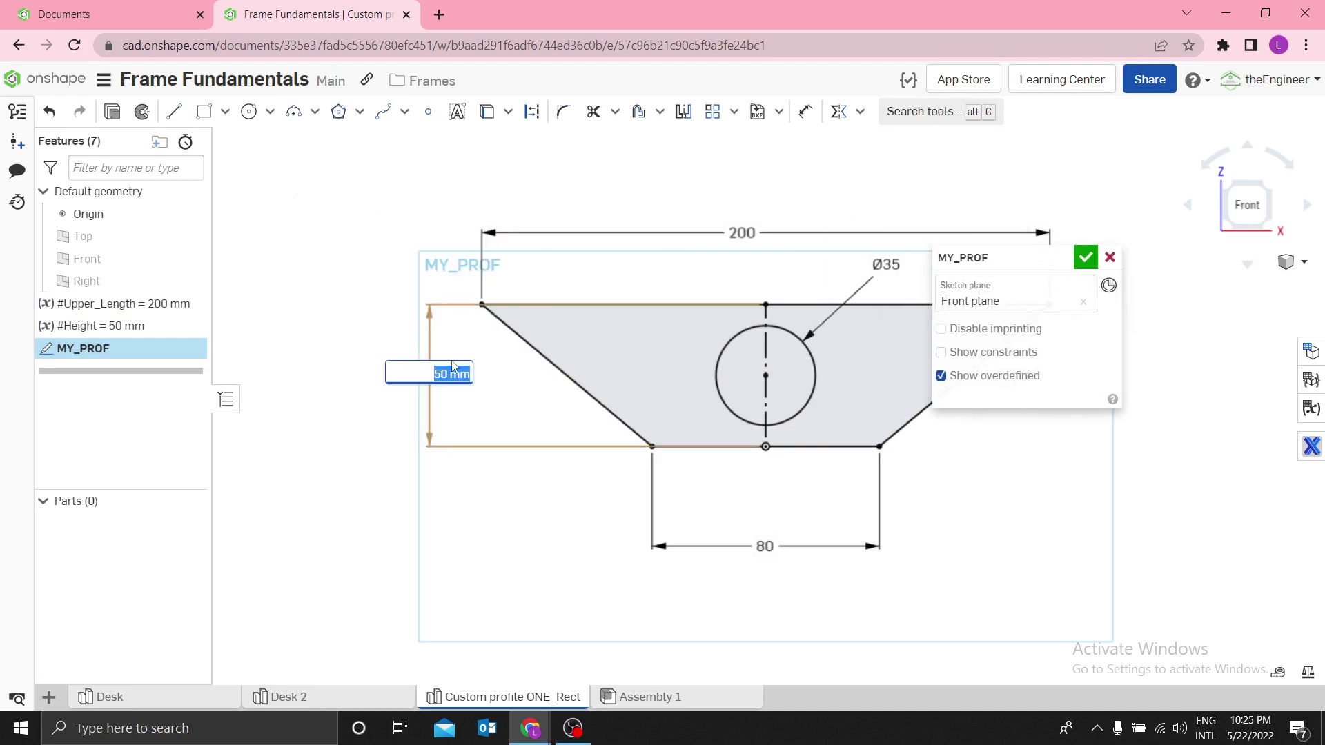
pyautogui.write('#')
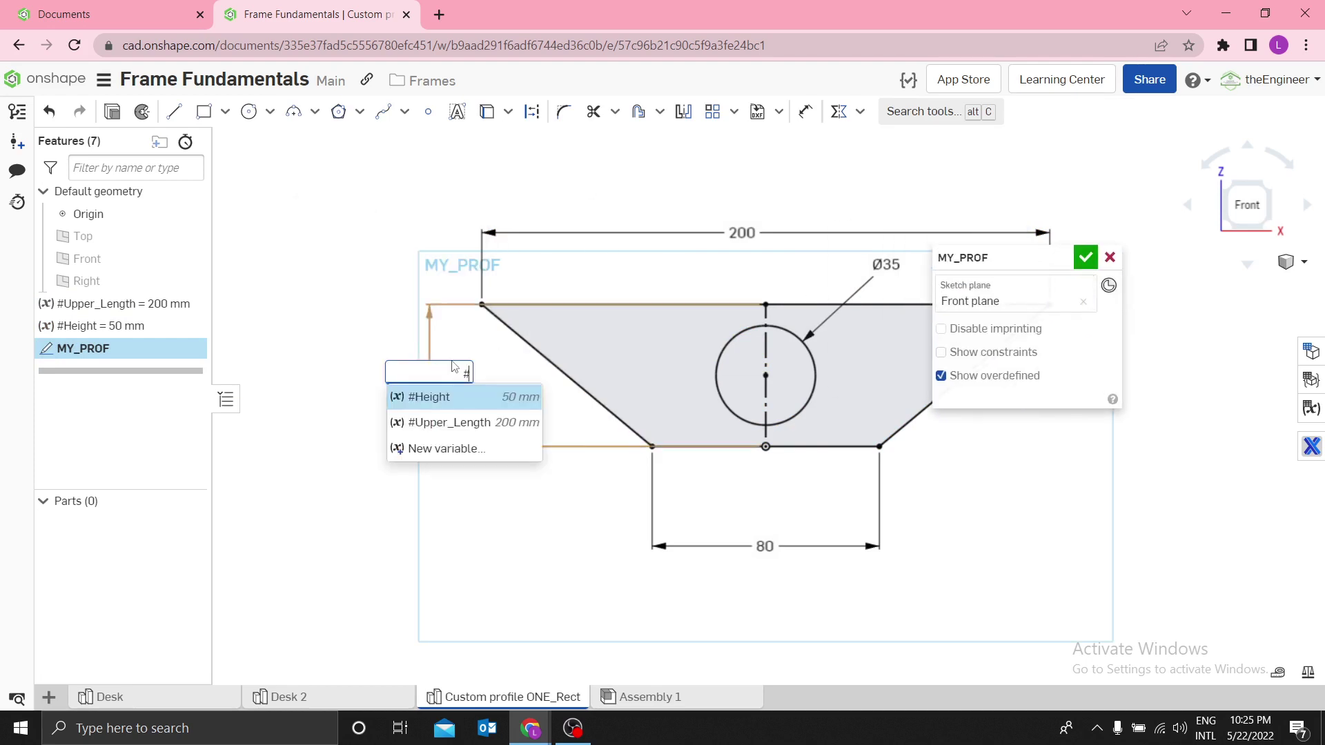
pyautogui.click(458, 398)
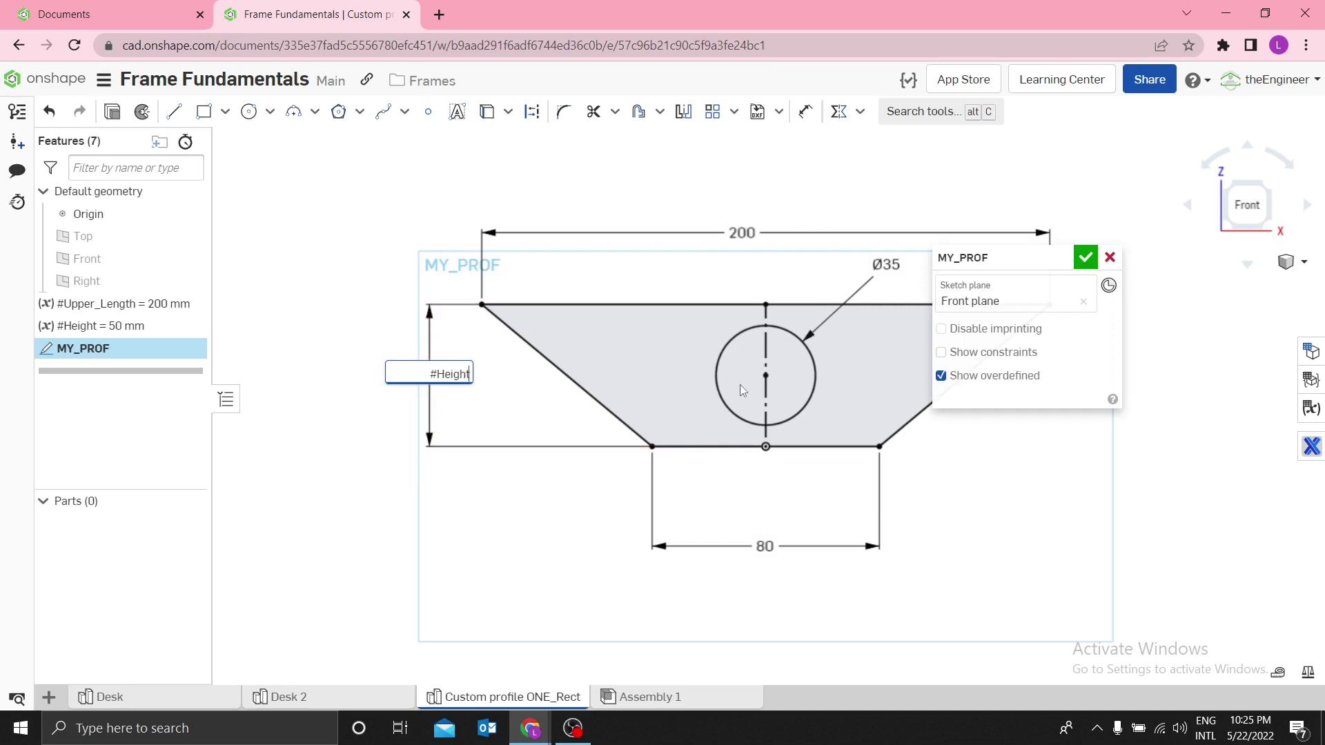
pyautogui.click(1093, 266)
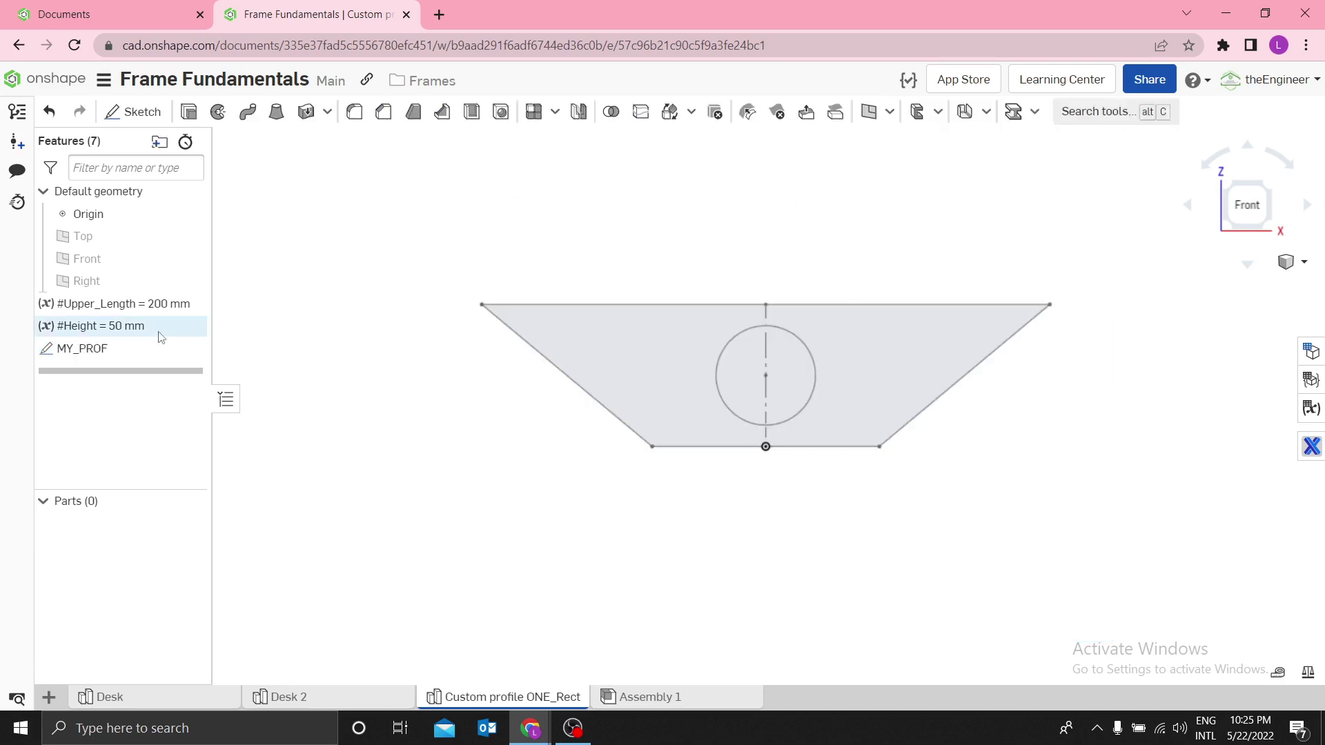
pyautogui.doubleClick(131, 354)
pyautogui.doubleClick(428, 372)
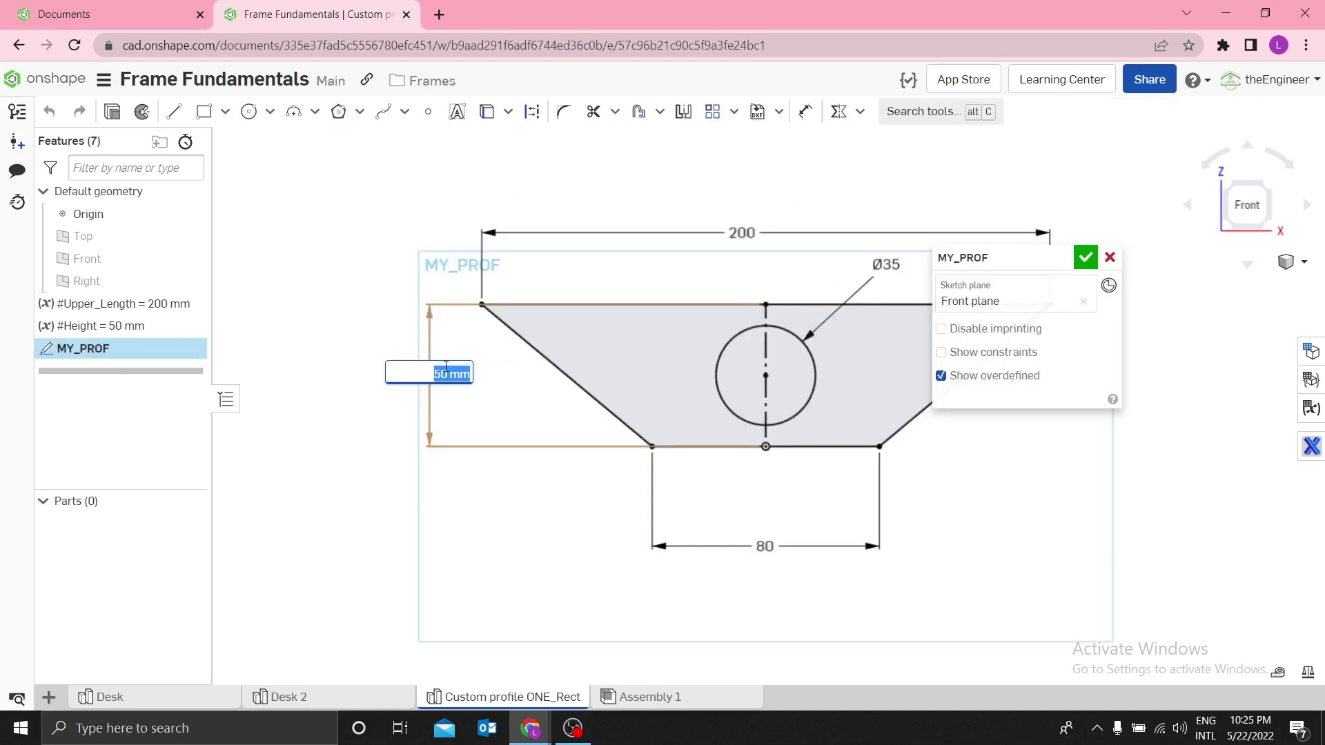
pyautogui.write('#')
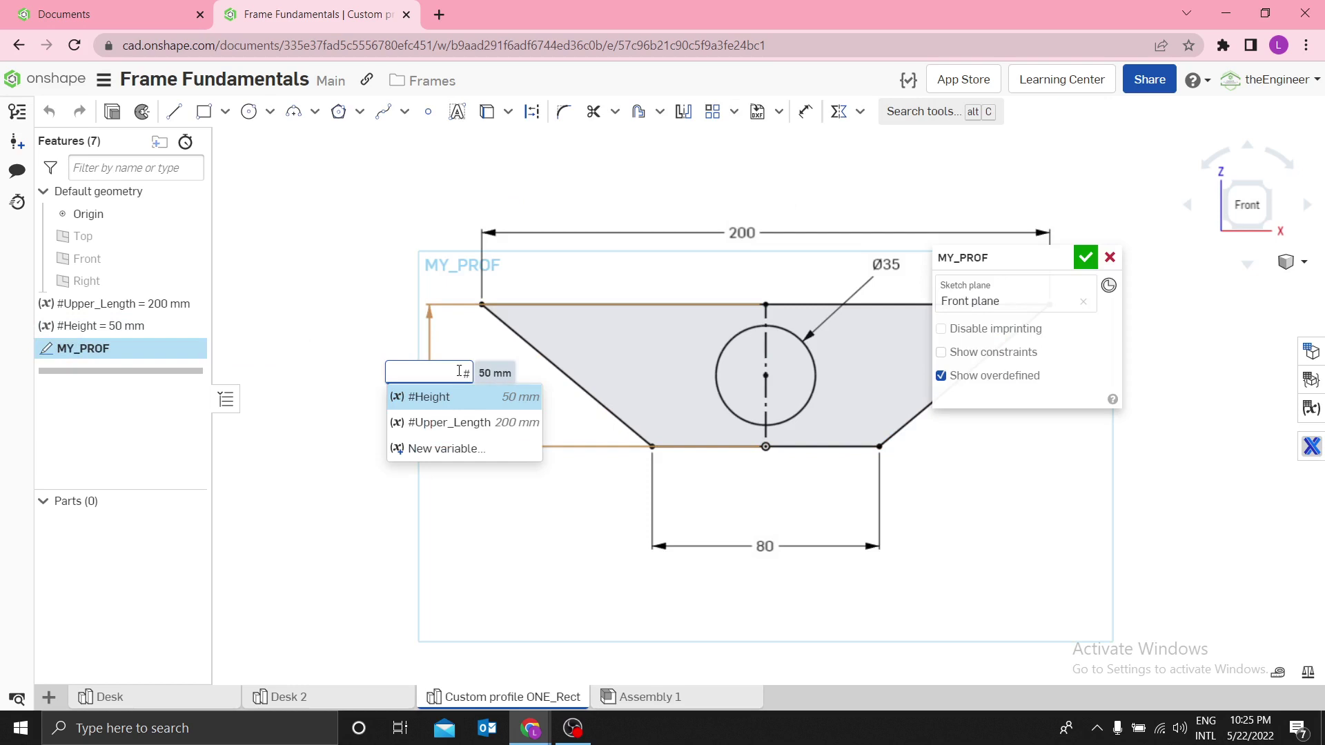
pyautogui.click(431, 396)
pyautogui.press('Return')
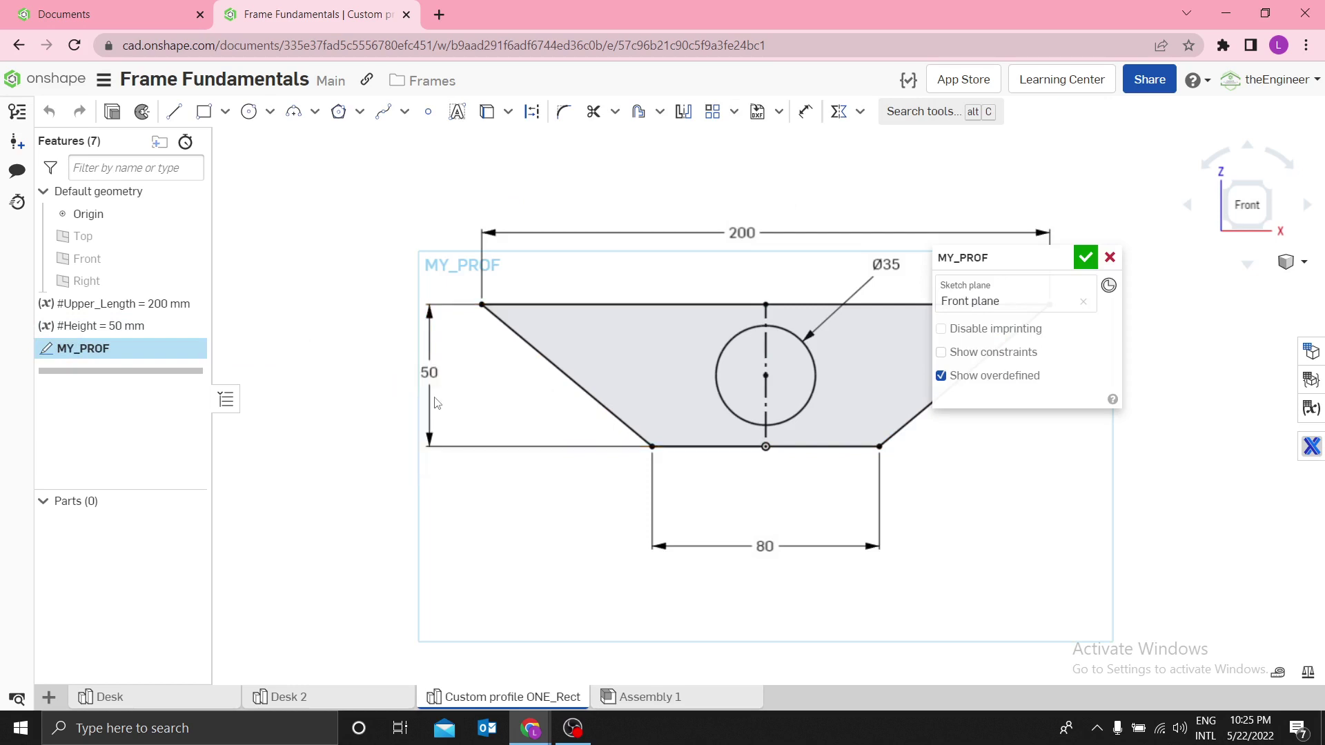
pyautogui.click(1086, 256)
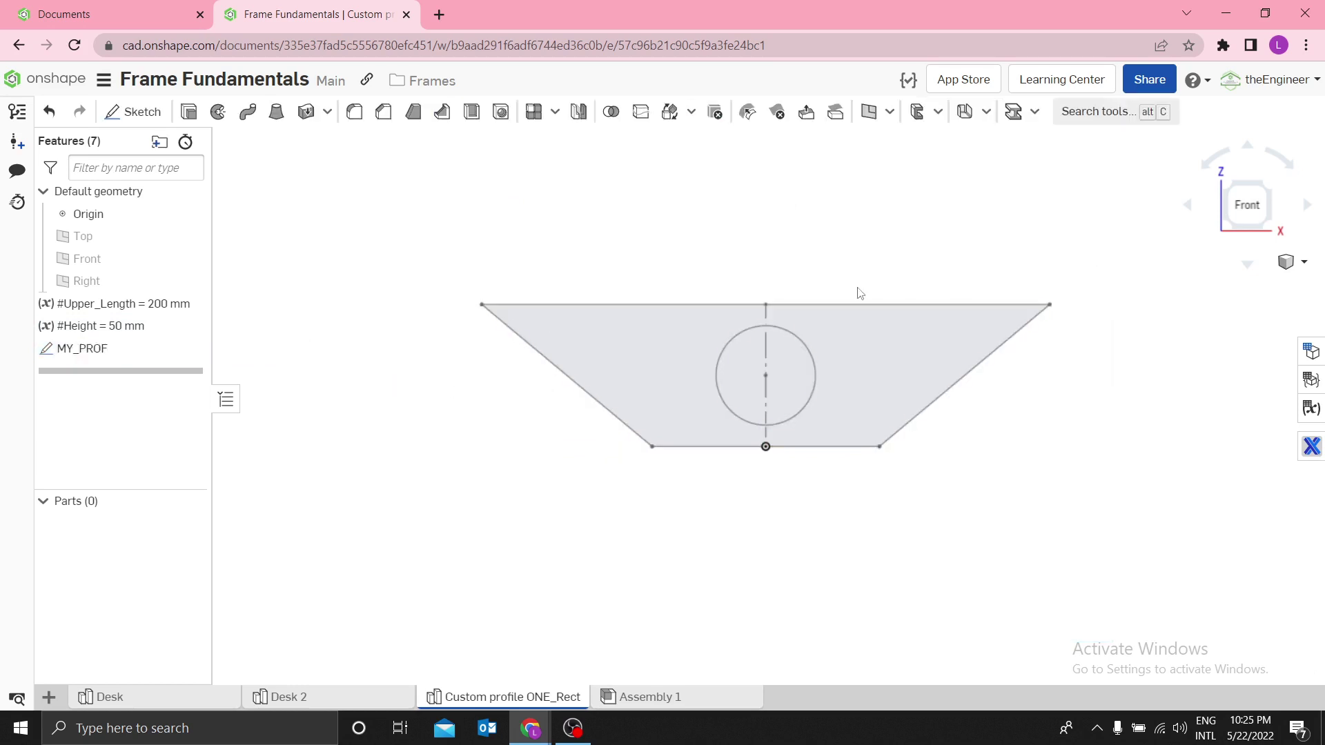
# Step: Test the profile with Upper_Length set to 400 mm and Height set to 100 mm
pyautogui.doubleClick(158, 308)
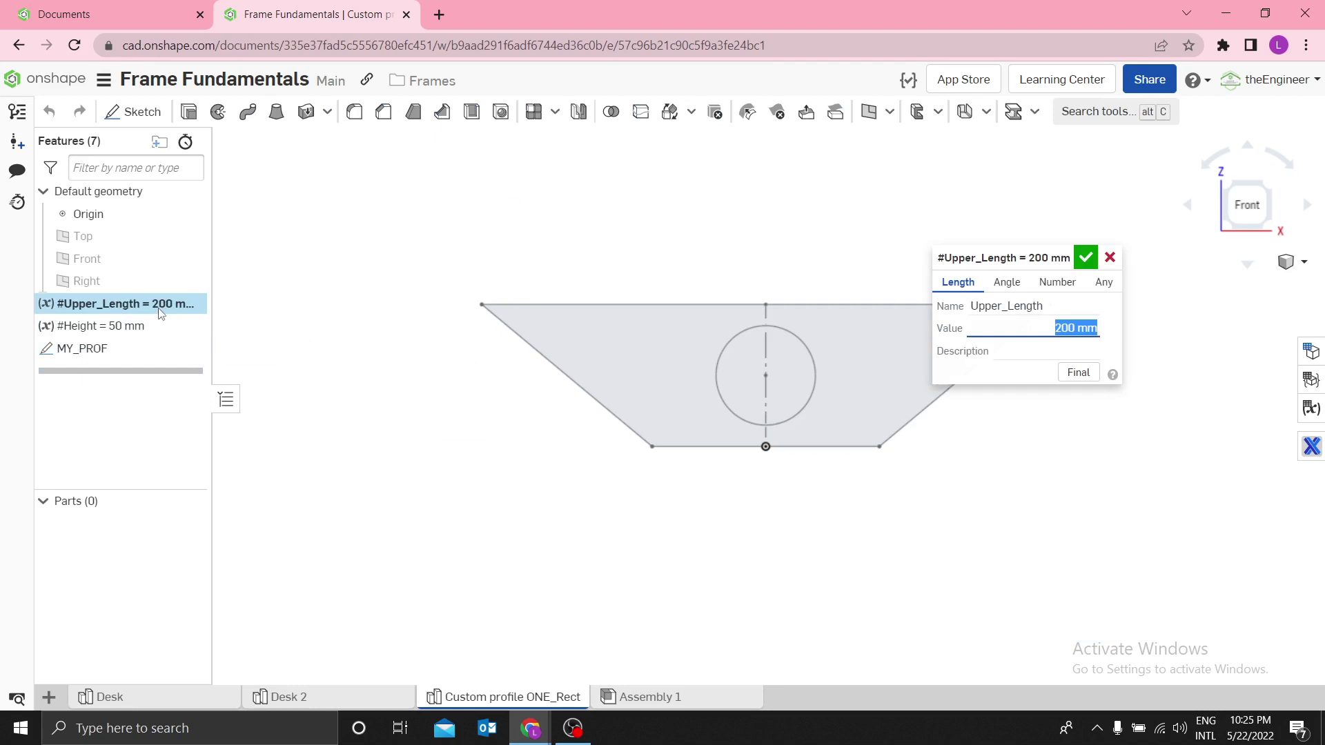
pyautogui.moveTo(967, 264); pyautogui.dragTo(322, 205)
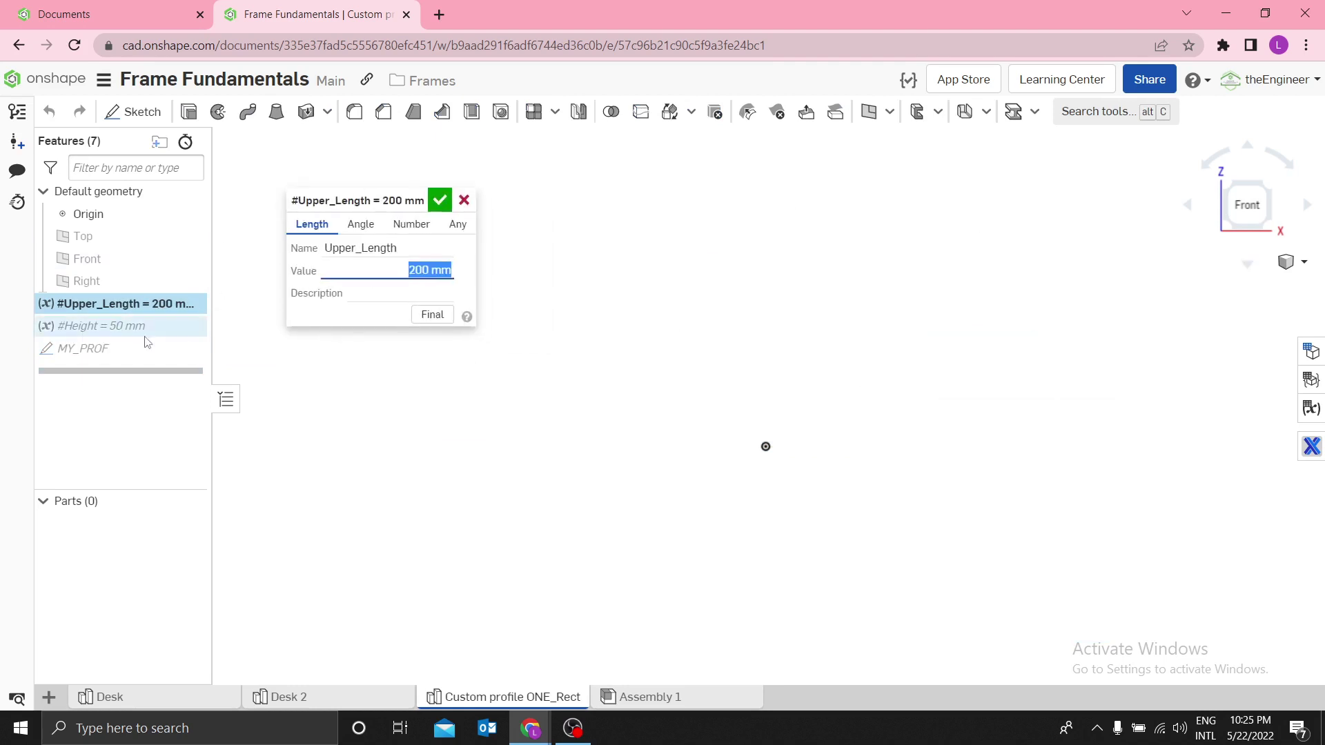
pyautogui.click(431, 315)
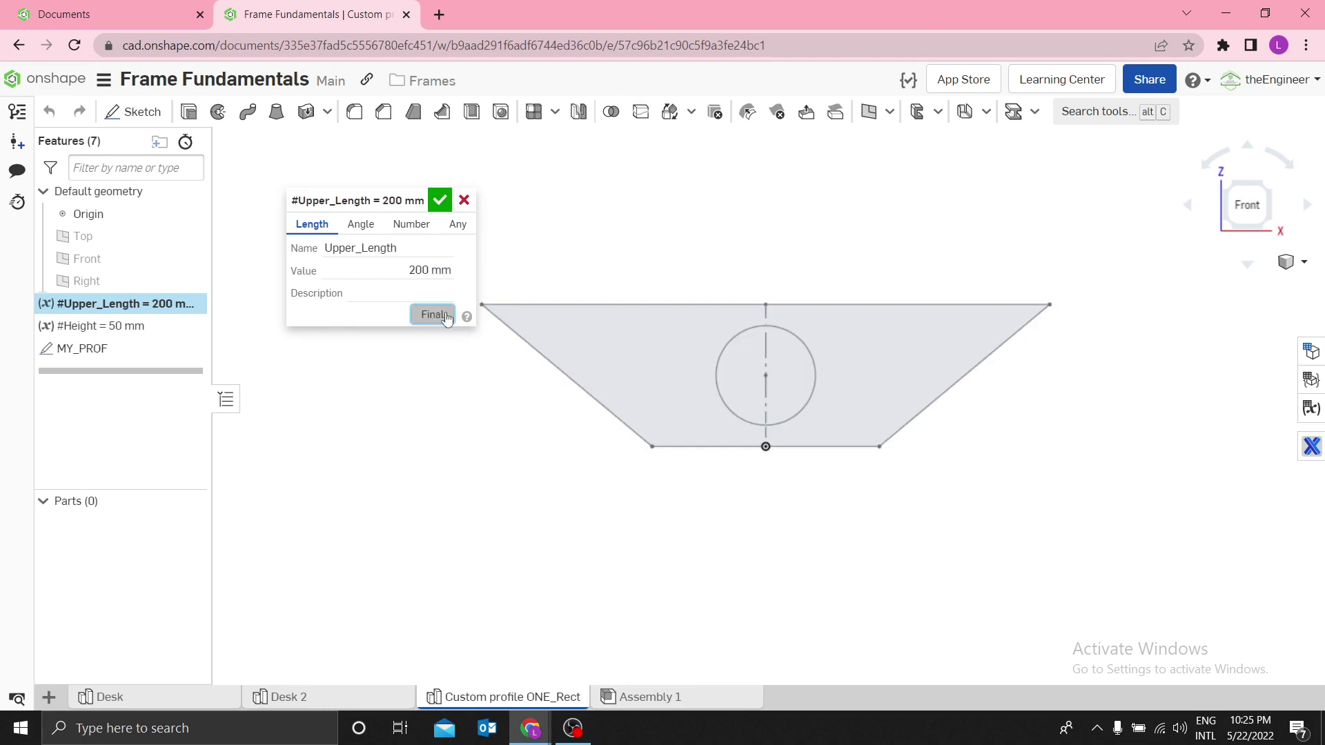
pyautogui.click(403, 269)
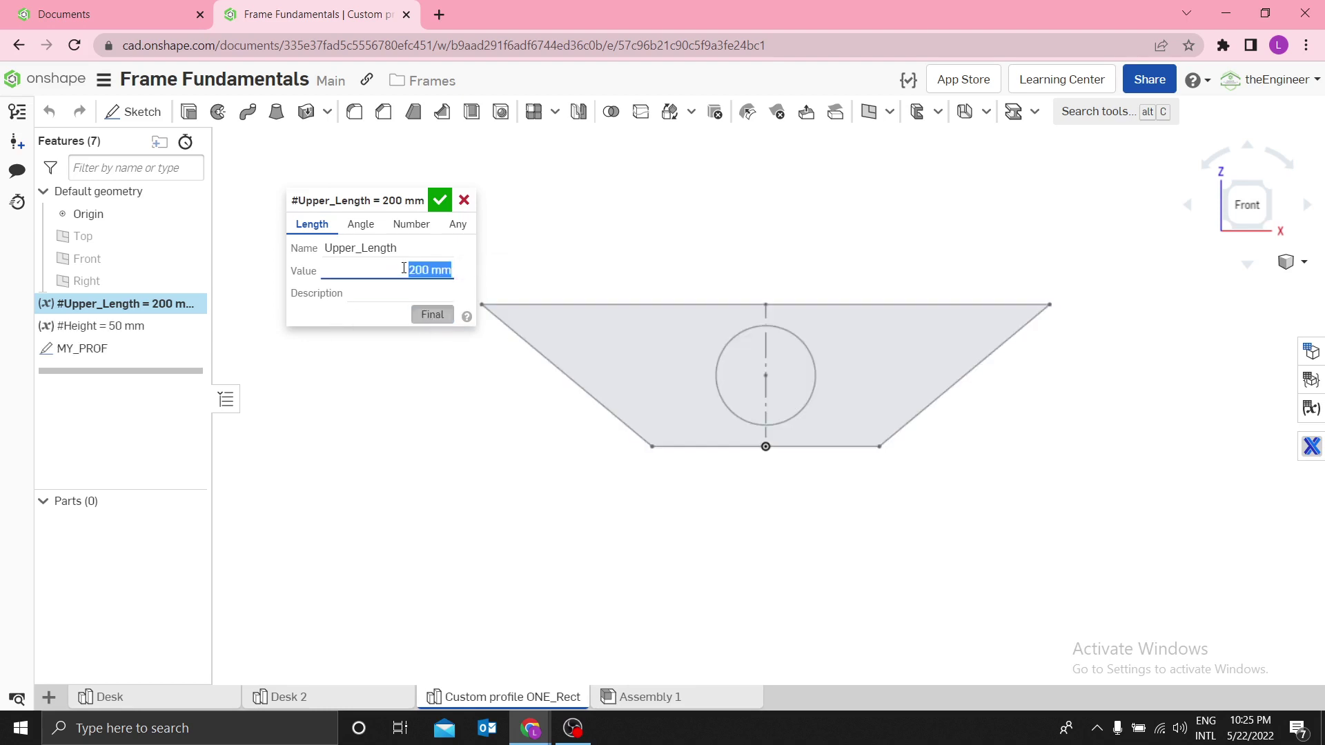
pyautogui.write('400')
pyautogui.press('Return')
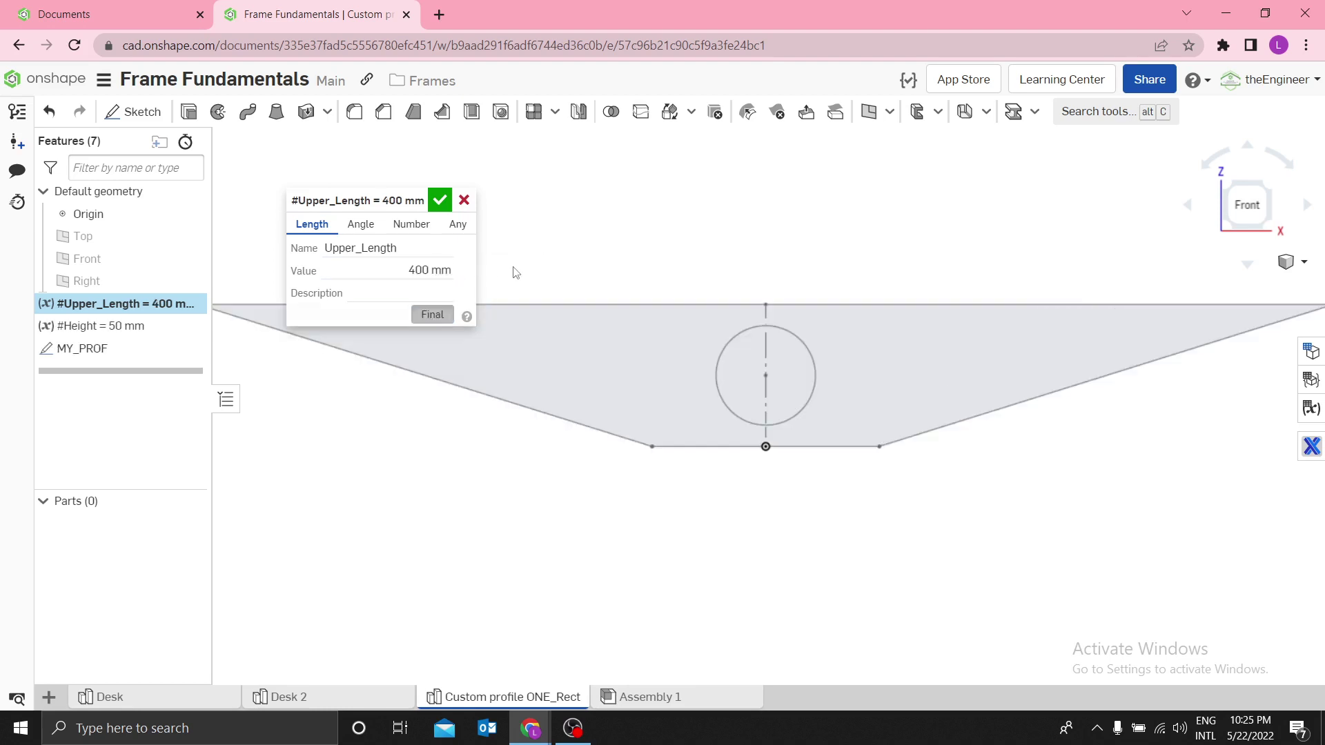
pyautogui.click(439, 200)
pyautogui.doubleClick(142, 326)
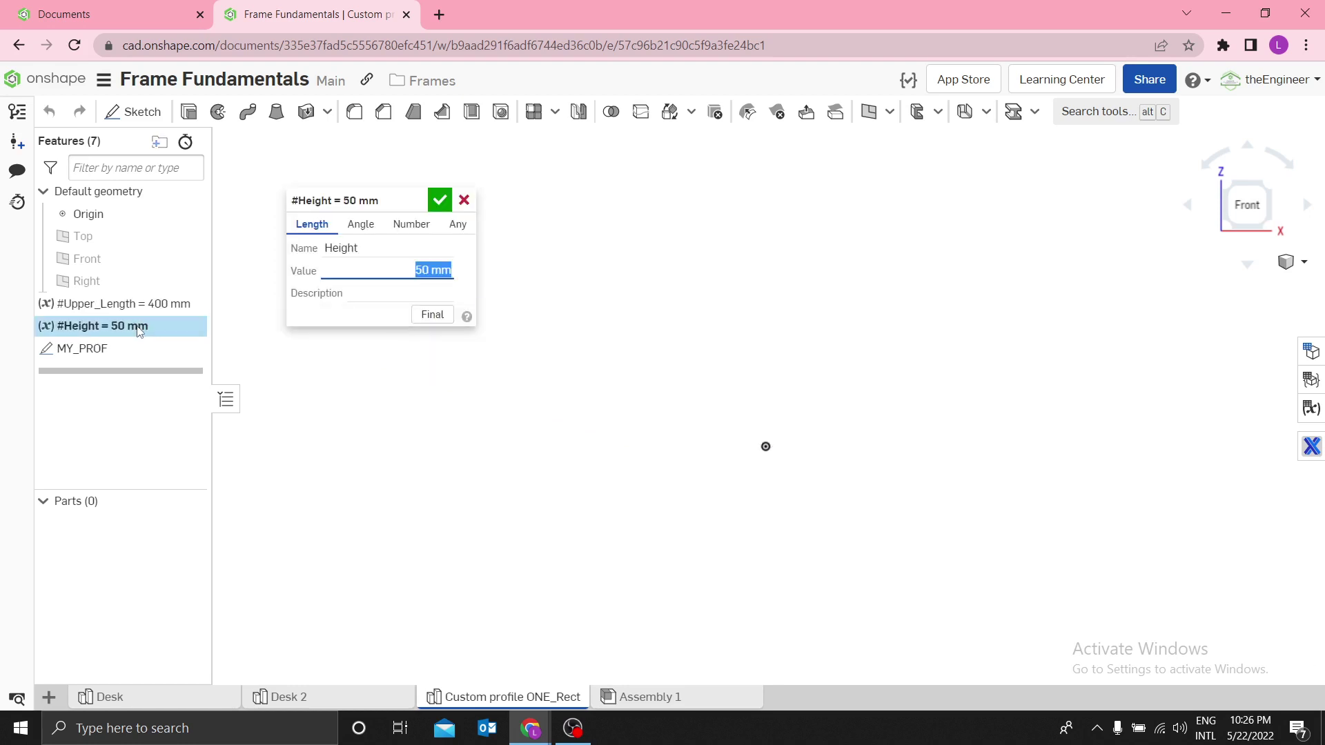
pyautogui.click(426, 314)
pyautogui.click(428, 267)
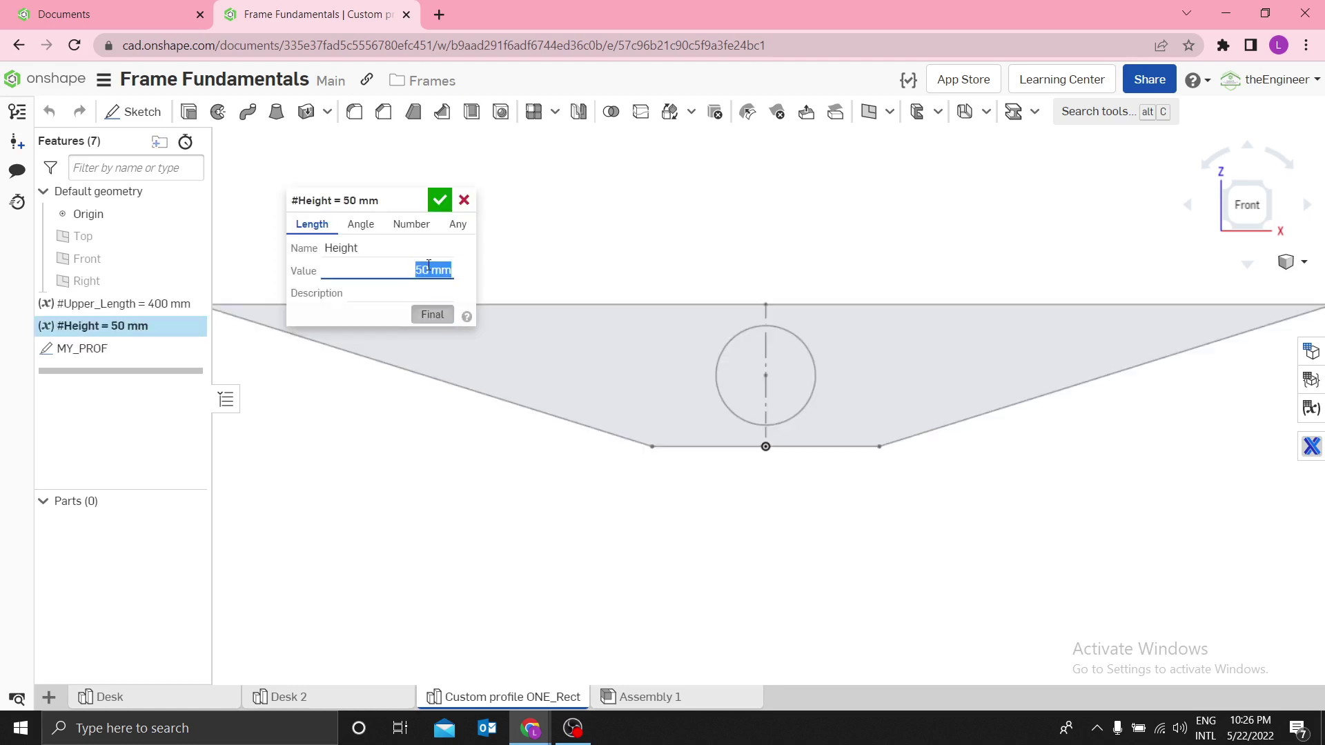
pyautogui.write('100')
pyautogui.press('Return')
pyautogui.click(440, 201)
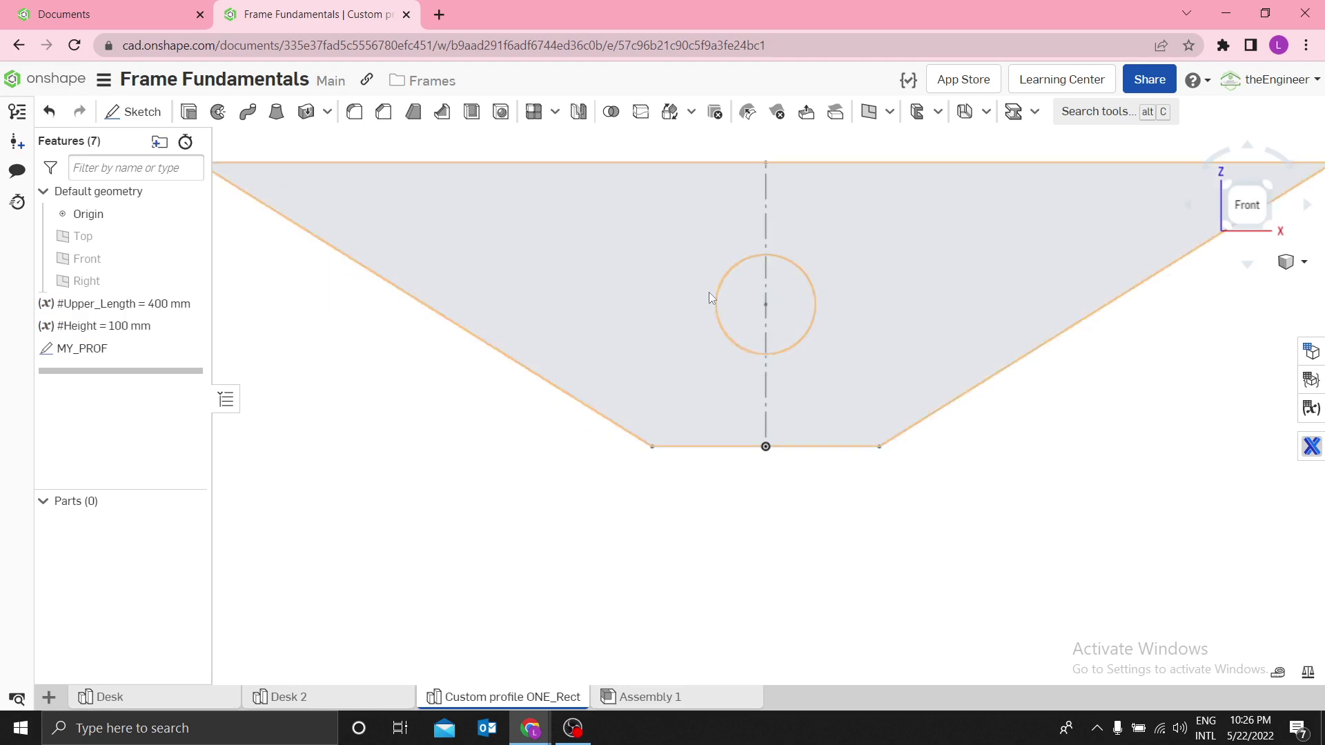
pyautogui.scroll(-2, 709, 292)
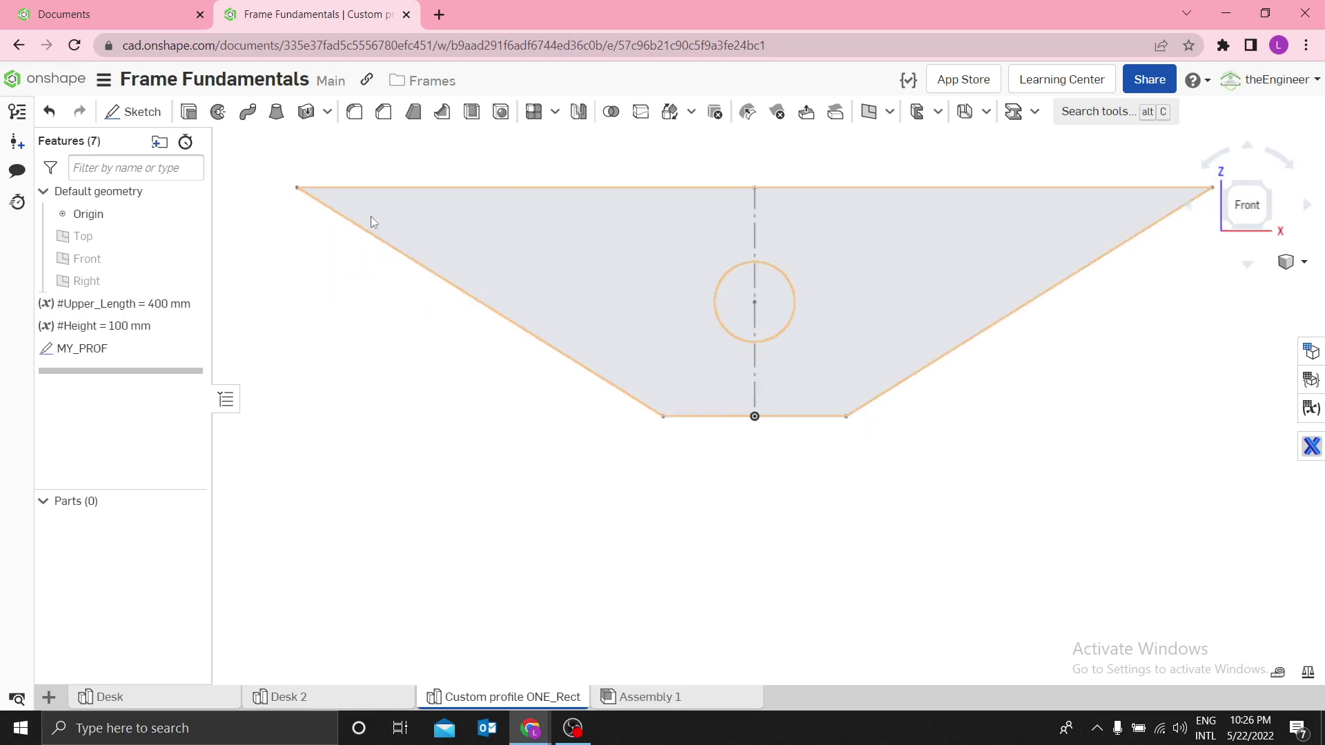
# Step: Set Upper_Length to 100 mm and return Height to 50 mm
pyautogui.doubleClick(177, 304)
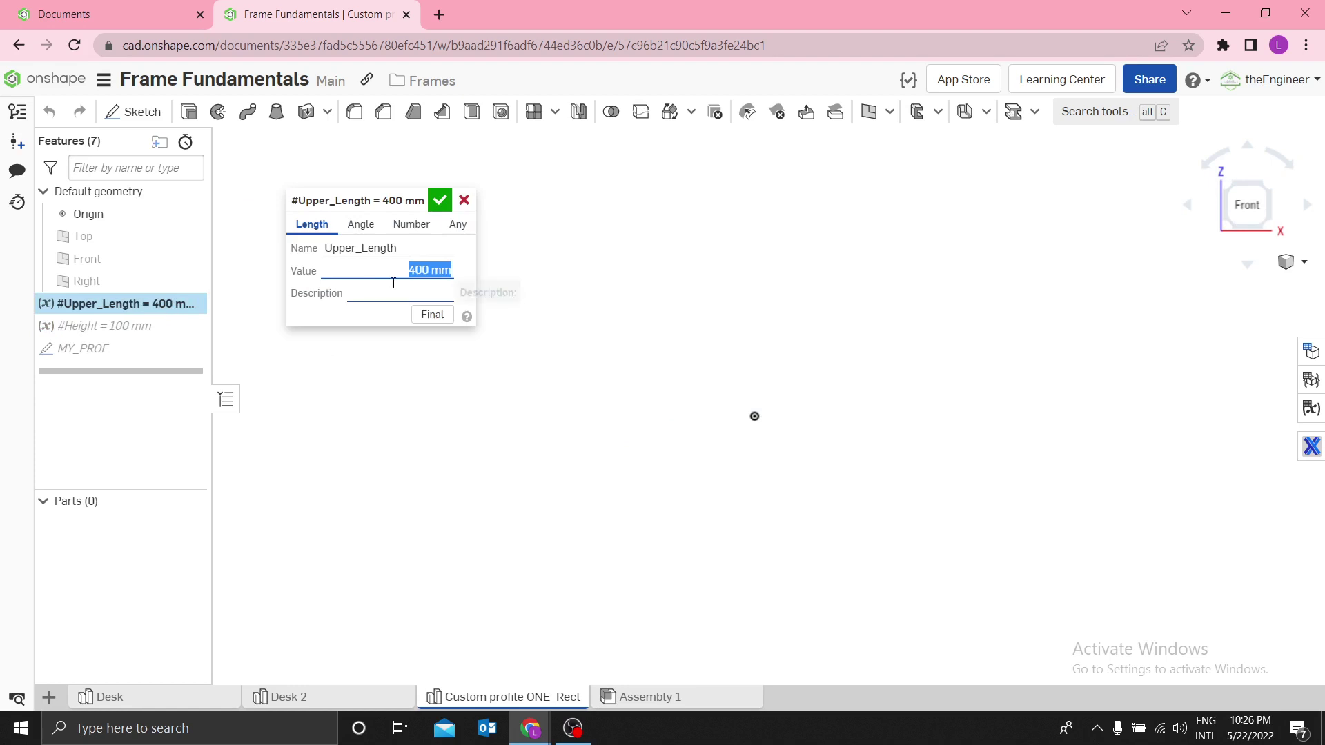
pyautogui.write('100')
pyautogui.press('Return')
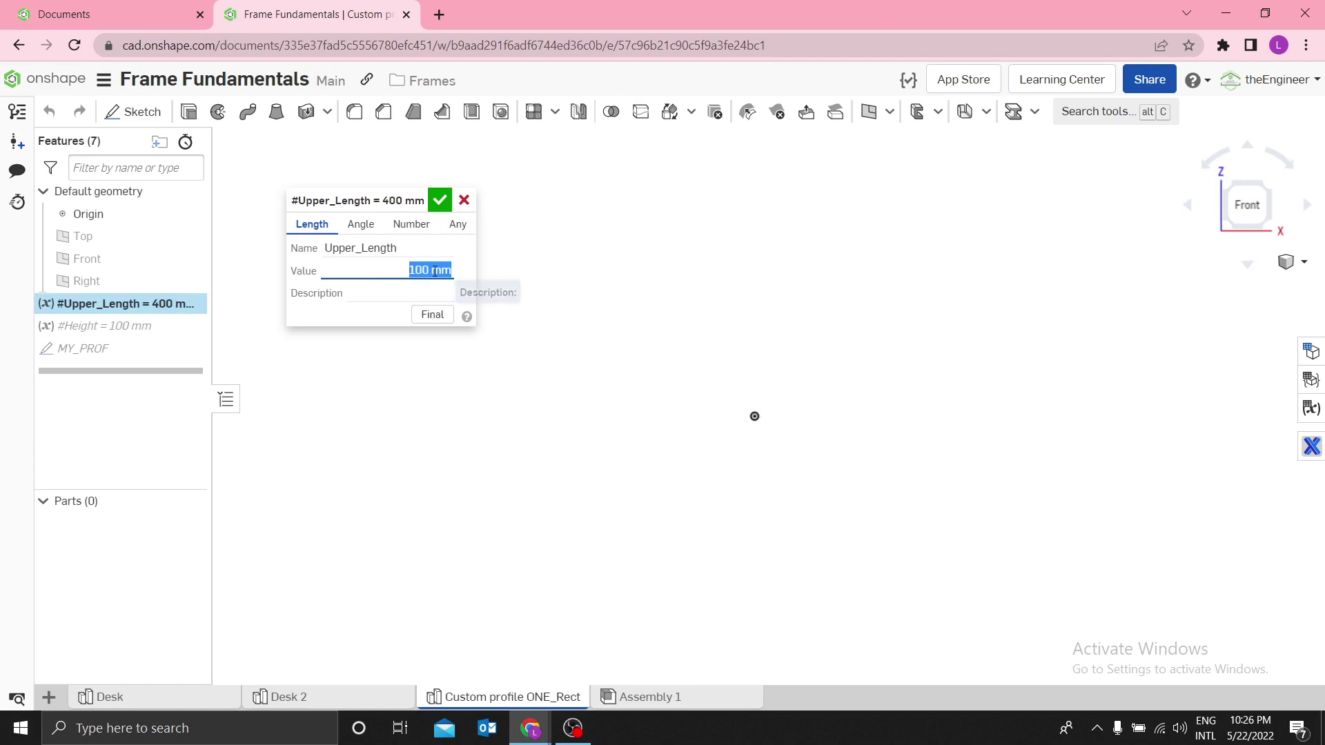
pyautogui.click(440, 201)
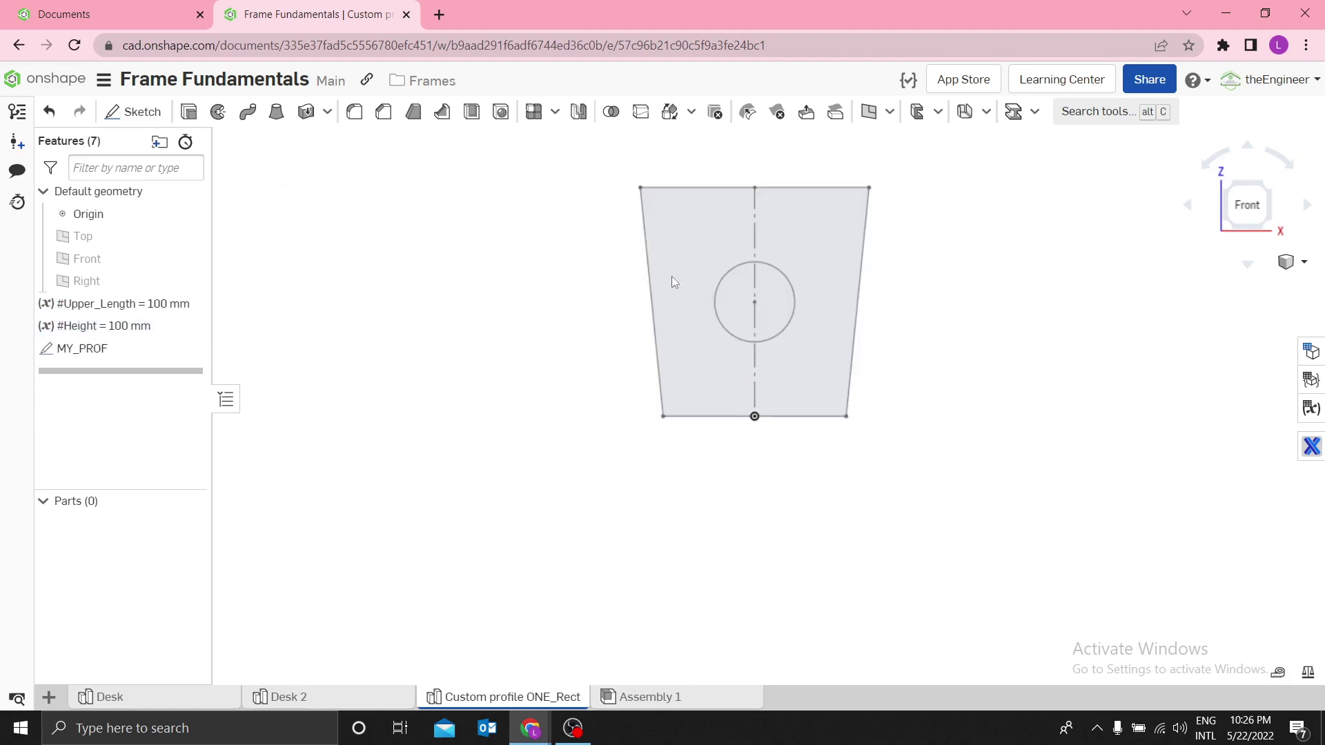
pyautogui.doubleClick(138, 329)
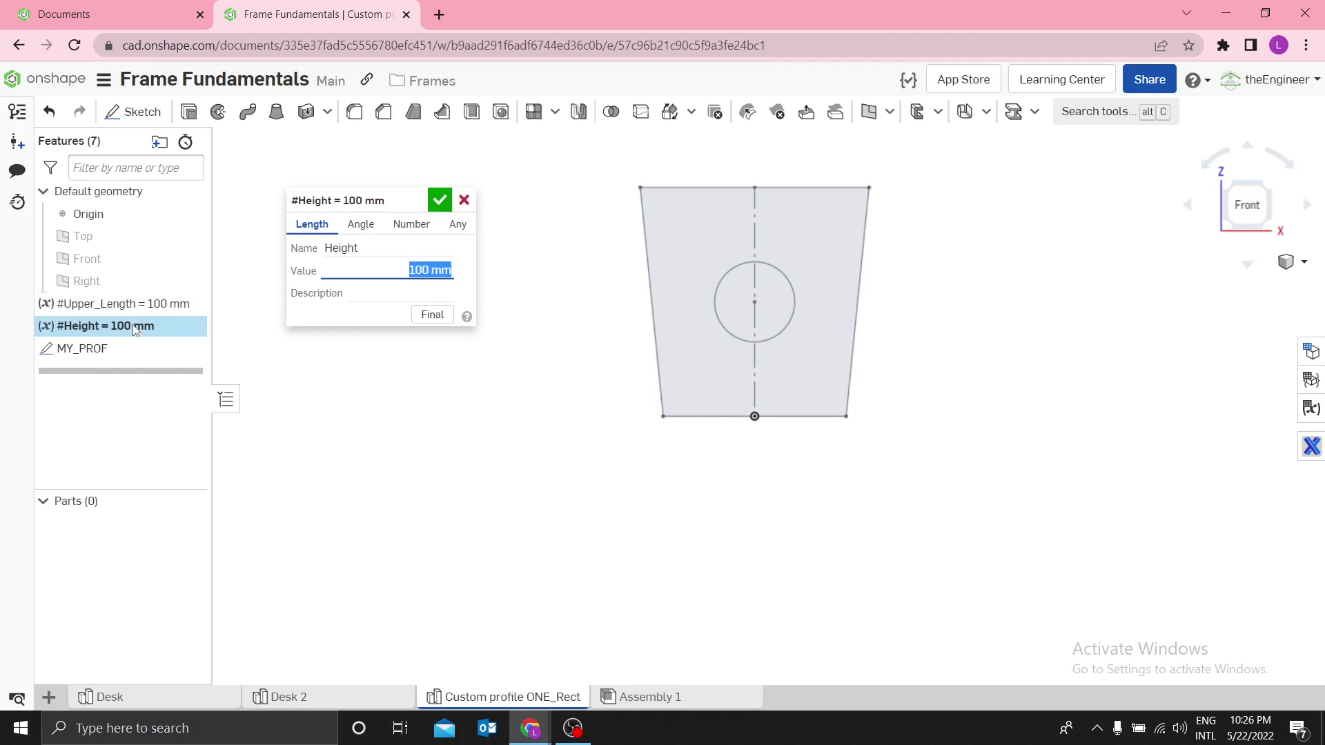
pyautogui.write('50')
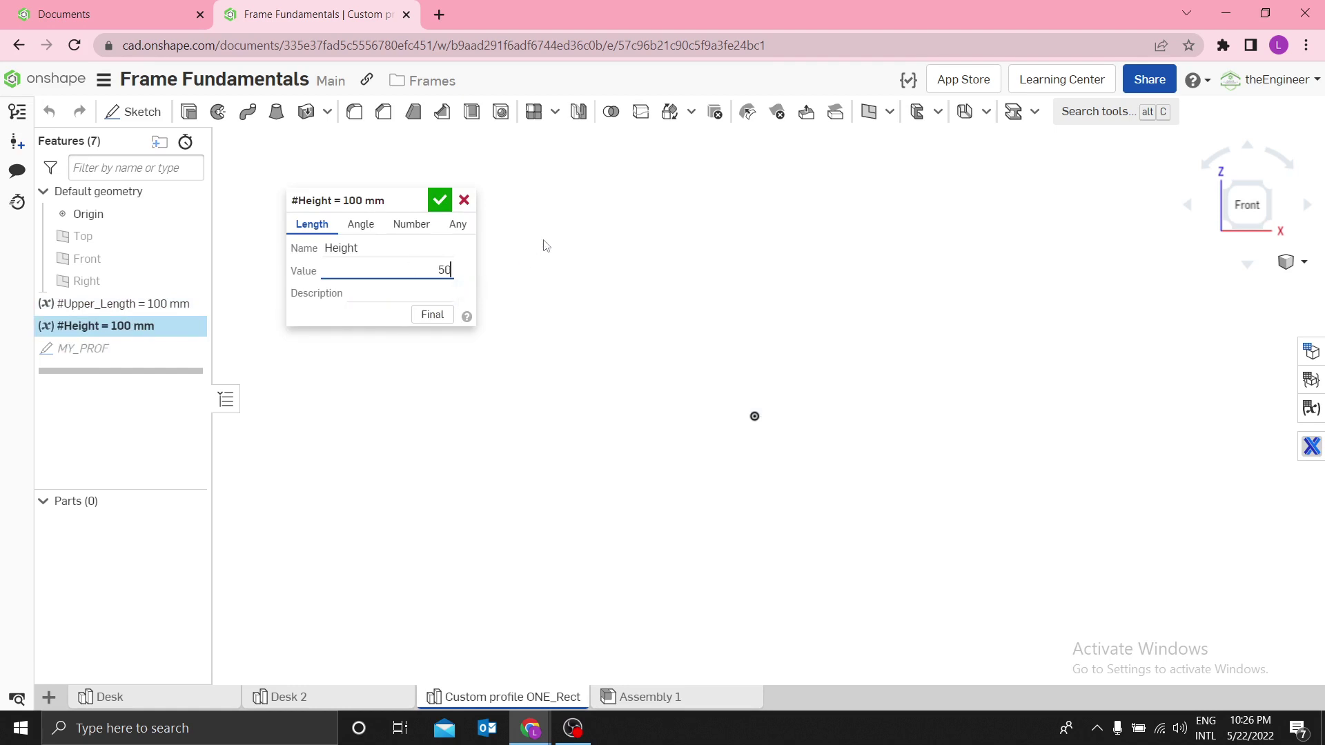
pyautogui.press('Return')
pyautogui.click(440, 201)
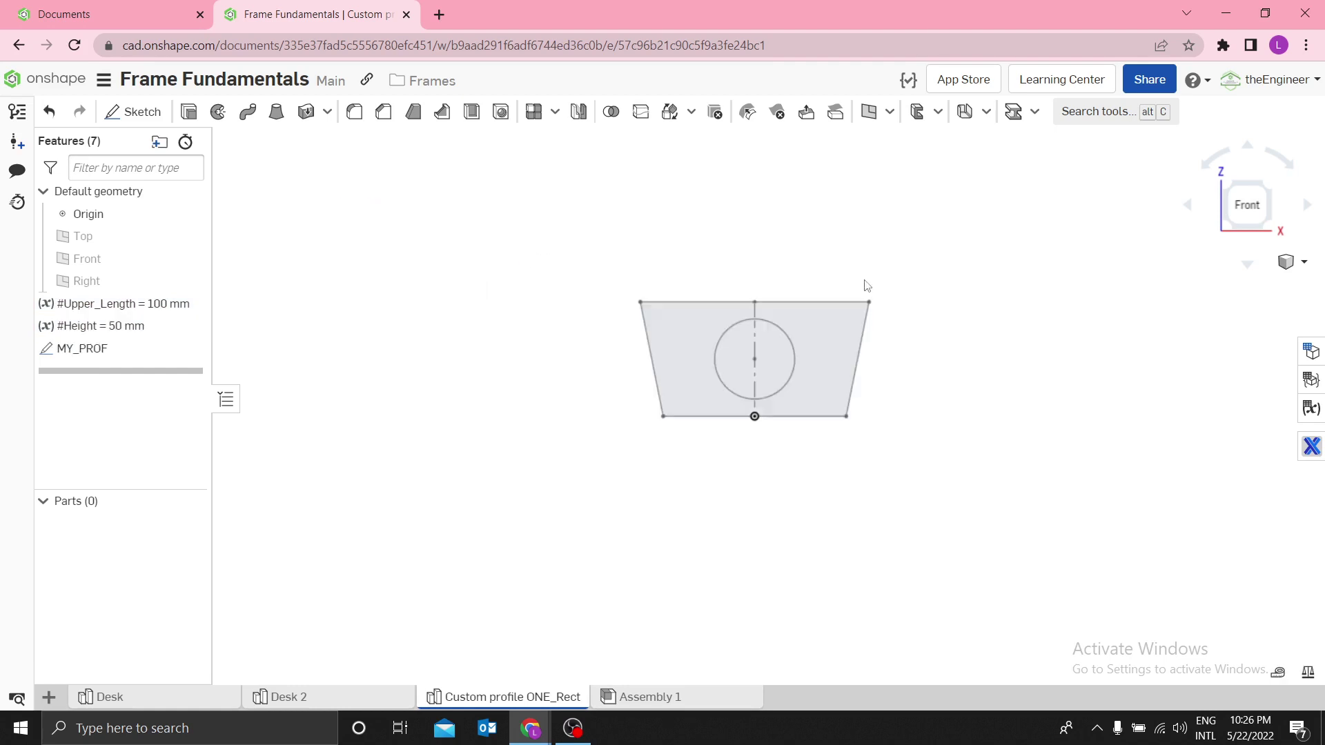
pyautogui.scroll(3, 829, 299)
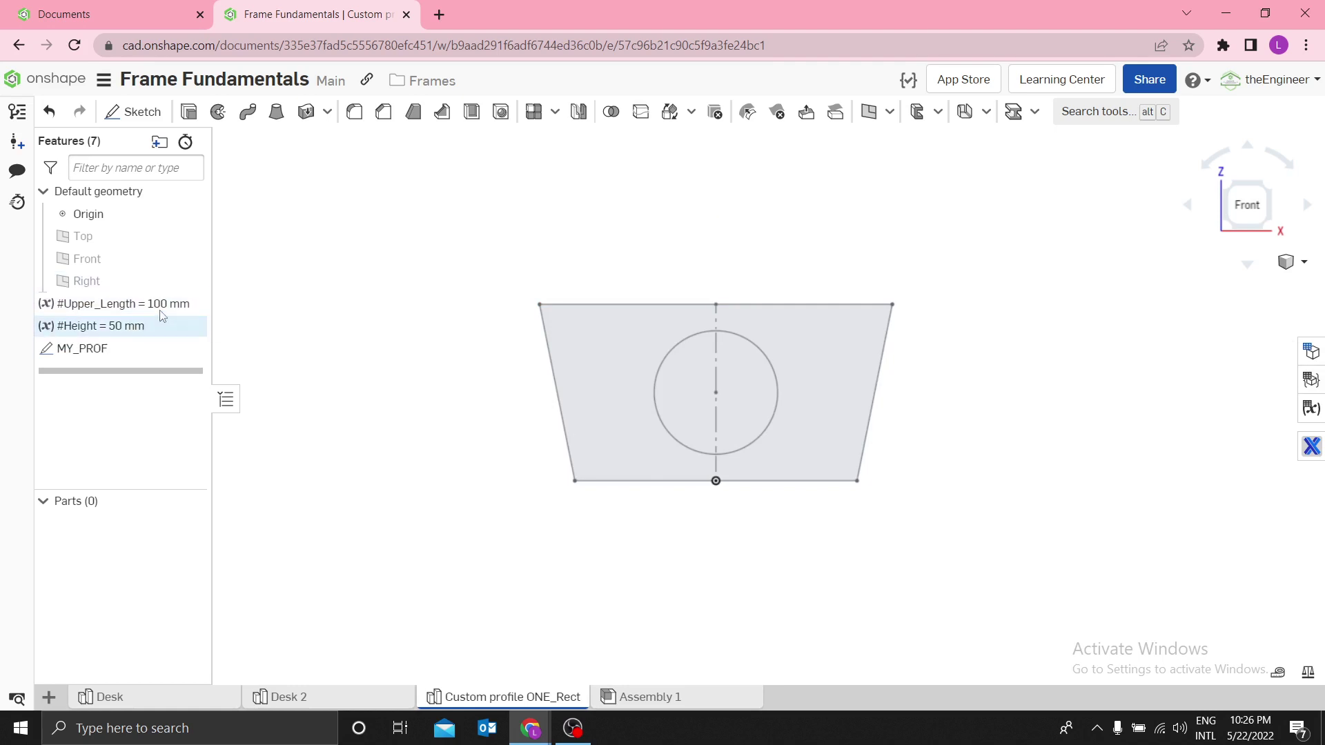
# Step: Open the Configurations panel from the right-side toolbar
pyautogui.click(1311, 352)
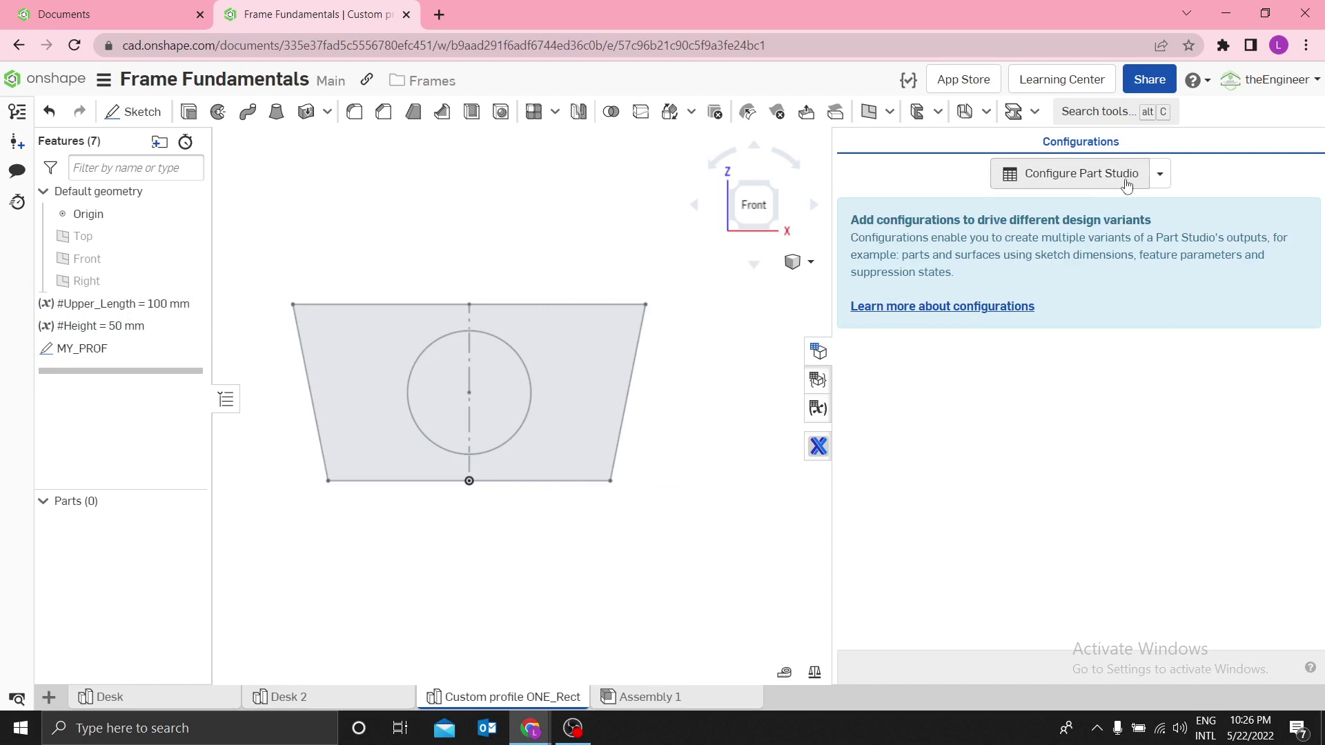
# Step: Create a Part Studio configuration table and name its first input Length
pyautogui.click(1105, 181)
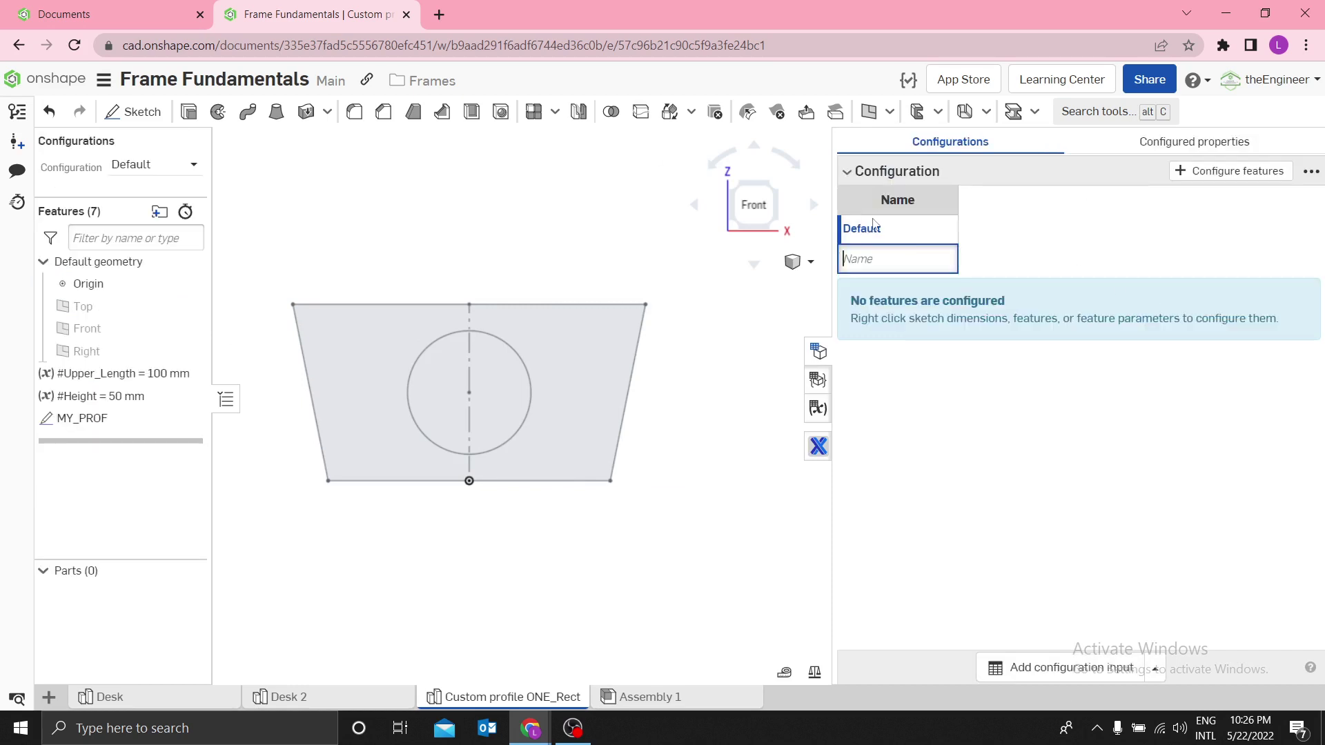
pyautogui.click(895, 170)
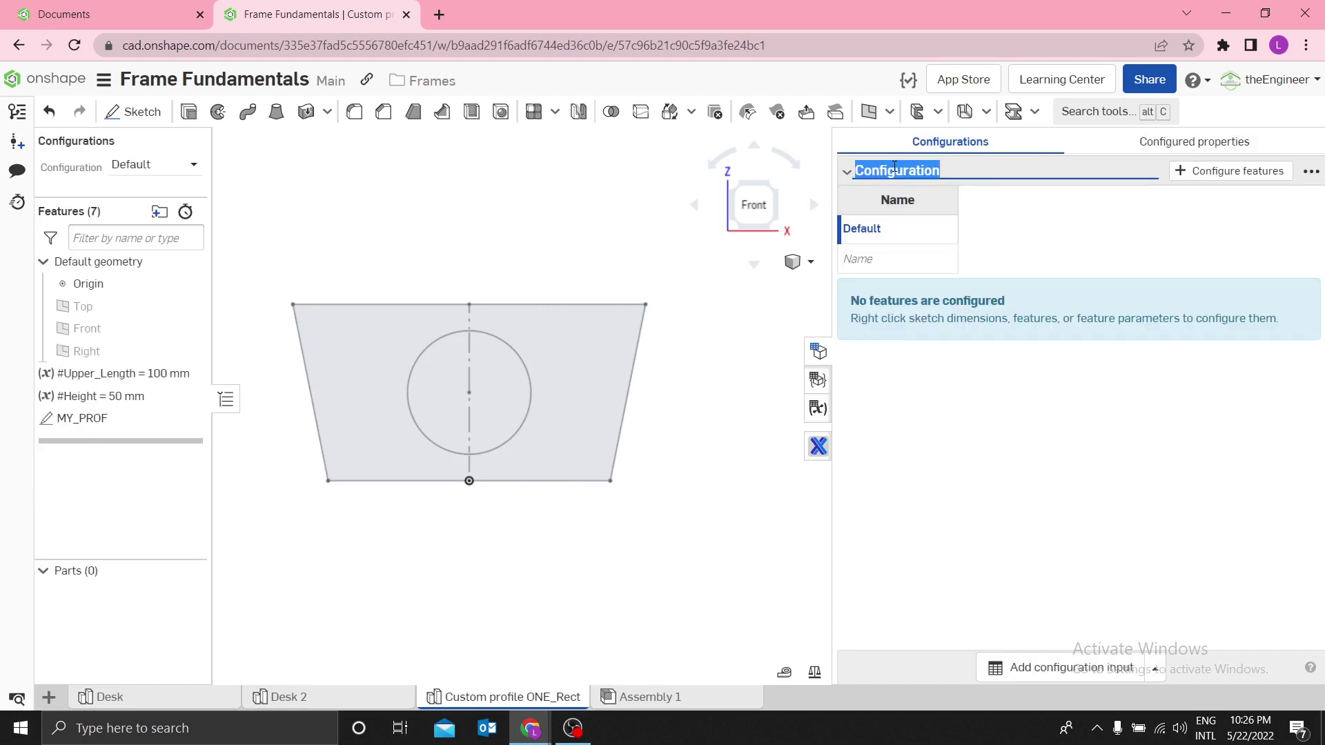
pyautogui.write('Length')
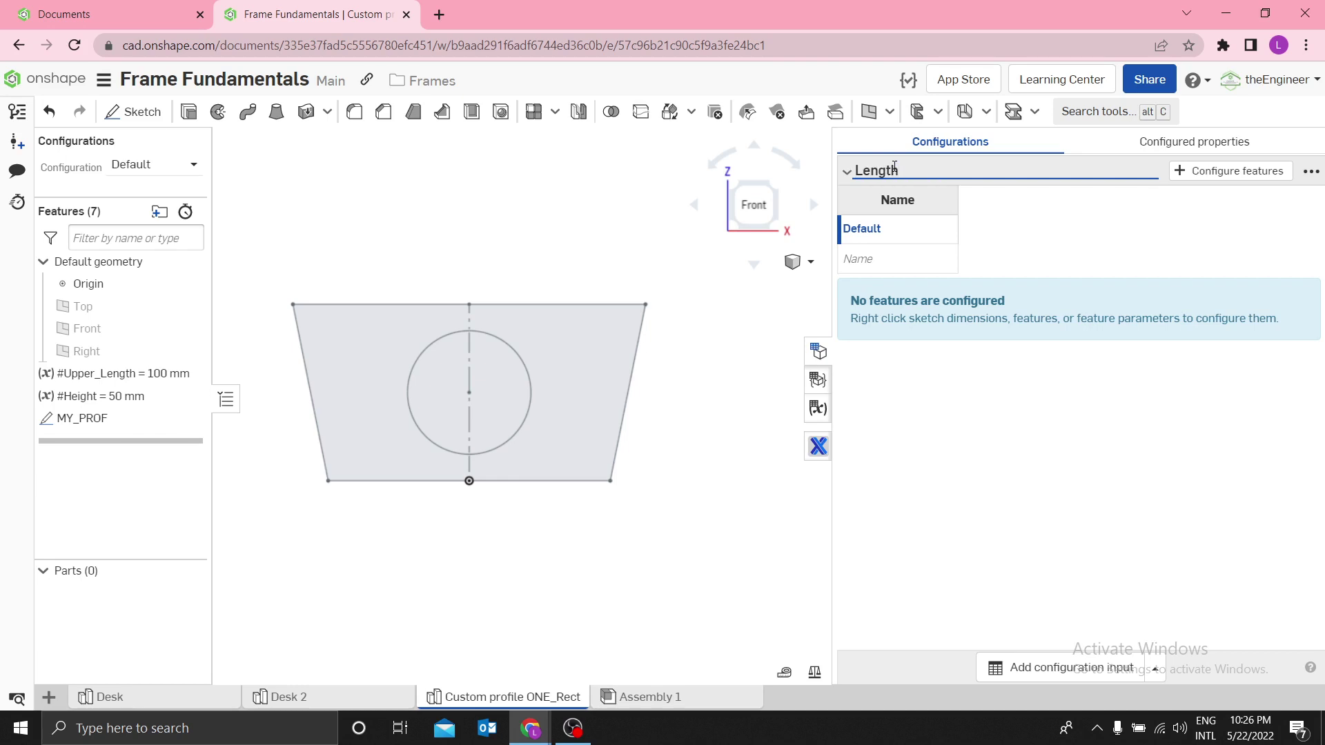
pyautogui.press('Return')
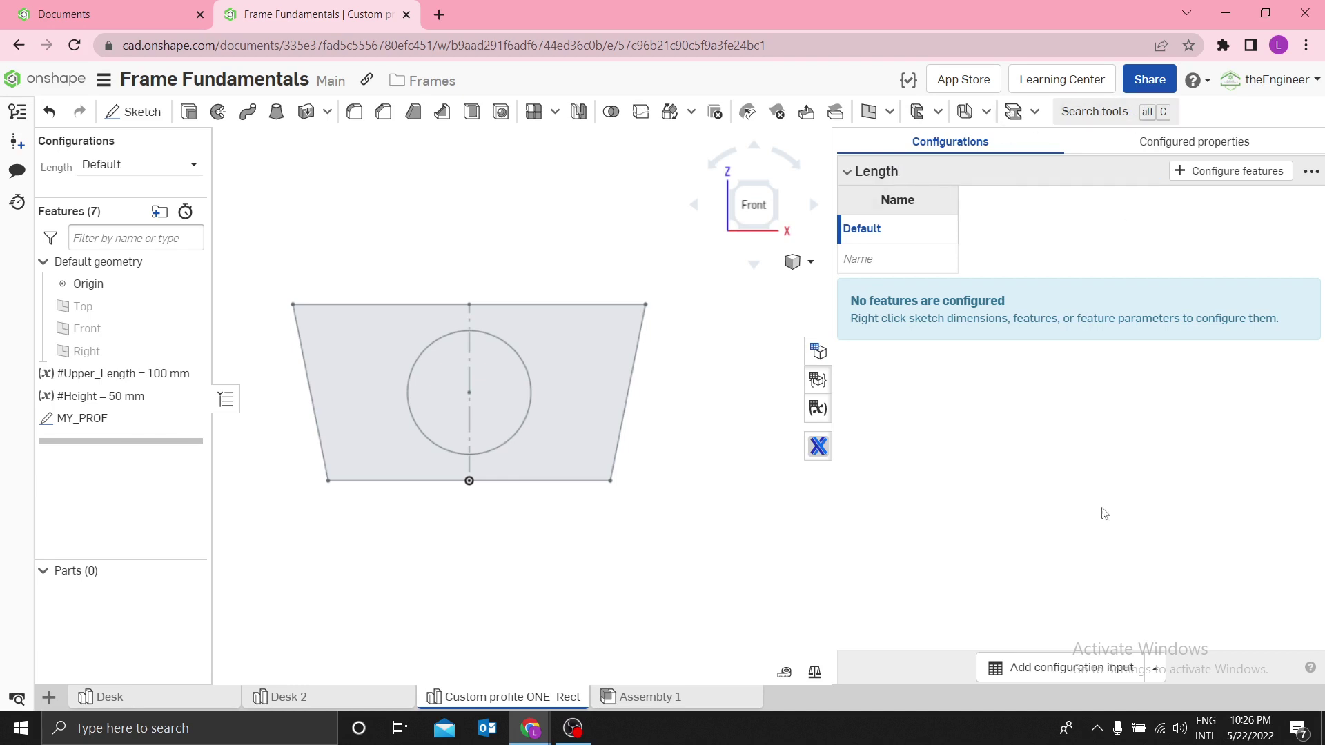
# Step: Add a second configuration input named Height, with its Default entry renamed Height
pyautogui.click(1060, 668)
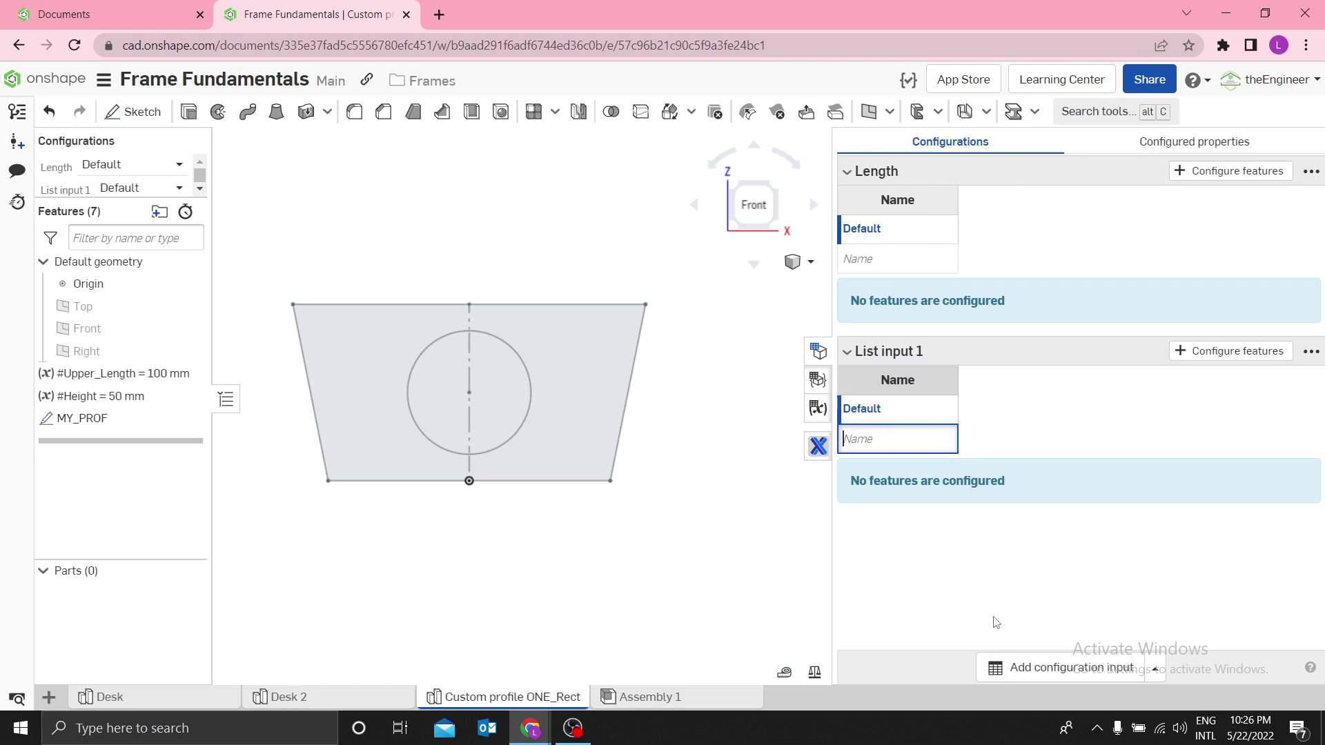
pyautogui.click(889, 413)
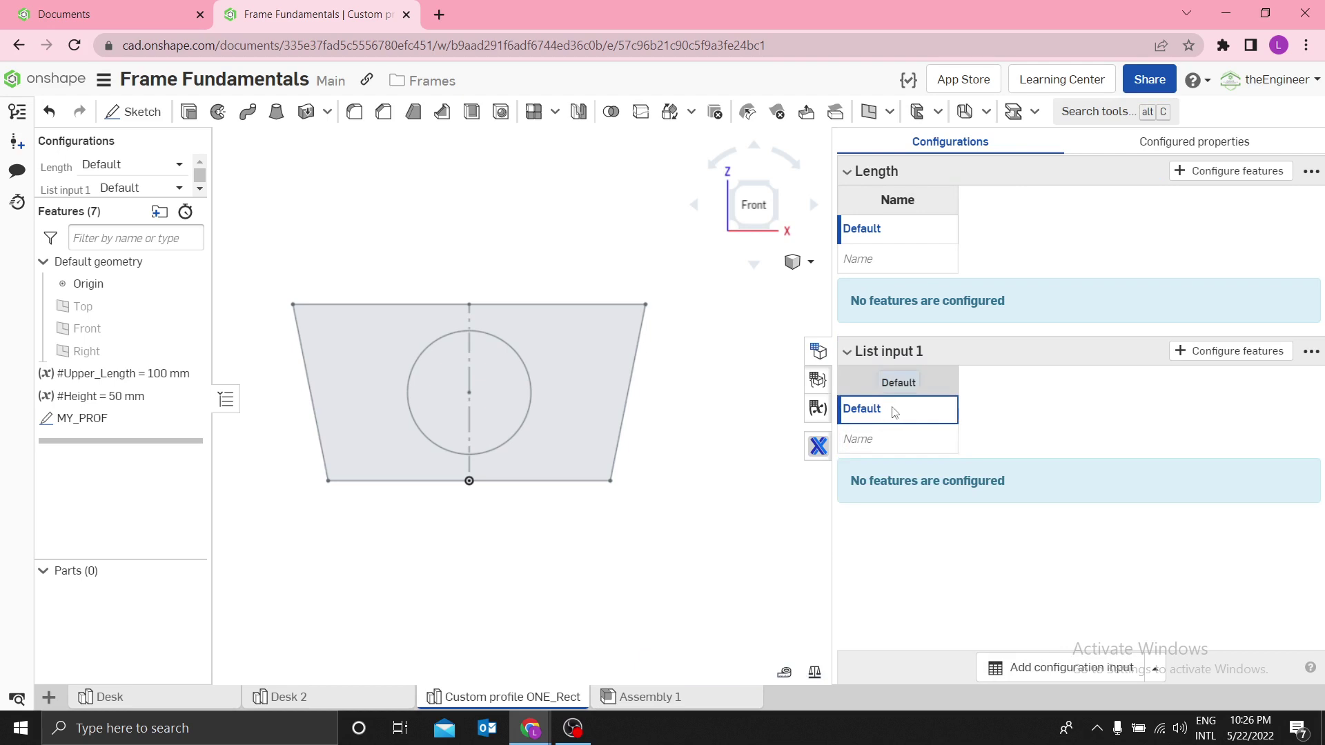
pyautogui.write('Height')
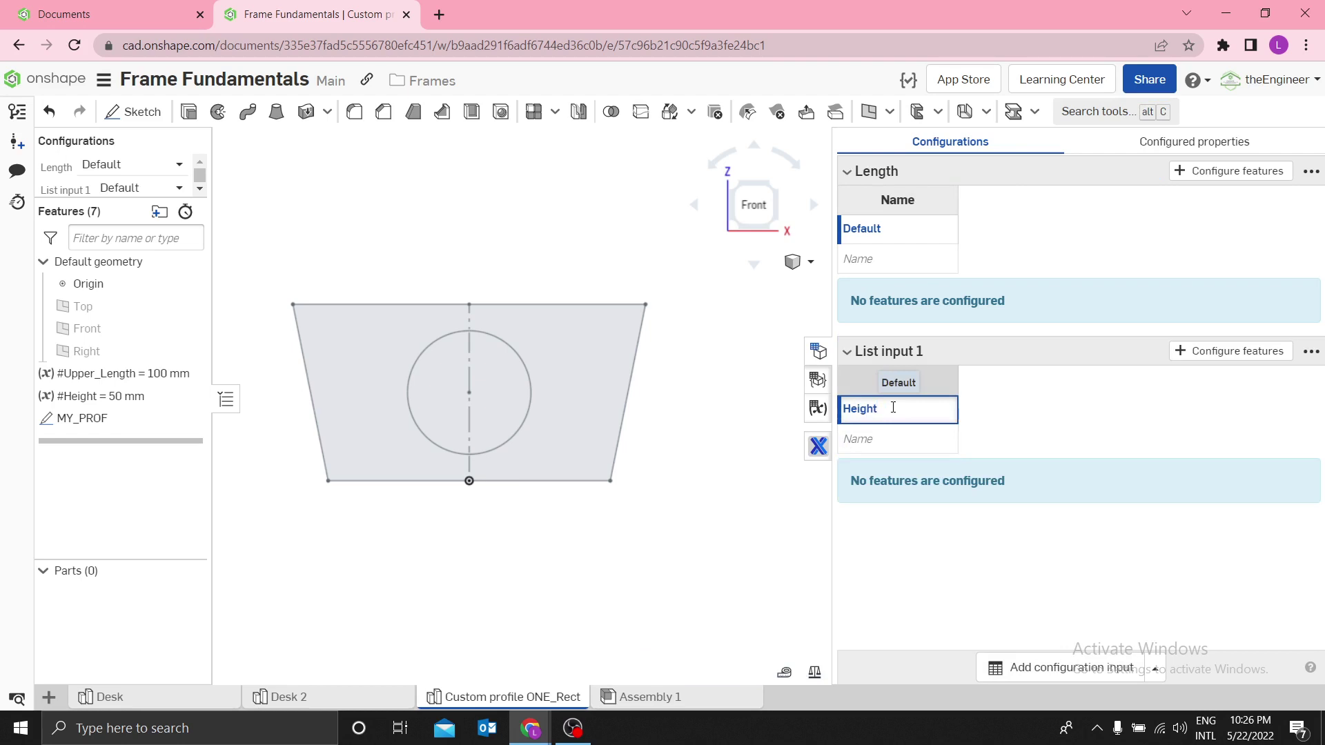
pyautogui.press('Return')
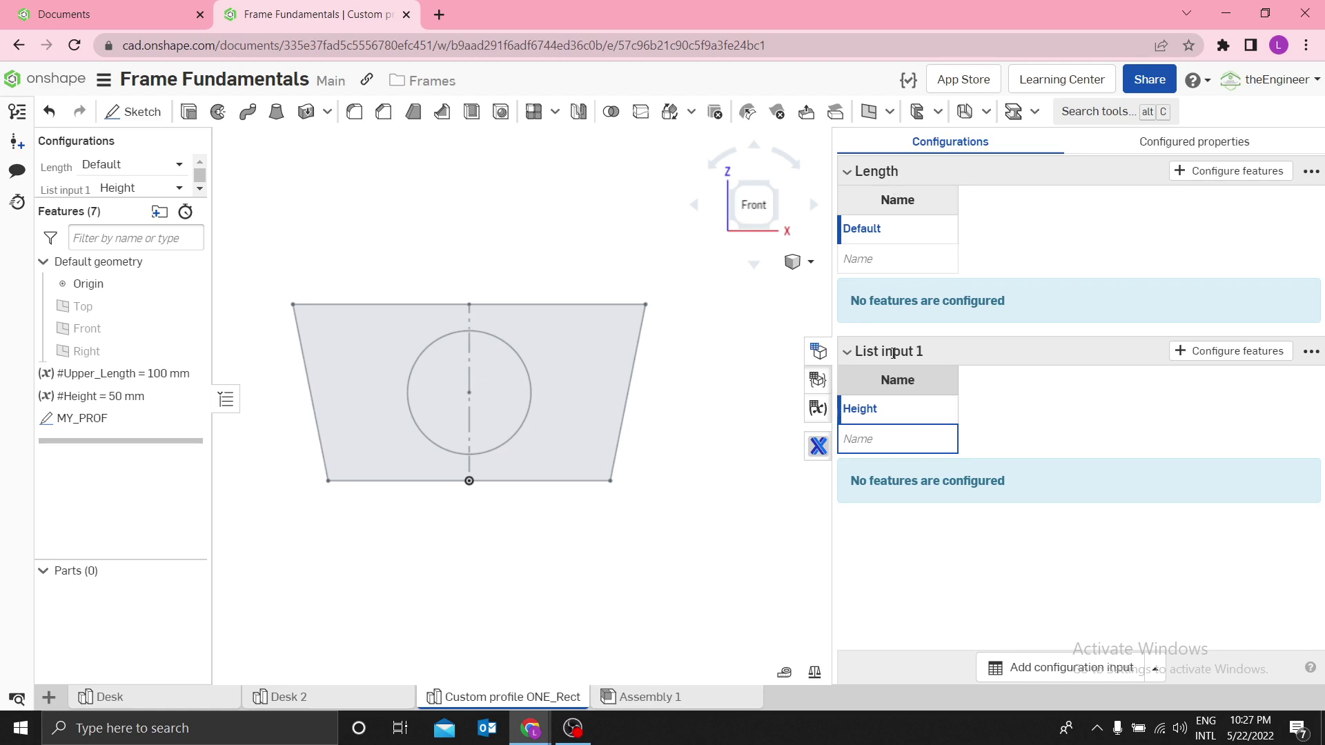
pyautogui.doubleClick(894, 353)
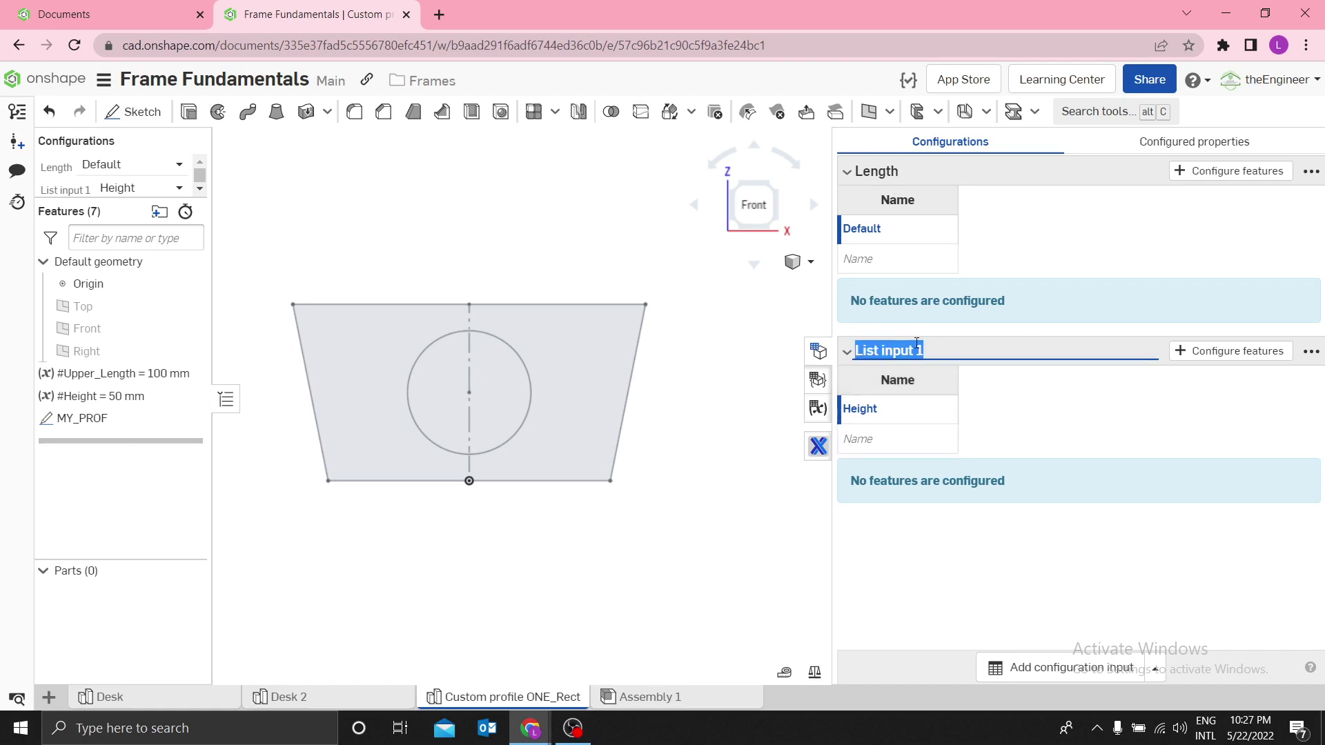
pyautogui.write('Height')
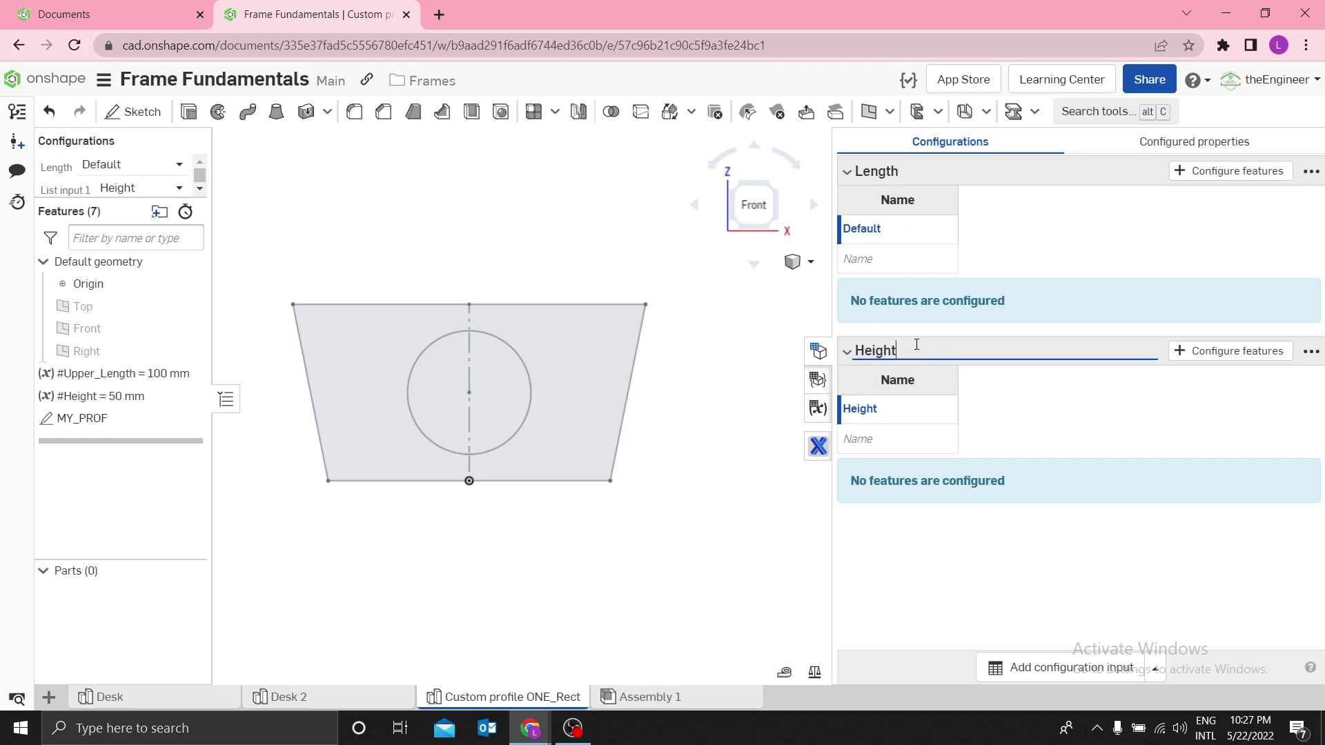
pyautogui.press('Return')
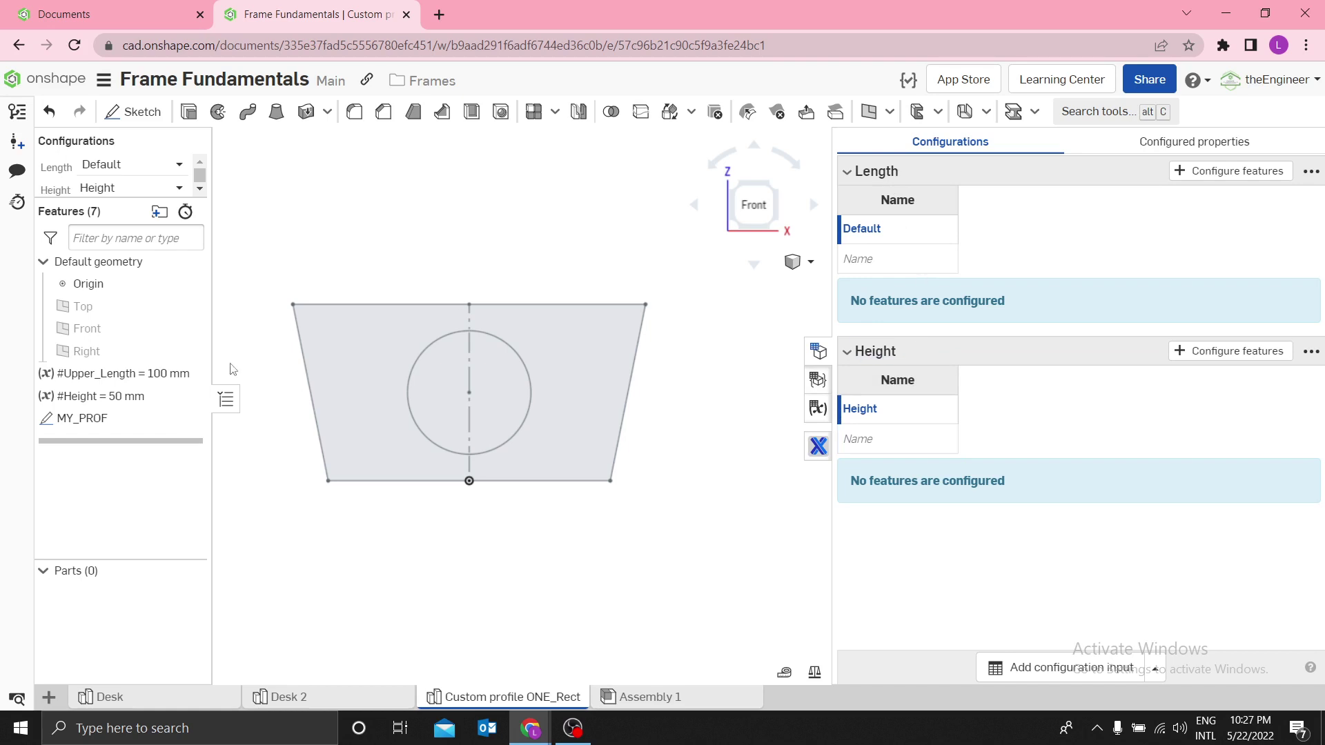
# Step: Enter 500 mm, 100 mm and 150 mm as the Length configuration options
pyautogui.doubleClick(882, 232)
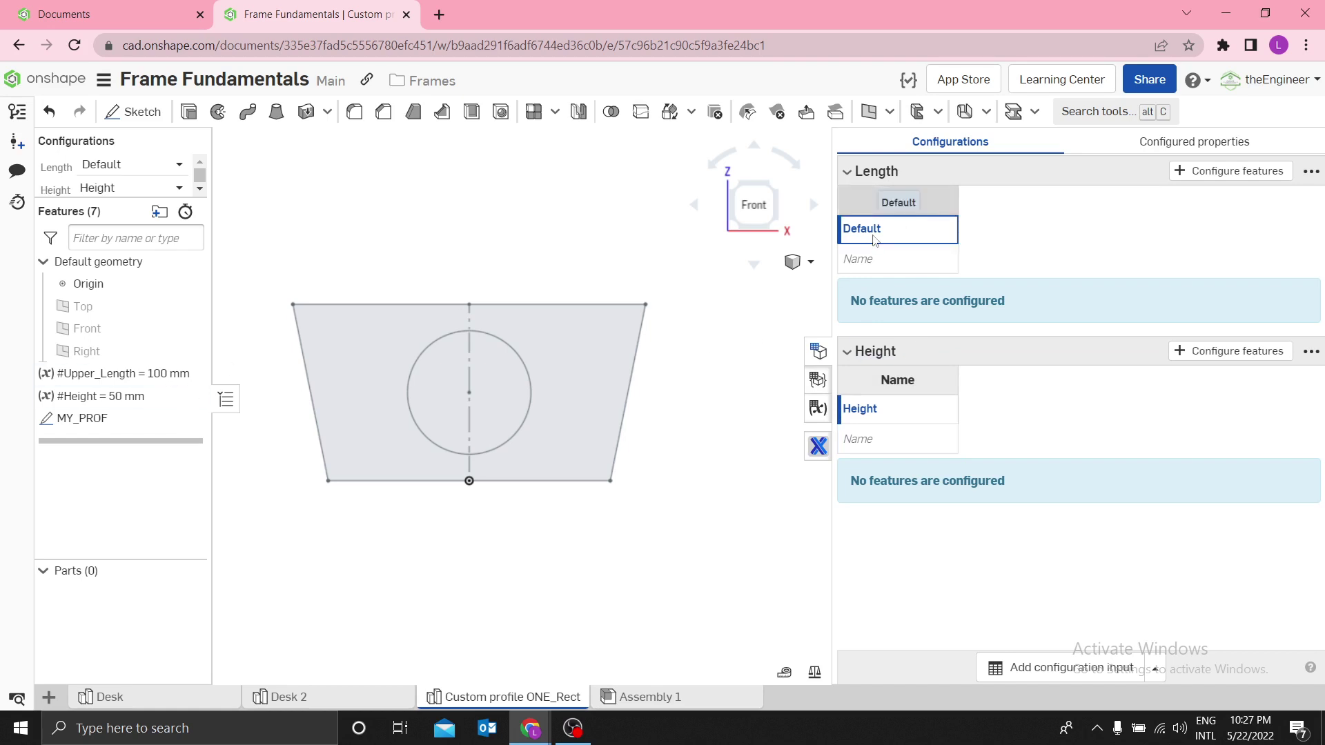
pyautogui.write('500 ')
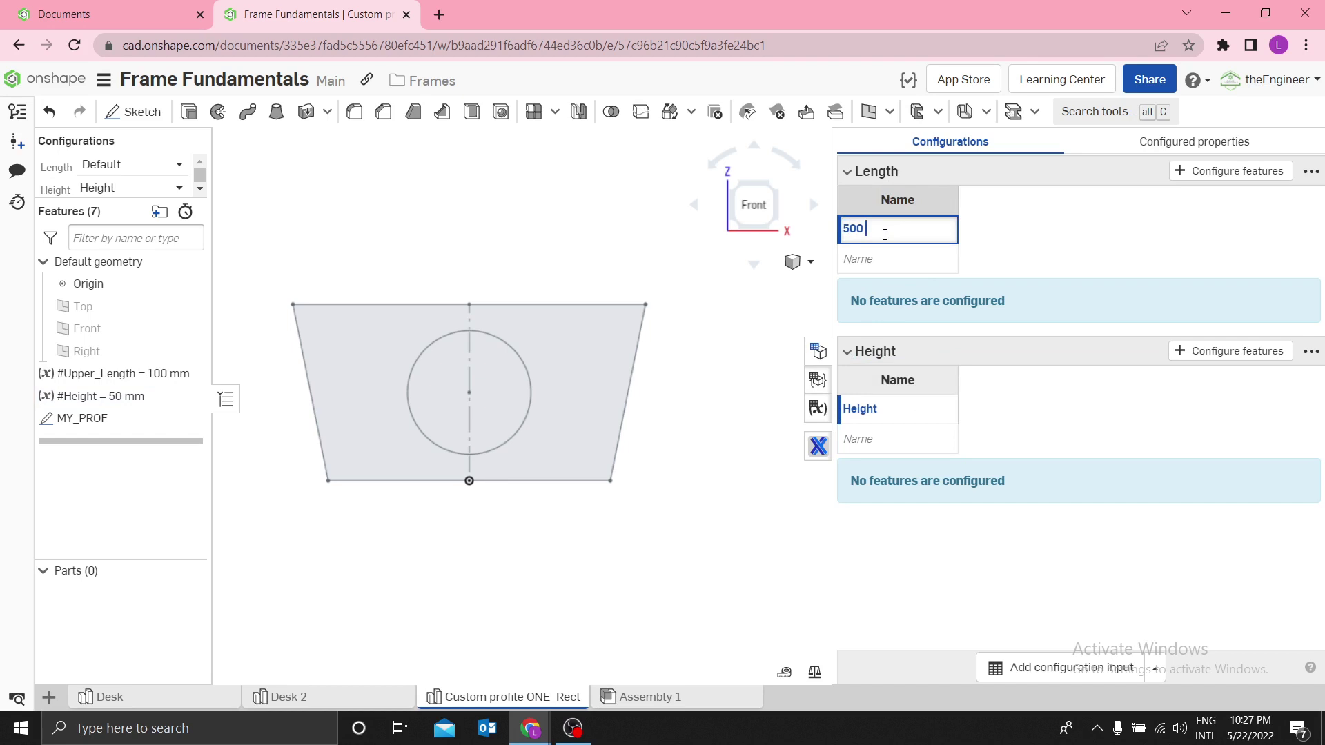
pyautogui.write('mm')
pyautogui.press('Return')
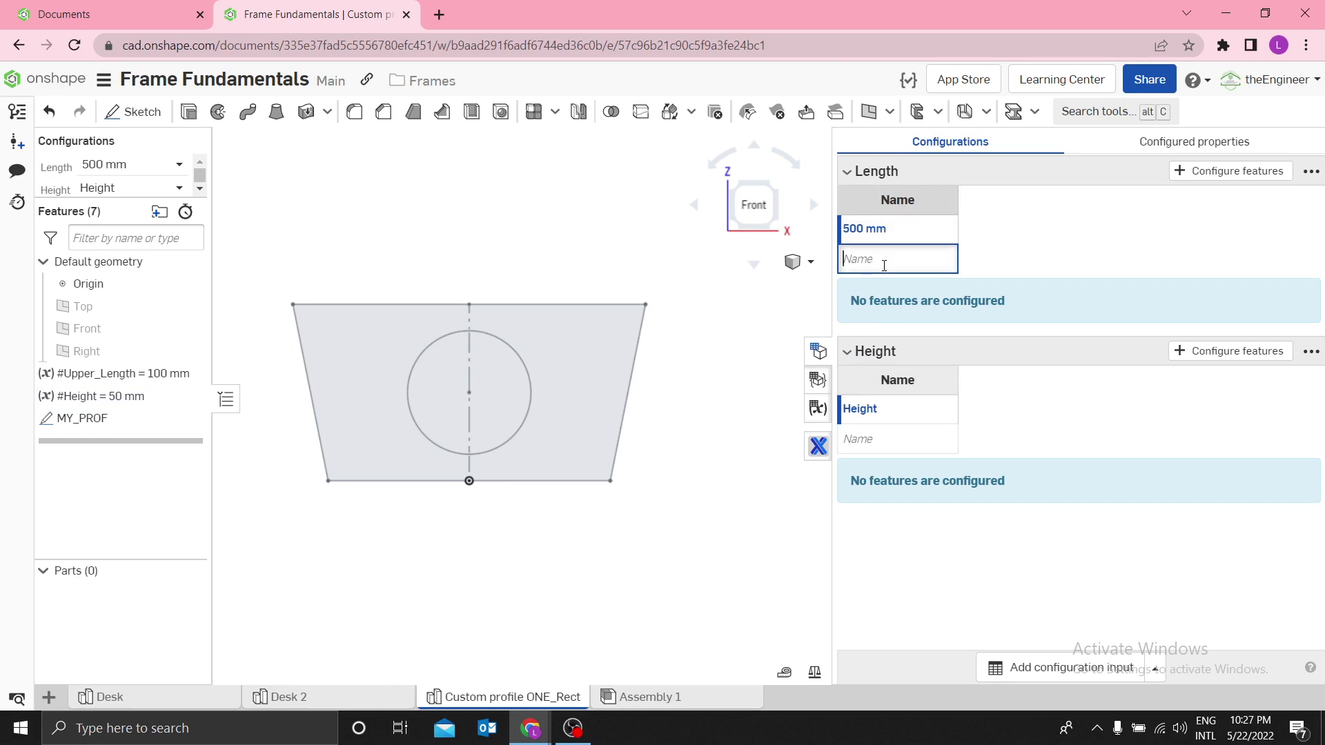
pyautogui.write('100 mm')
pyautogui.press('Return')
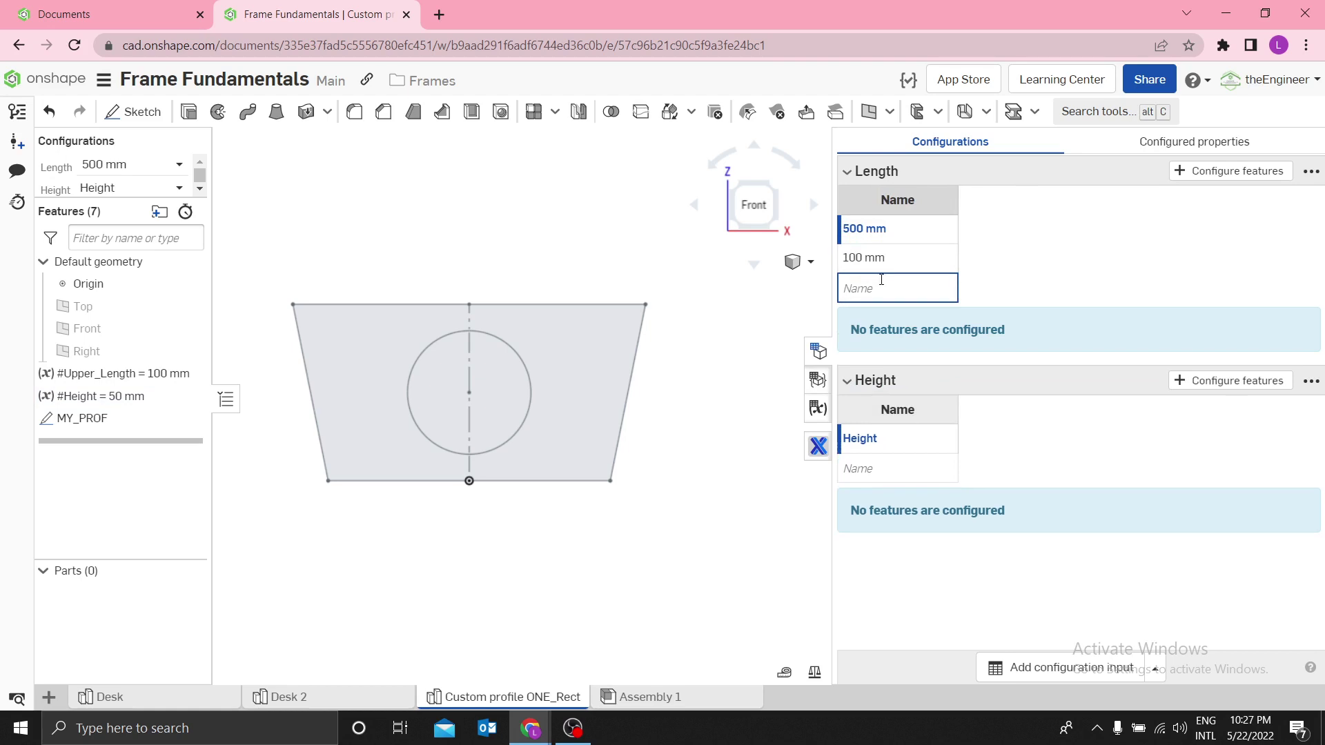
pyautogui.write('15')
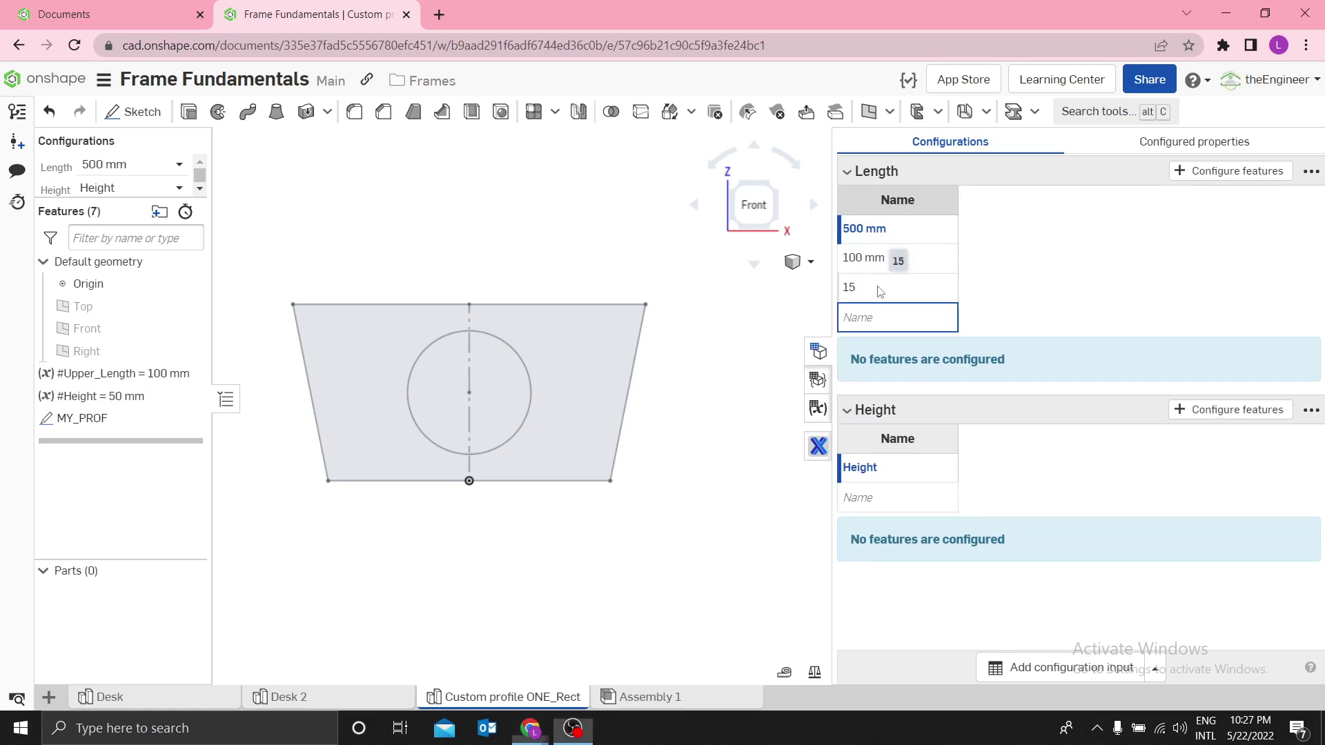
pyautogui.doubleClick(878, 288)
pyautogui.write('1')
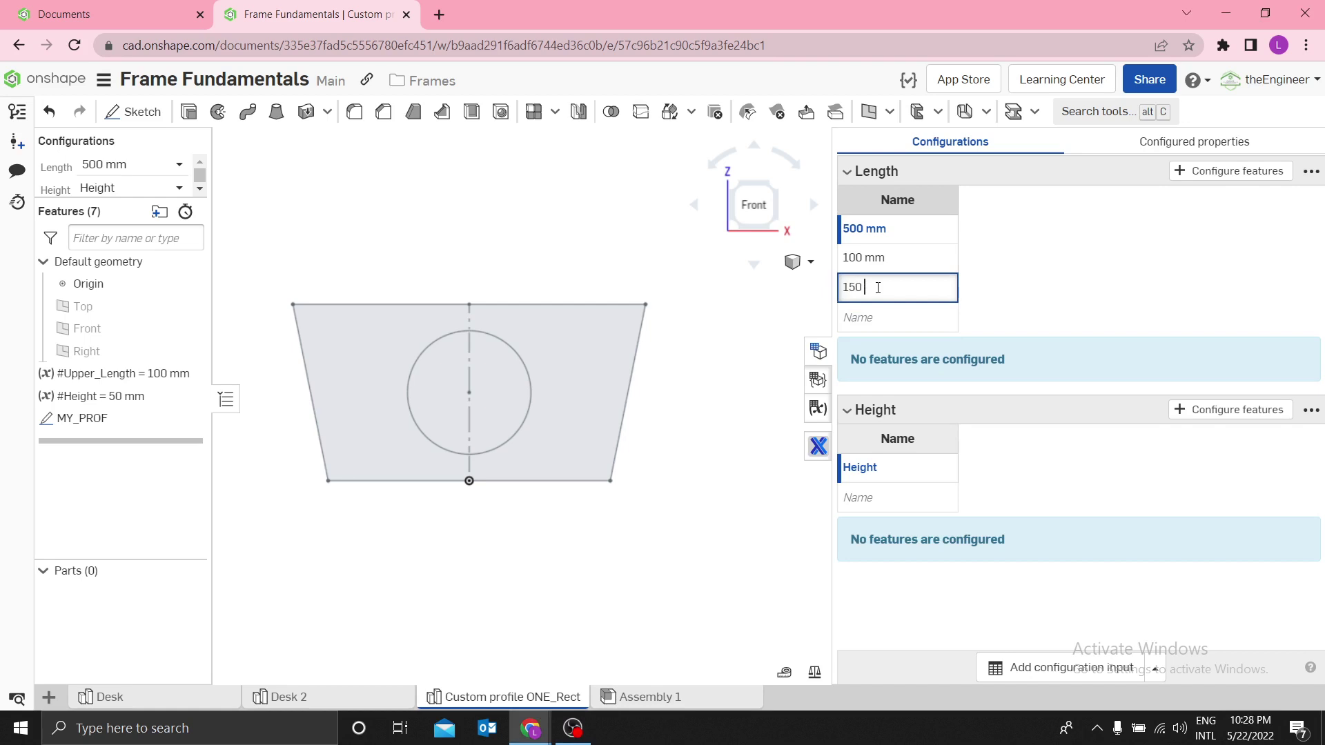
pyautogui.write('50')
pyautogui.press('Return')
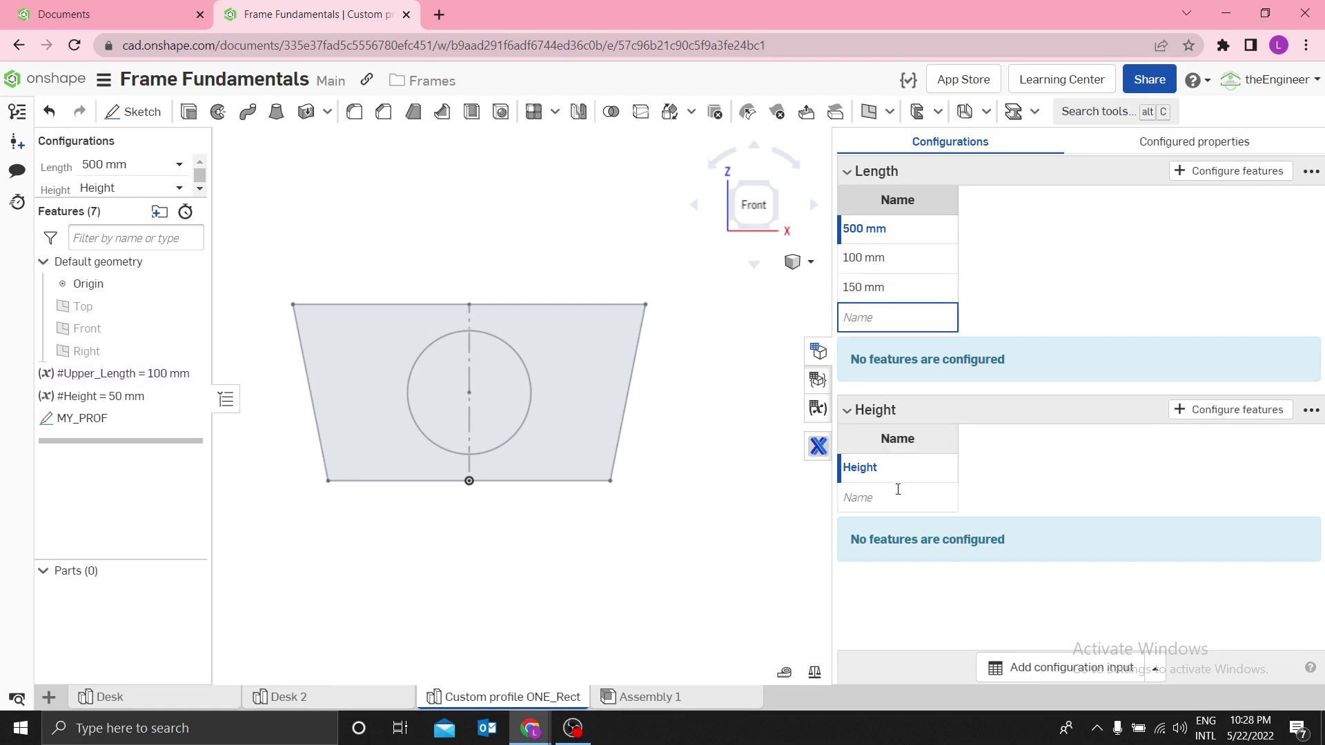
# Step: Rename the first Length option and the first Height option to 50 mm
pyautogui.click(883, 468)
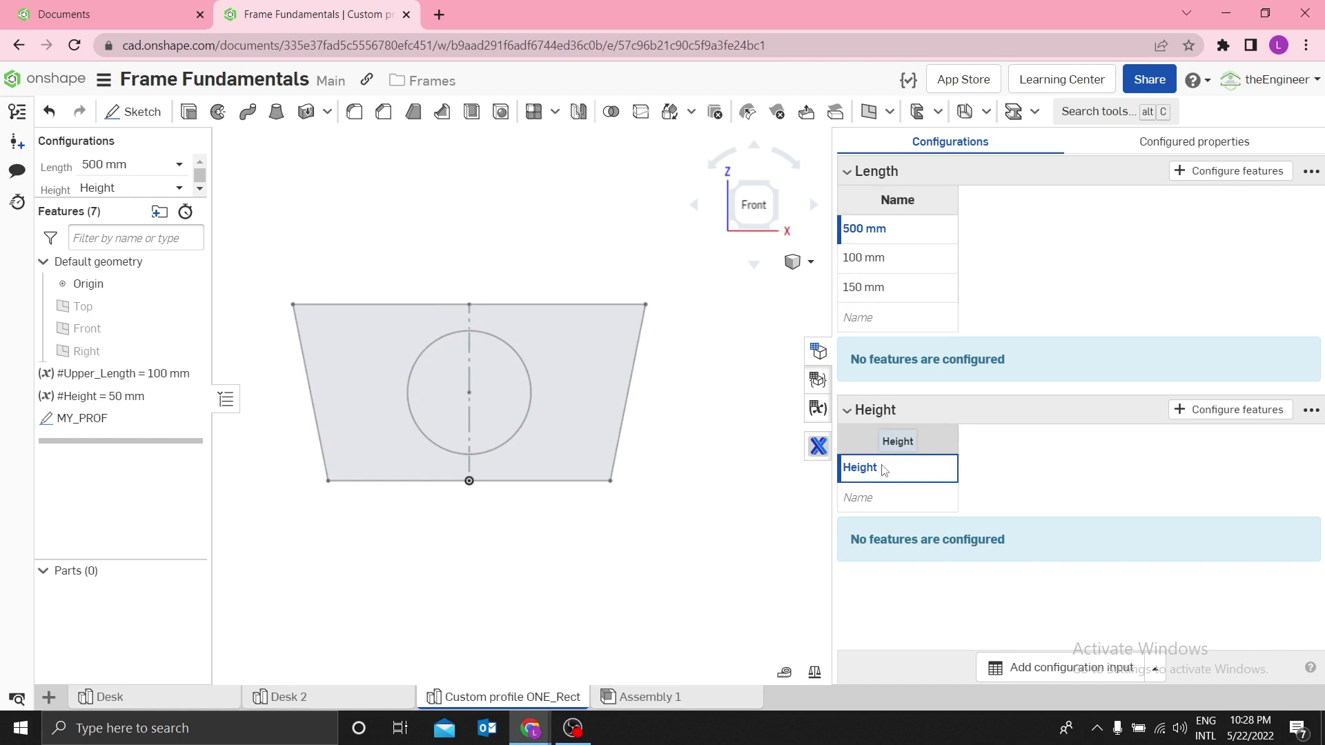
pyautogui.doubleClick(884, 468)
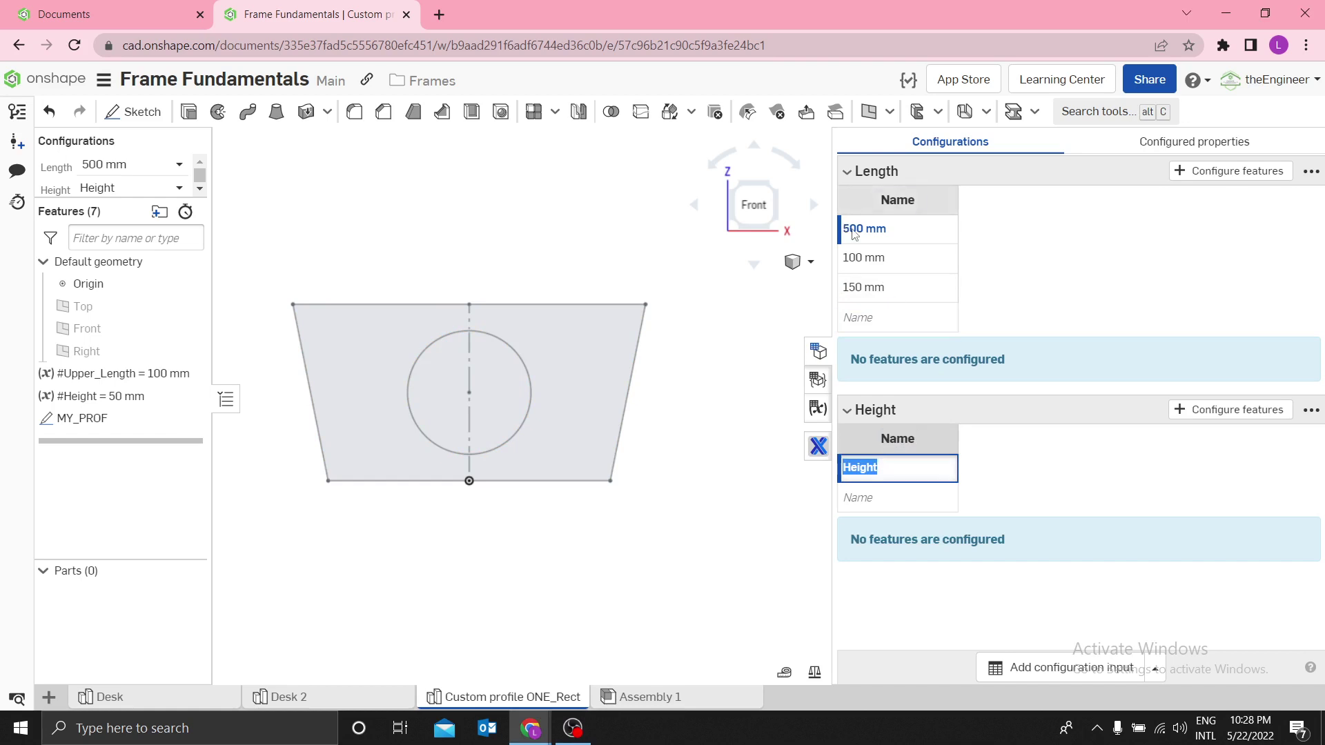
pyautogui.click(858, 230)
pyautogui.doubleClick(858, 232)
pyautogui.click(858, 233)
pyautogui.press('BackSpace')
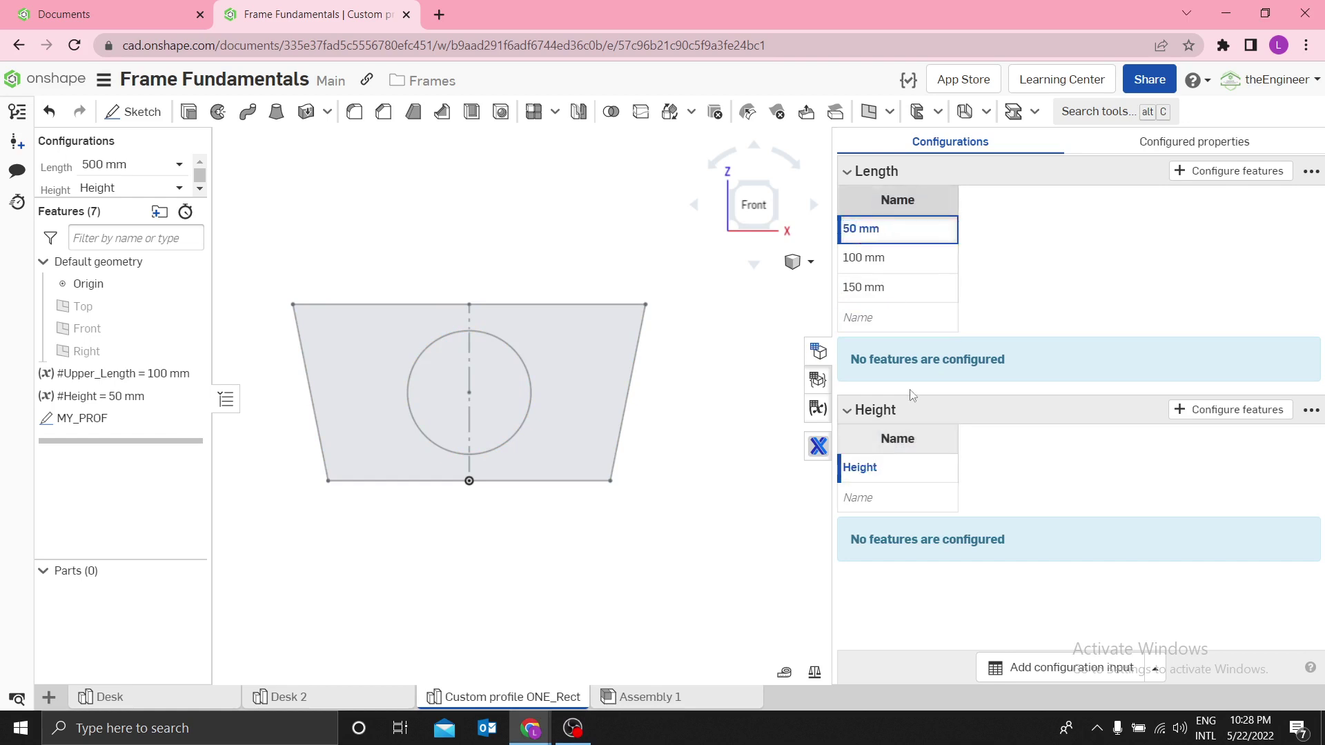
pyautogui.click(883, 469)
pyautogui.doubleClick(882, 472)
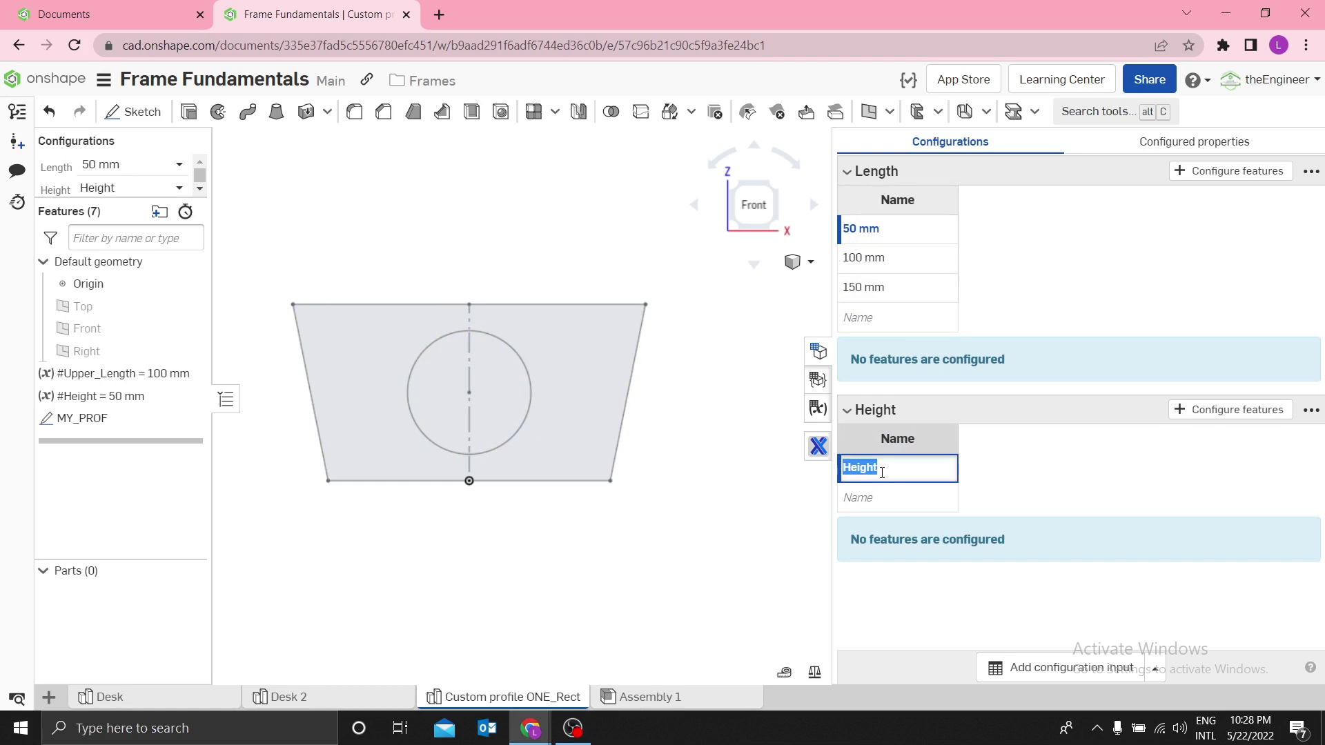
pyautogui.write('50')
pyautogui.click(928, 489)
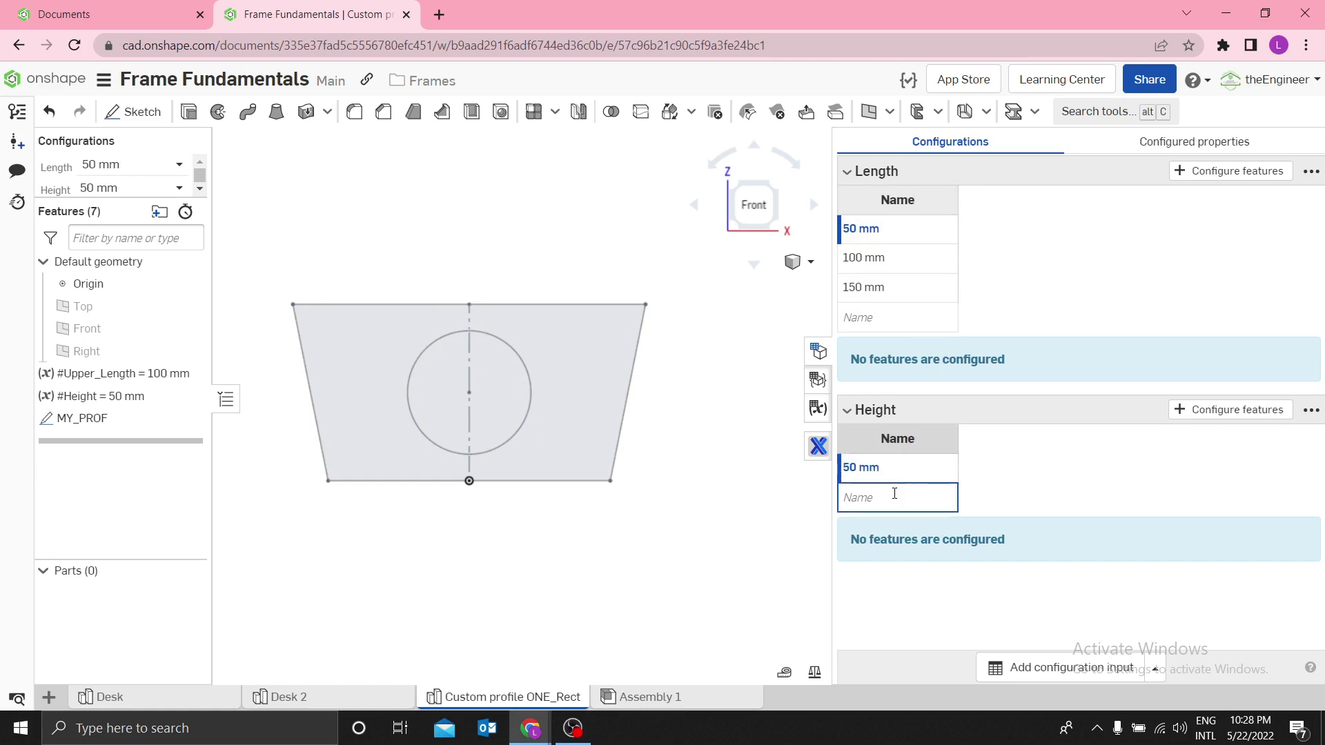
# Step: Add 75 mm and 100 mm Height options, keeping the Height input's name
pyautogui.click(888, 498)
pyautogui.write('7')
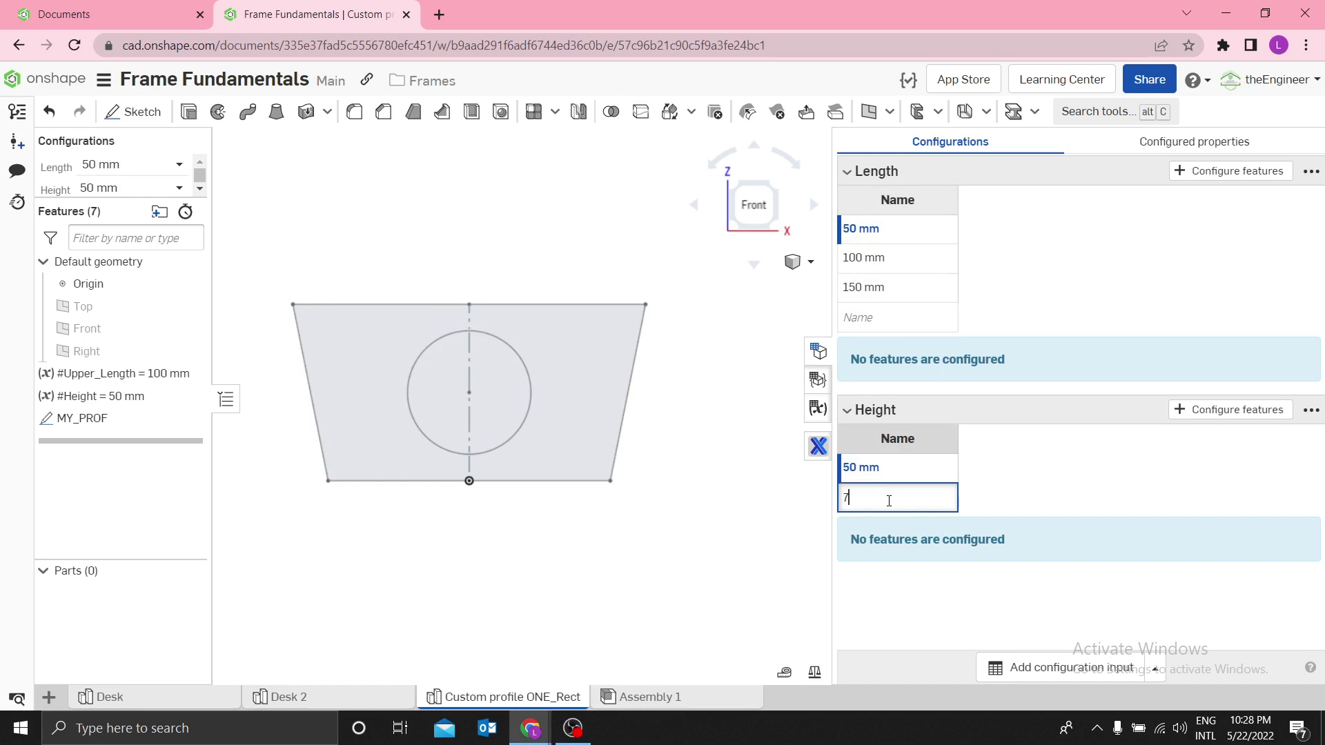
pyautogui.write('5 mm')
pyautogui.press('Return')
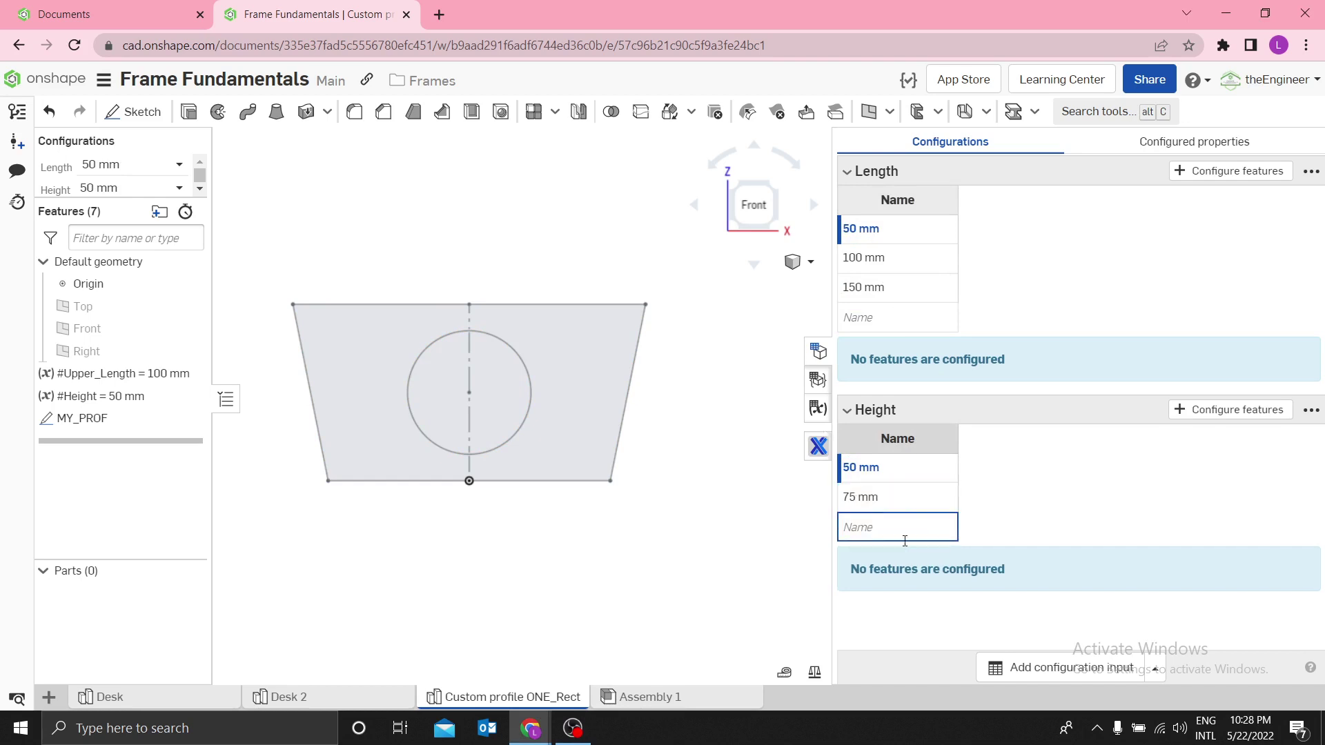
pyautogui.click(868, 529)
pyautogui.write('100')
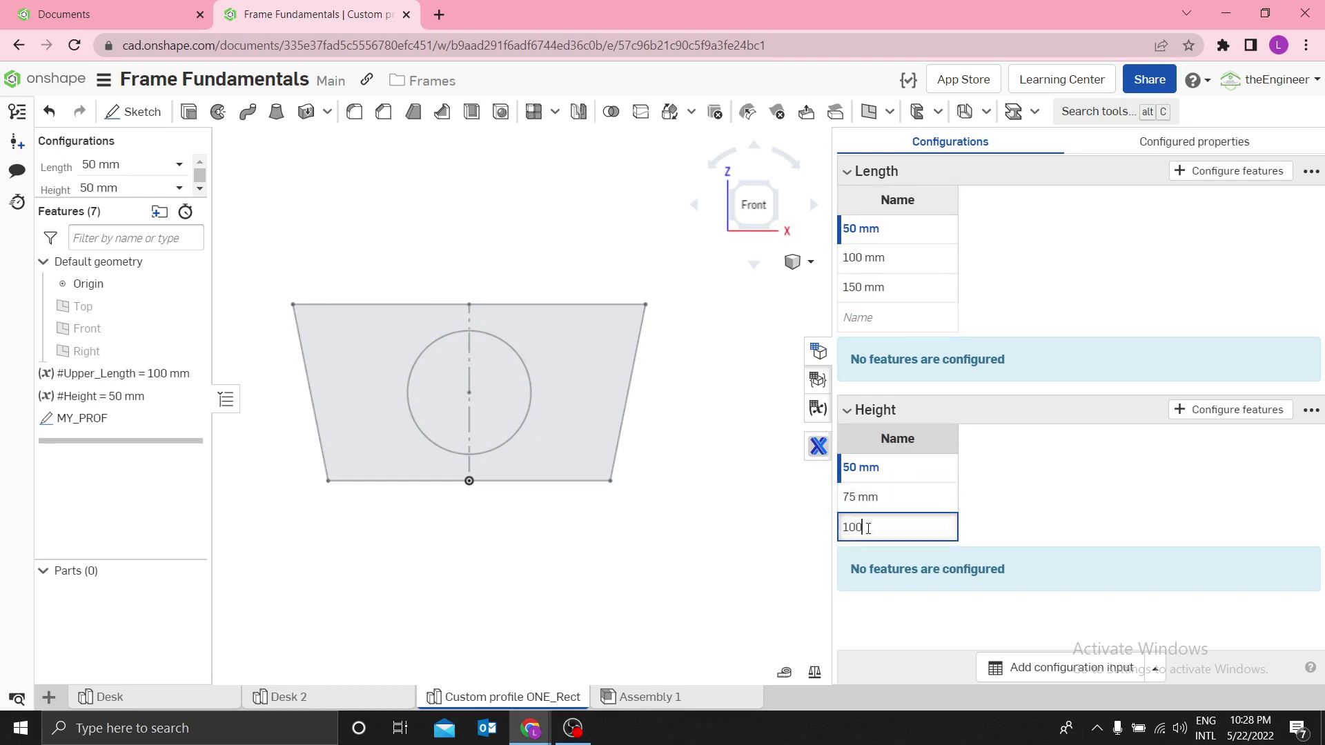
pyautogui.write(' mm')
pyautogui.press('Return')
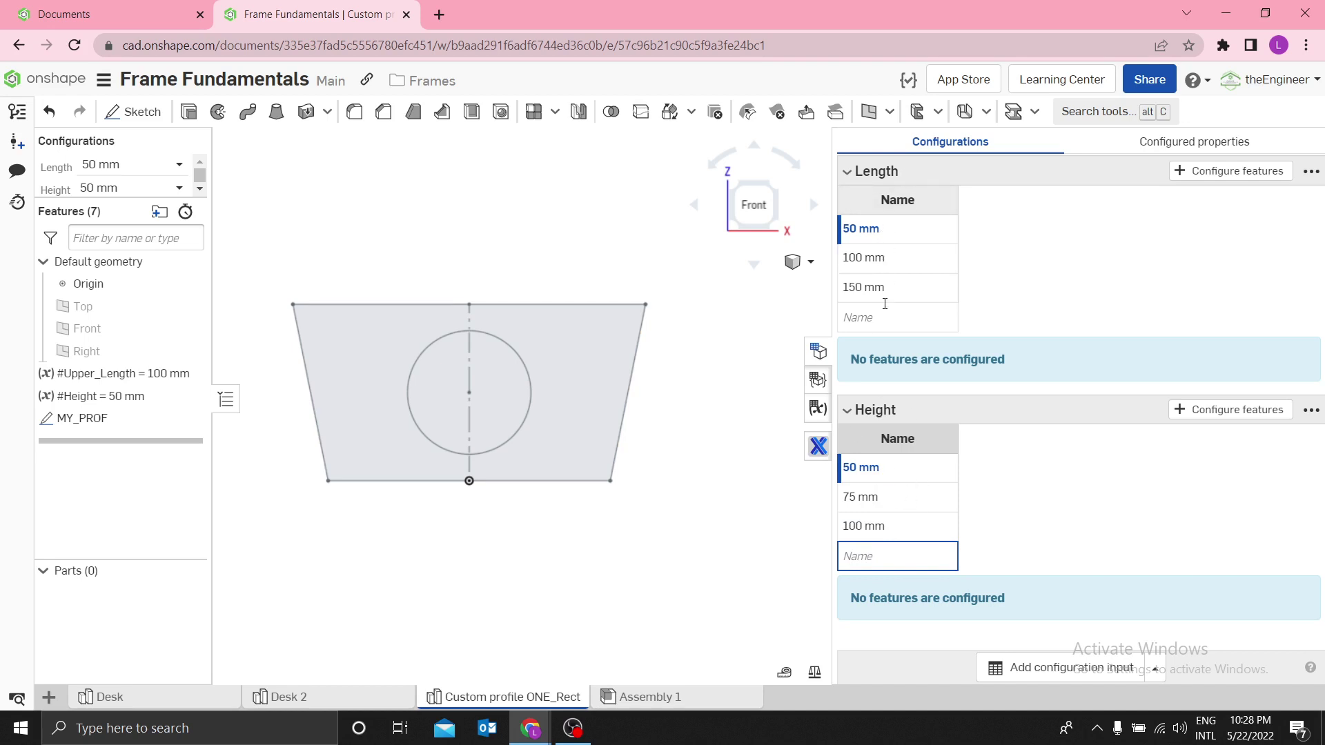
pyautogui.click(904, 417)
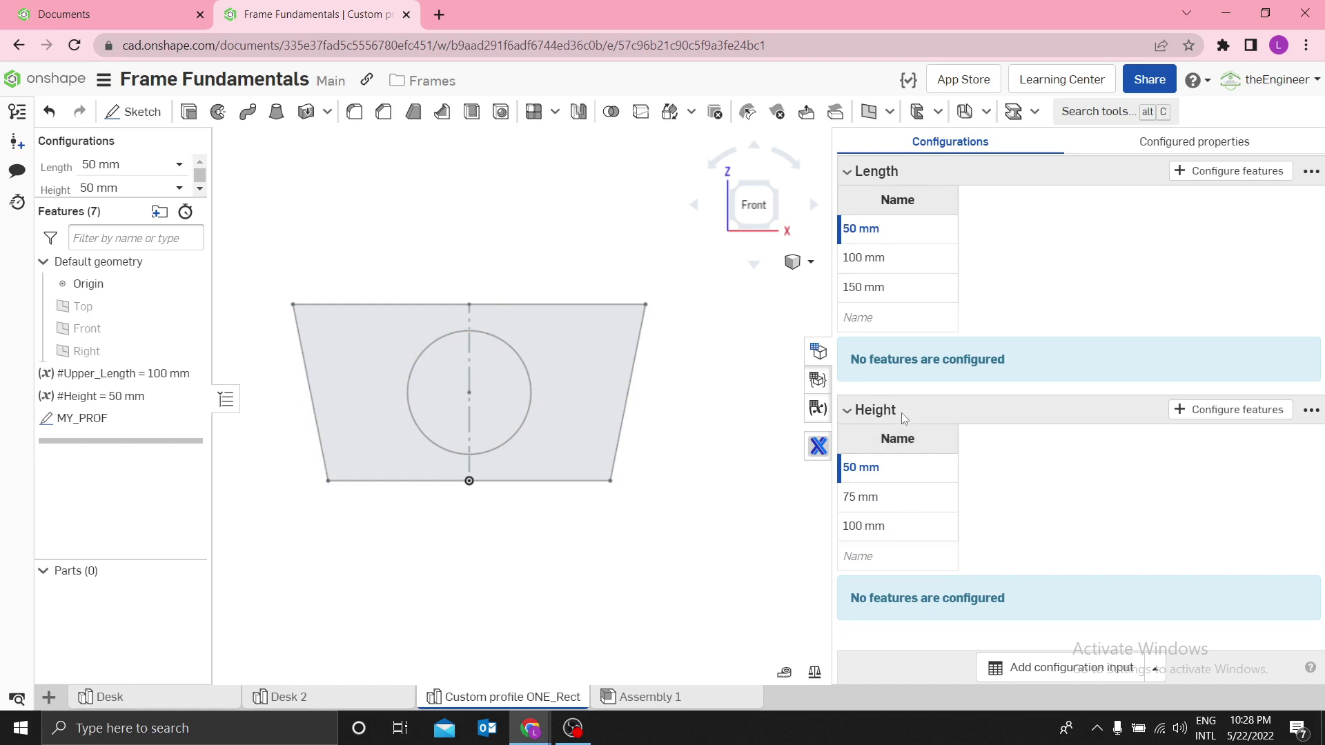
pyautogui.doubleClick(889, 411)
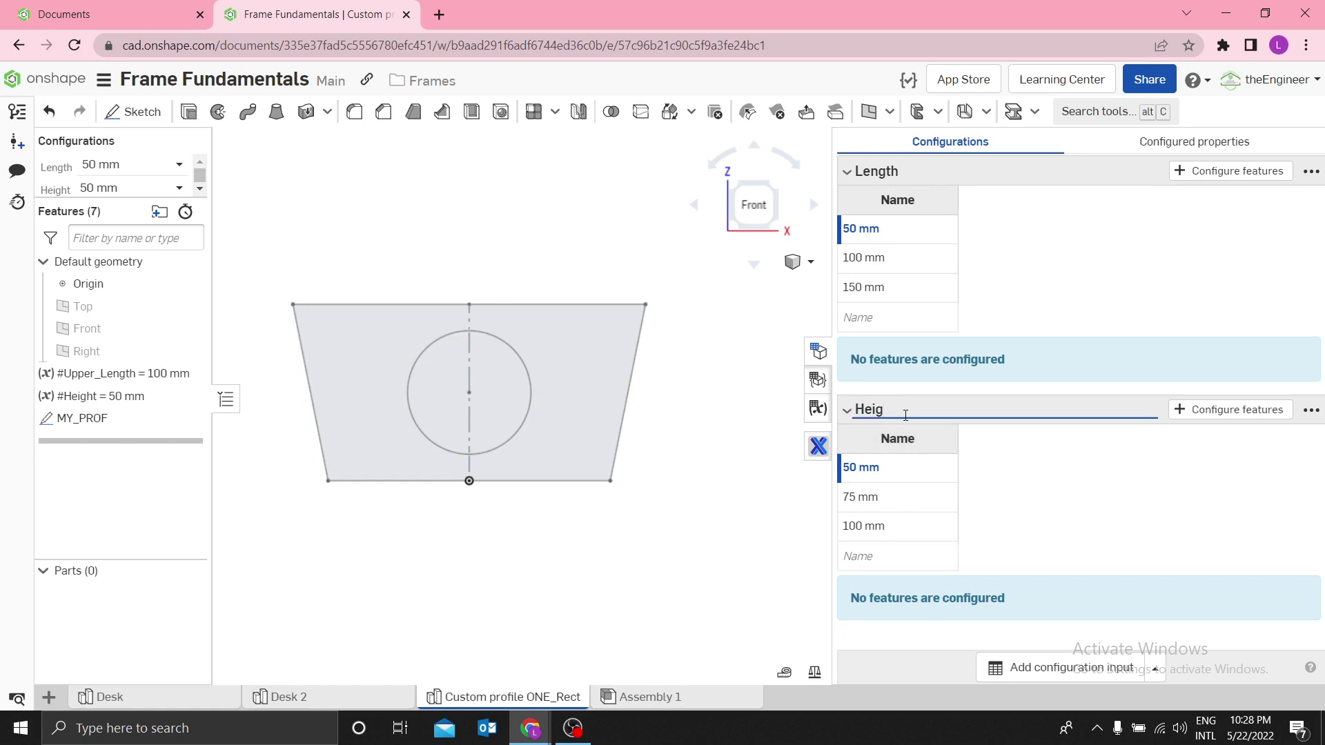
pyautogui.click(1063, 486)
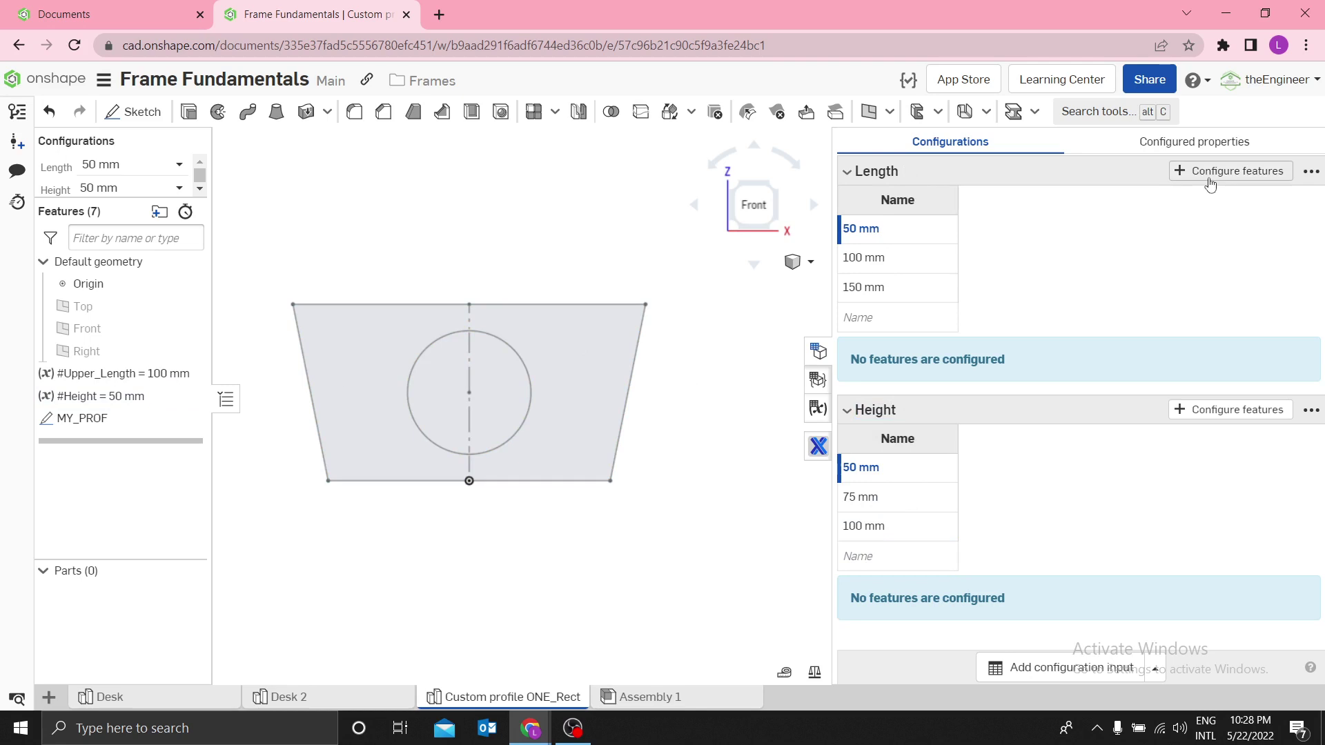
# Step: Drive #Upper_Length from the Length configuration and #Height from the Height configuration
pyautogui.click(1202, 171)
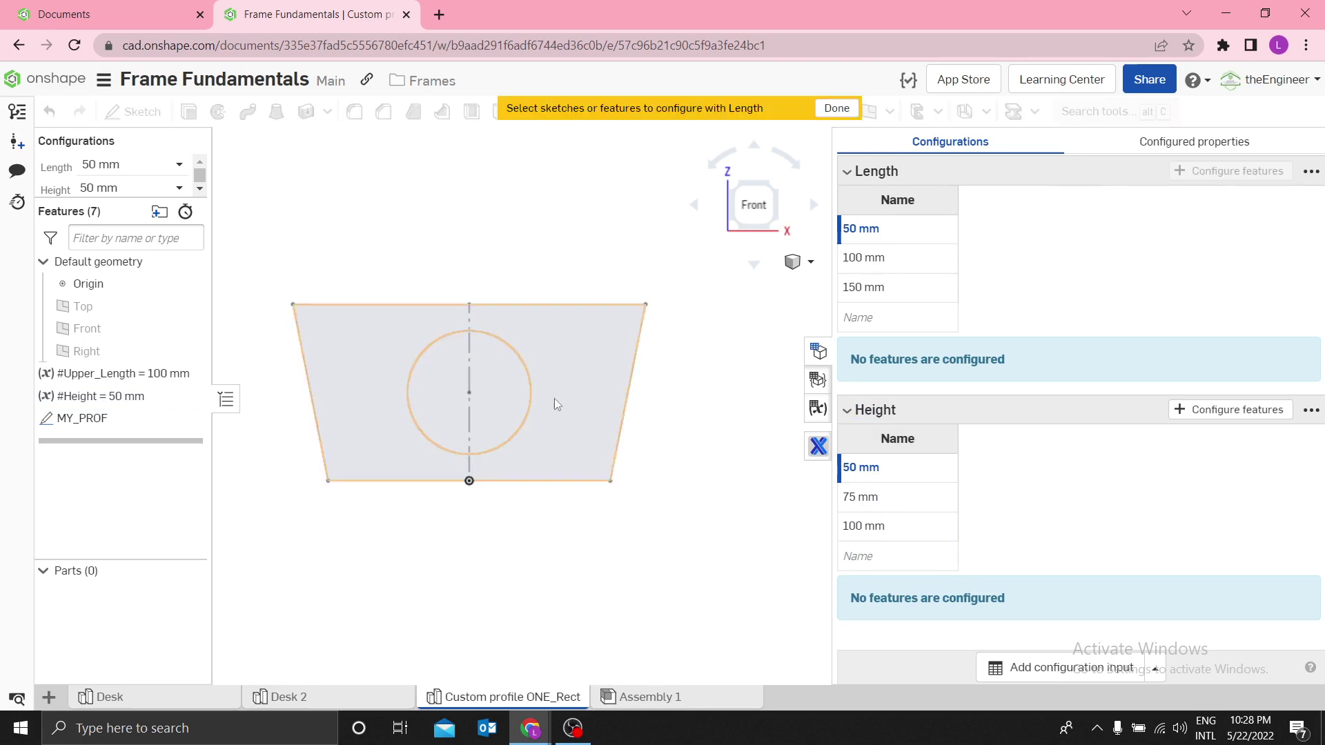
pyautogui.click(128, 376)
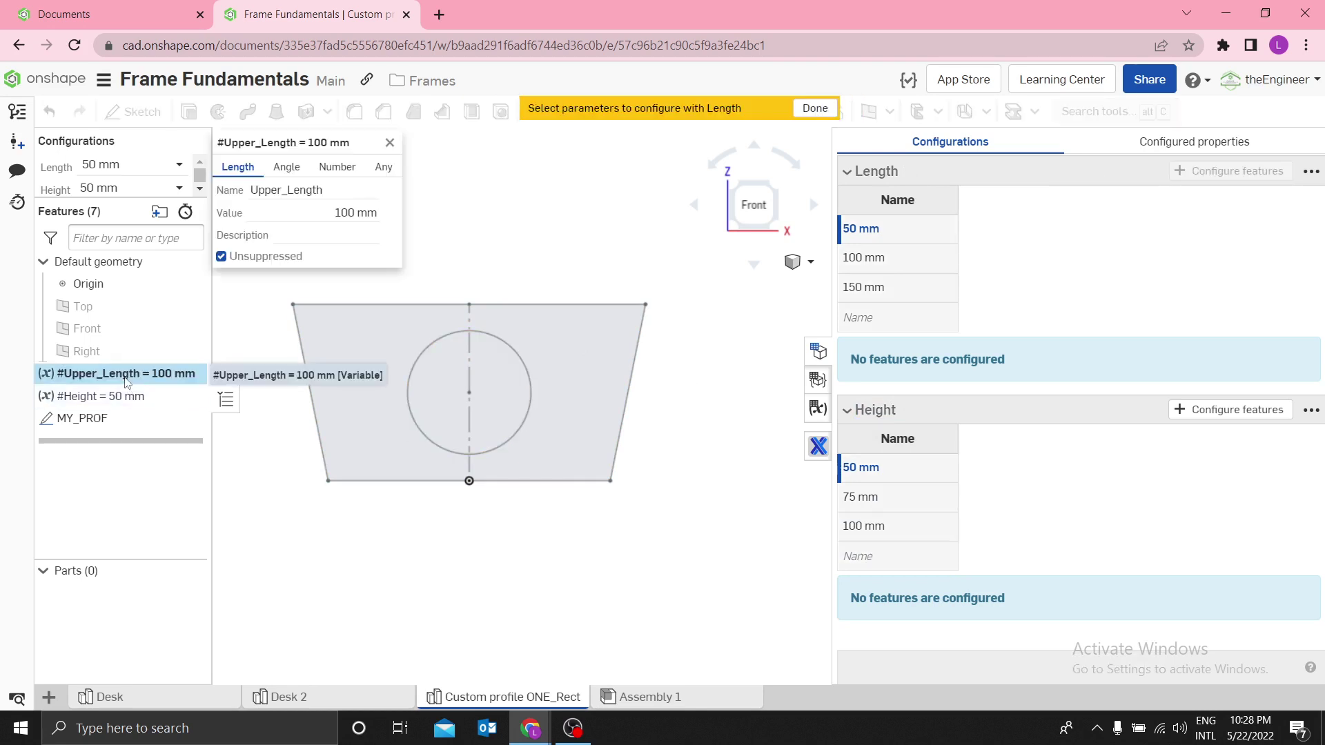
pyautogui.click(338, 212)
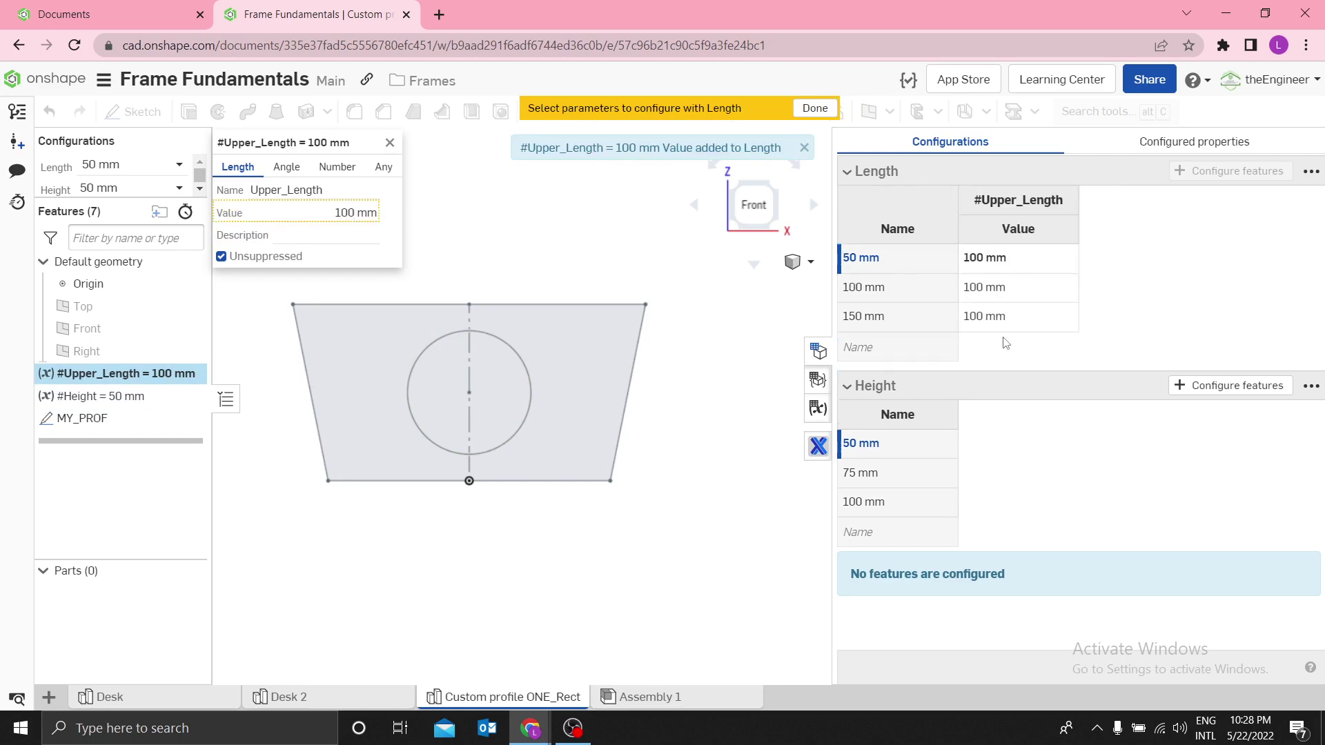
pyautogui.click(817, 111)
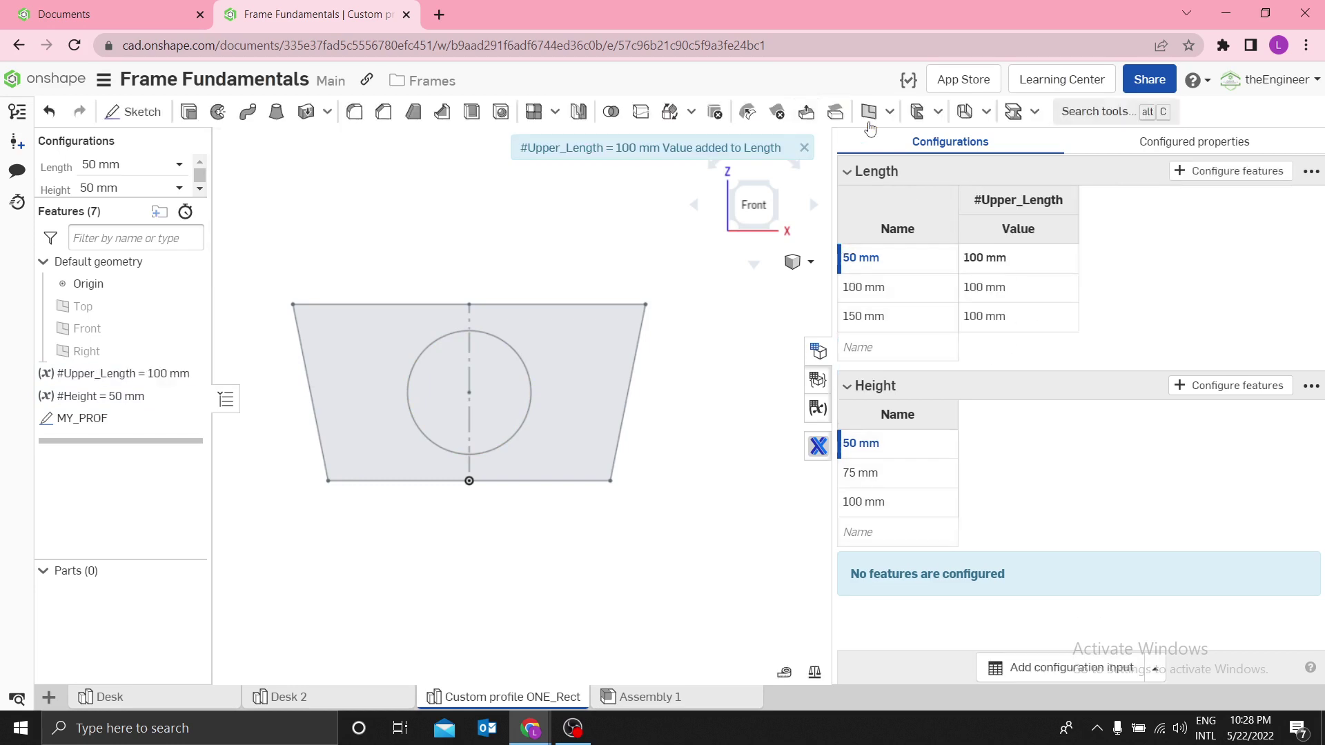
pyautogui.click(1192, 386)
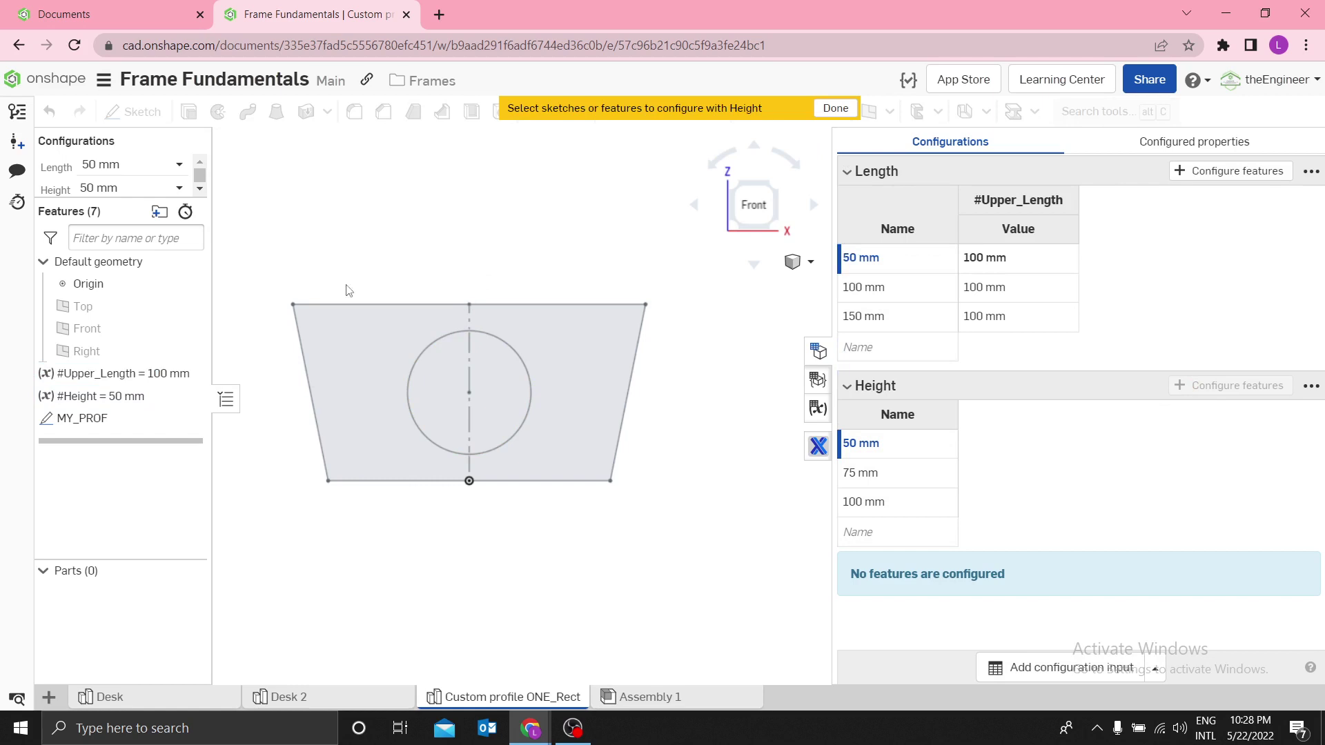
pyautogui.click(122, 397)
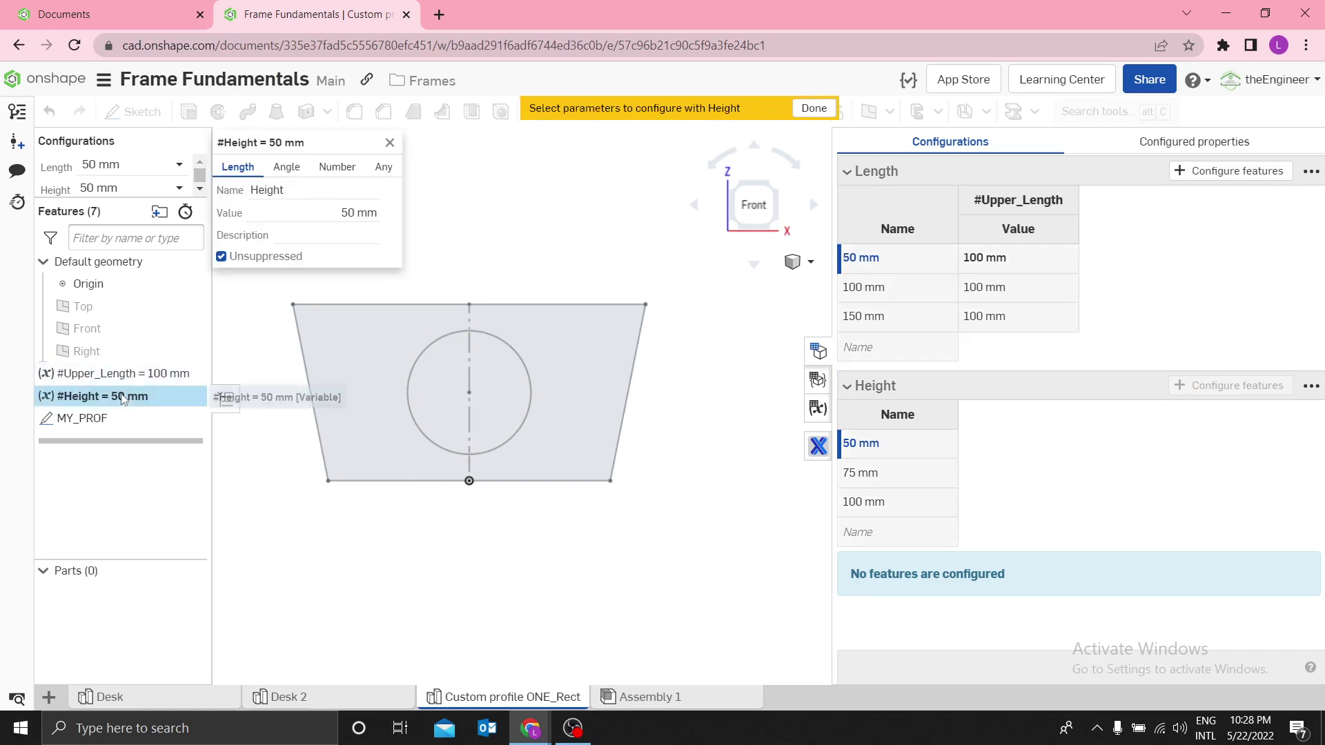
pyautogui.click(325, 214)
pyautogui.click(813, 109)
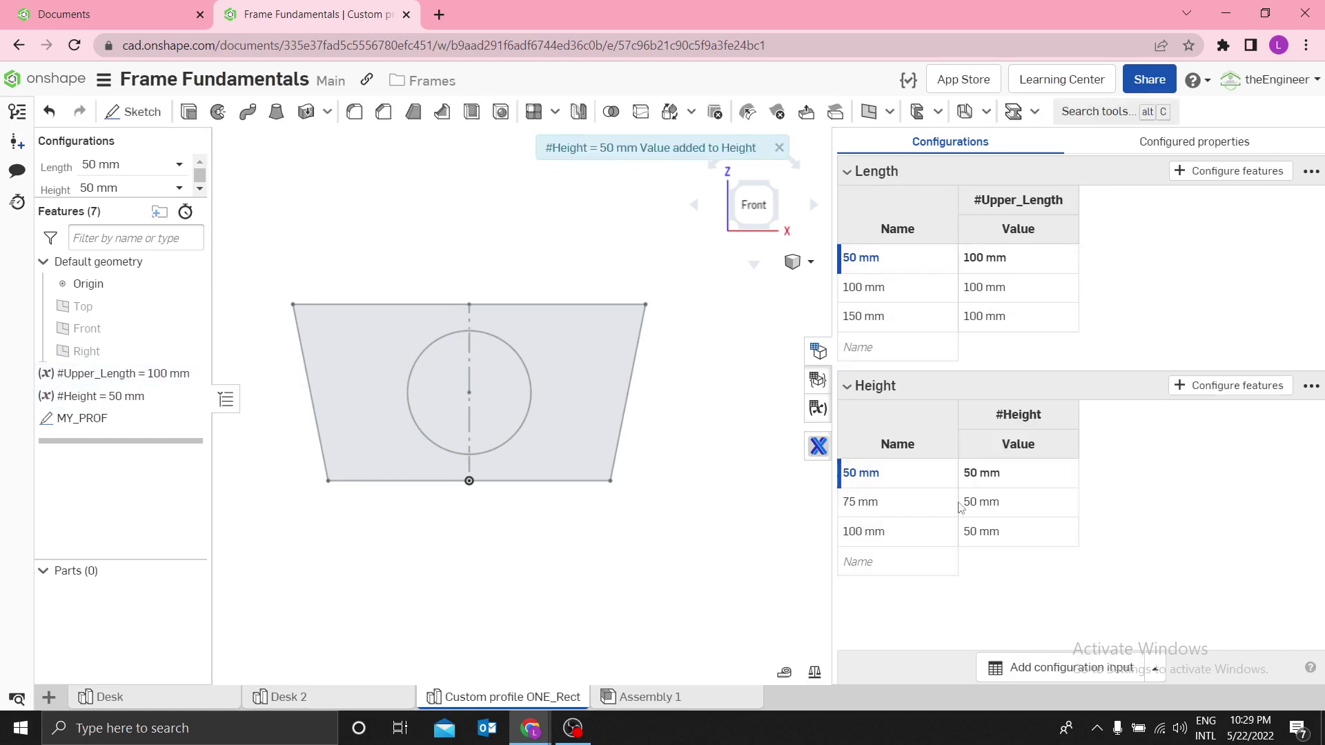
# Step: Set the #Height values to 75 mm and 100 mm in the second and third rows
pyautogui.click(976, 514)
pyautogui.click(975, 514)
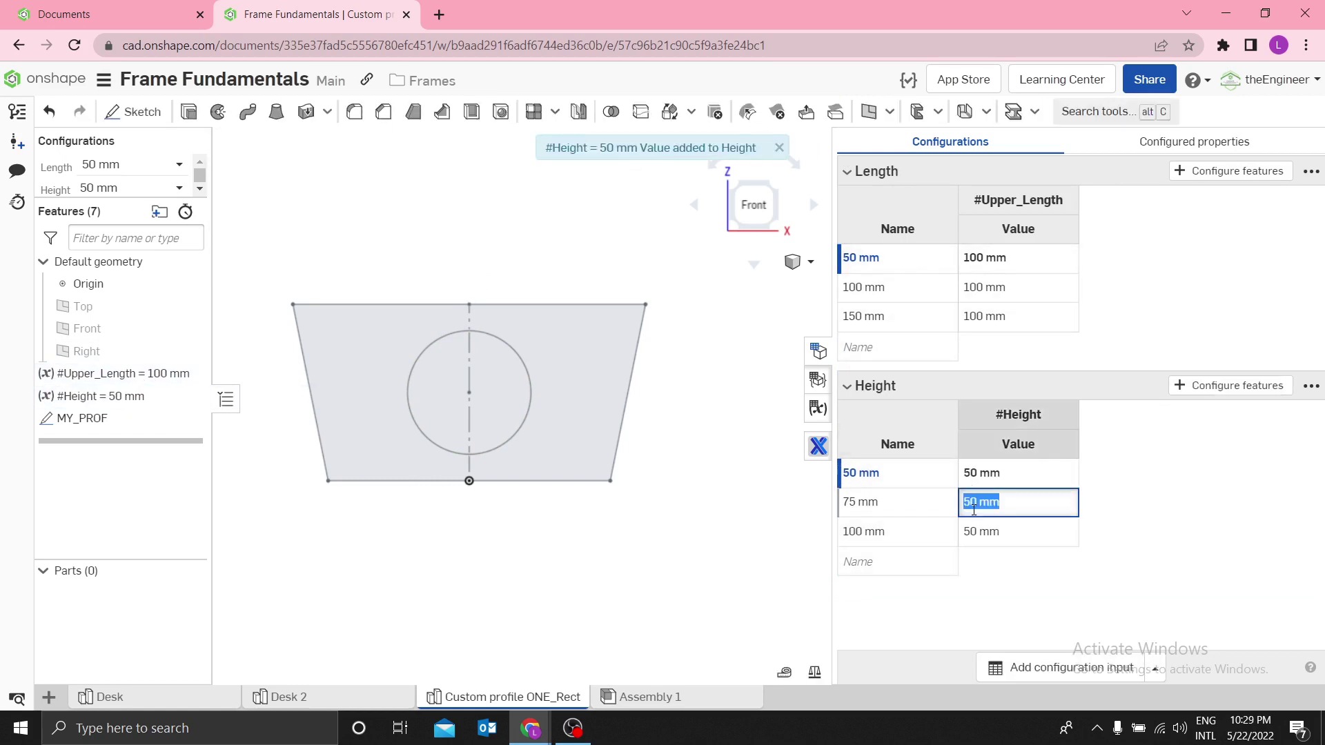
pyautogui.click(972, 501)
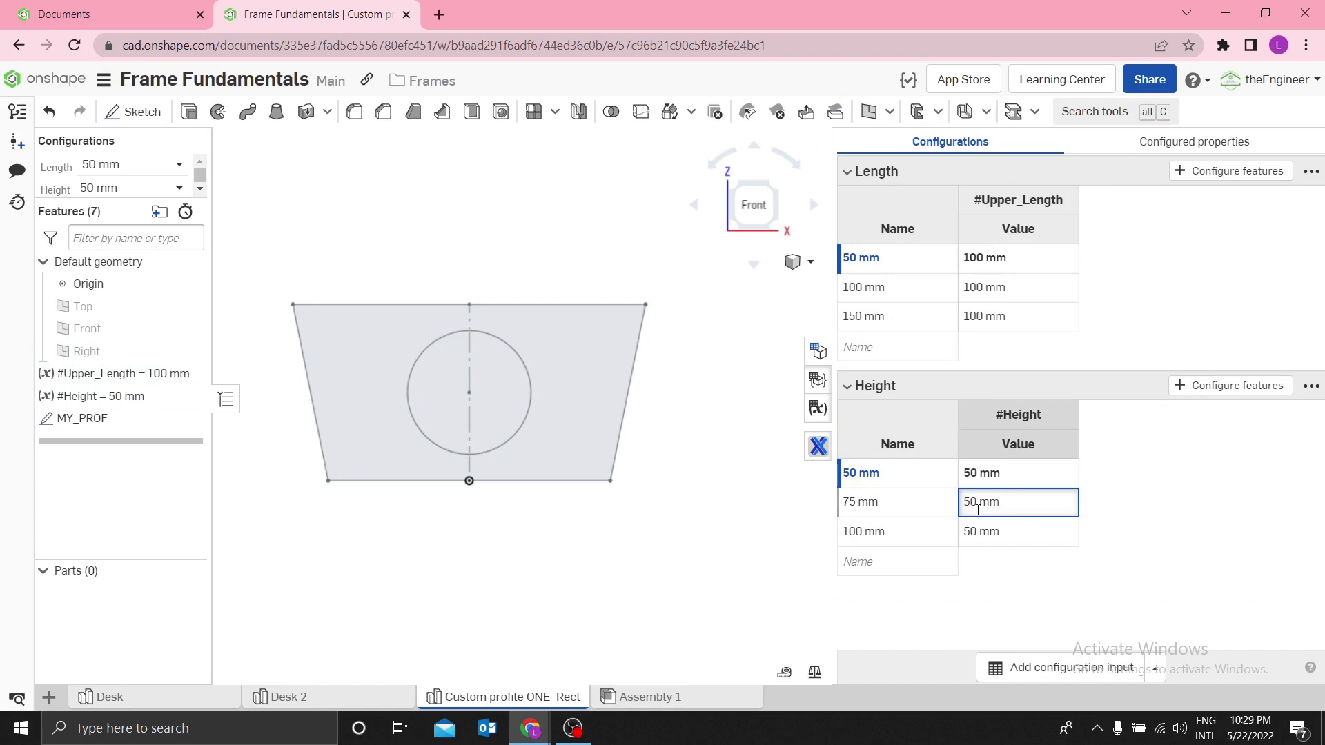
pyautogui.press('BackSpace')
pyautogui.press('BackSpace')
pyautogui.write('75')
pyautogui.click(983, 535)
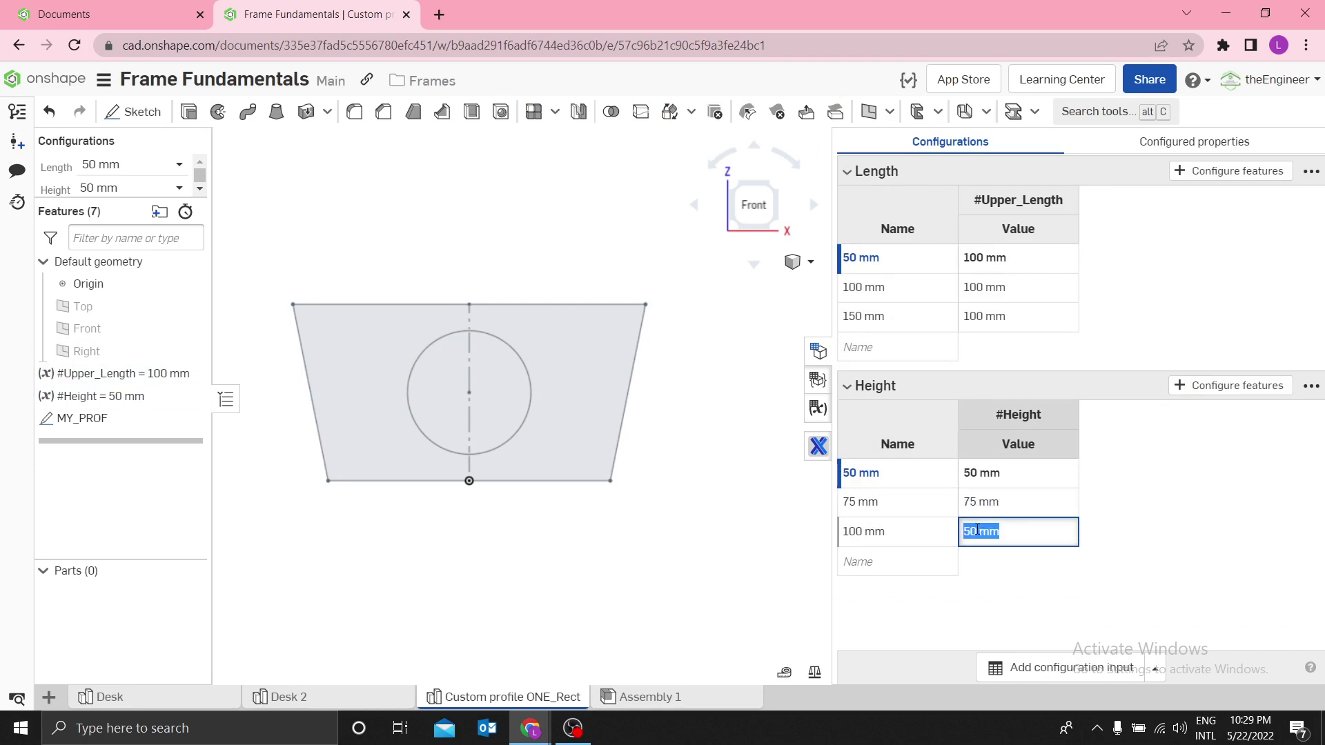
pyautogui.click(973, 532)
pyautogui.press('BackSpace')
pyautogui.write('10')
pyautogui.press('Return')
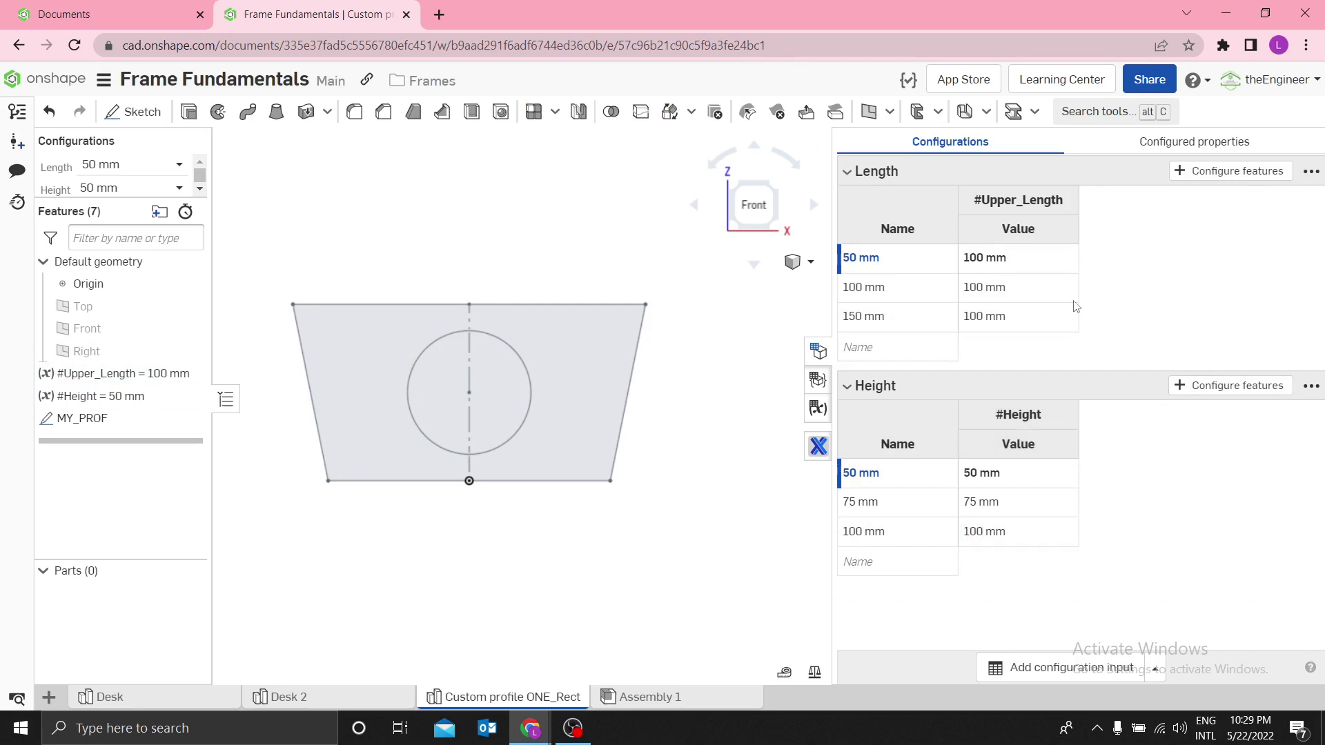
pyautogui.click(980, 260)
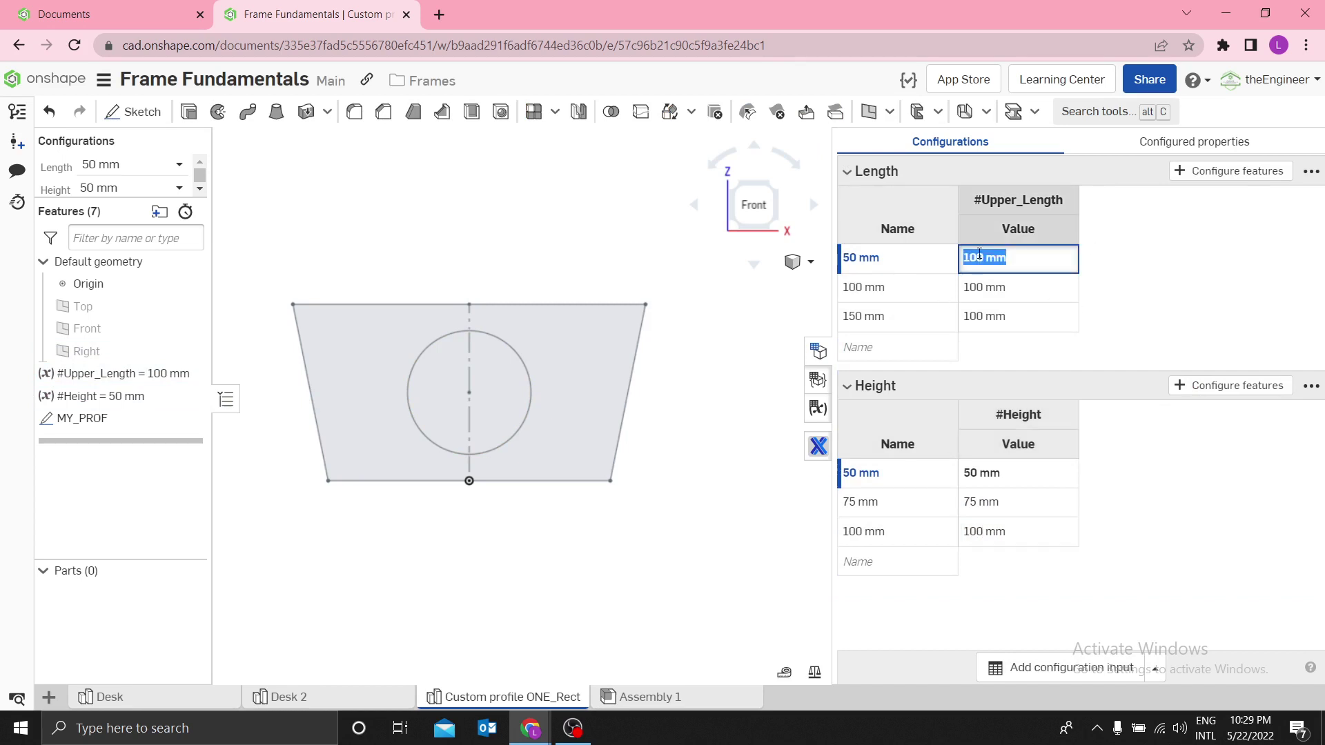
# Step: Change the first and third #Upper_Length values to 50 mm and 150 mm
pyautogui.click(981, 260)
pyautogui.press('BackSpace')
pyautogui.press('BackSpace')
pyautogui.write('5')
pyautogui.click(971, 316)
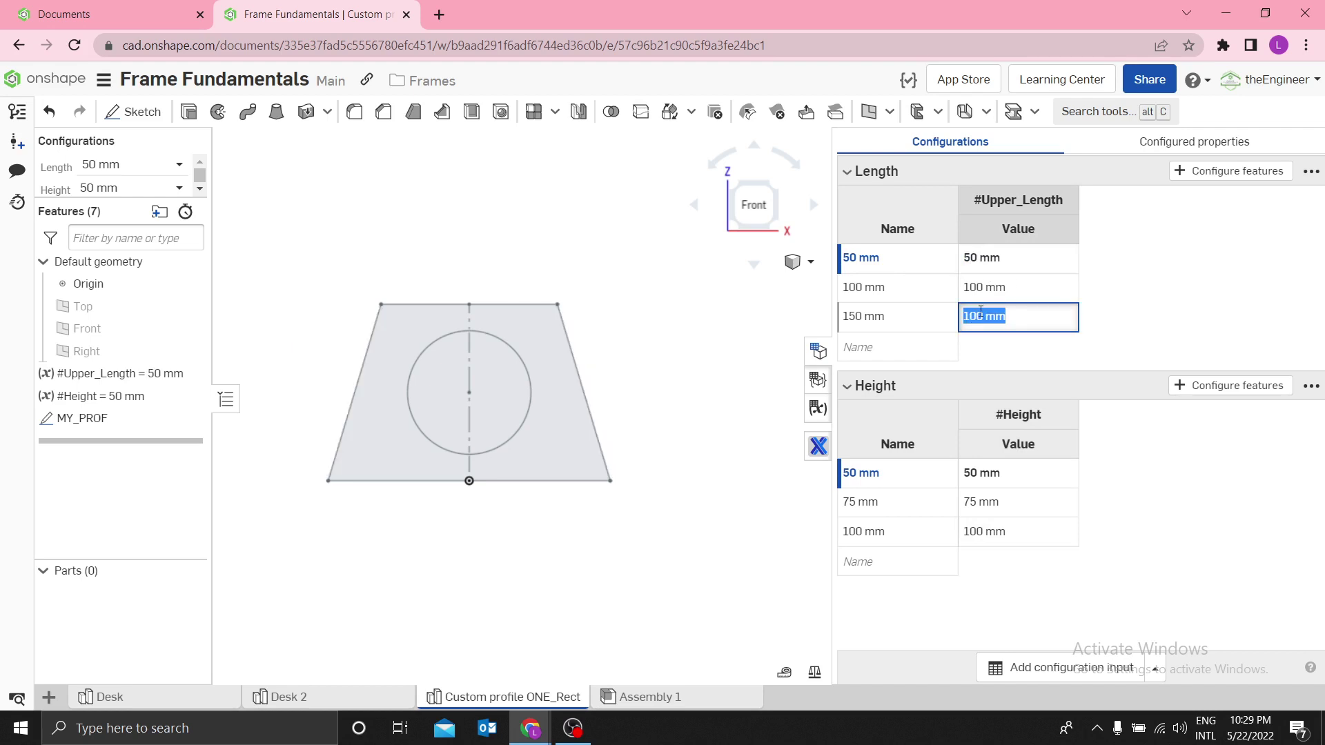
pyautogui.click(981, 311)
pyautogui.press('BackSpace')
pyautogui.write('5')
# Step: Append 'Prof' to the configuration option names and expand the configuration inputs area
pyautogui.click(897, 258)
pyautogui.click(897, 257)
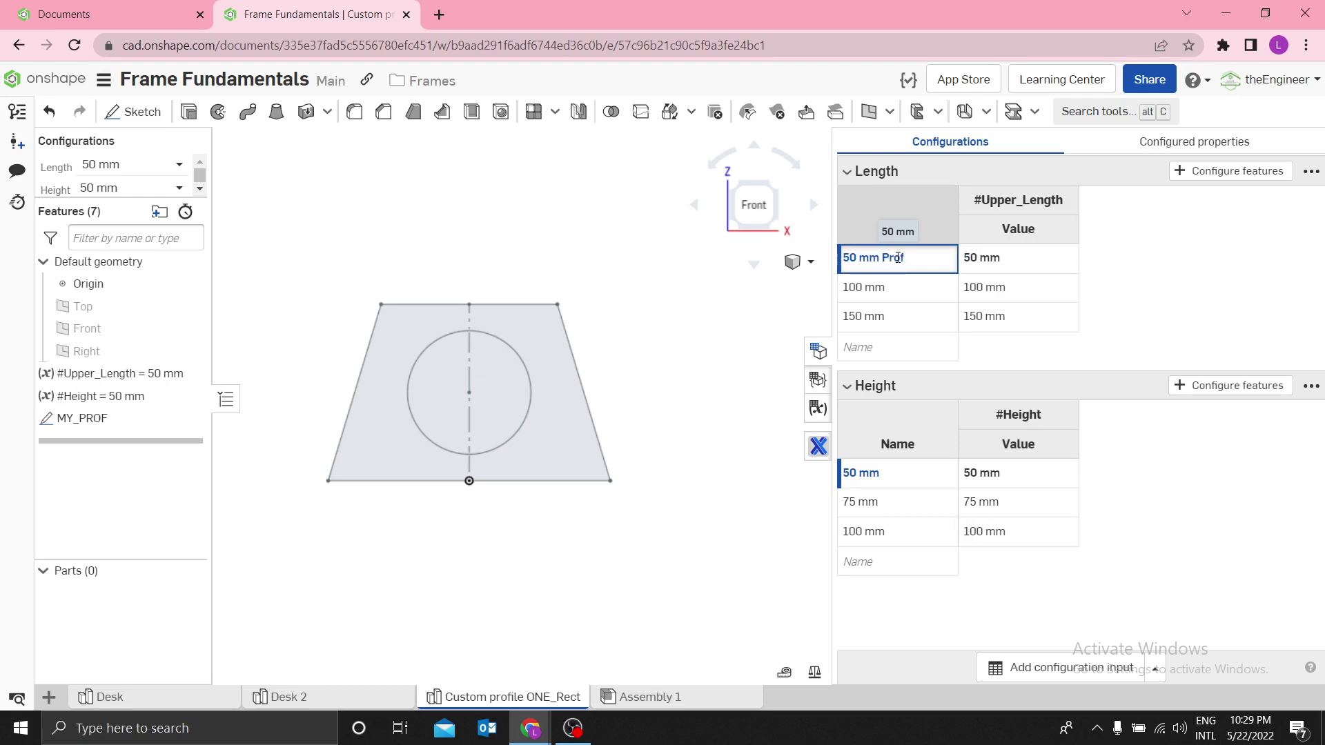
pyautogui.click(894, 290)
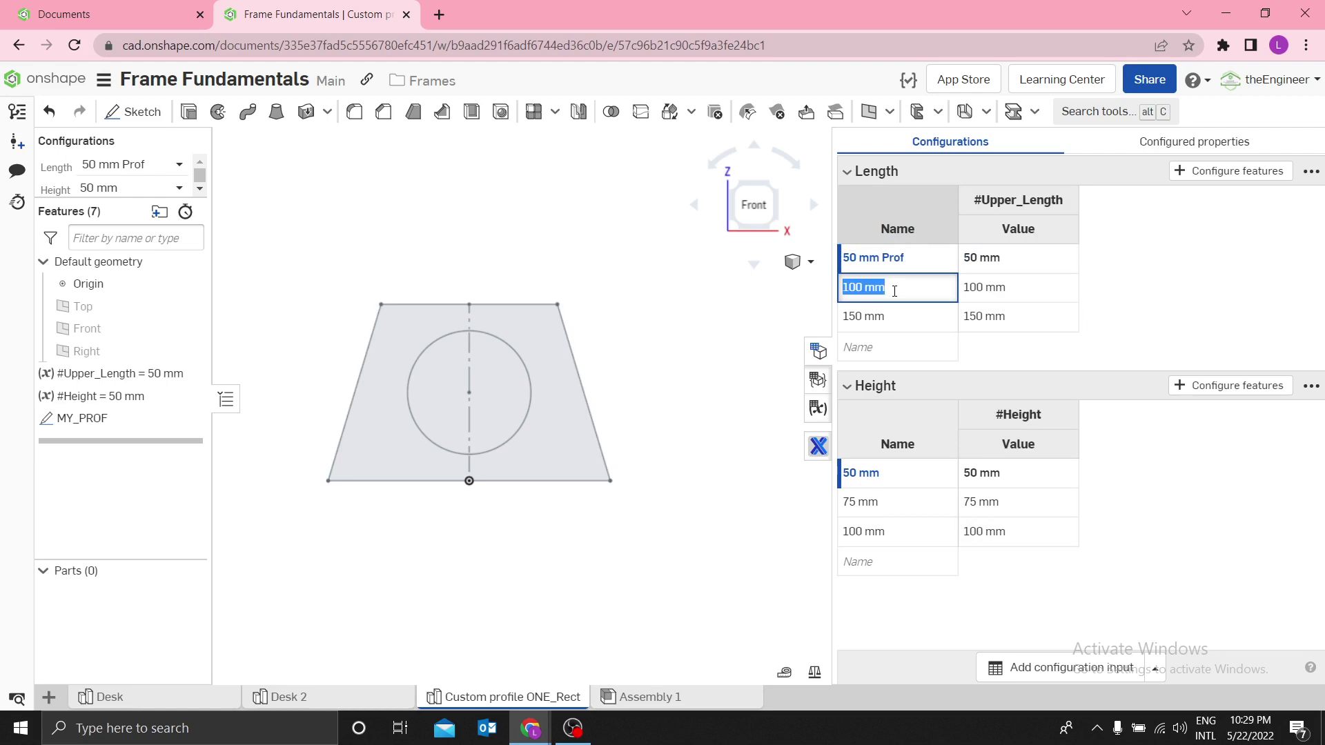
pyautogui.click(894, 292)
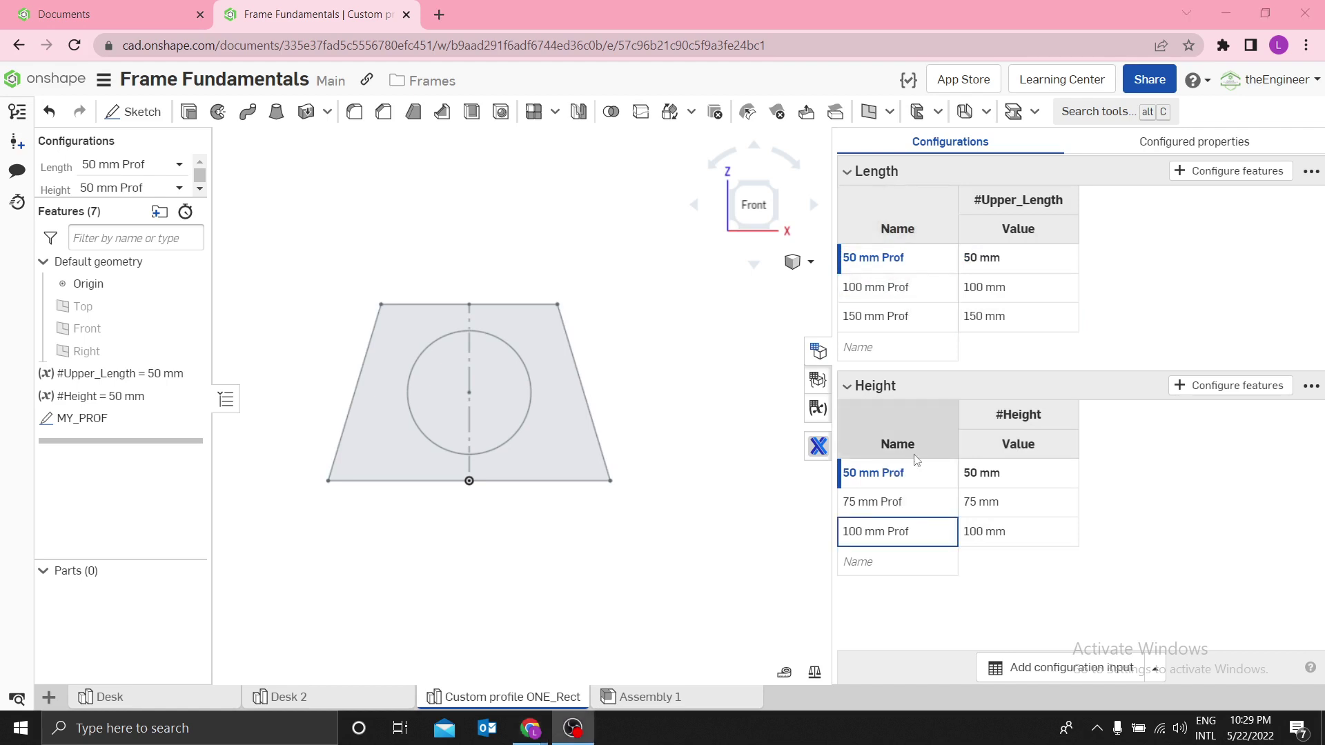
pyautogui.click(1175, 469)
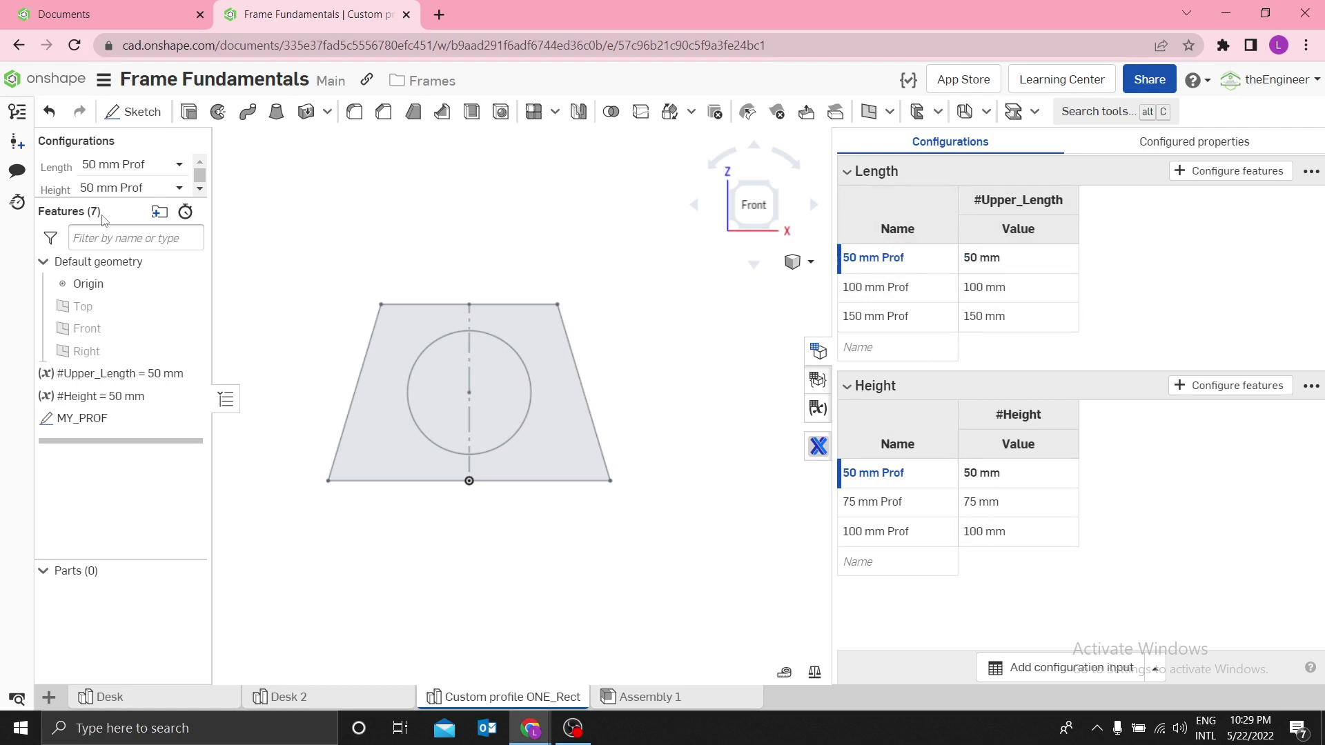
pyautogui.moveTo(90, 199); pyautogui.dragTo(83, 379)
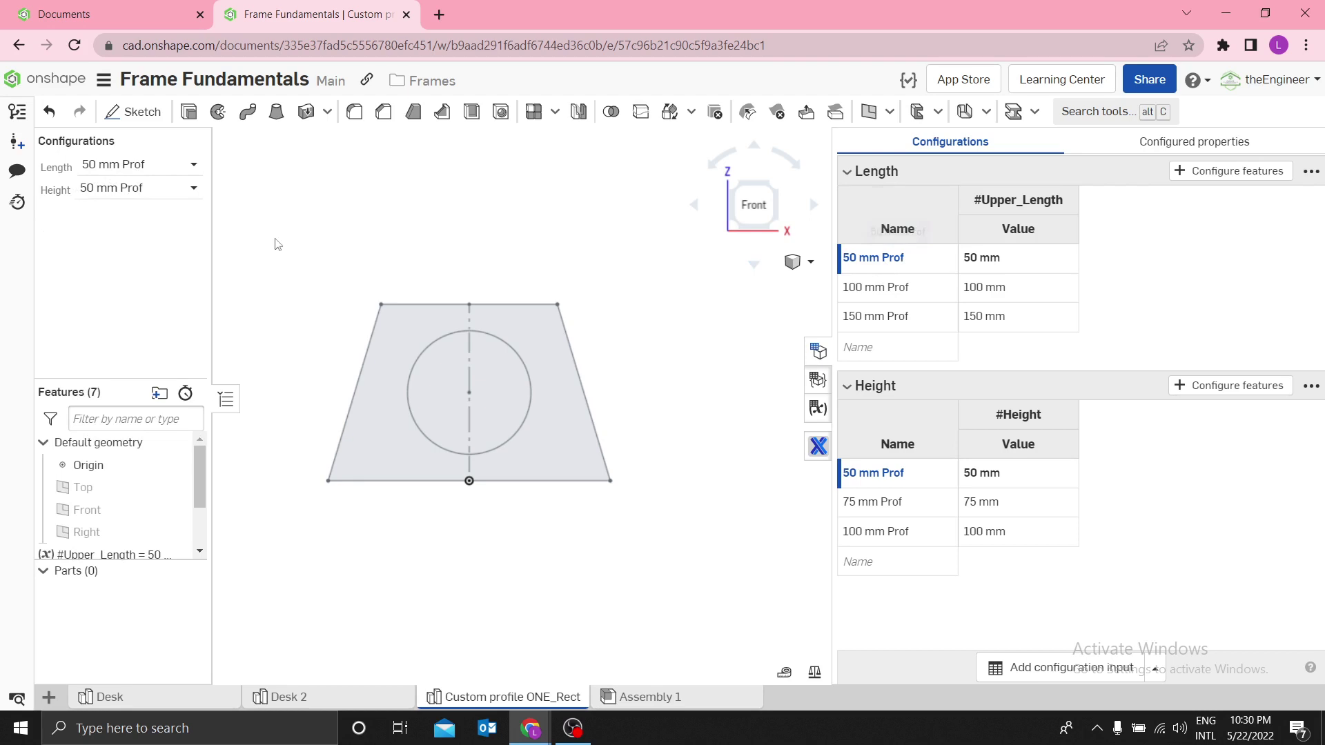
# Step: Choose Length 150 mm Prof, try Height 100 mm Prof, then settle on 75 mm Prof
pyautogui.click(102, 169)
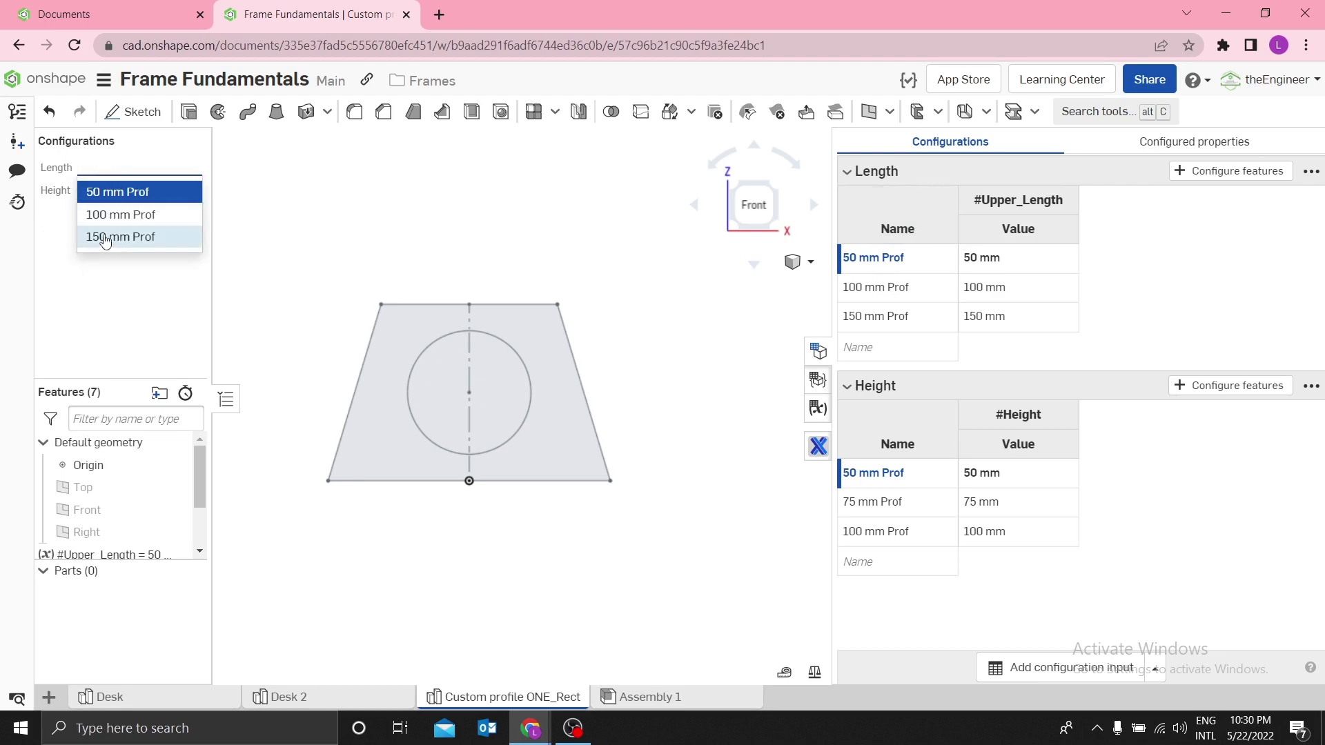
pyautogui.click(107, 237)
pyautogui.scroll(-2, 544, 392)
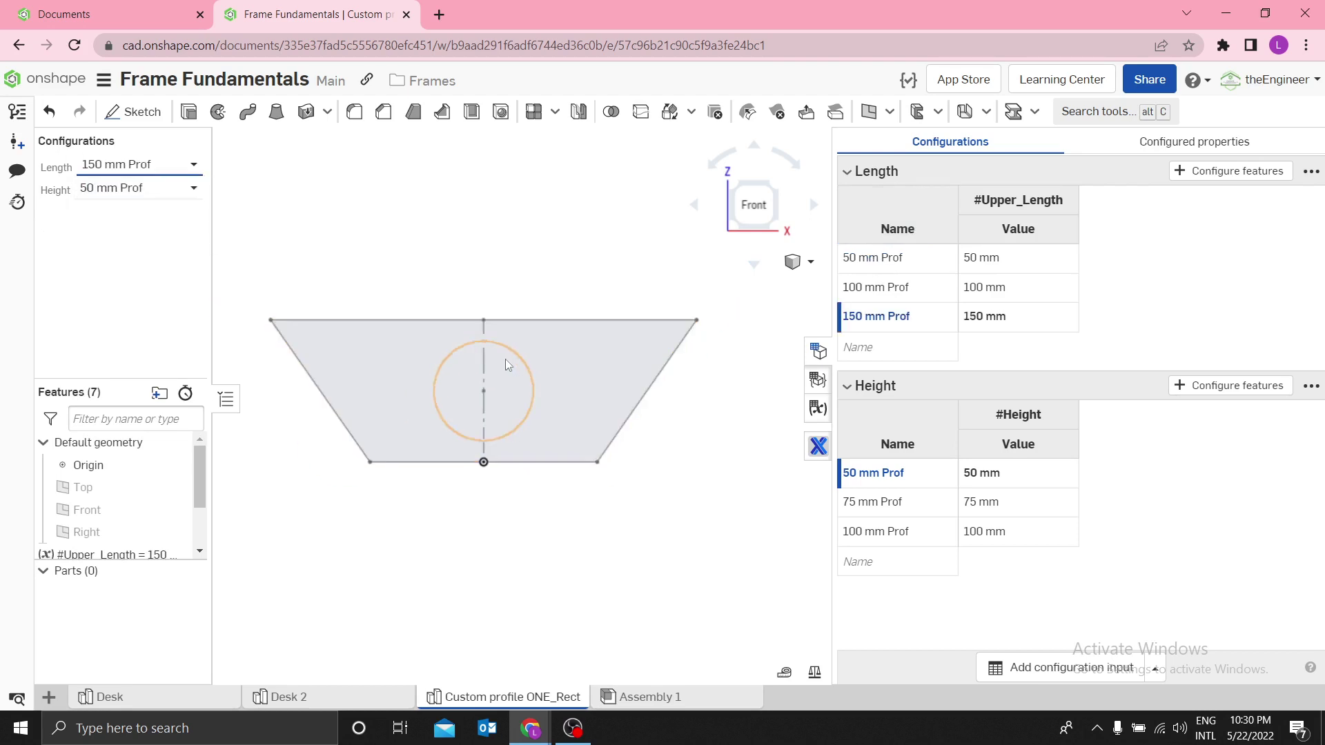
pyautogui.click(119, 200)
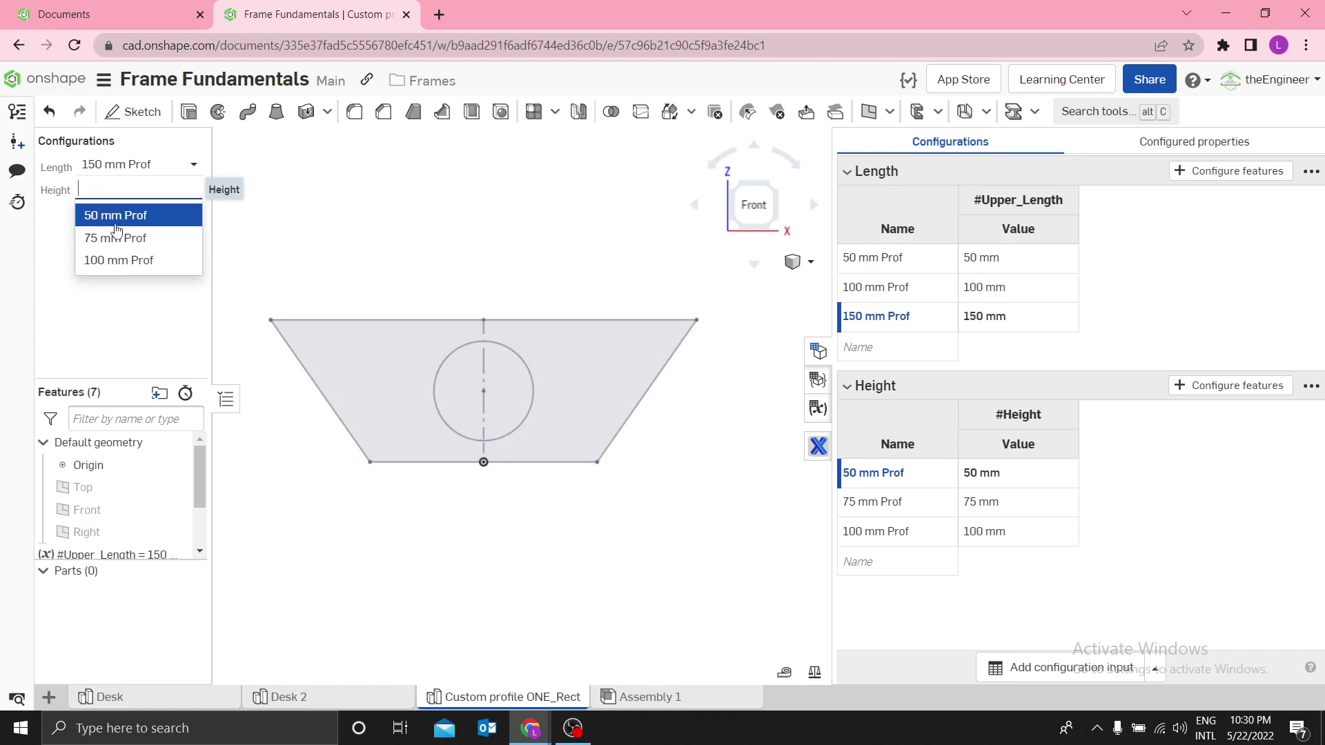
pyautogui.click(130, 263)
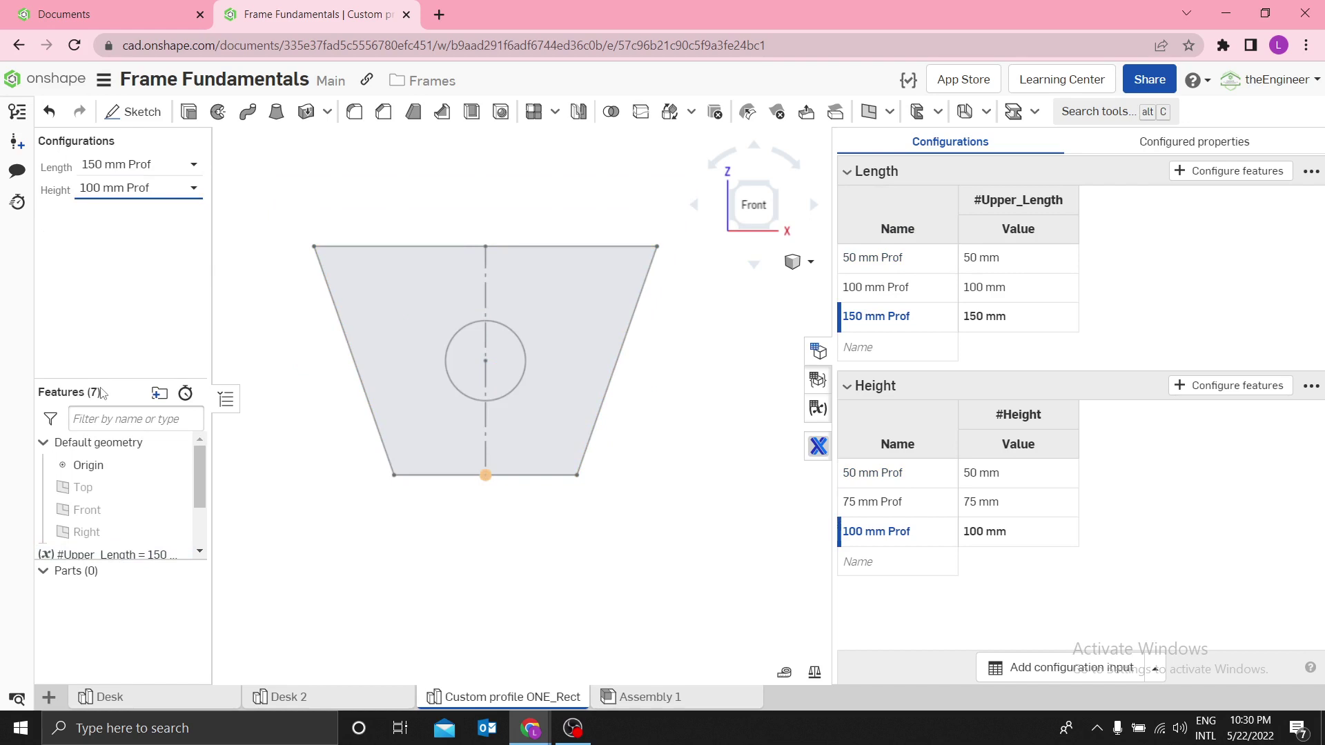
pyautogui.moveTo(100, 378); pyautogui.dragTo(131, 234)
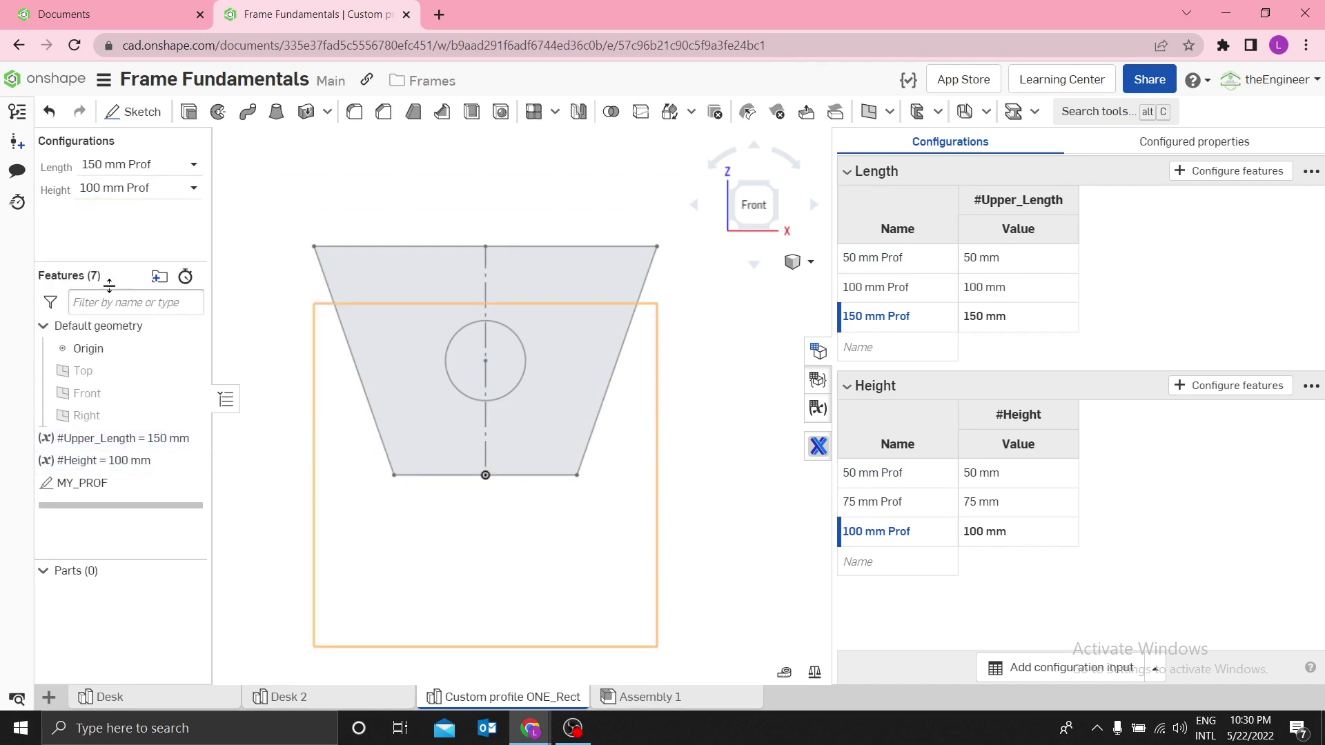
pyautogui.click(100, 190)
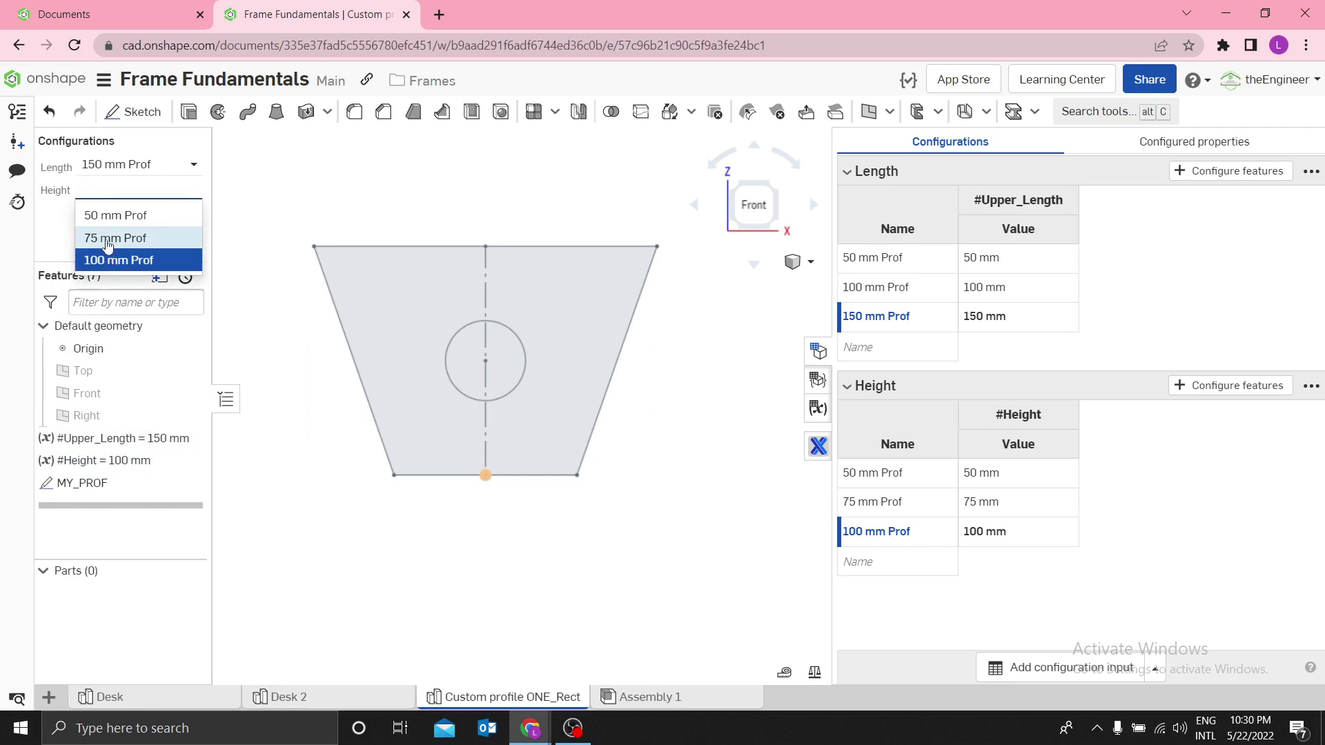
pyautogui.click(107, 240)
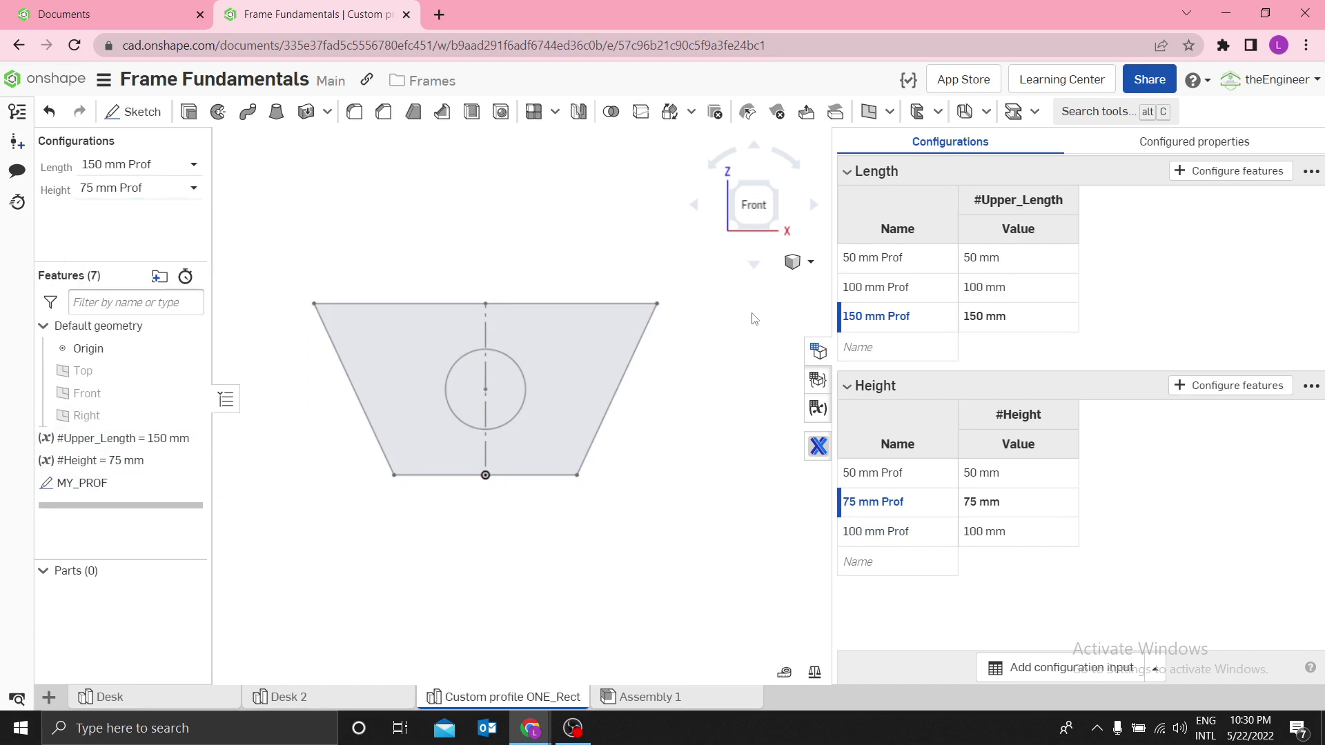
pyautogui.moveTo(833, 385); pyautogui.dragTo(1060, 385)
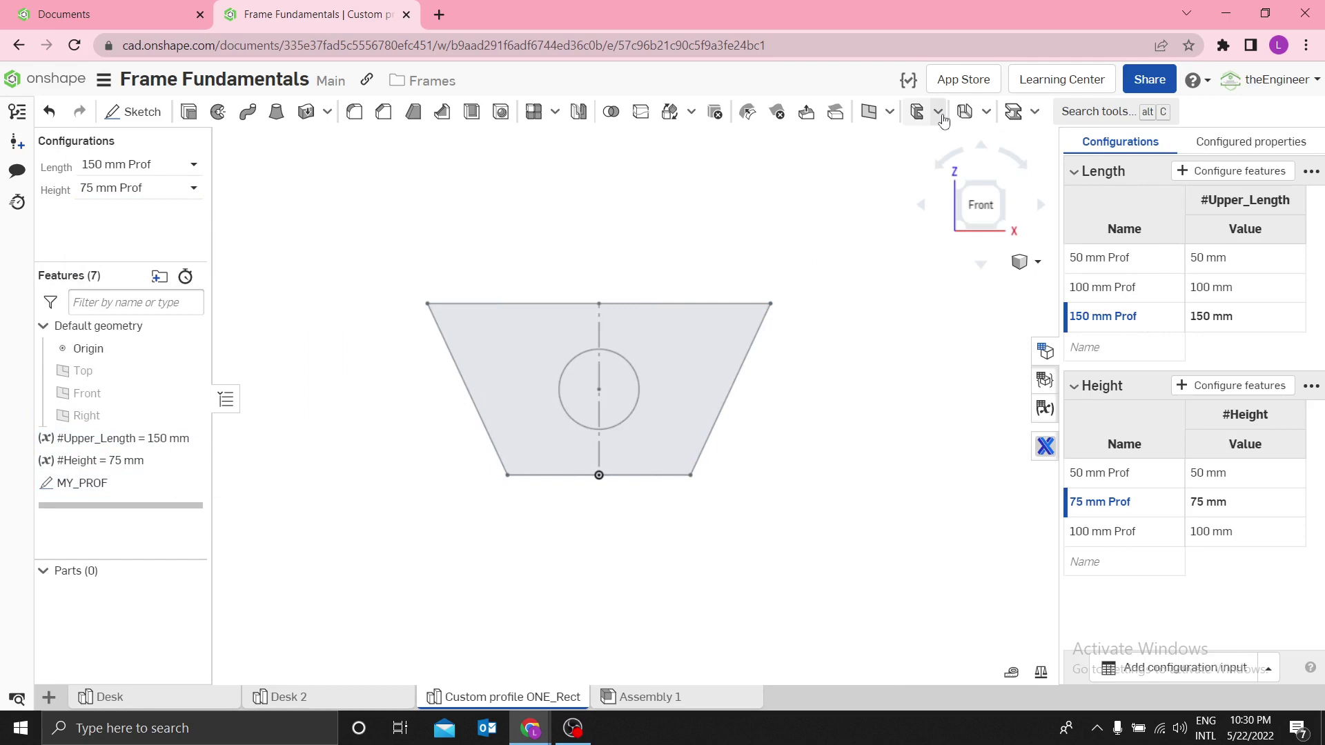
# Step: Add a Tag profile feature on the MY_PROF sketch with standard CUSTOM 001
pyautogui.click(940, 115)
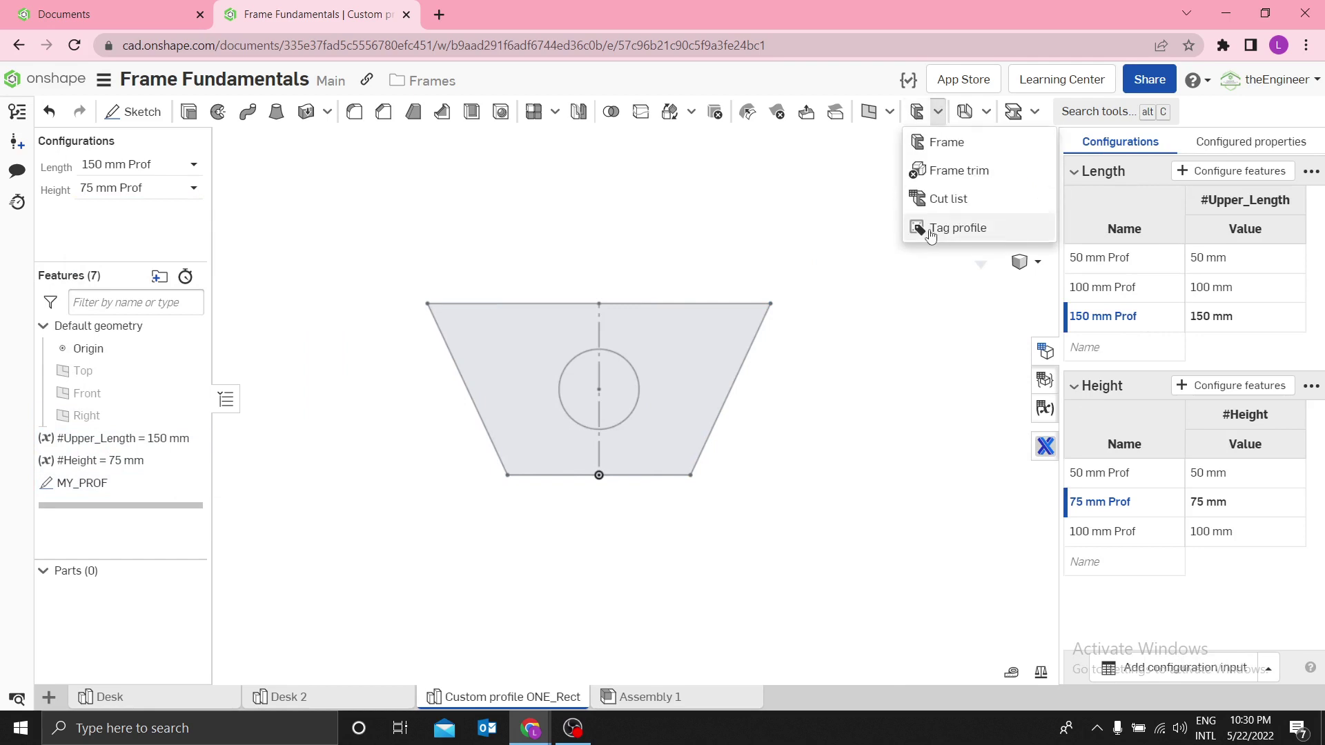
pyautogui.click(959, 229)
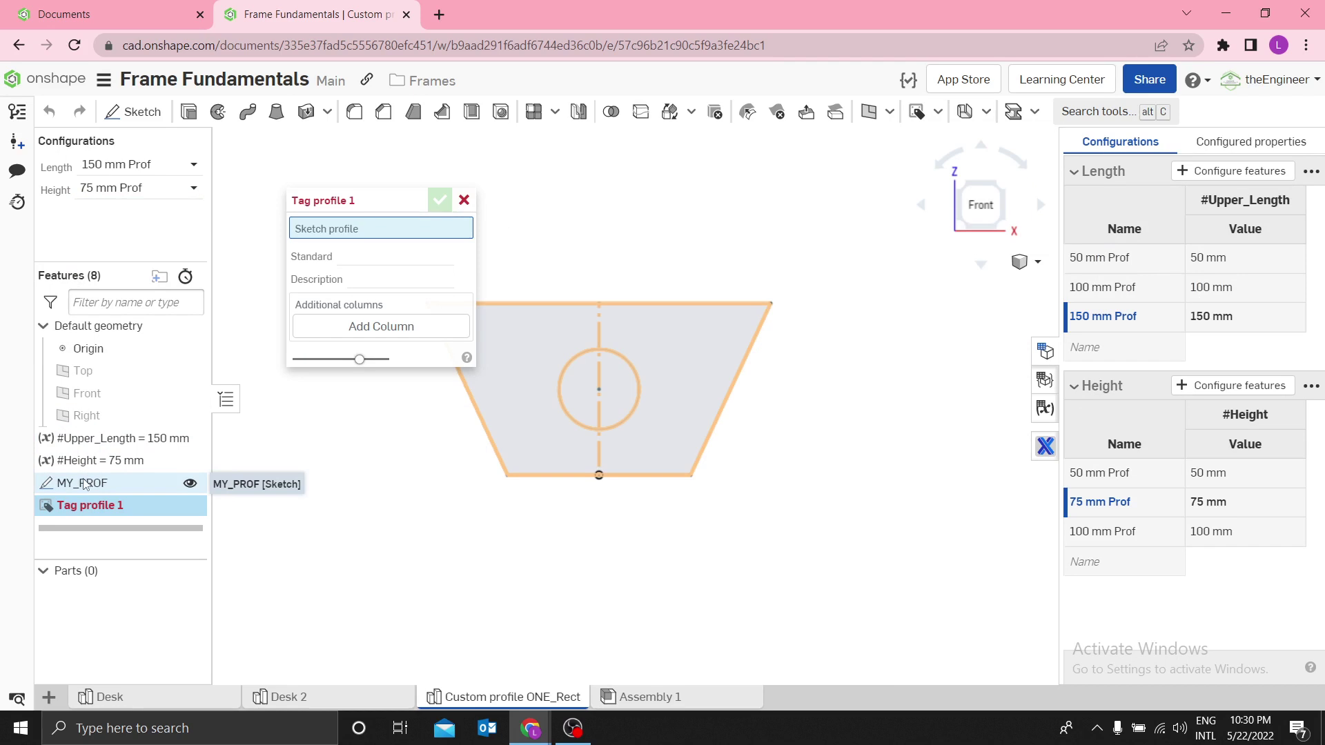
pyautogui.click(102, 487)
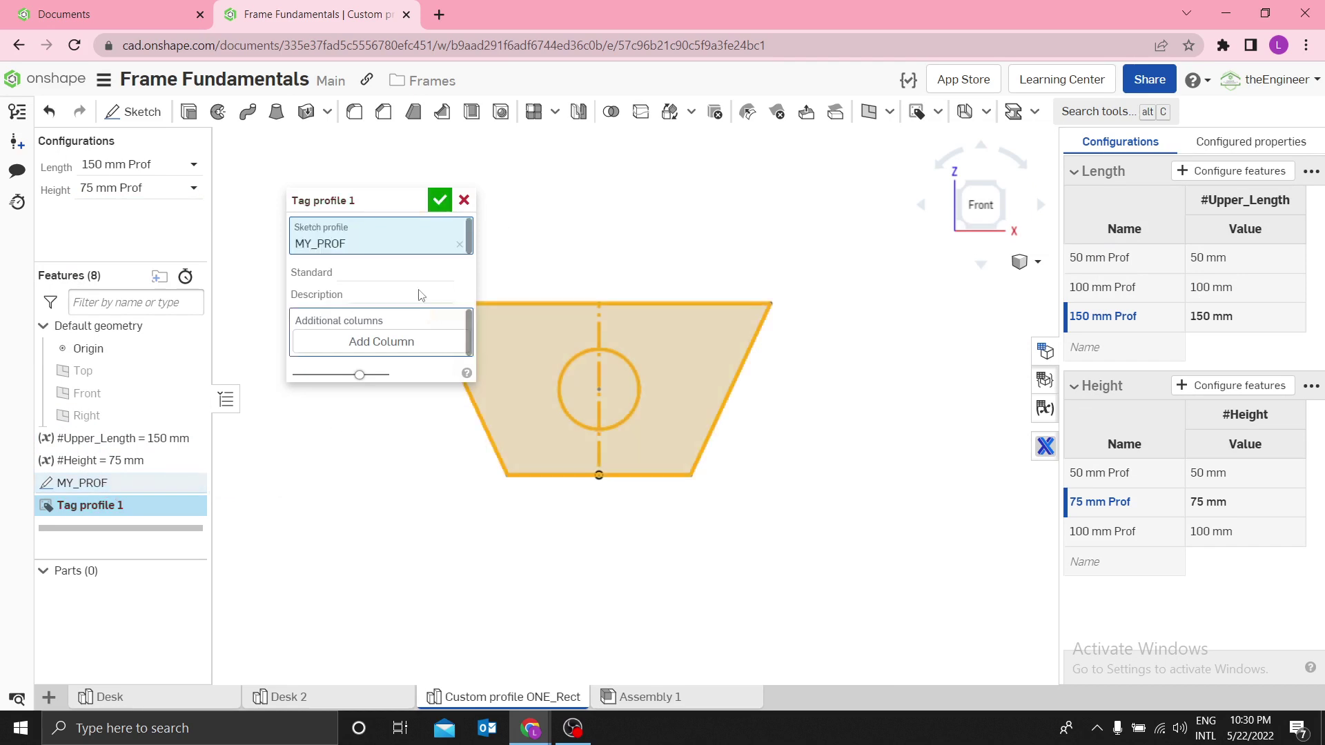
pyautogui.click(392, 273)
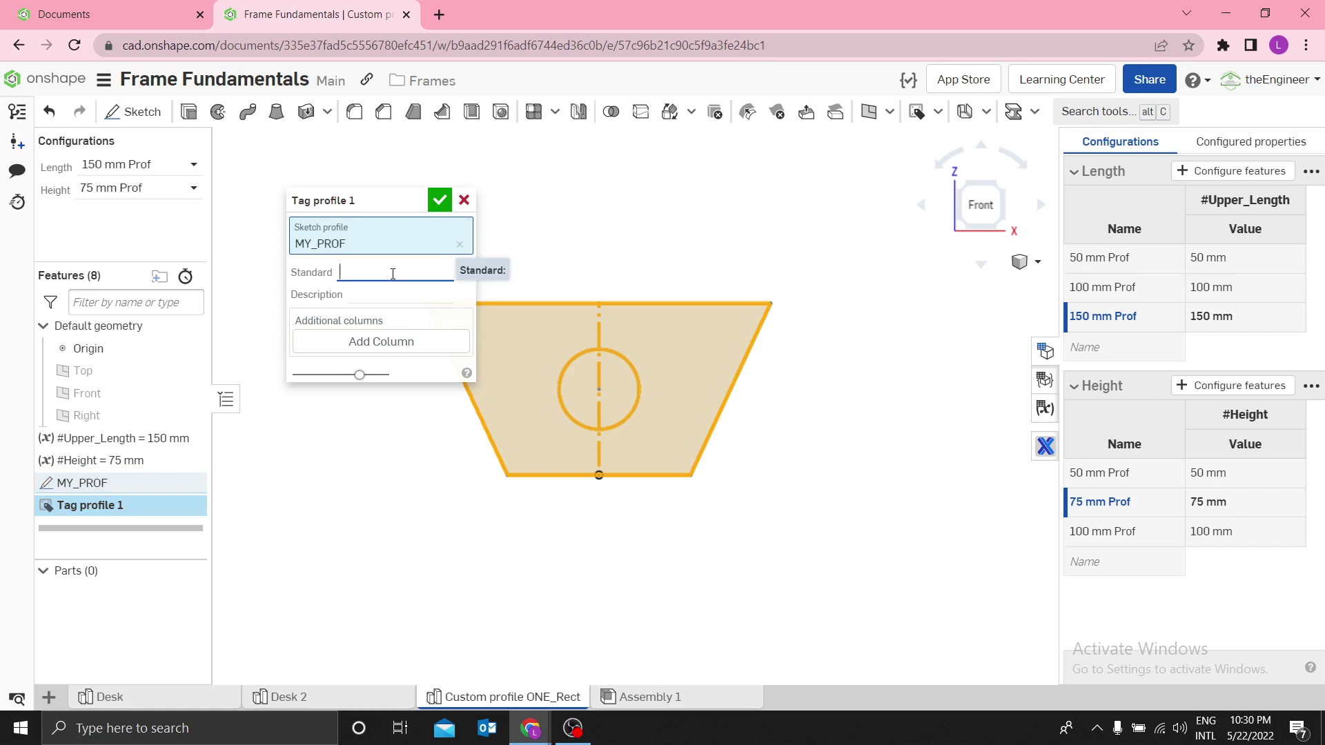
pyautogui.write('CUSTOM')
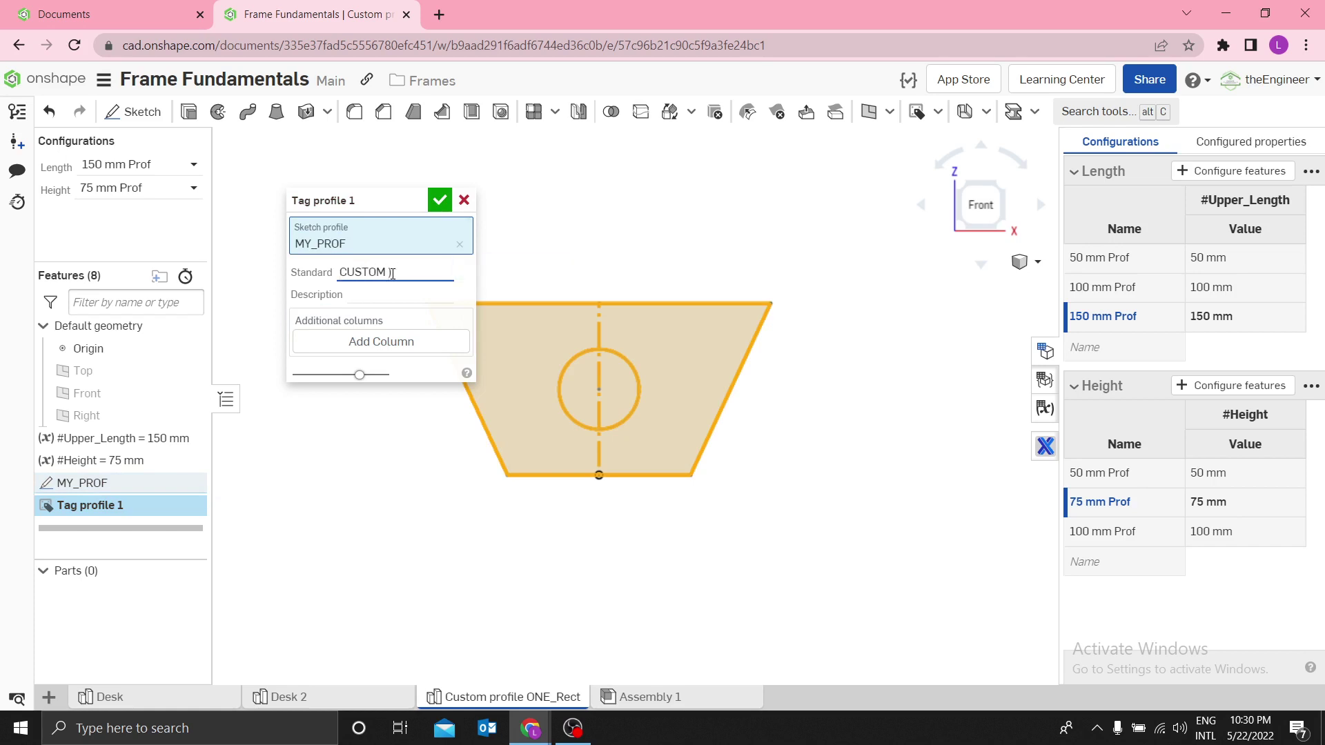
pyautogui.write(' 001')
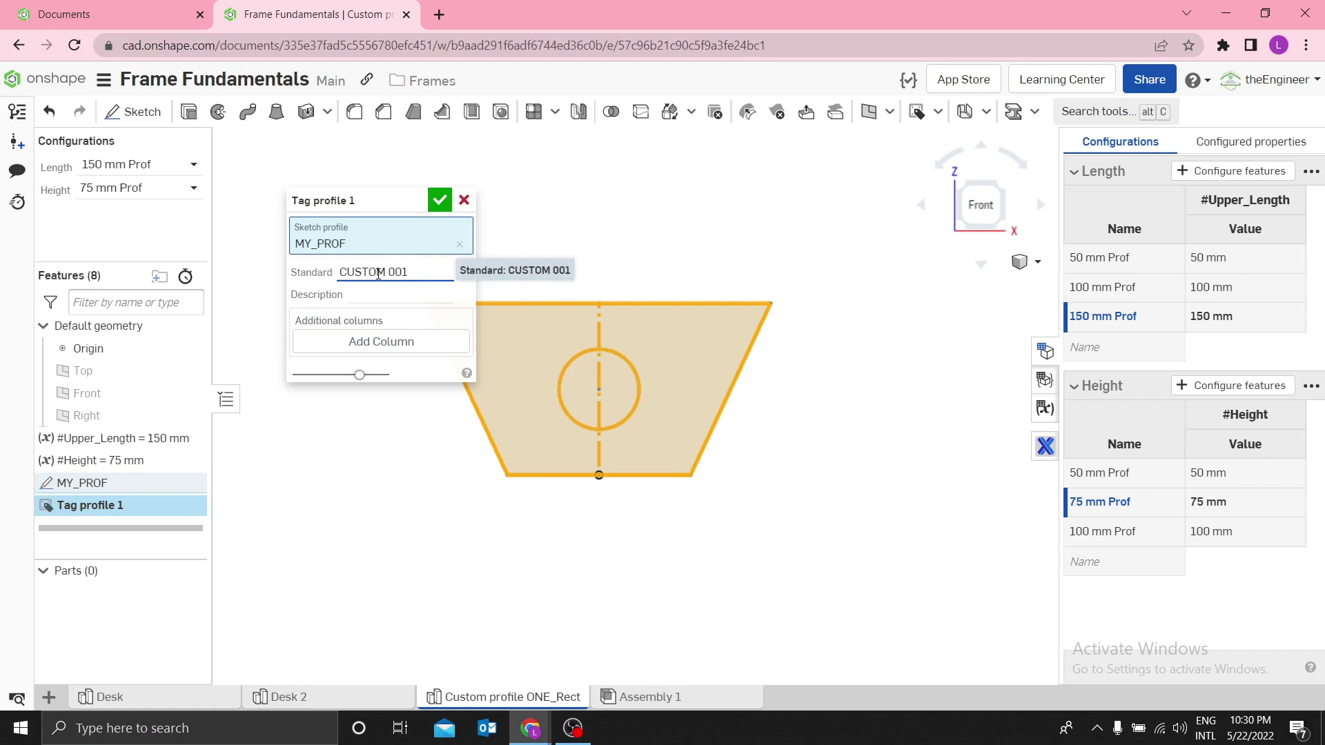
pyautogui.click(370, 291)
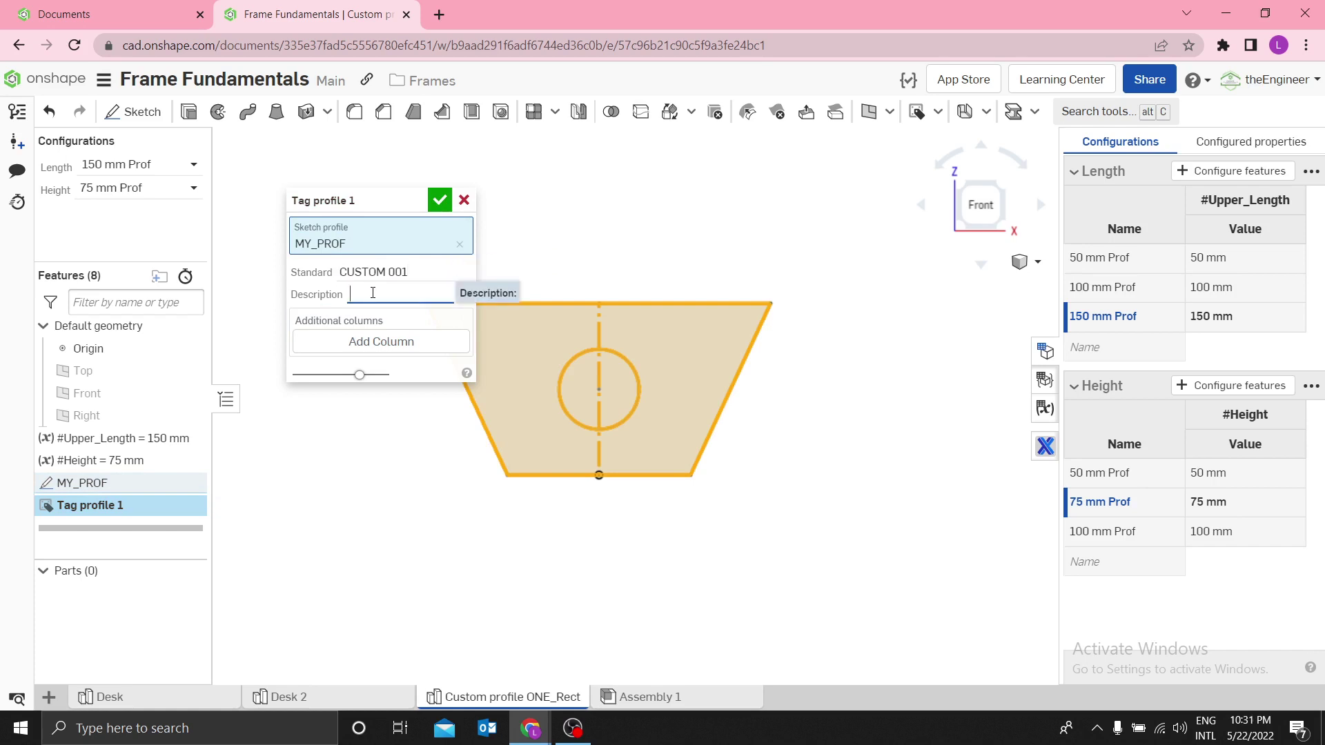
# Step: Make the tag's Description field configurable by the Length configuration
pyautogui.rightClick(377, 297)
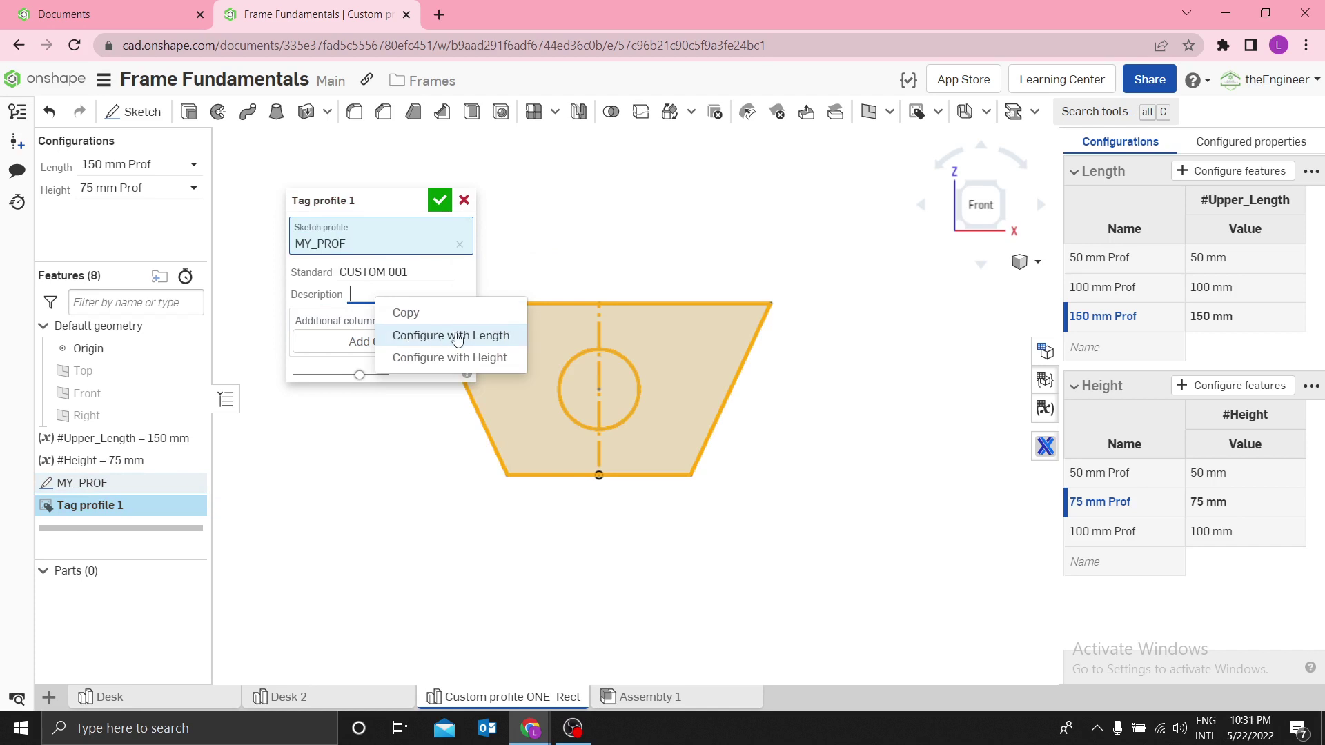
pyautogui.click(462, 336)
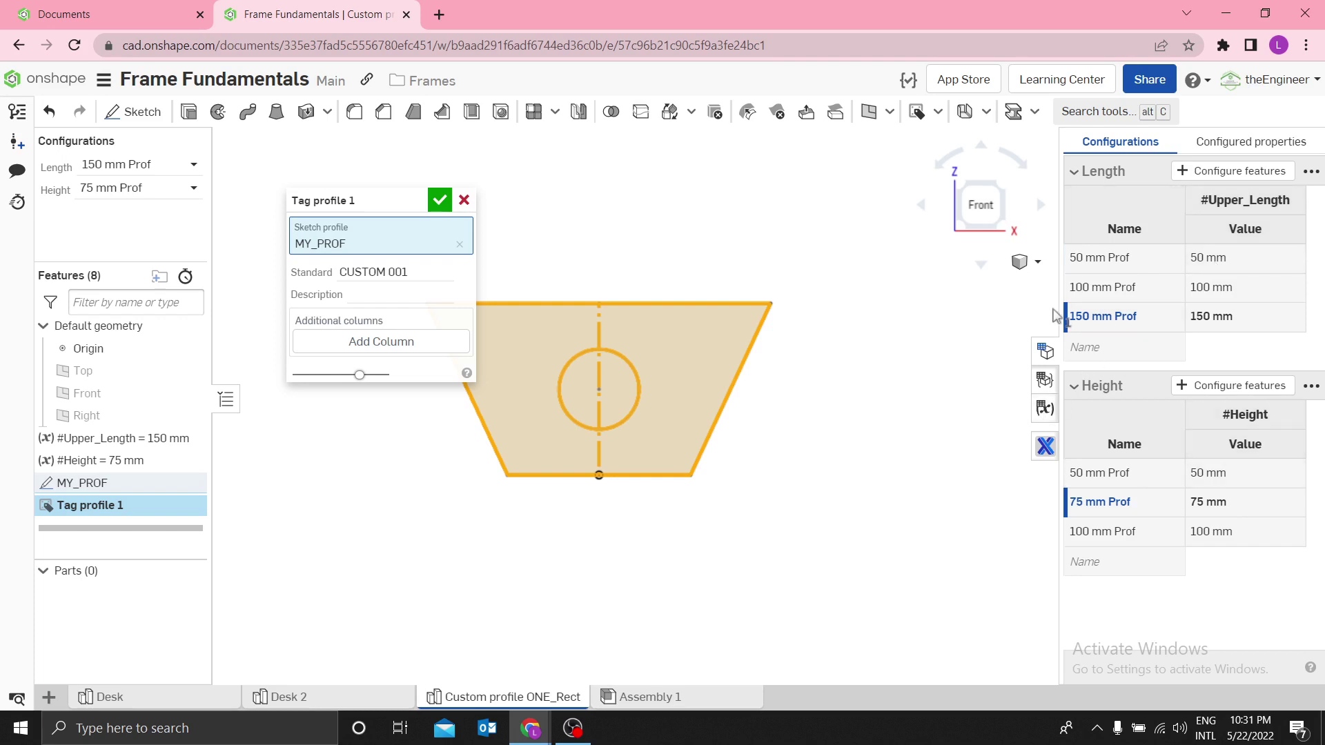
pyautogui.moveTo(1053, 307); pyautogui.dragTo(810, 307)
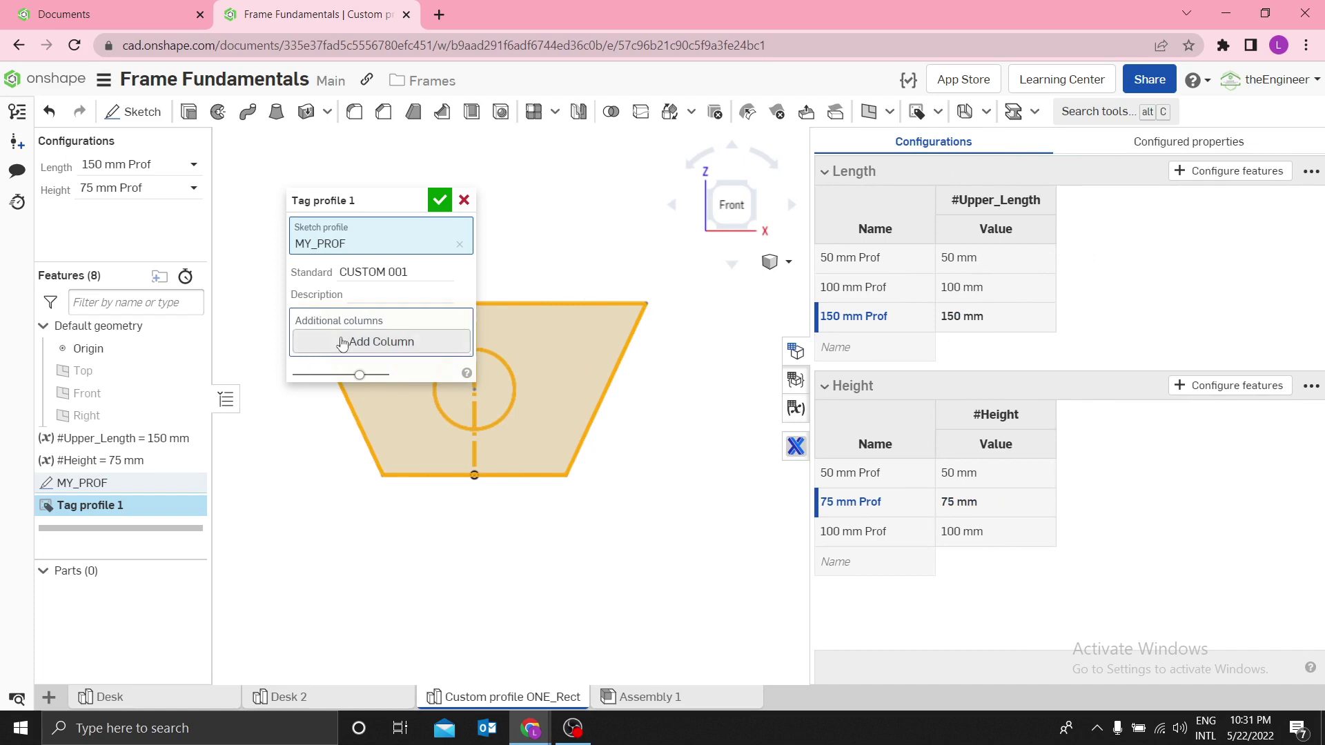
pyautogui.click(360, 293)
pyautogui.rightClick(360, 293)
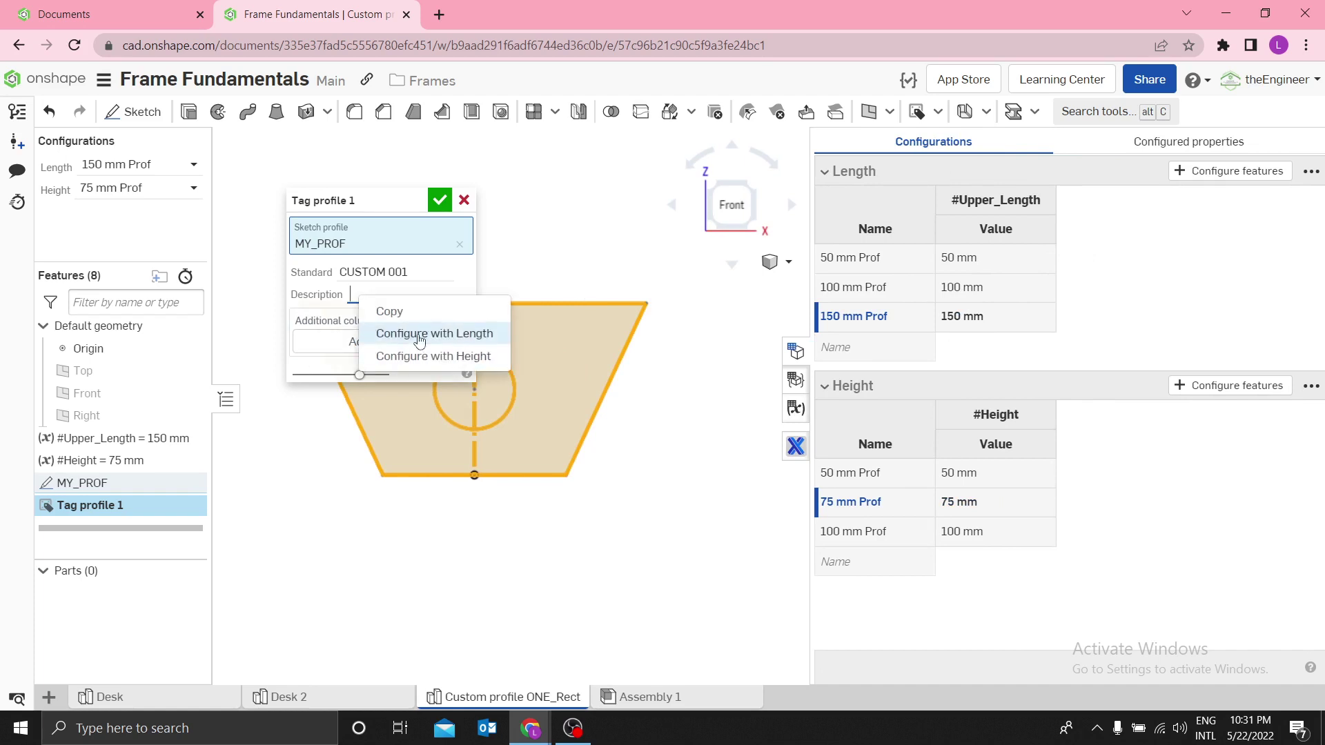
pyautogui.click(419, 334)
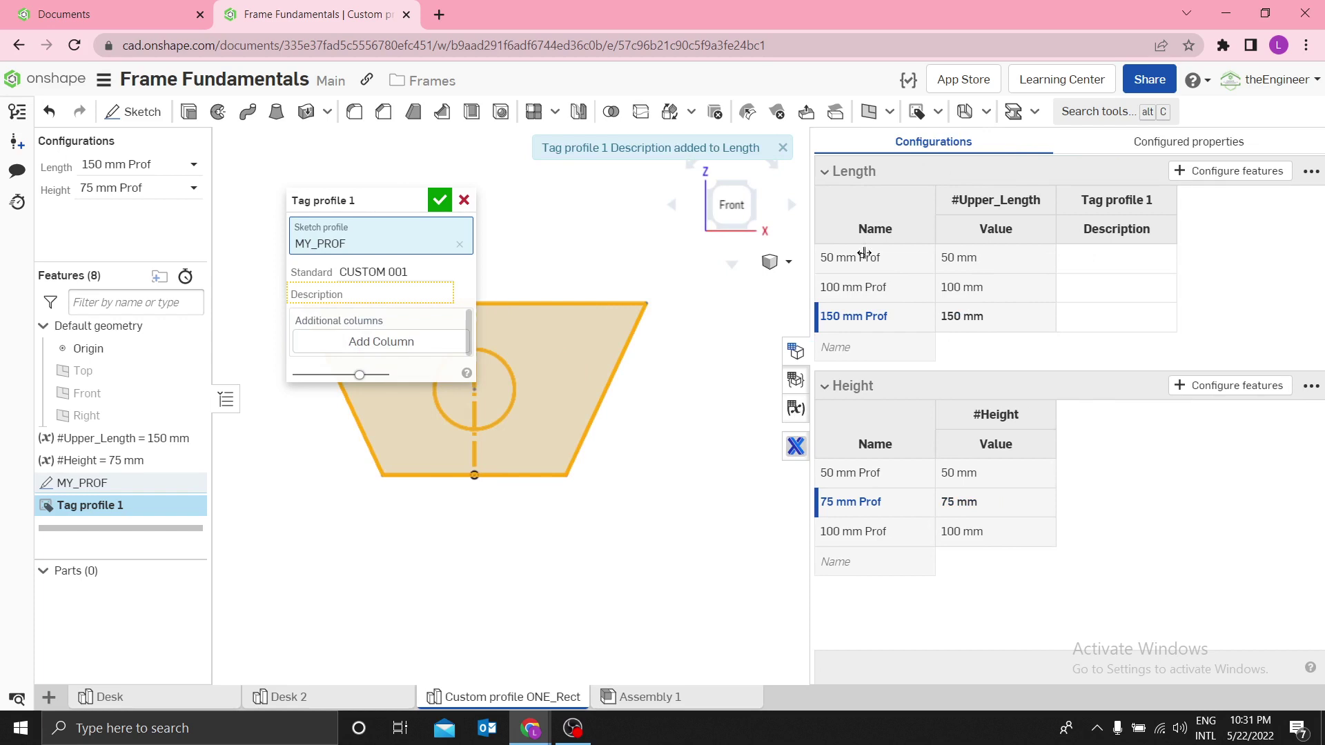
# Step: Fill the Description cells: 50mm Profile, 100mm Profile and 150 mm Profile per Length row
pyautogui.click(1074, 266)
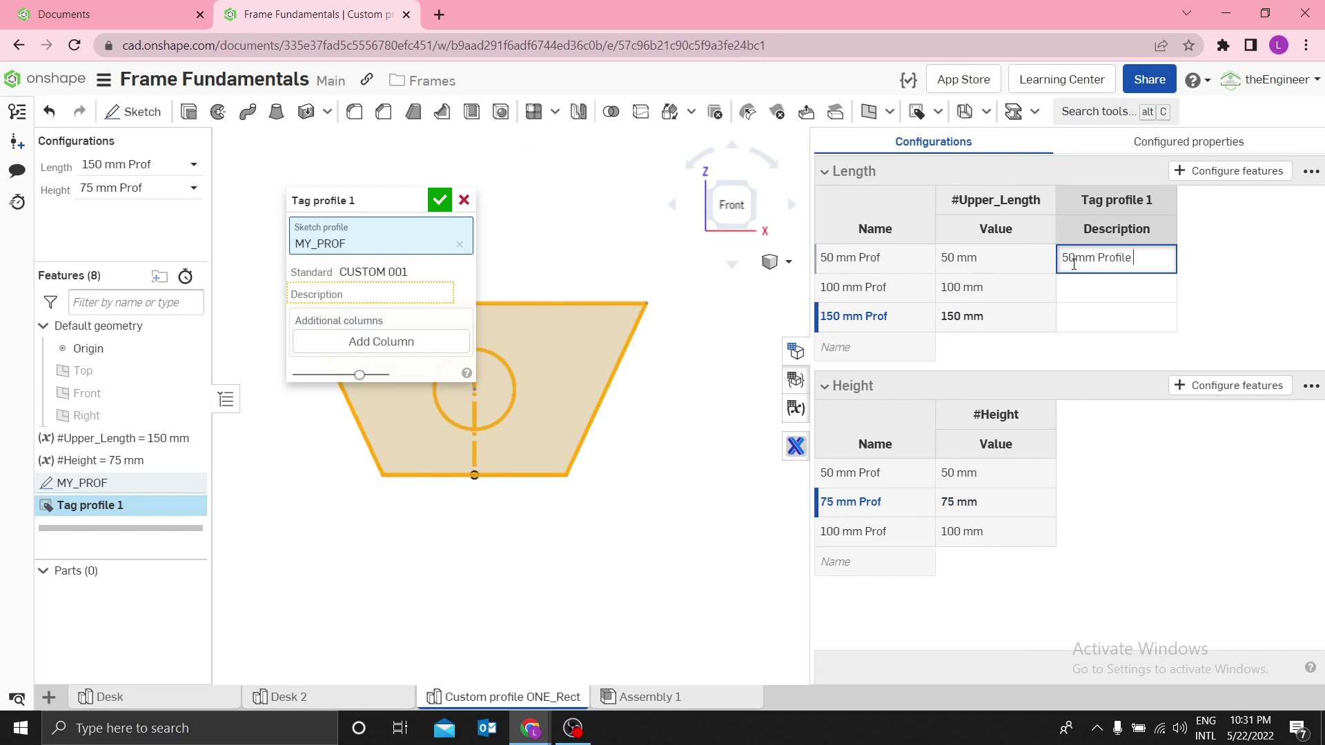
pyautogui.click(1073, 287)
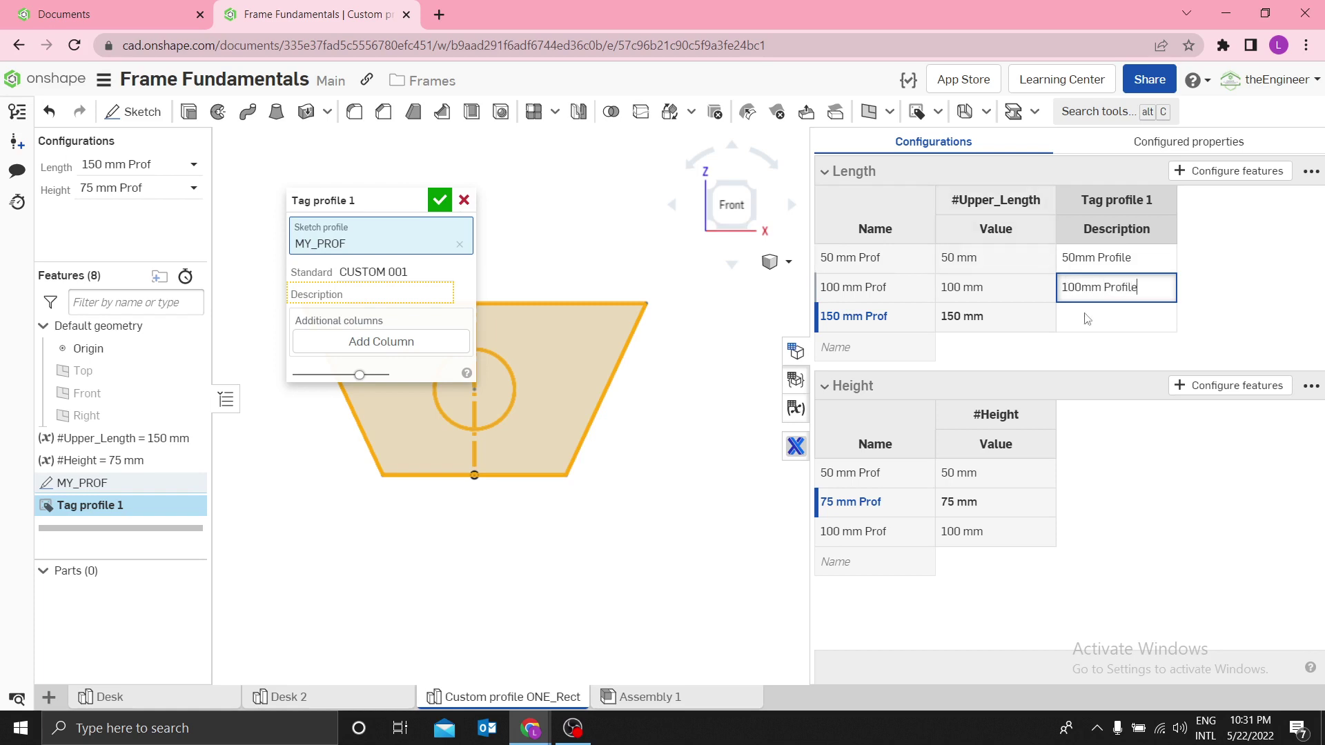
pyautogui.click(1088, 317)
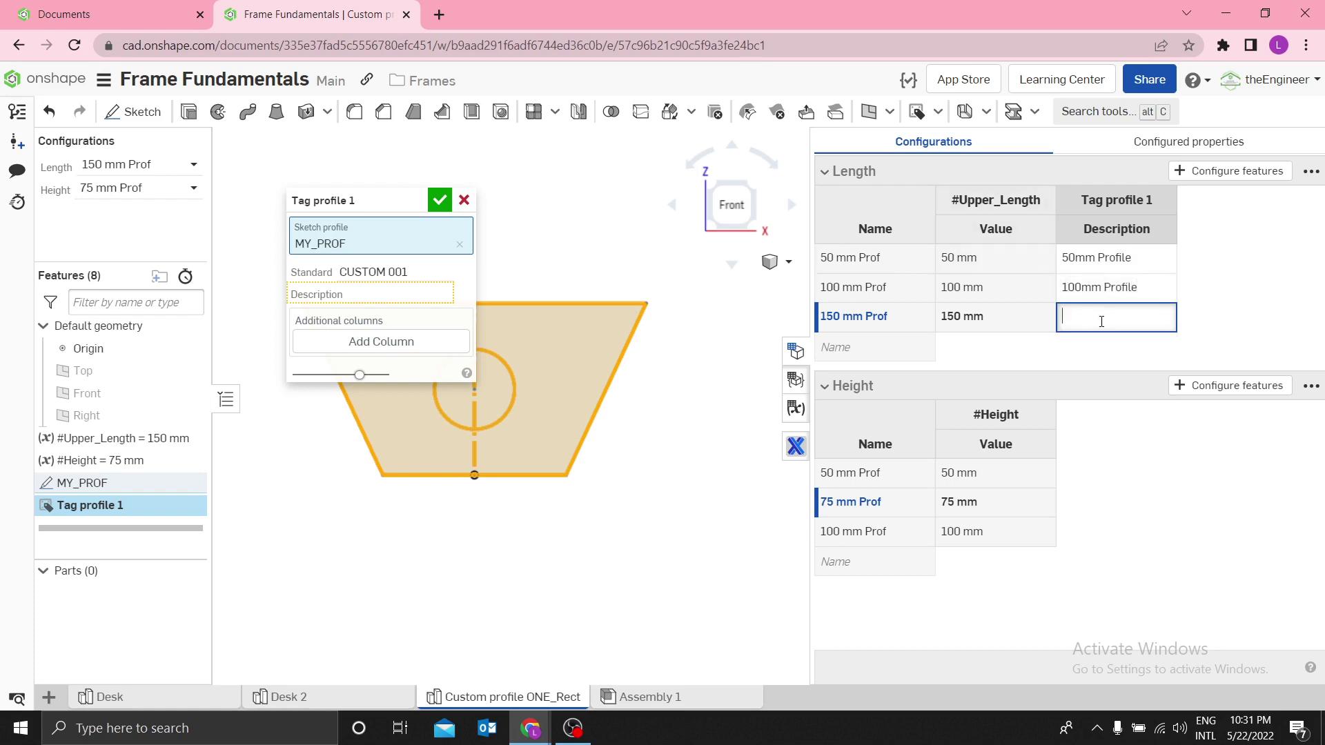
pyautogui.write('150 mm Profile')
pyautogui.press('Return')
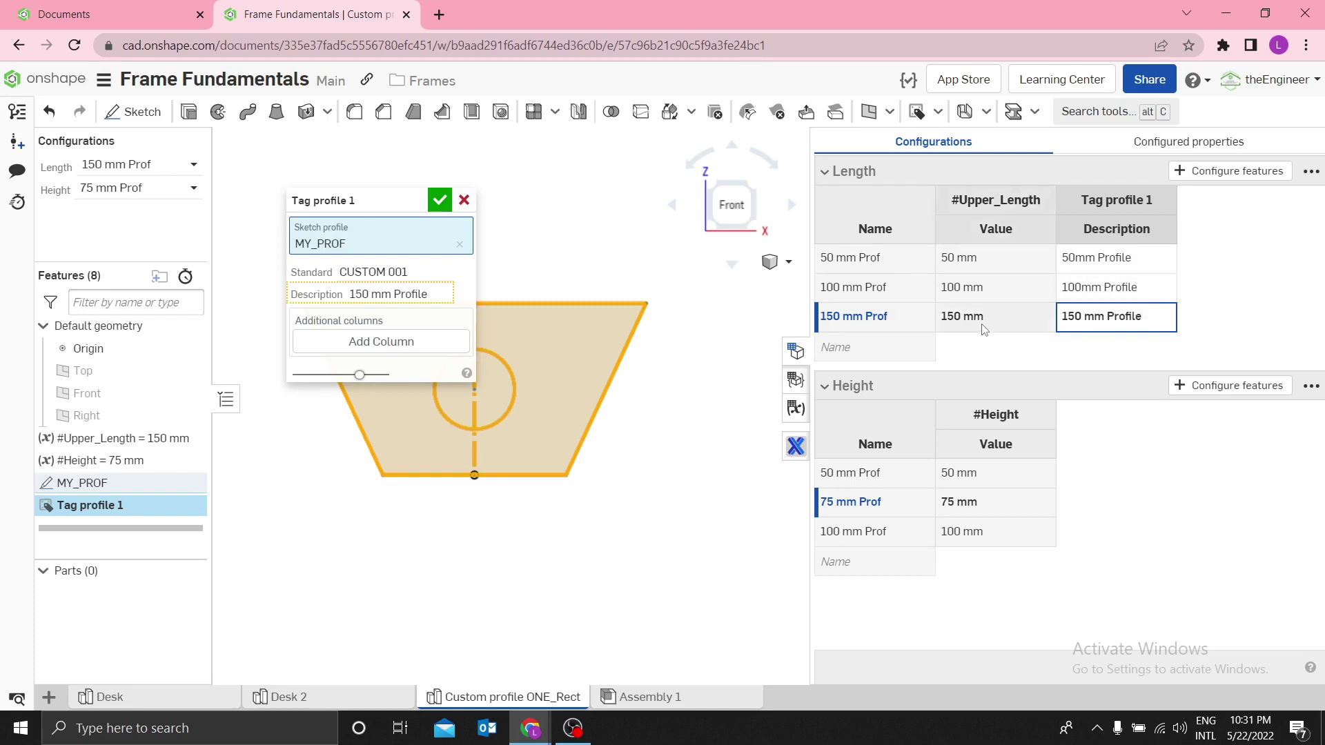
pyautogui.click(1212, 325)
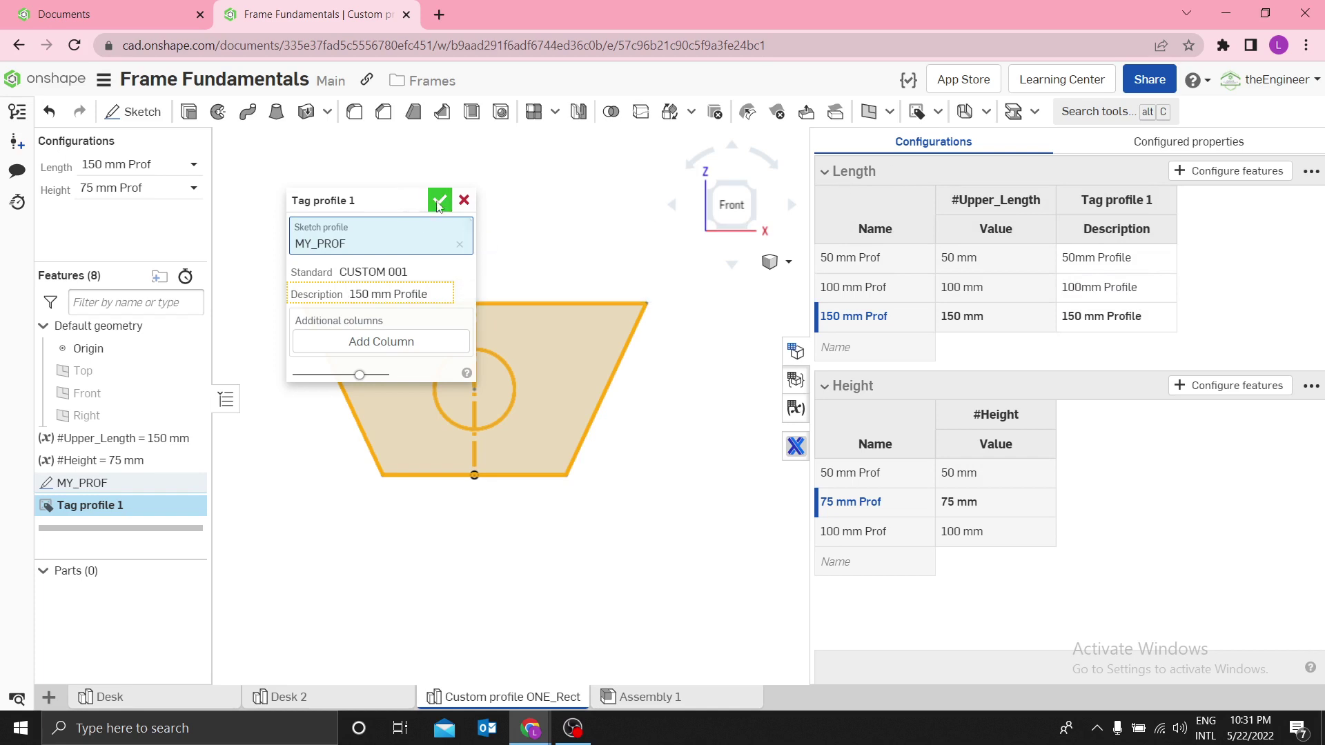
# Step: Add an Owner column to the profile tag and remove the extra empty column
pyautogui.click(368, 345)
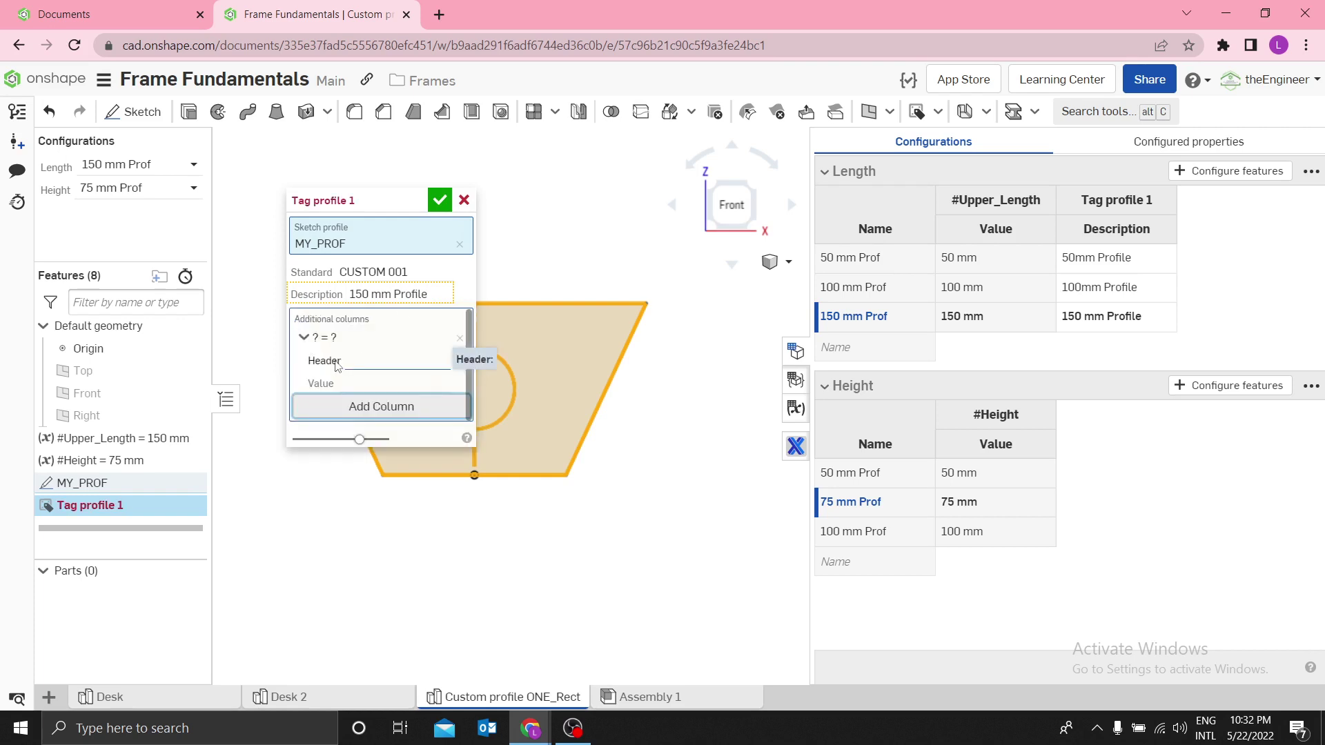
pyautogui.click(357, 365)
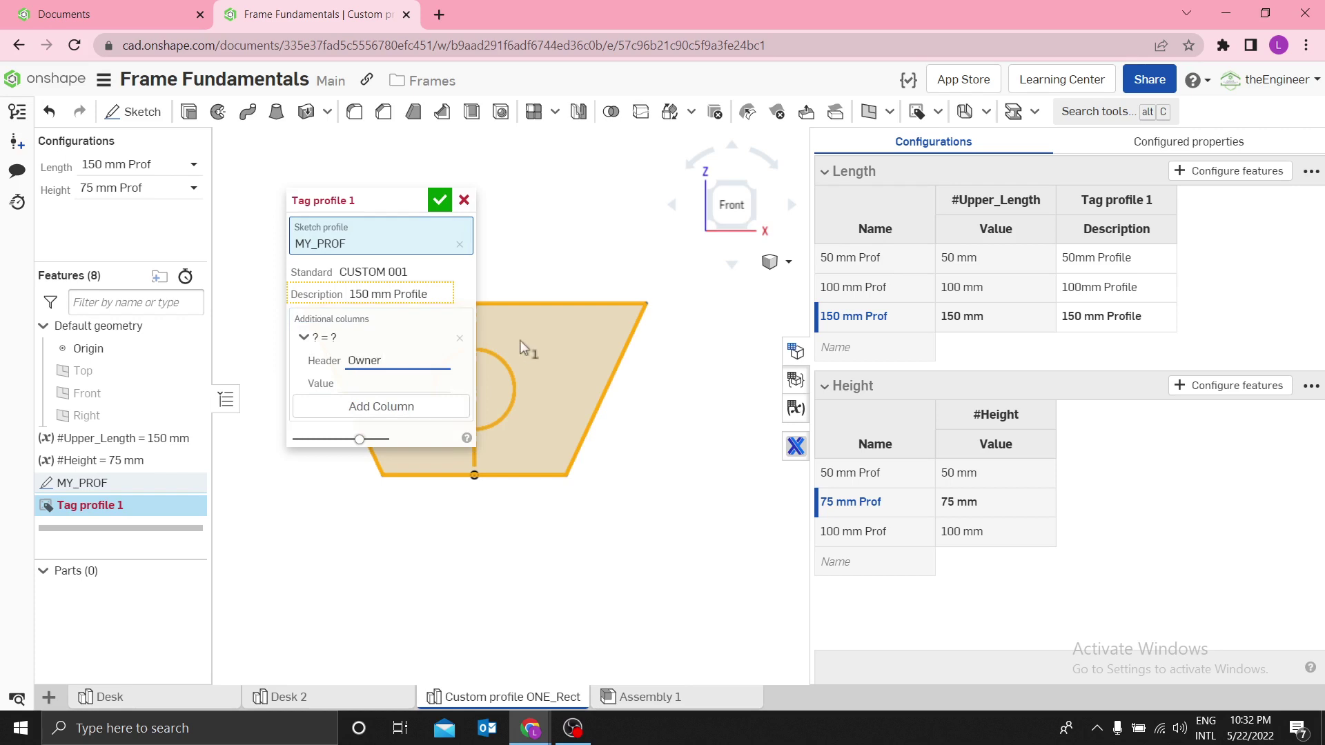
pyautogui.click(359, 406)
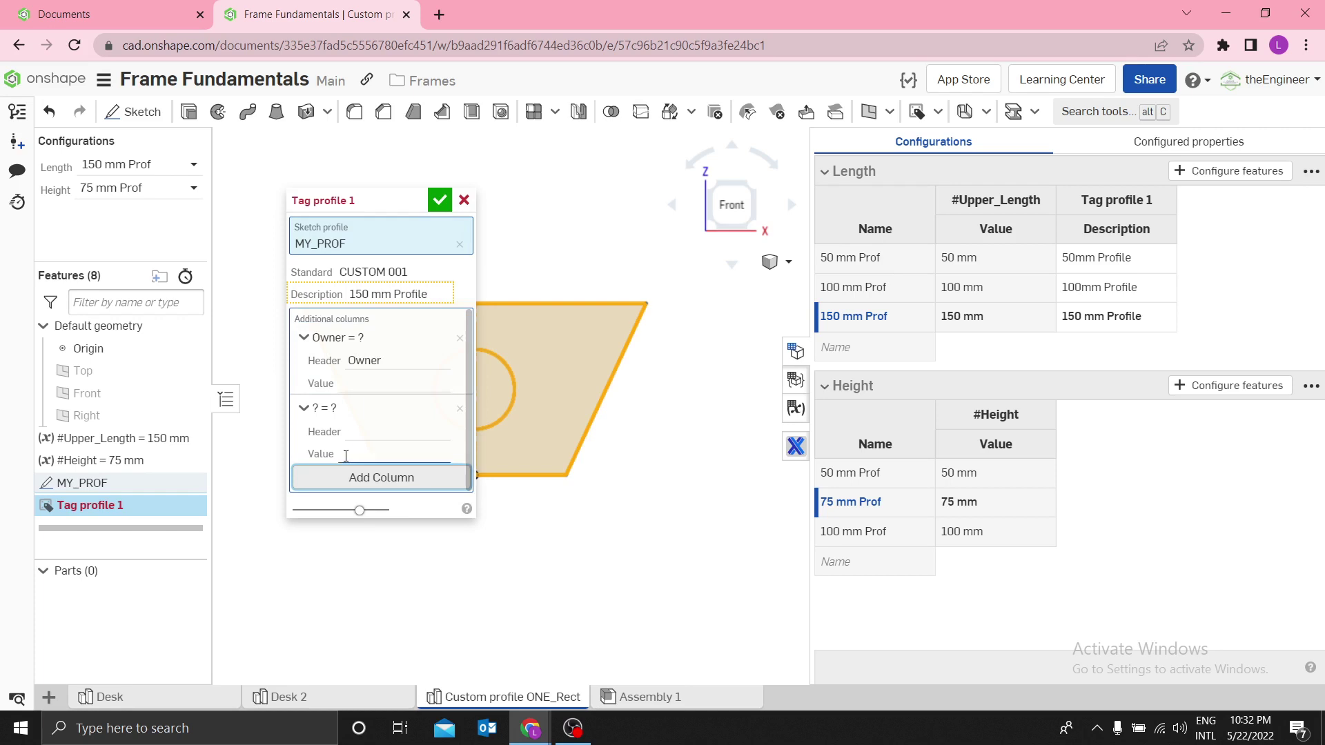
pyautogui.click(460, 408)
# Step: Enter Onshape as the Owner value and accept Tag profile 1
pyautogui.click(381, 388)
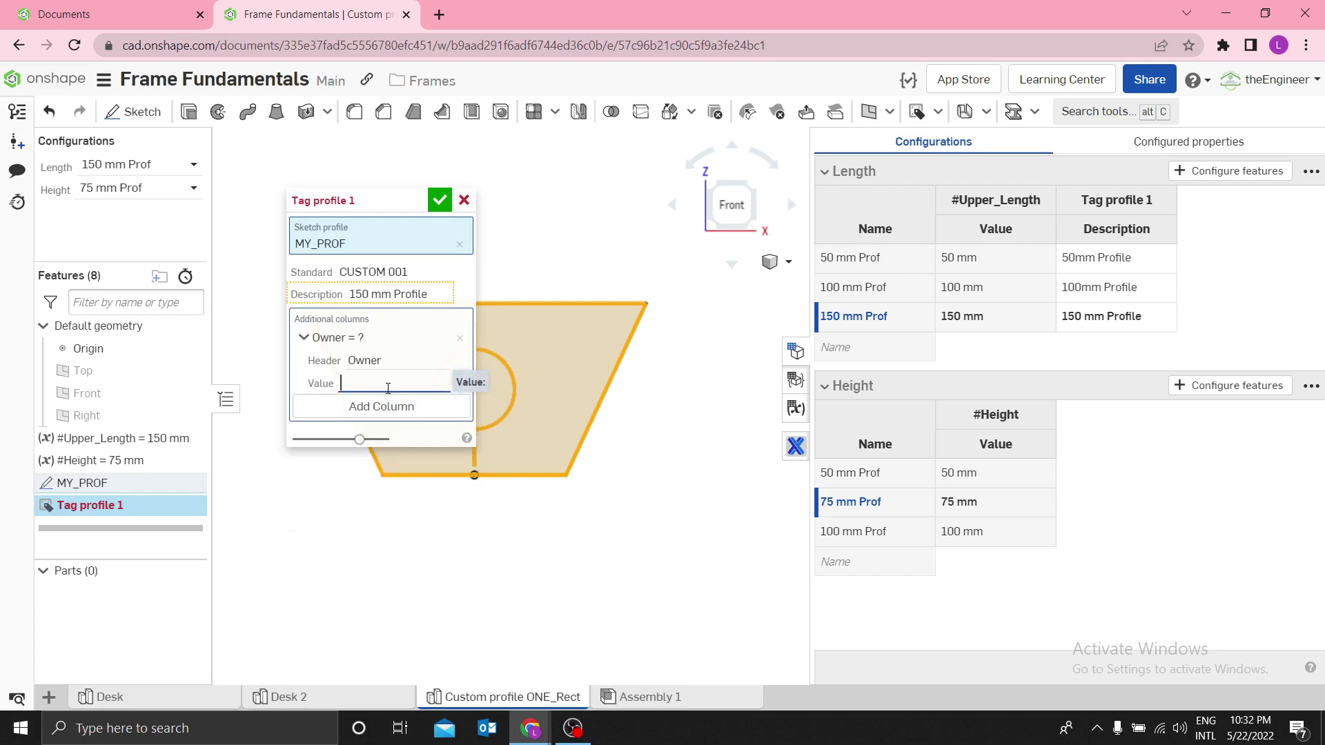
pyautogui.write('ONshape')
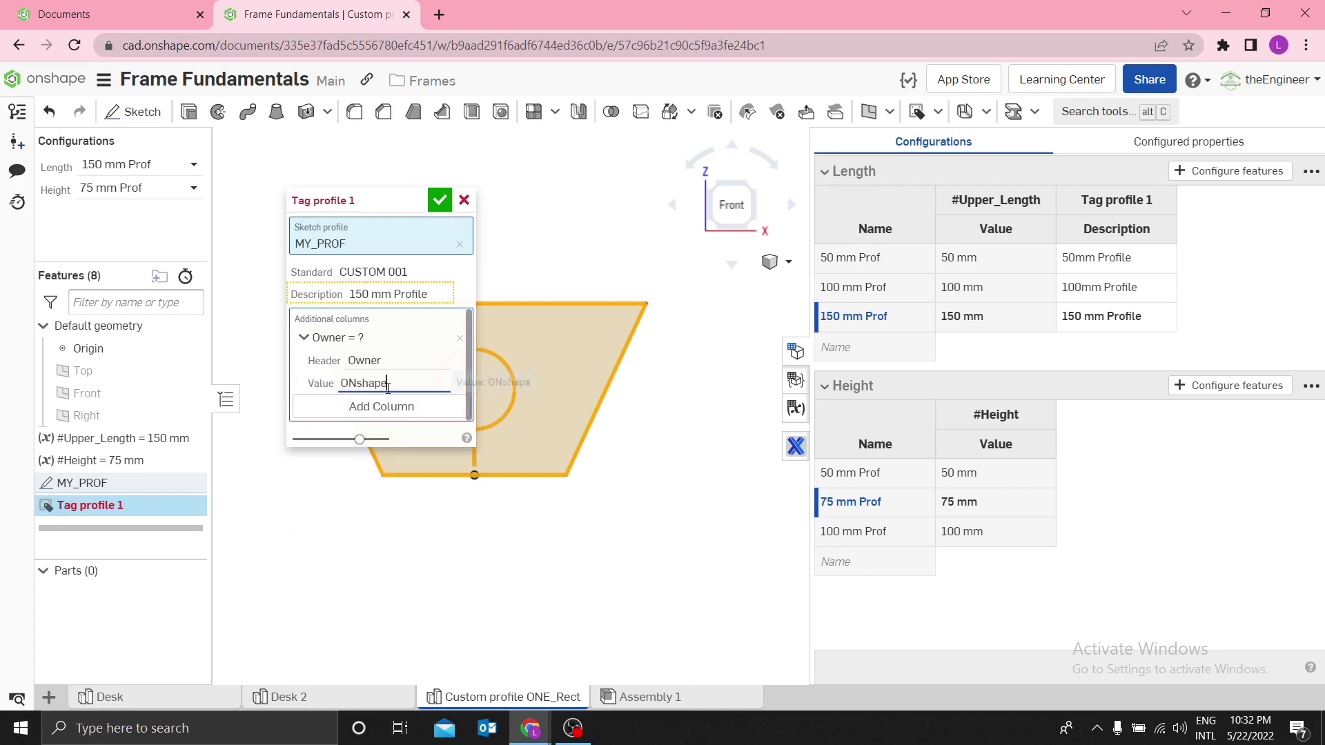
pyautogui.press('BackSpace')
pyautogui.press('BackSpace')
pyautogui.press('BackSpace')
pyautogui.press('BackSpace')
pyautogui.press('BackSpace')
pyautogui.press('BackSpace')
pyautogui.write('n')
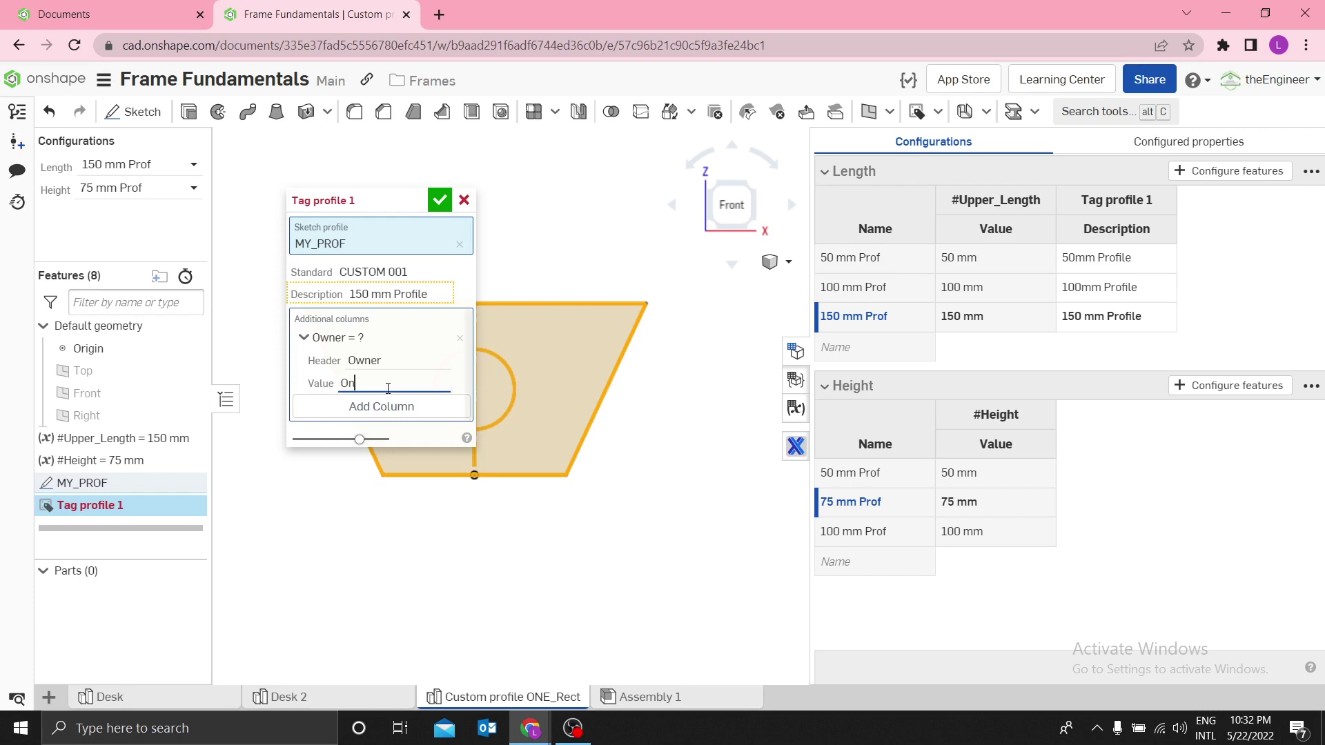
pyautogui.write('shape')
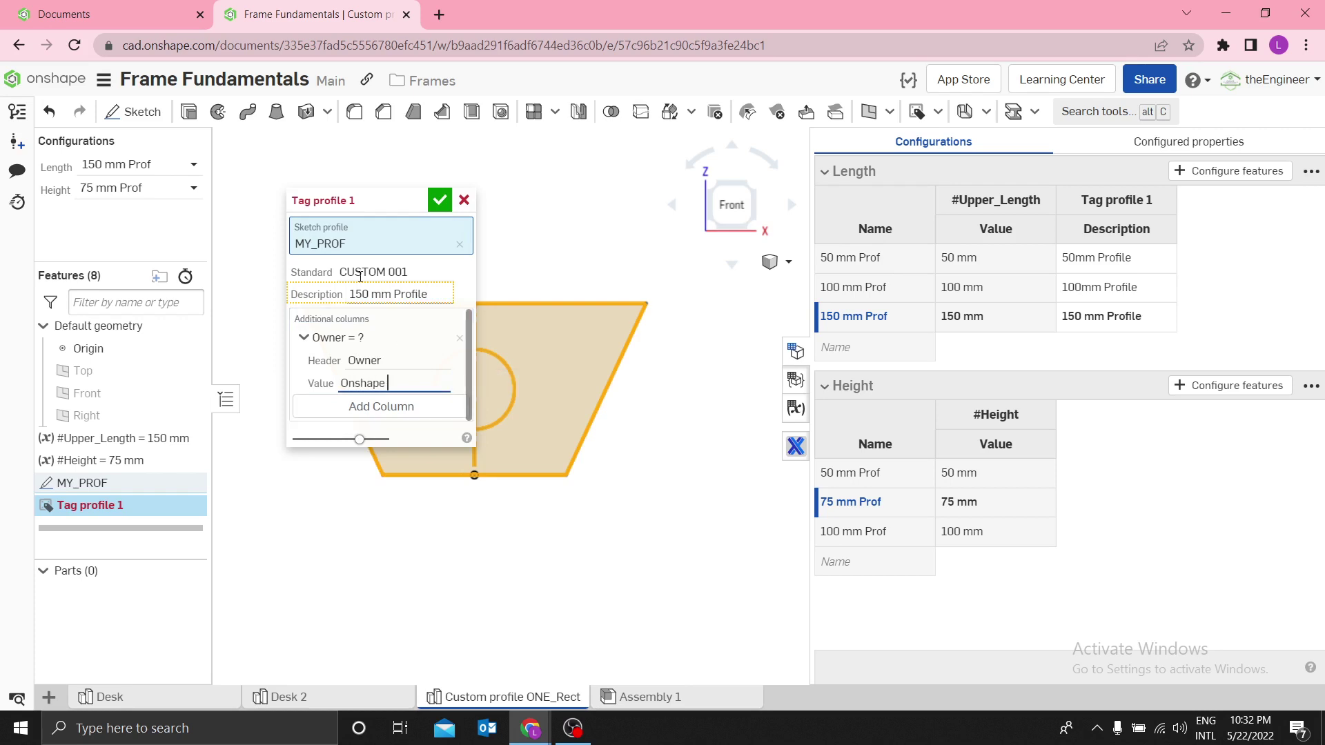
pyautogui.doubleClick(390, 360)
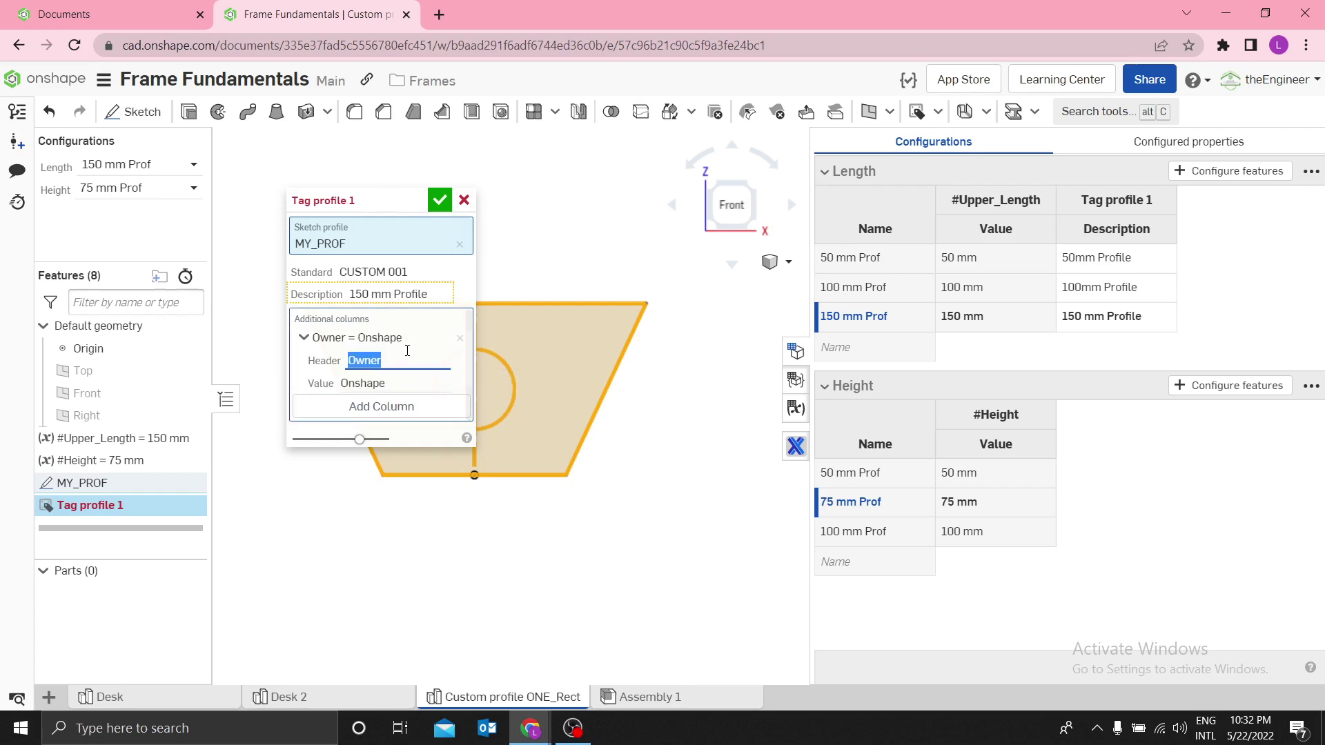
pyautogui.click(439, 201)
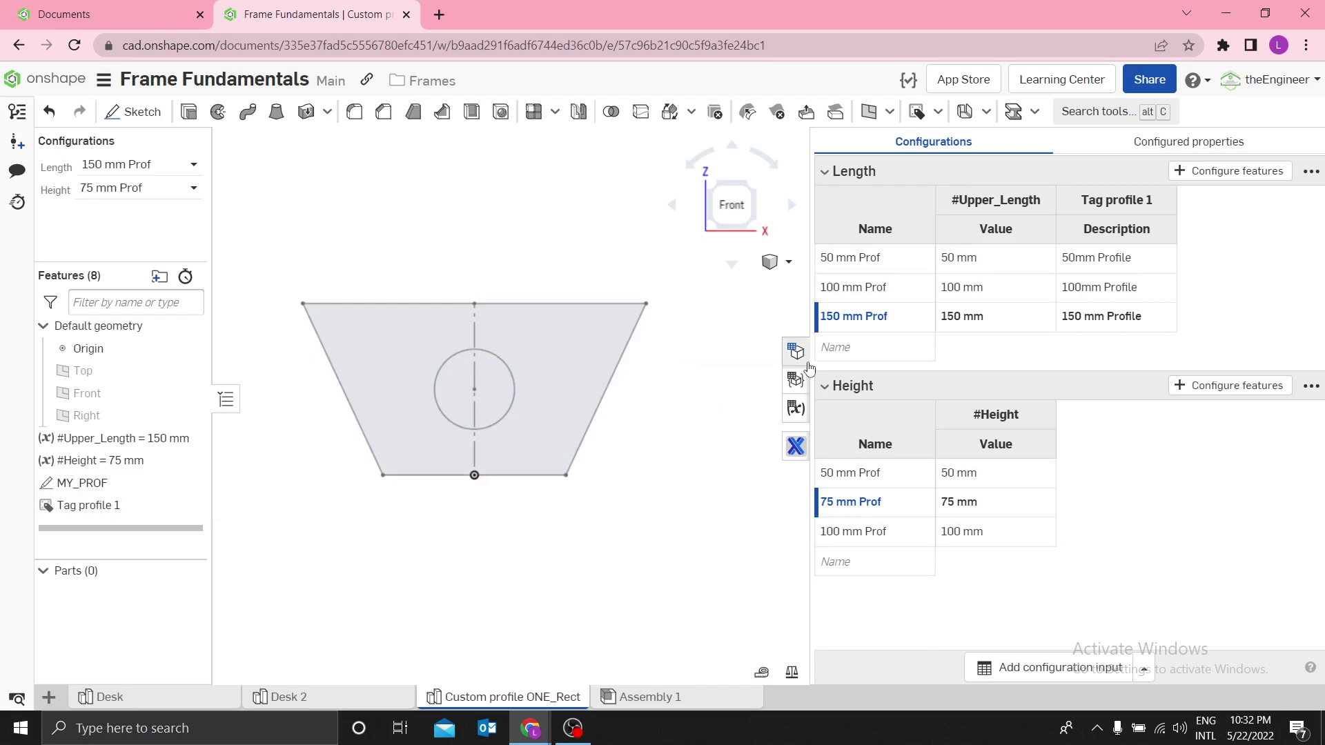
# Step: Narrow the Configurations panel, then create Part Studio 1 and switch to it
pyautogui.moveTo(813, 355); pyautogui.dragTo(1028, 355)
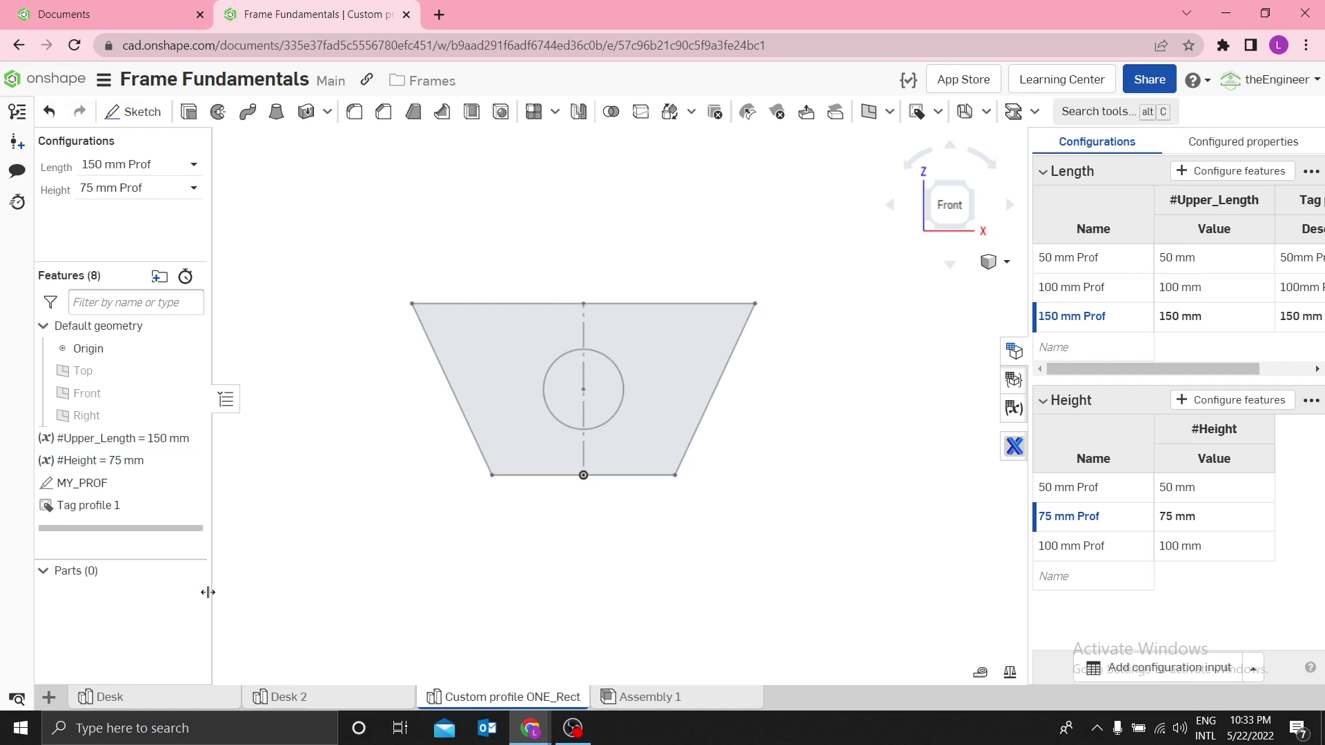
pyautogui.click(49, 697)
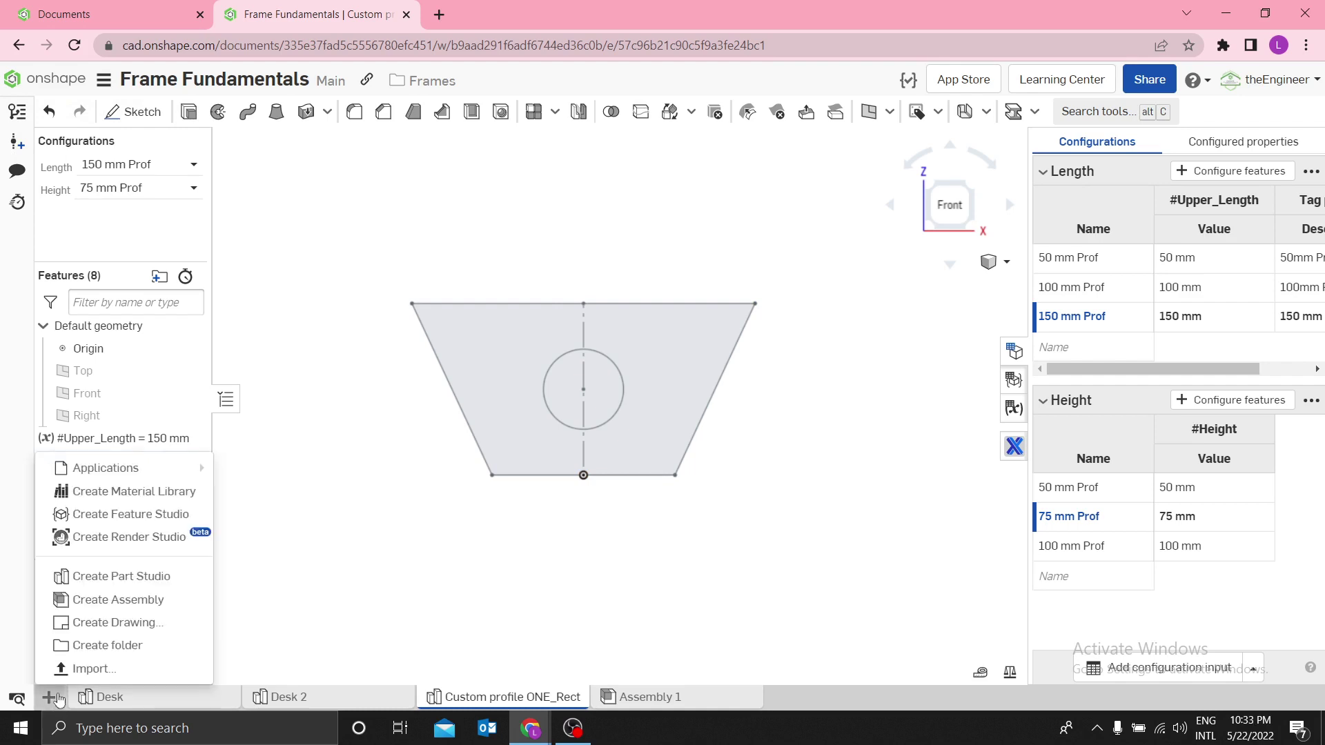
pyautogui.click(130, 578)
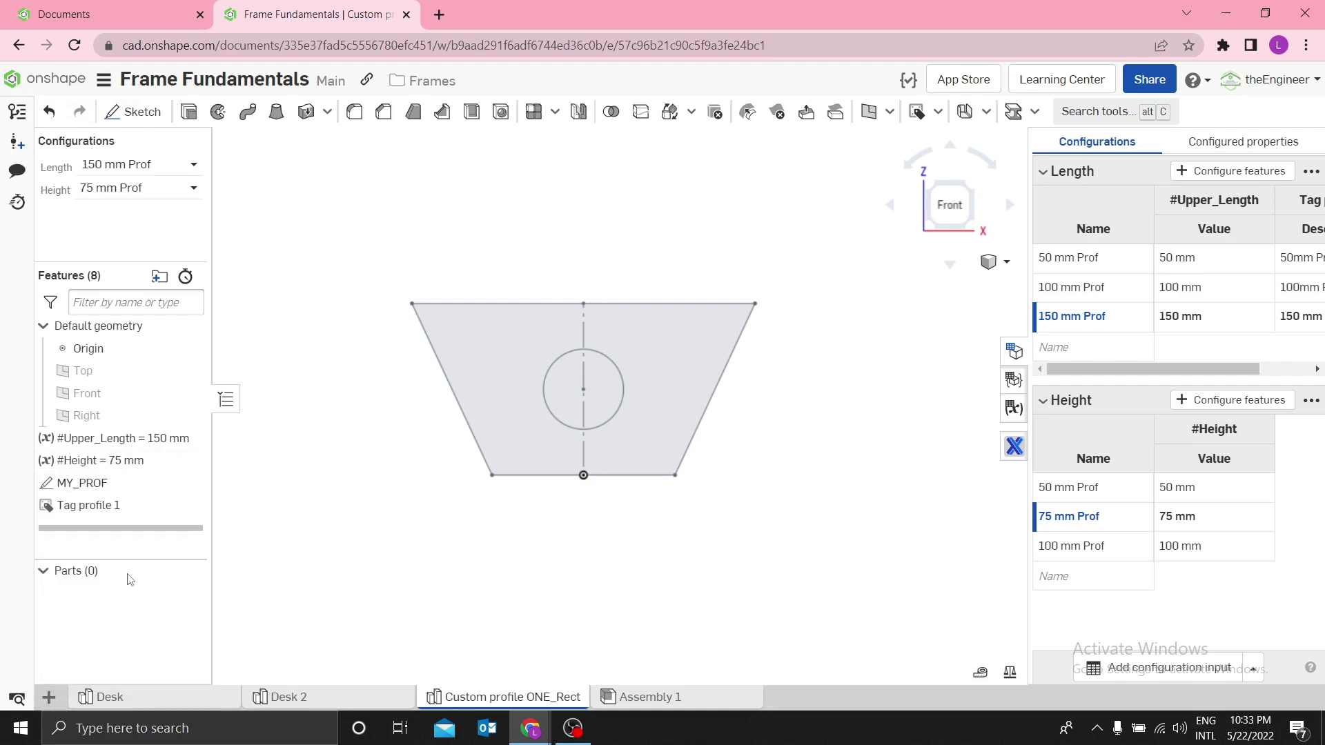
pyautogui.click(693, 693)
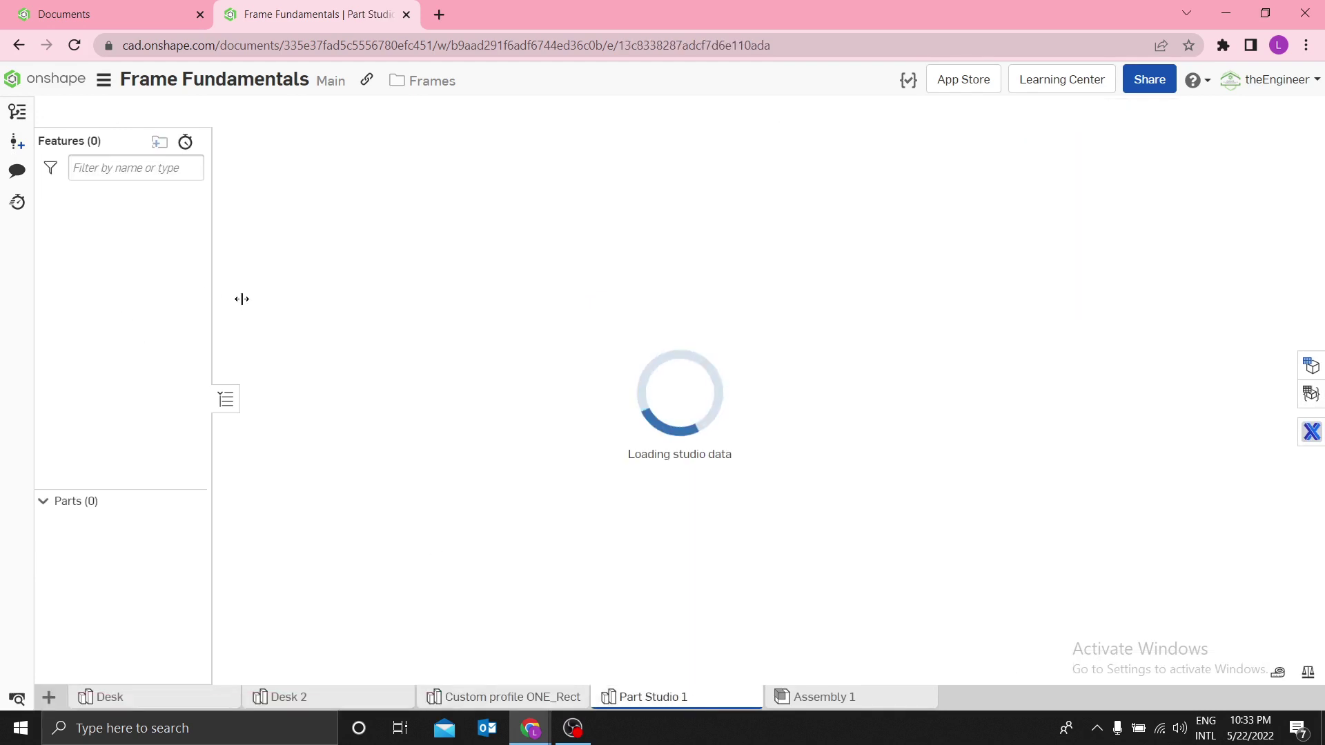
# Step: Start a sketch on the Front plane and draw a rectangle centred on the origin
pyautogui.click(620, 255)
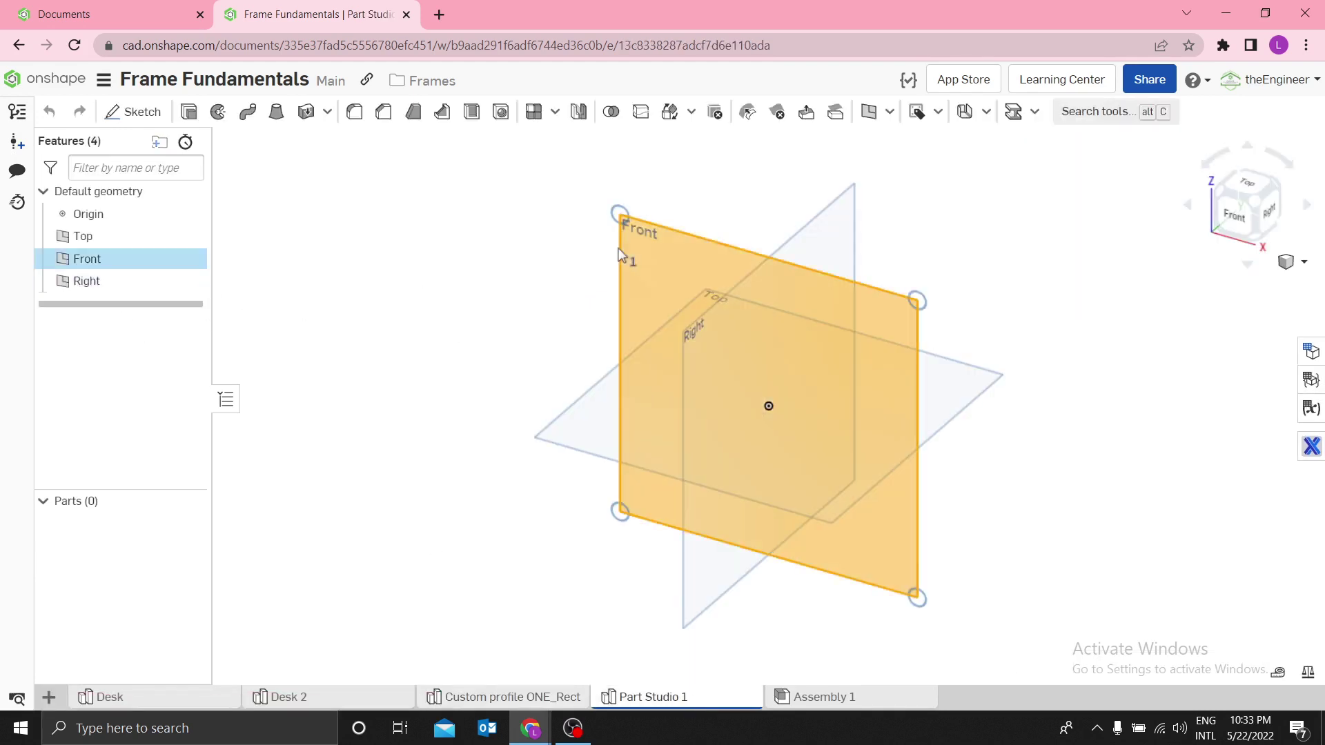
pyautogui.rightClick(651, 255)
pyautogui.click(673, 231)
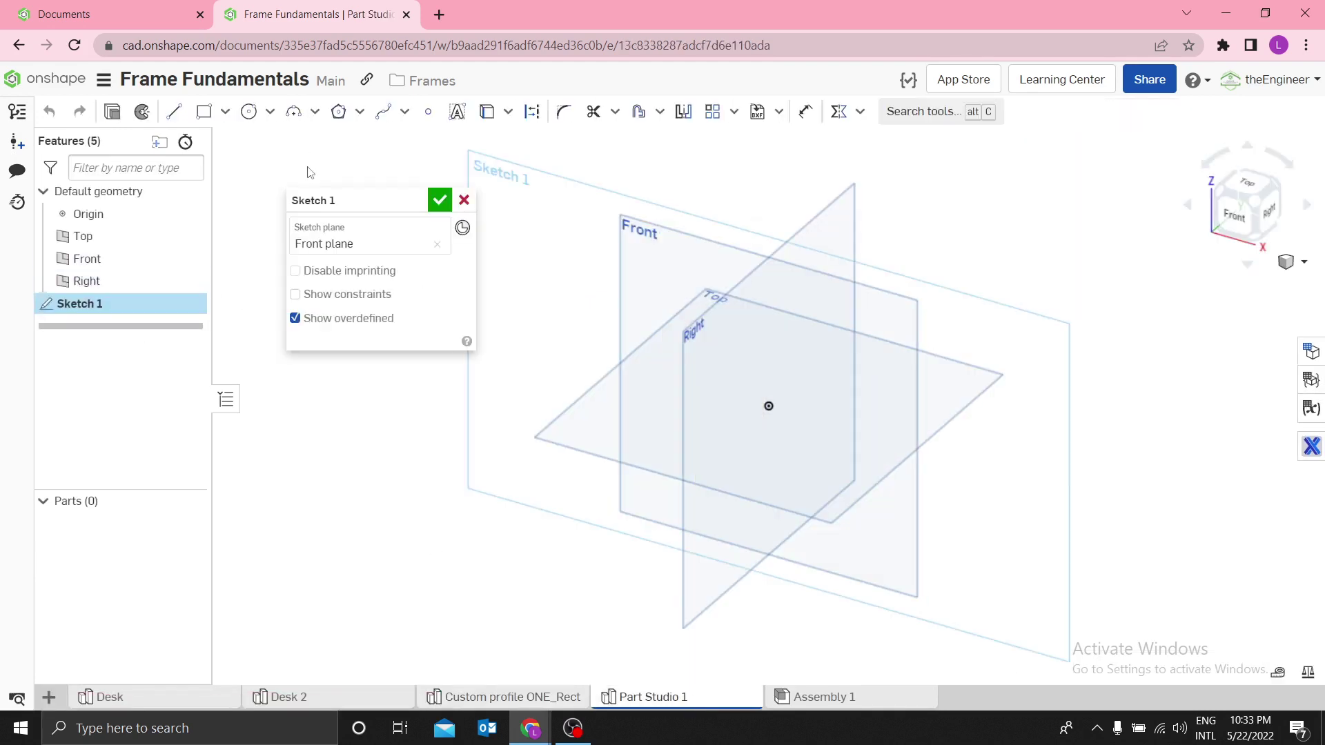
pyautogui.press('g')
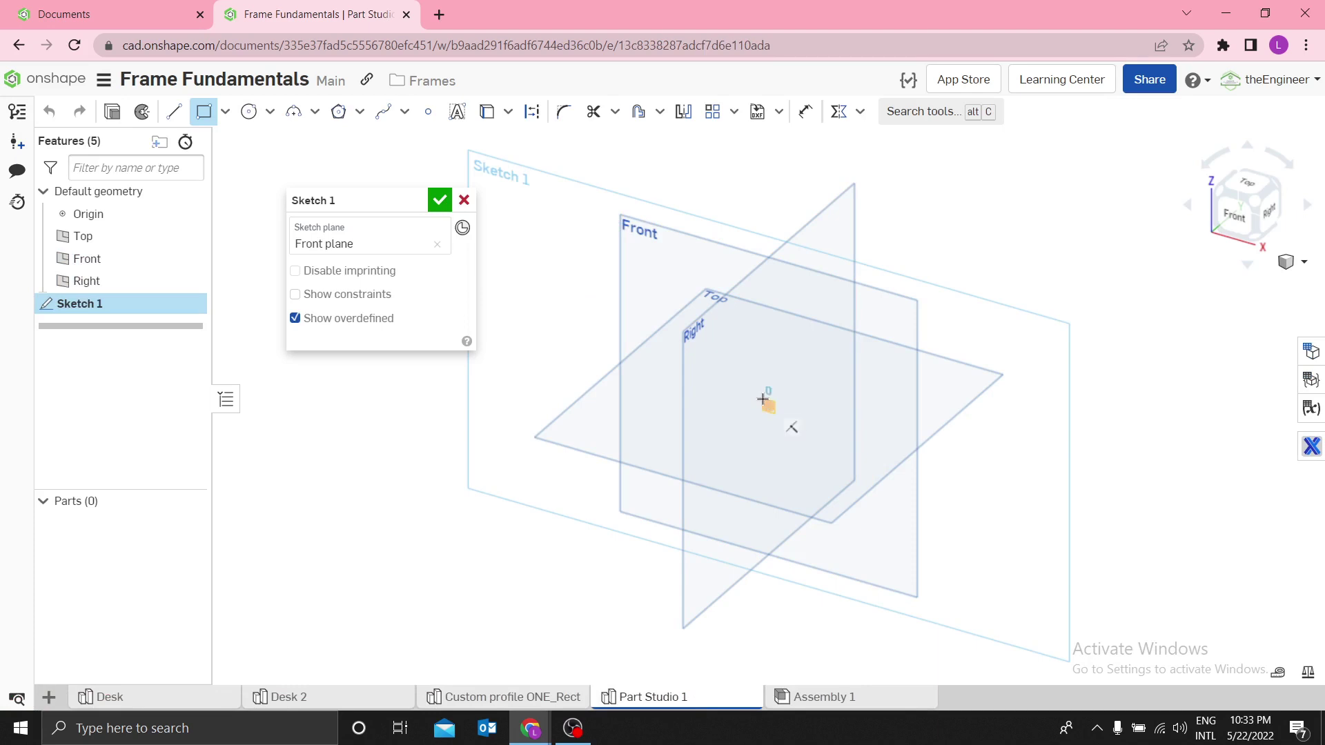
pyautogui.click(763, 400)
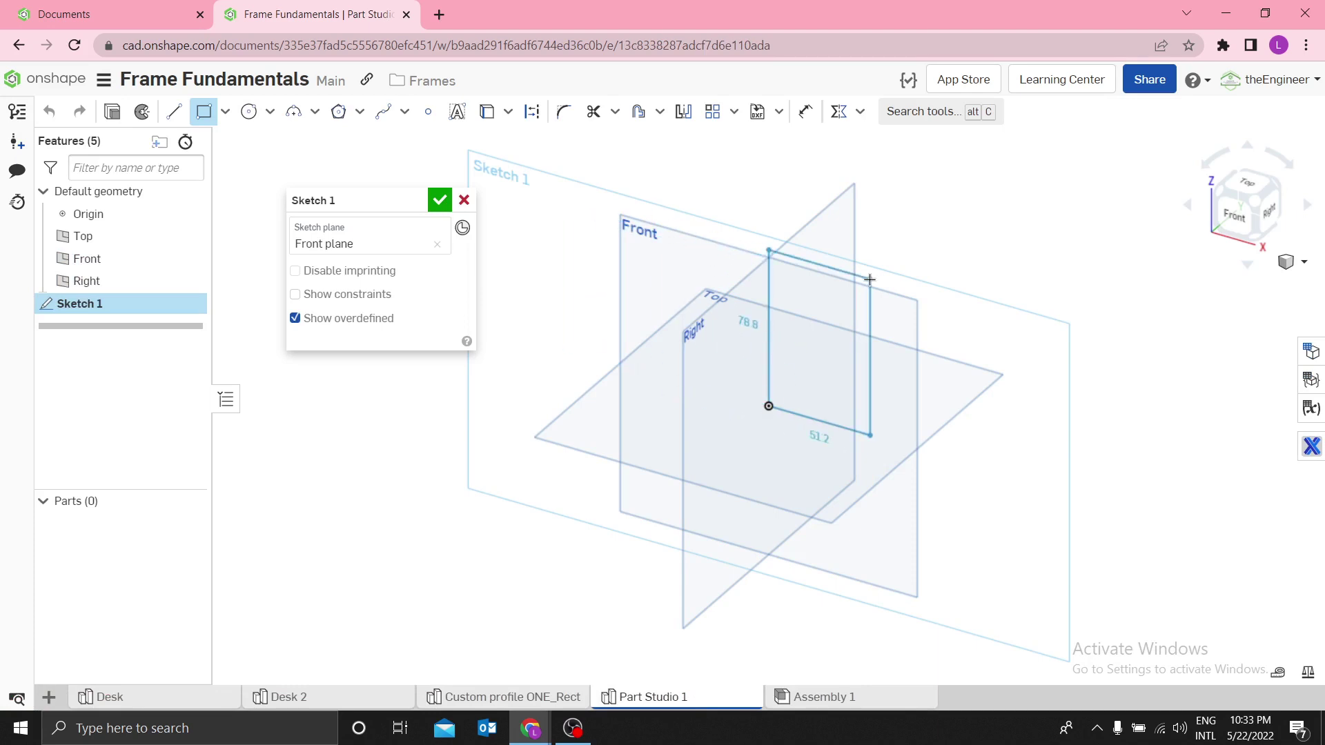
pyautogui.press('Escape')
pyautogui.press('g')
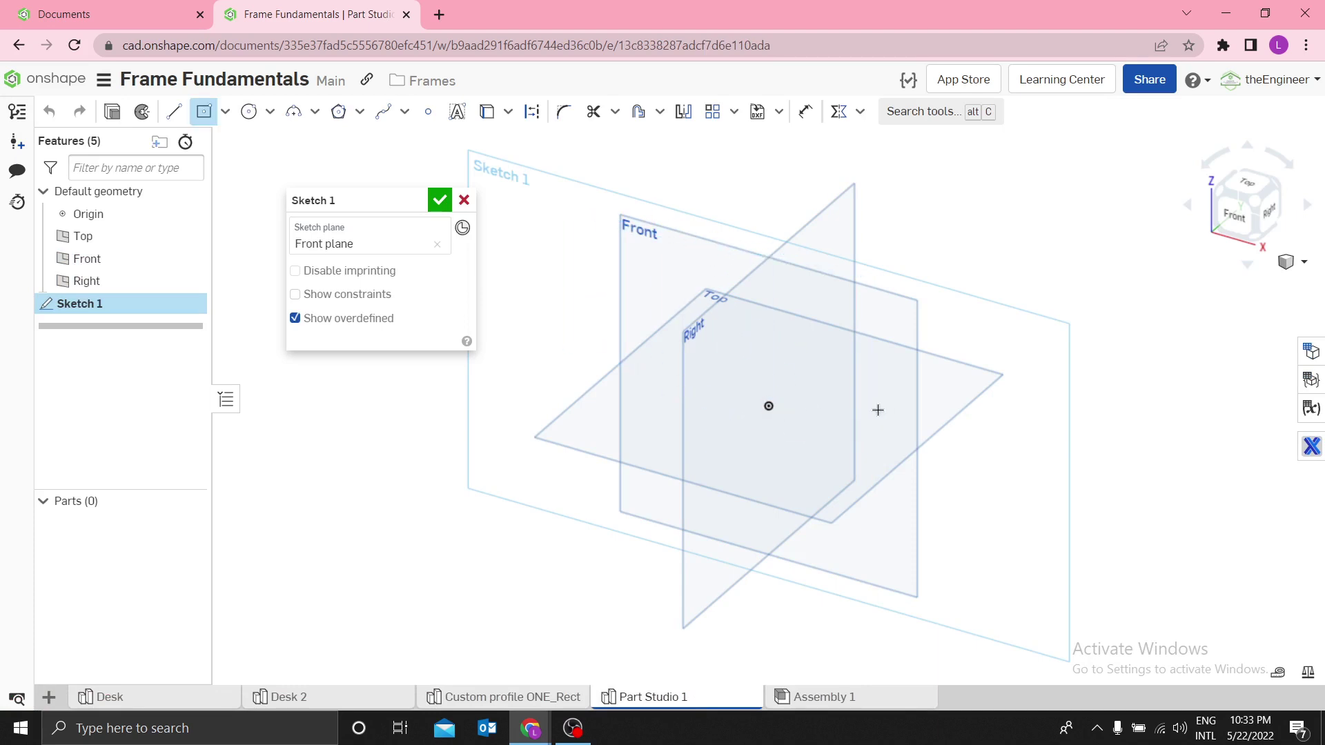
pyautogui.press('n')
pyautogui.click(768, 405)
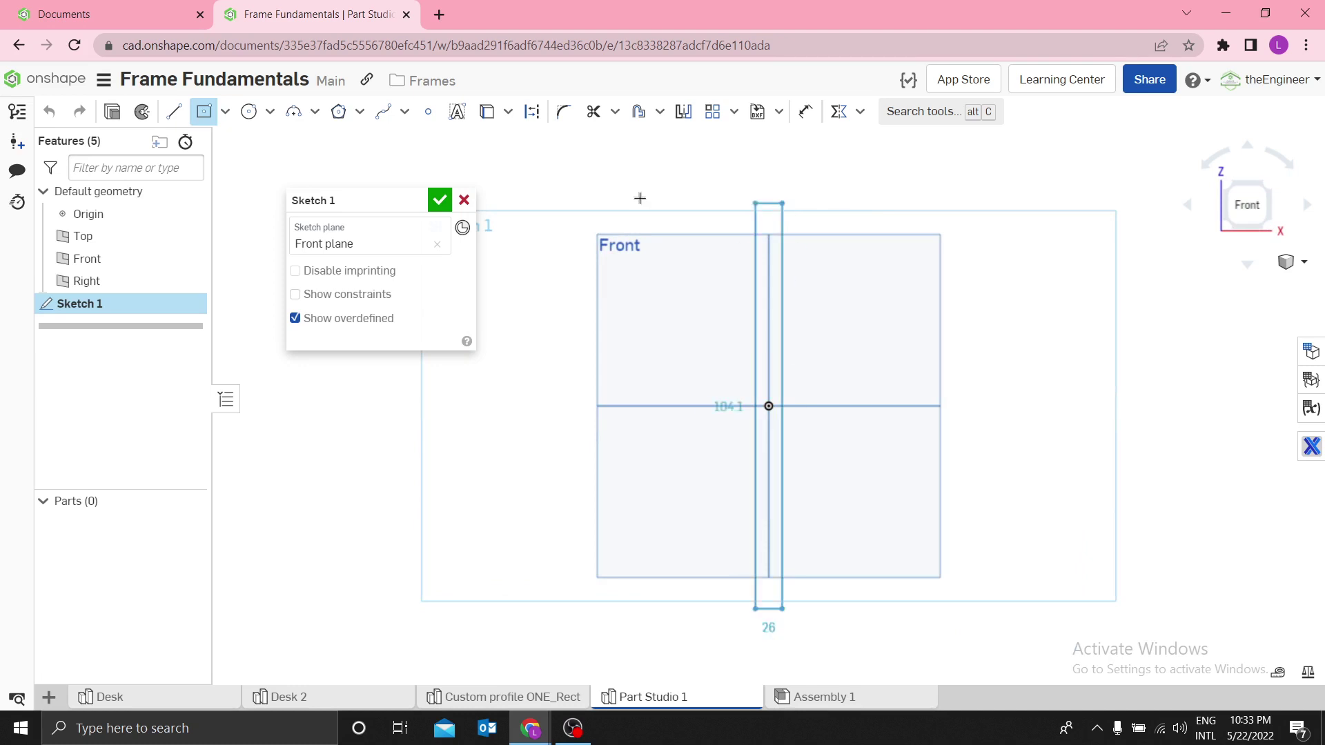
# Step: Dimension the rectangle's width to 1000 mm and height to 800 mm
pyautogui.press('d')
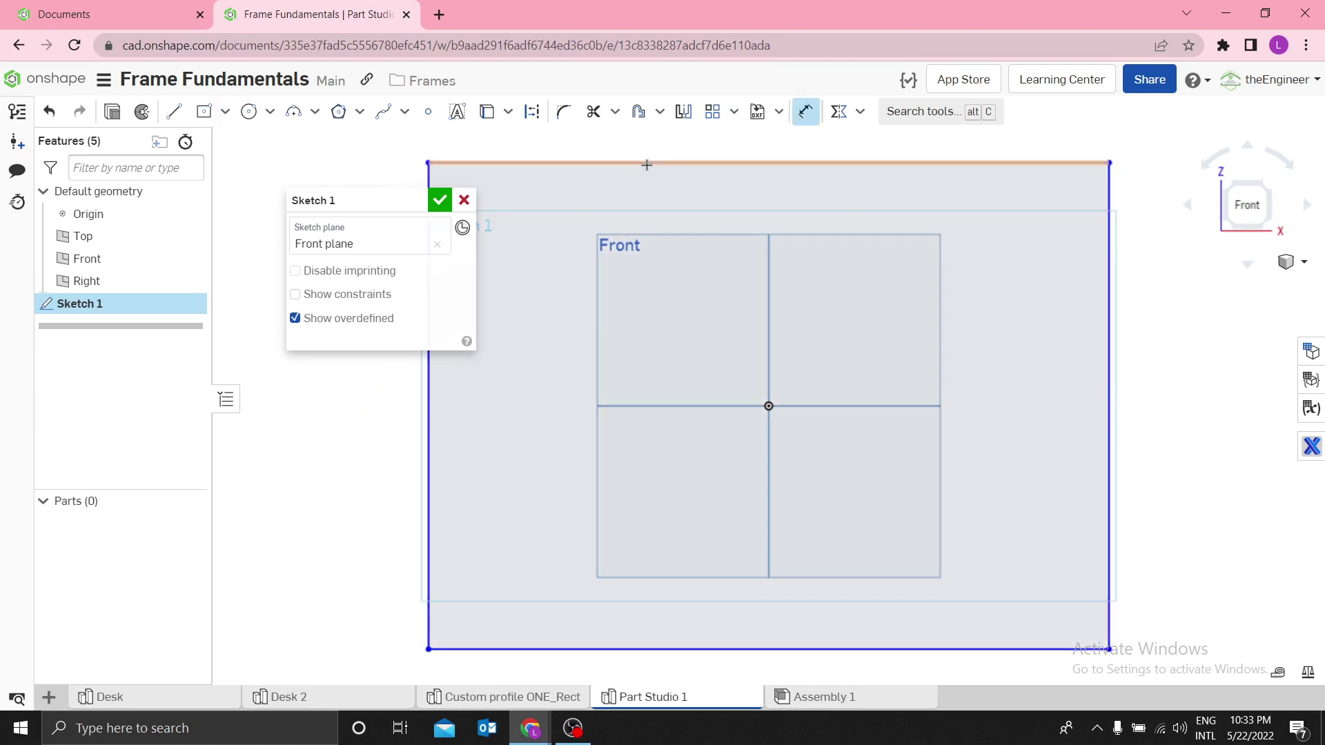
pyautogui.click(645, 162)
pyautogui.scroll(-3, 739, 256)
pyautogui.click(720, 170)
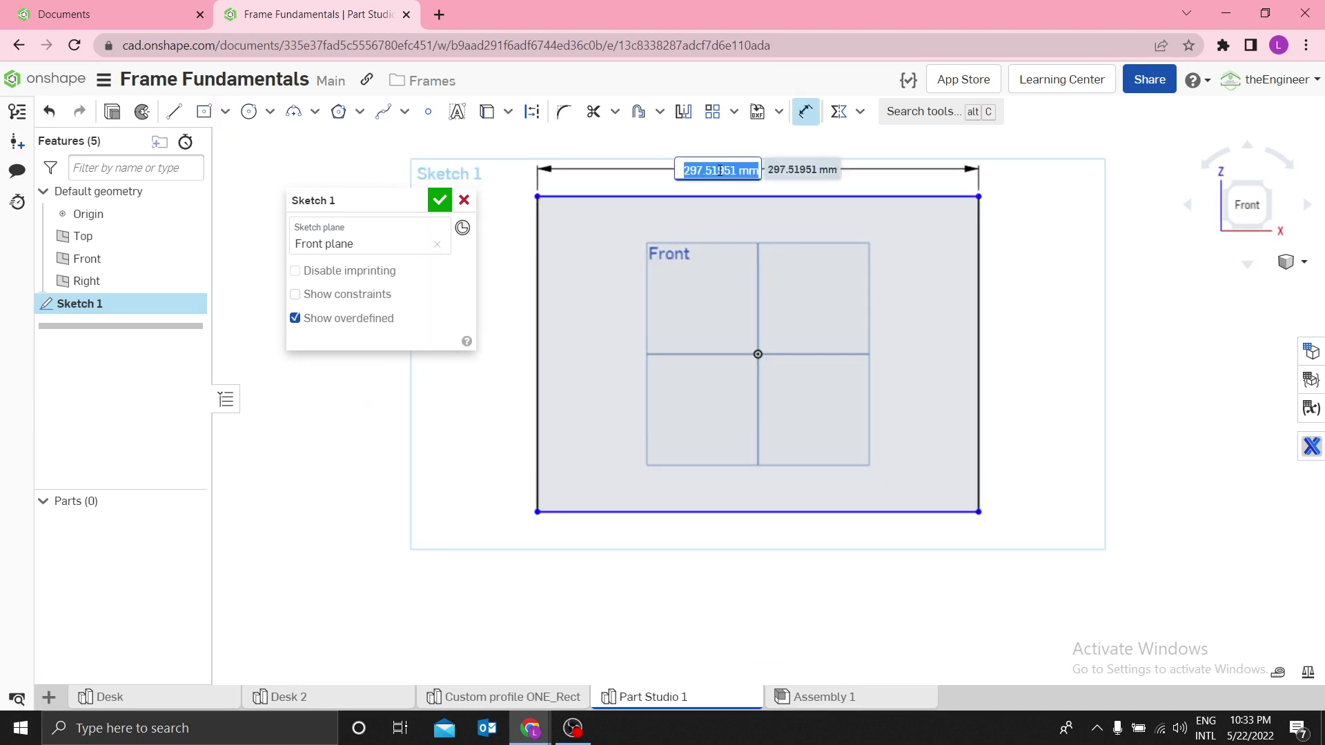
pyautogui.write('1000')
pyautogui.press('Return')
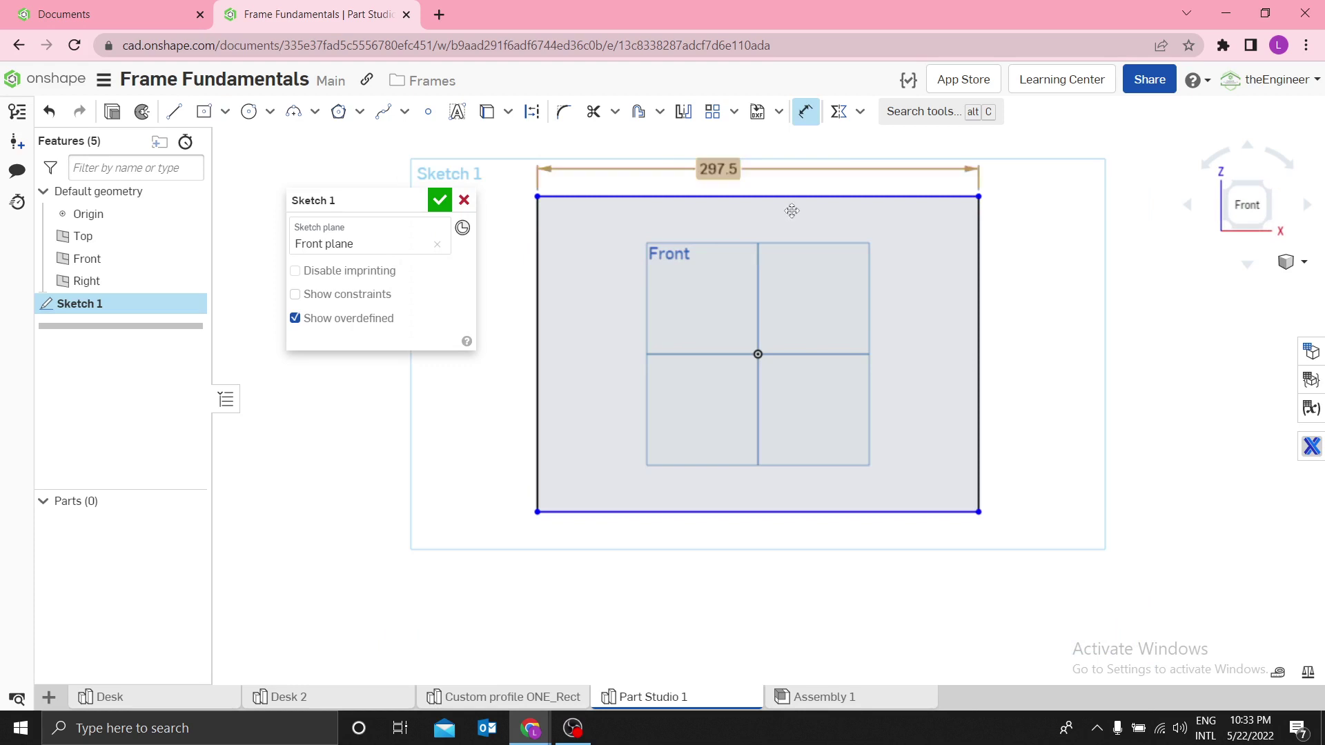
pyautogui.press('f')
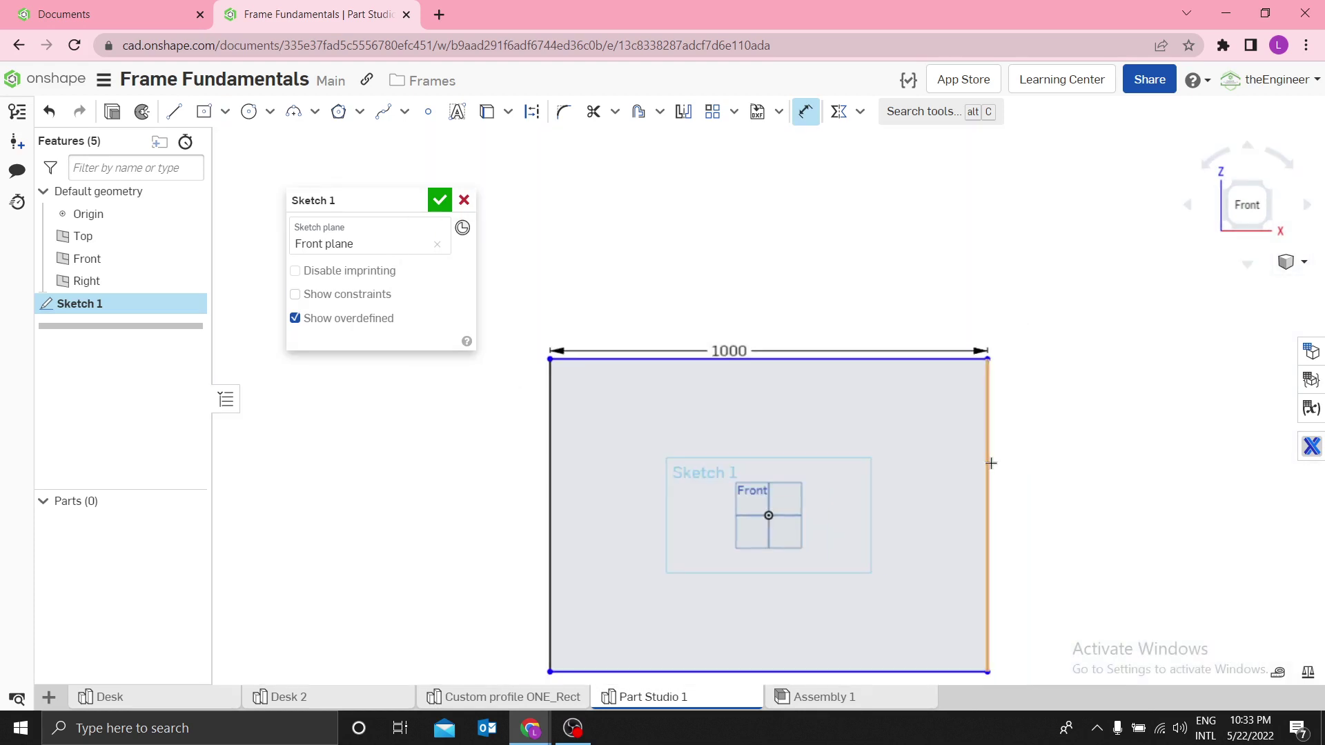
pyautogui.click(988, 458)
pyautogui.click(1071, 494)
pyautogui.write('800')
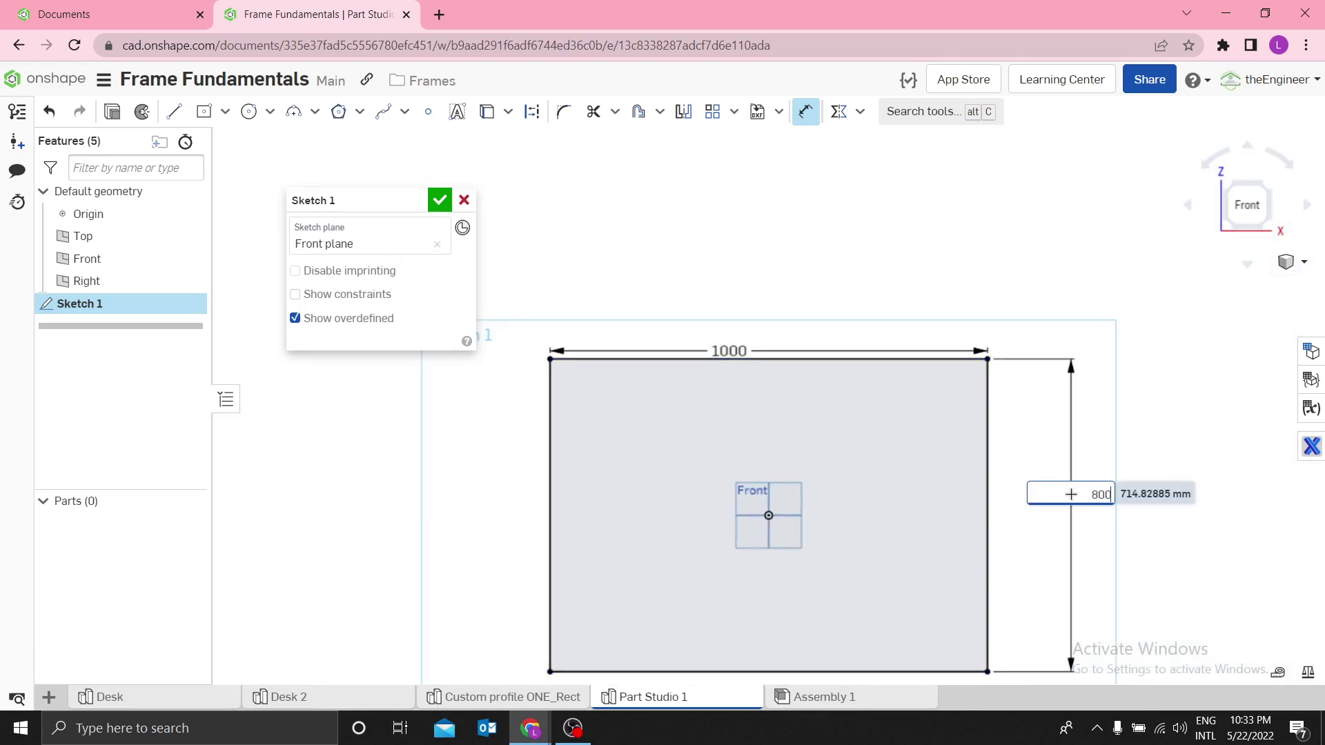
pyautogui.press('Return')
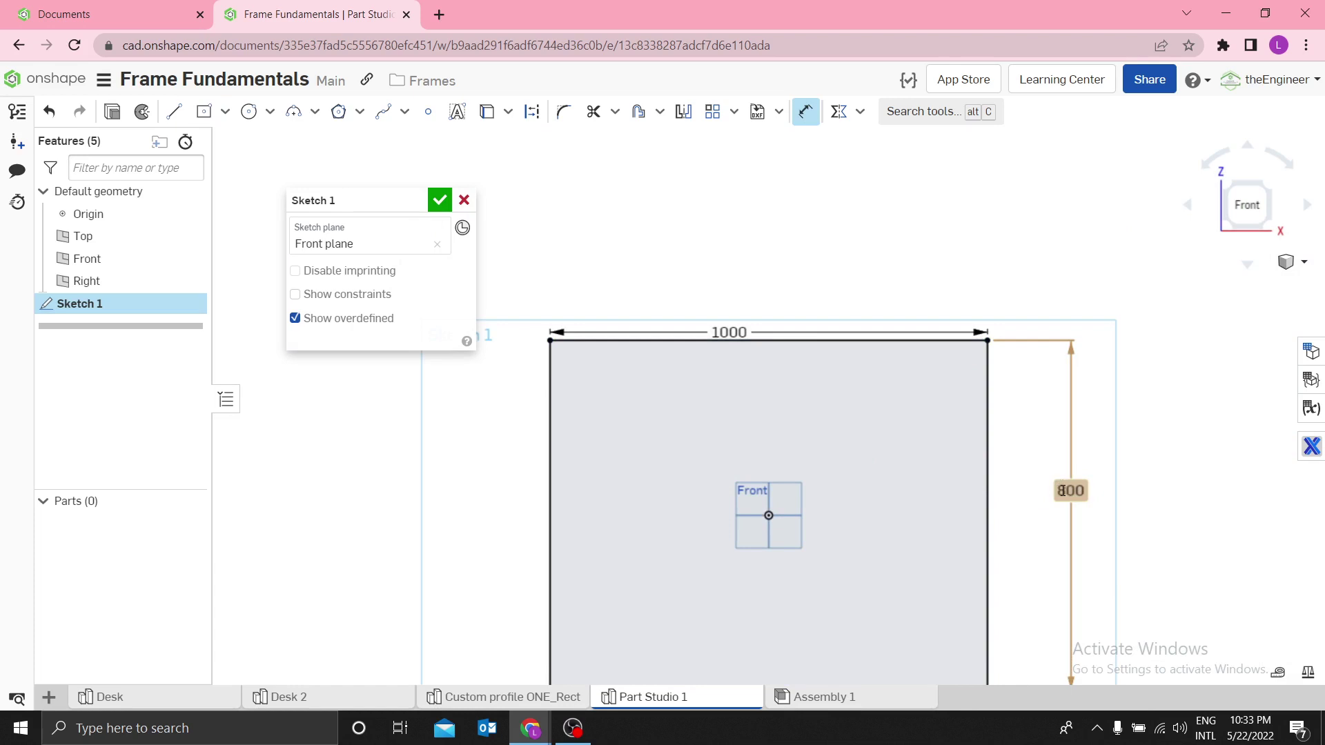
# Step: Correct the rectangle height to 600 mm and finish Sketch 1
pyautogui.doubleClick(1063, 491)
pyautogui.write('600')
pyautogui.press('Return')
pyautogui.press('f')
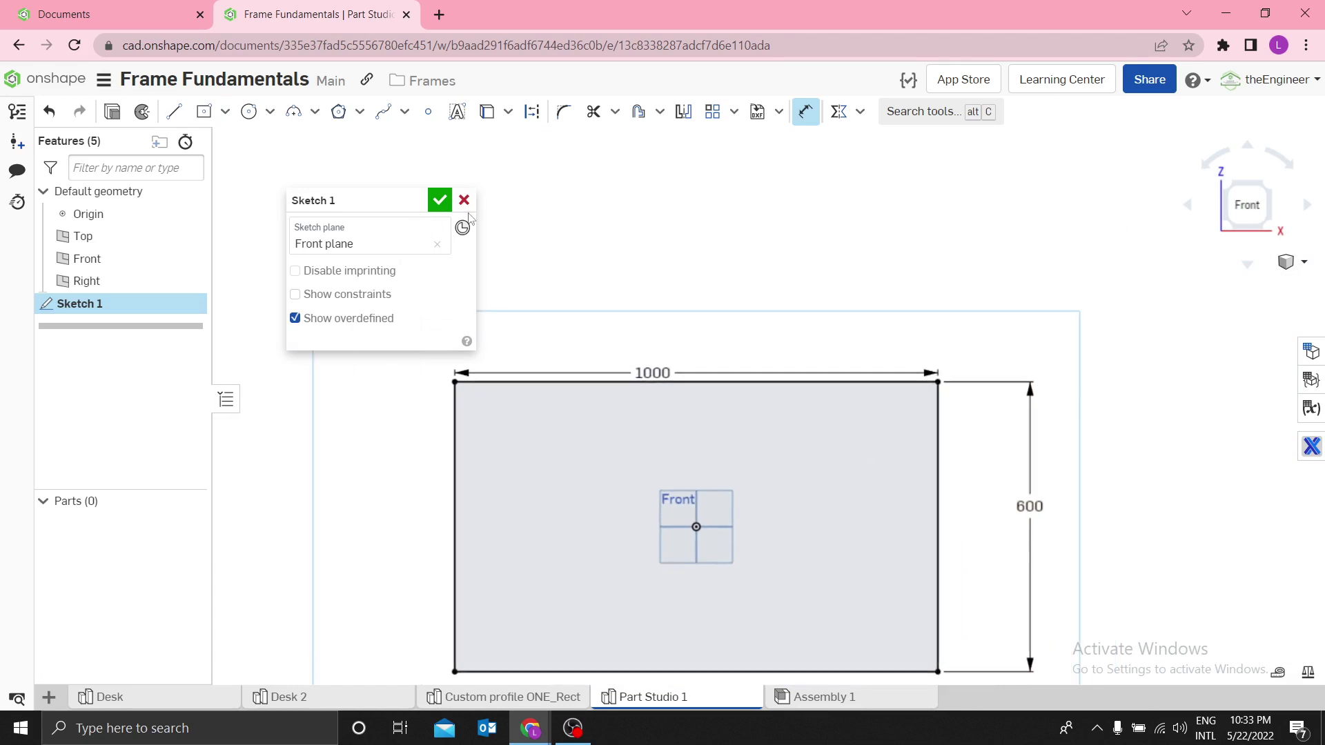
pyautogui.click(440, 200)
pyautogui.scroll(-2, 672, 321)
pyautogui.scroll(3, 713, 524)
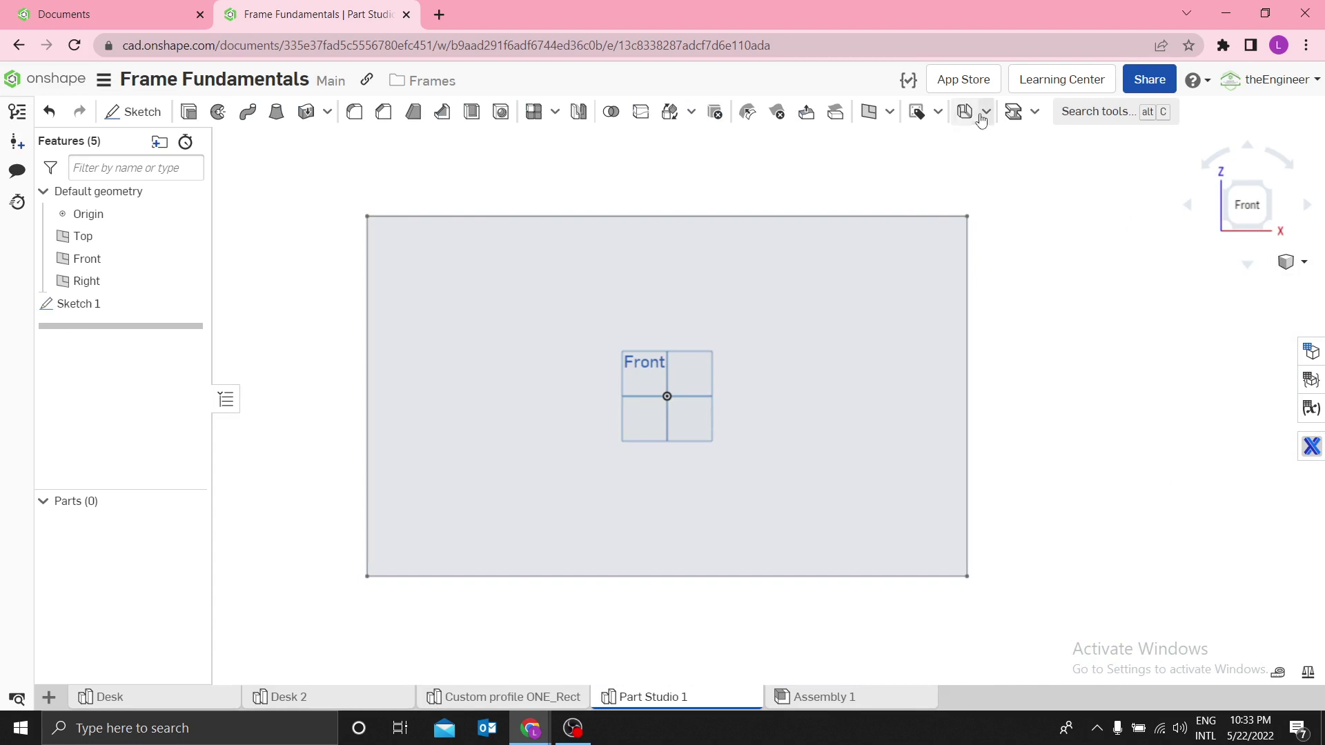
pyautogui.click(937, 111)
# Step: Start Frame 1 using MY_PROF from Custom profile ONE_Rect at Length 150 mm Prof, Height 50 mm Prof
pyautogui.click(947, 141)
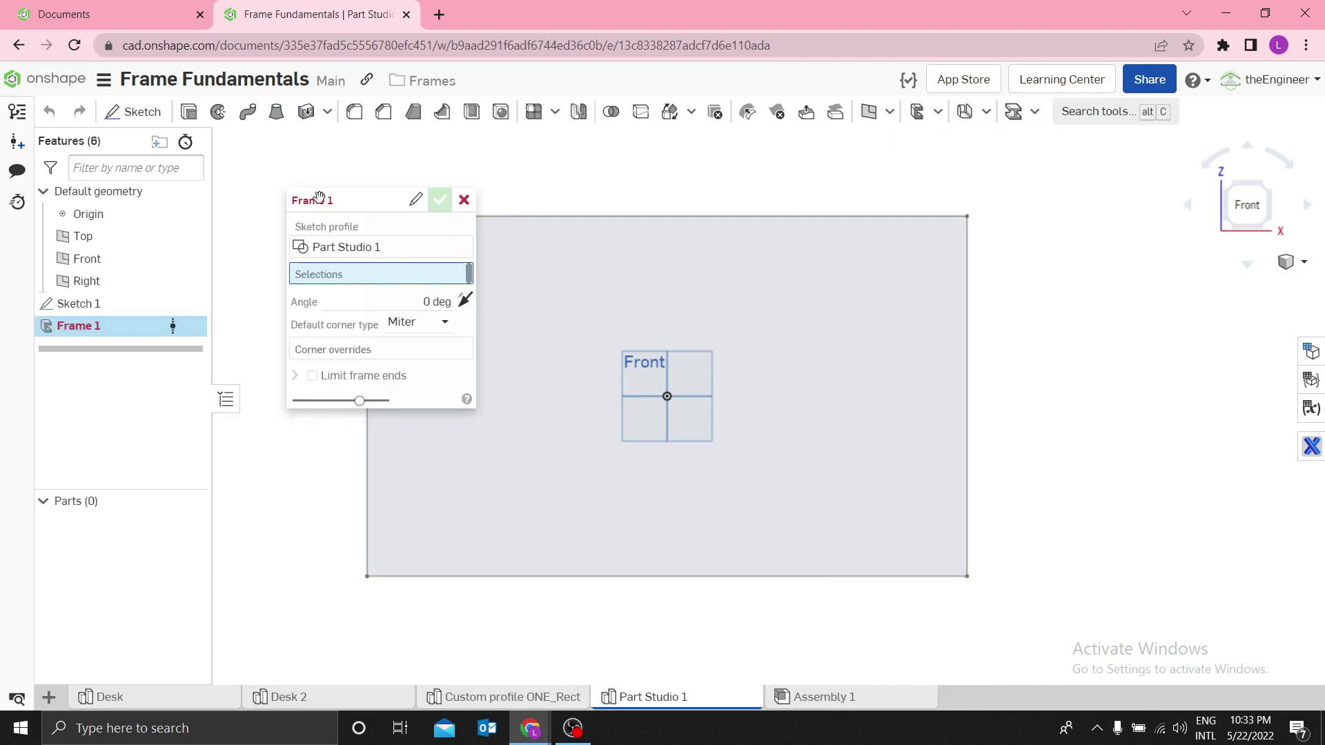
pyautogui.click(352, 246)
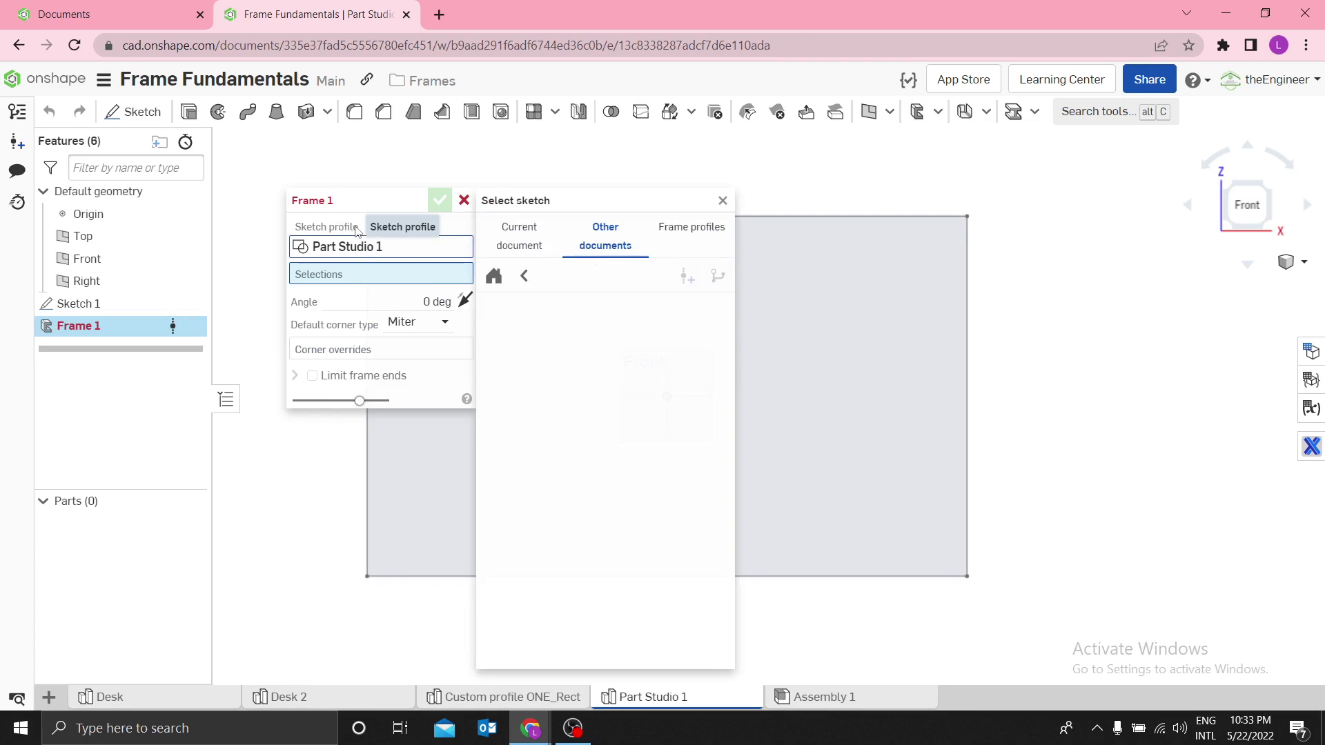
pyautogui.click(539, 238)
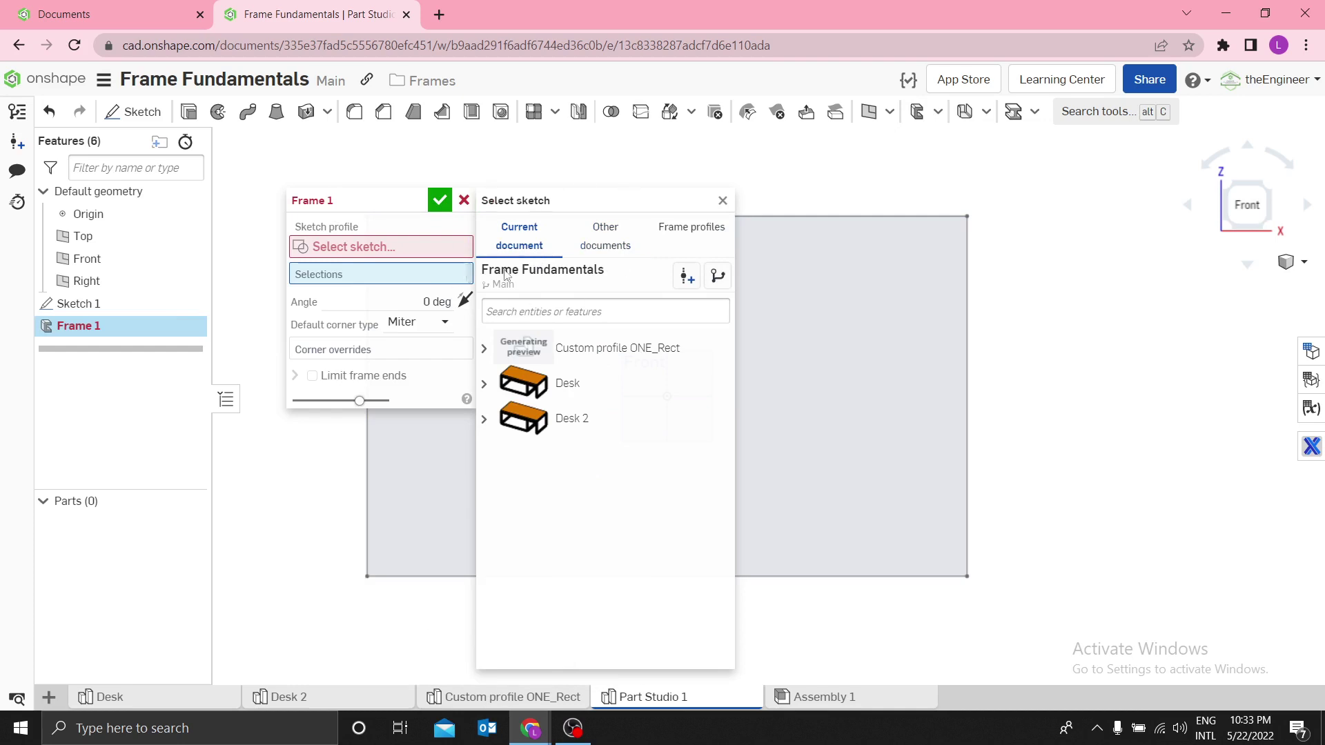
pyautogui.click(585, 359)
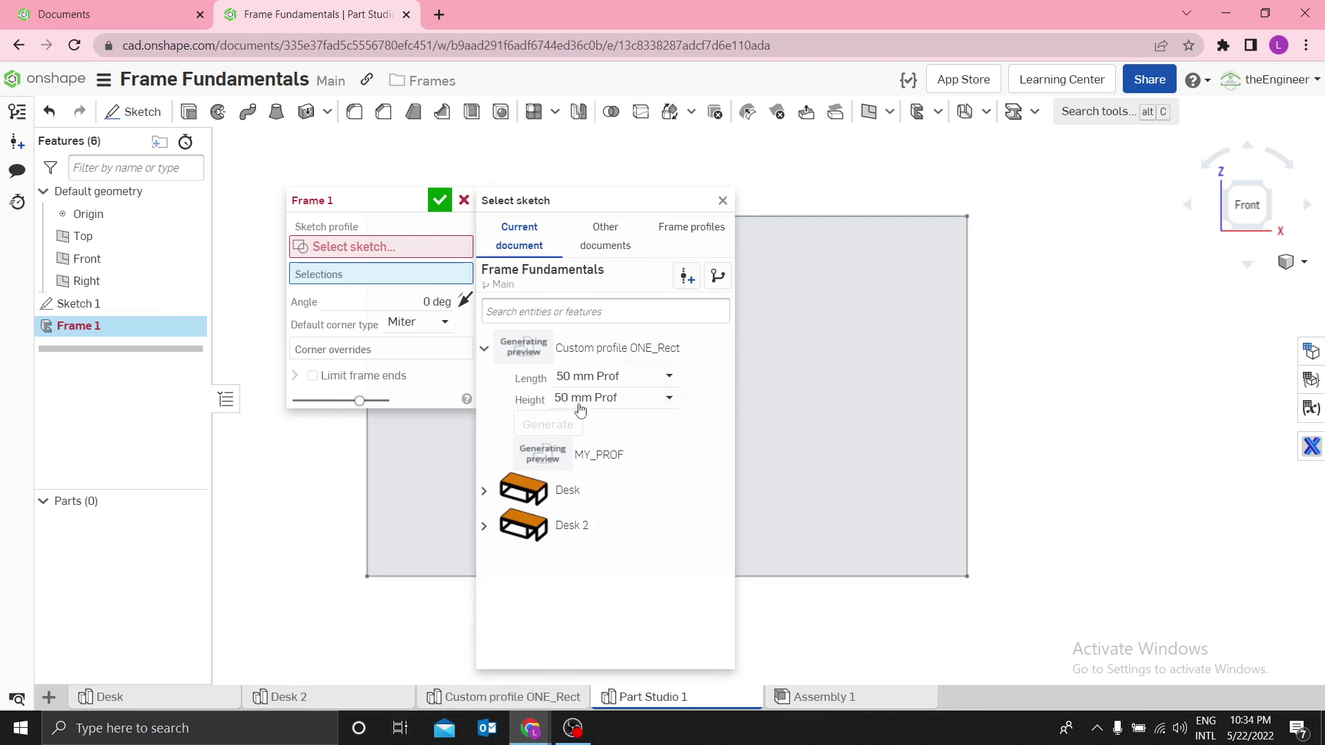
pyautogui.click(587, 378)
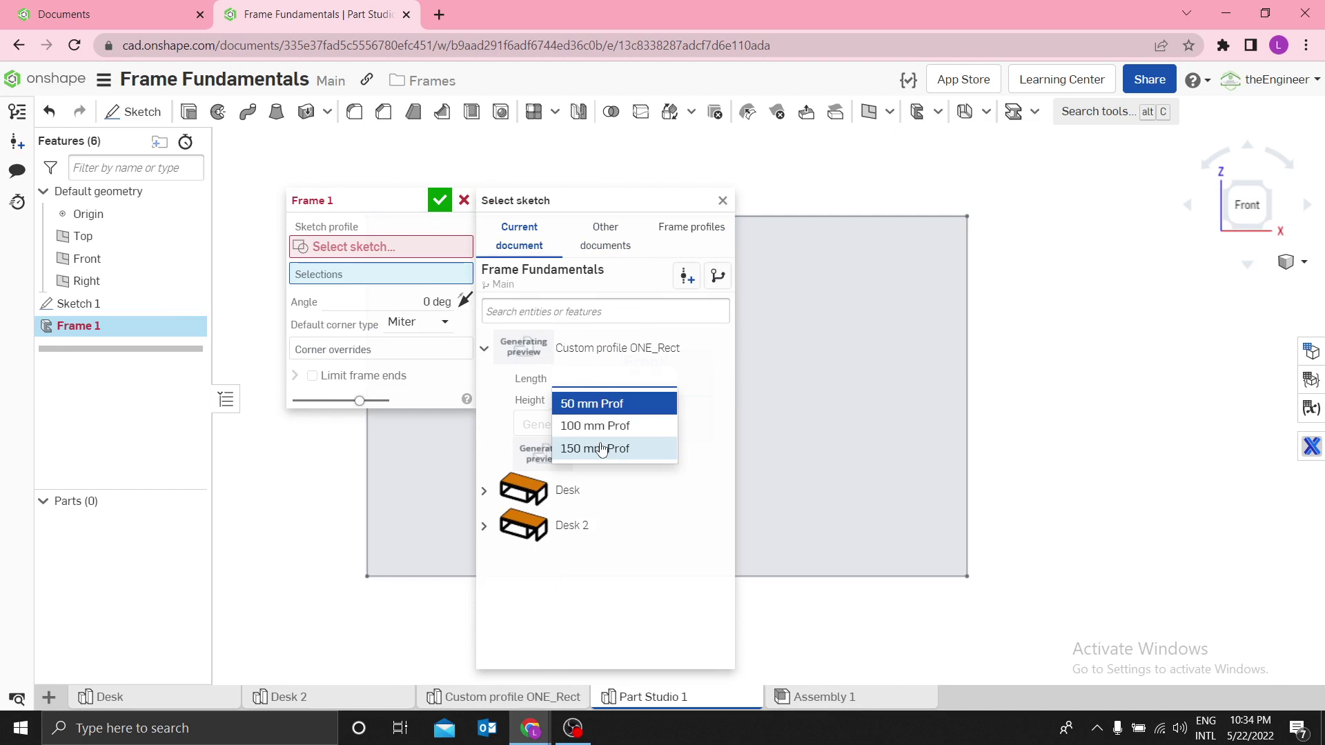
pyautogui.click(581, 446)
pyautogui.click(584, 401)
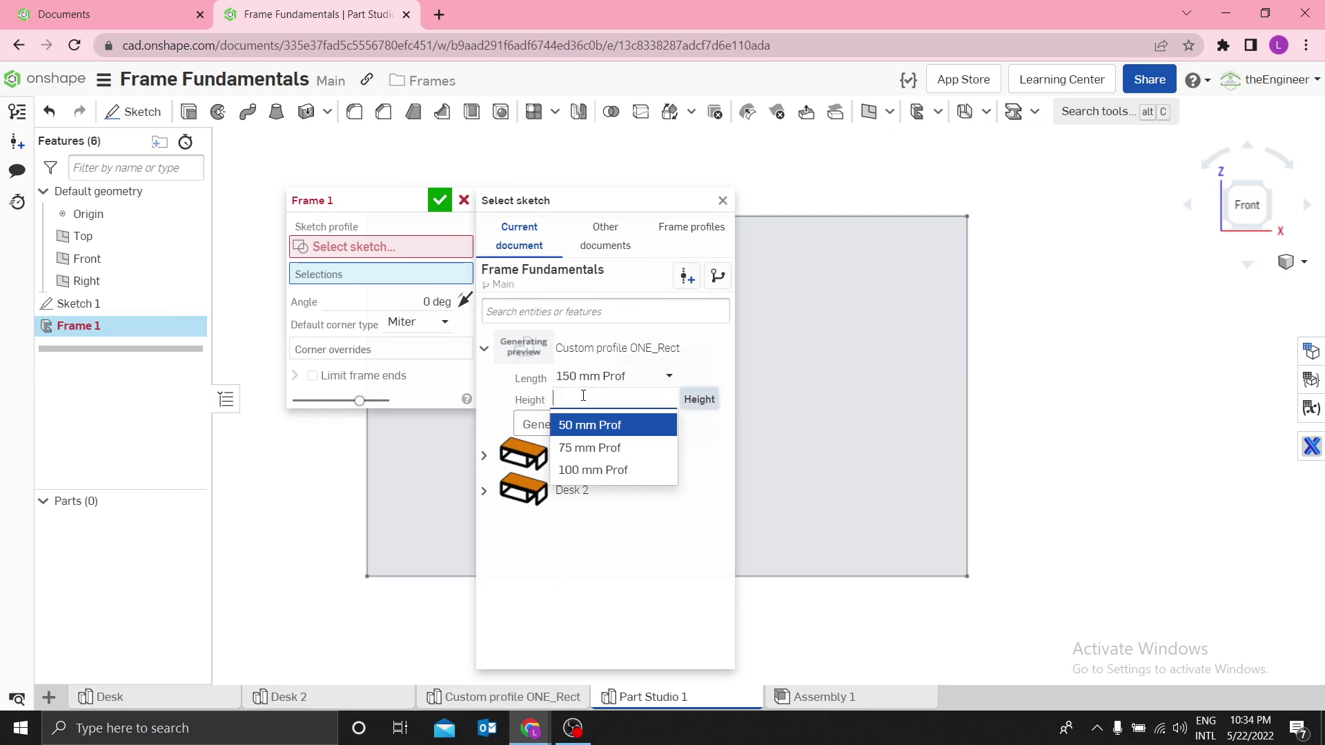
pyautogui.click(568, 426)
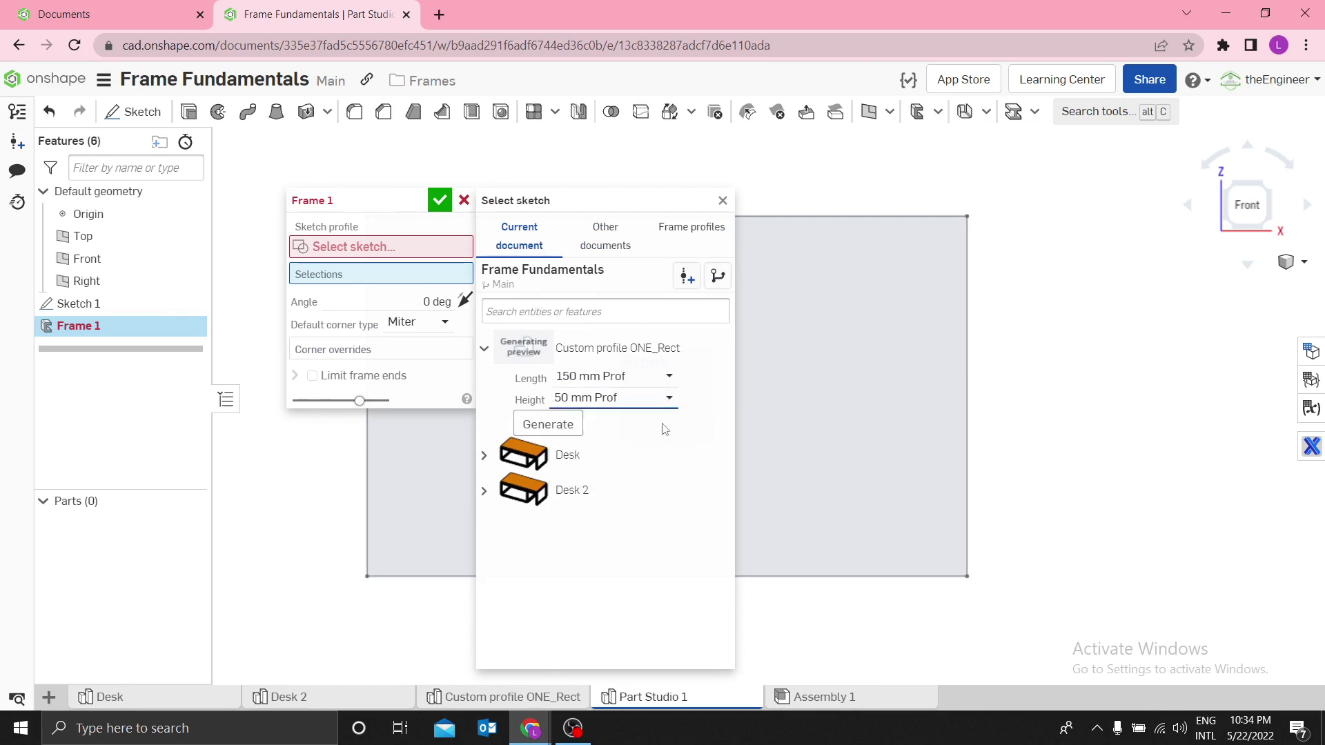
pyautogui.click(548, 426)
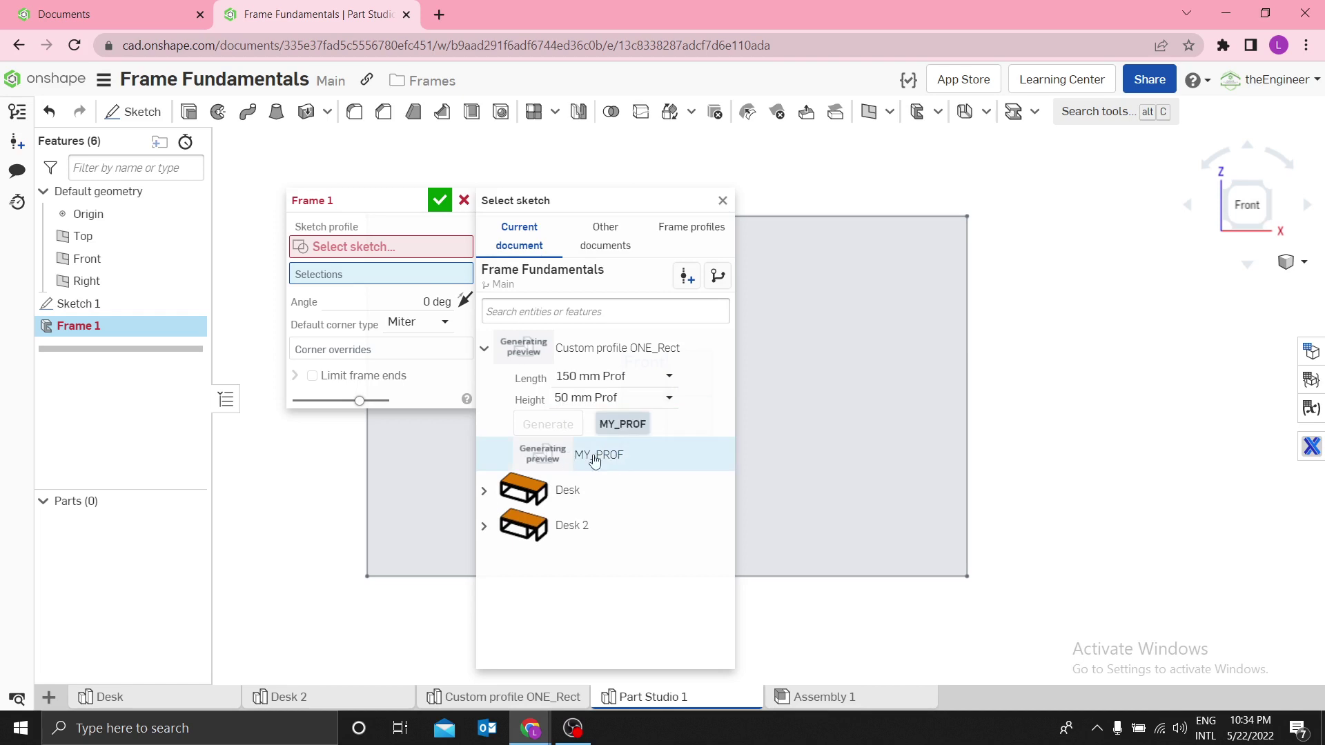
pyautogui.click(588, 459)
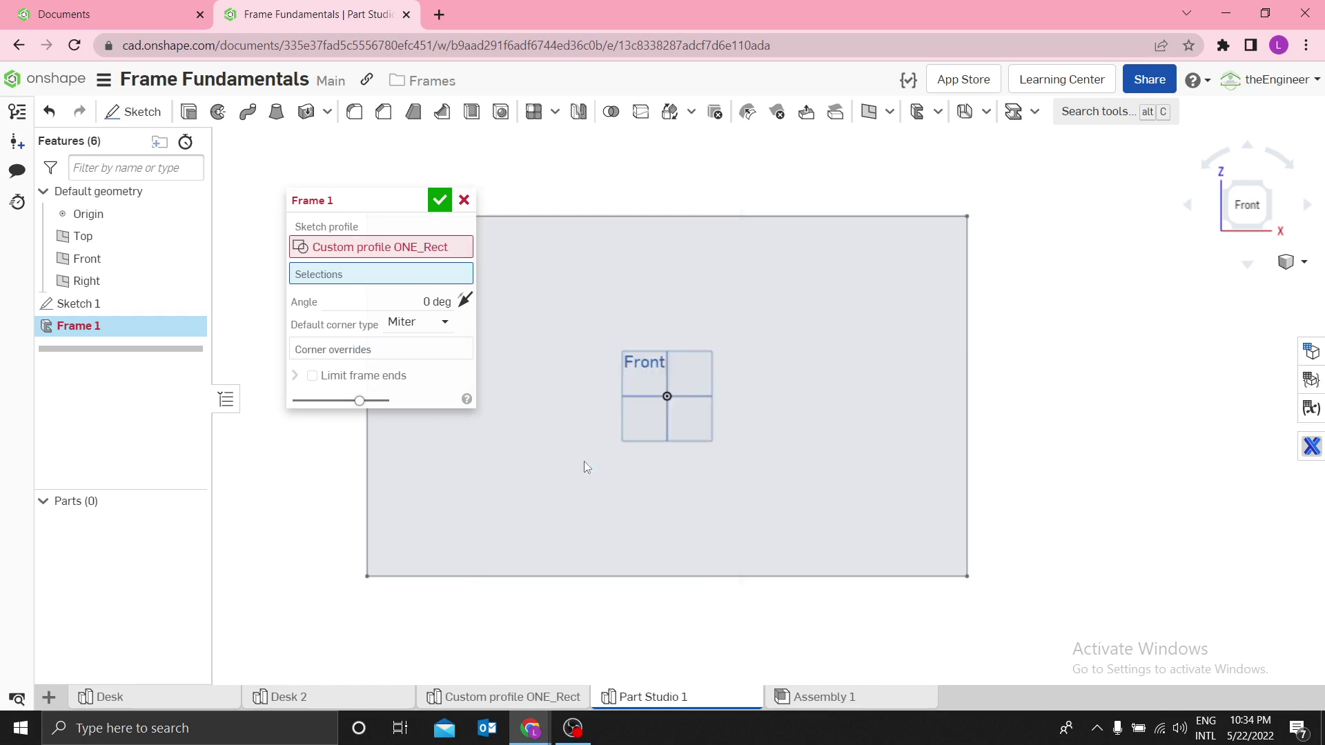
# Step: Sweep the frame along the rectangle's left, top and bottom edges and confirm Frame 1
pyautogui.click(599, 298)
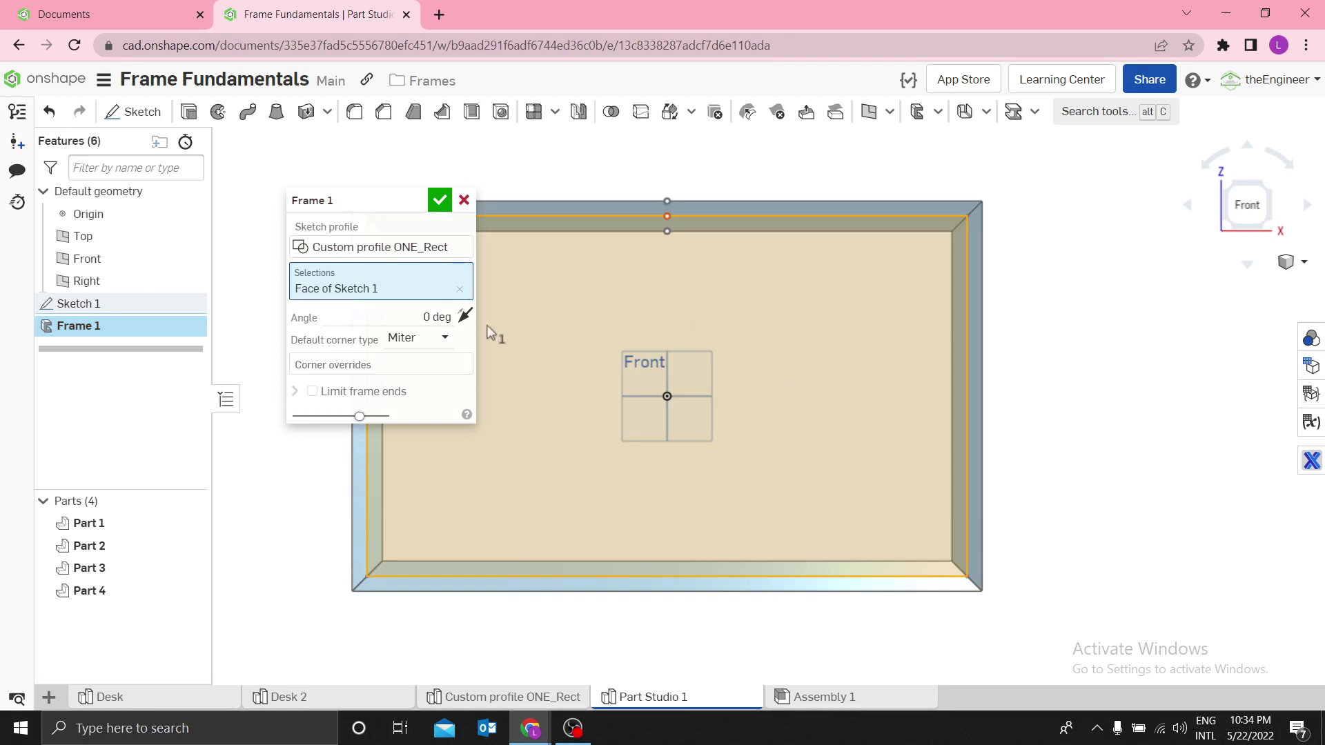
pyautogui.click(509, 287)
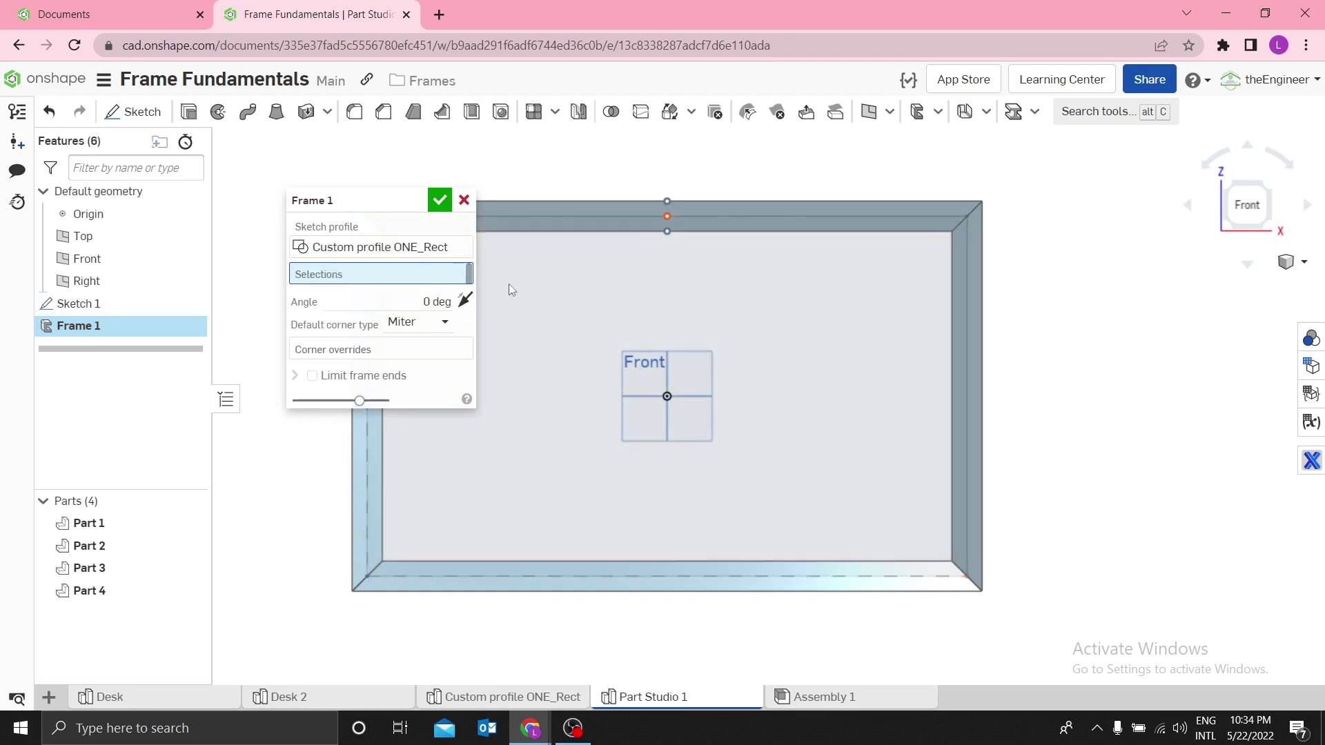
pyautogui.click(368, 481)
pyautogui.click(590, 217)
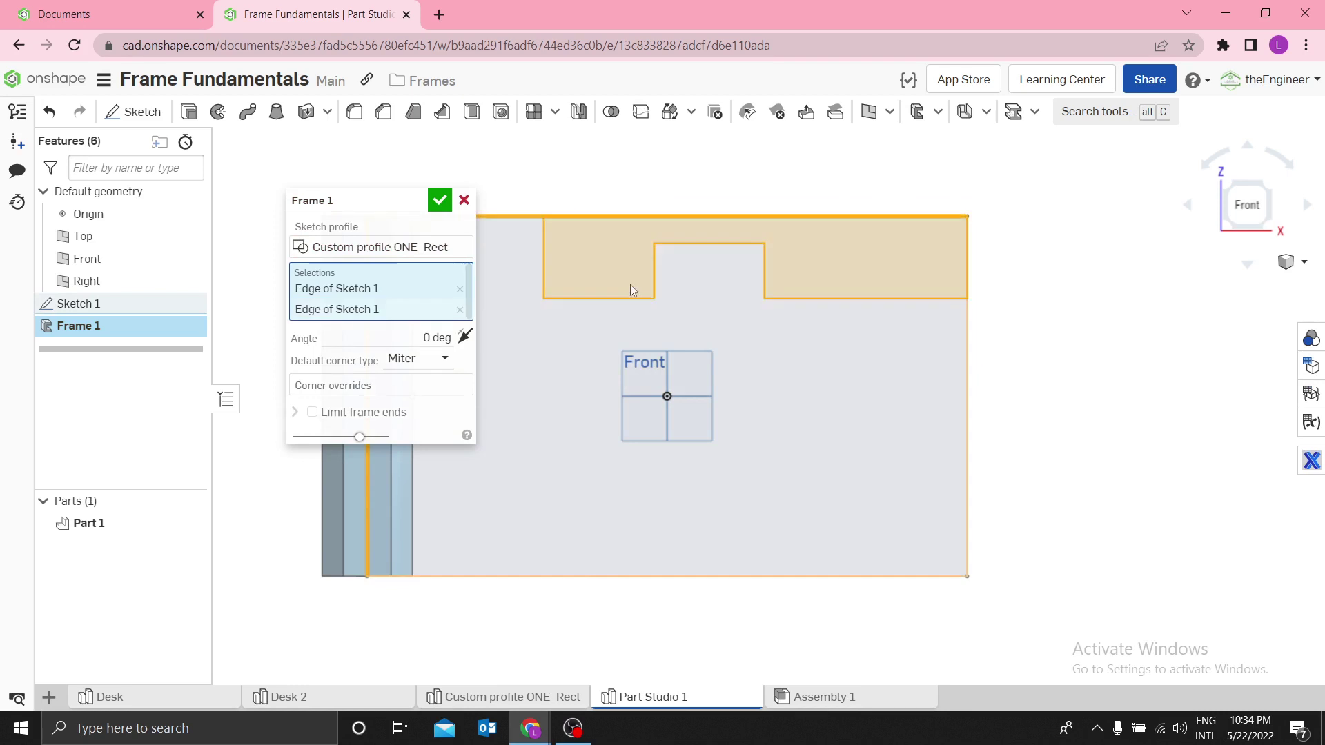
pyautogui.click(535, 577)
pyautogui.moveTo(1028, 477); pyautogui.dragTo(958, 403, button='right')
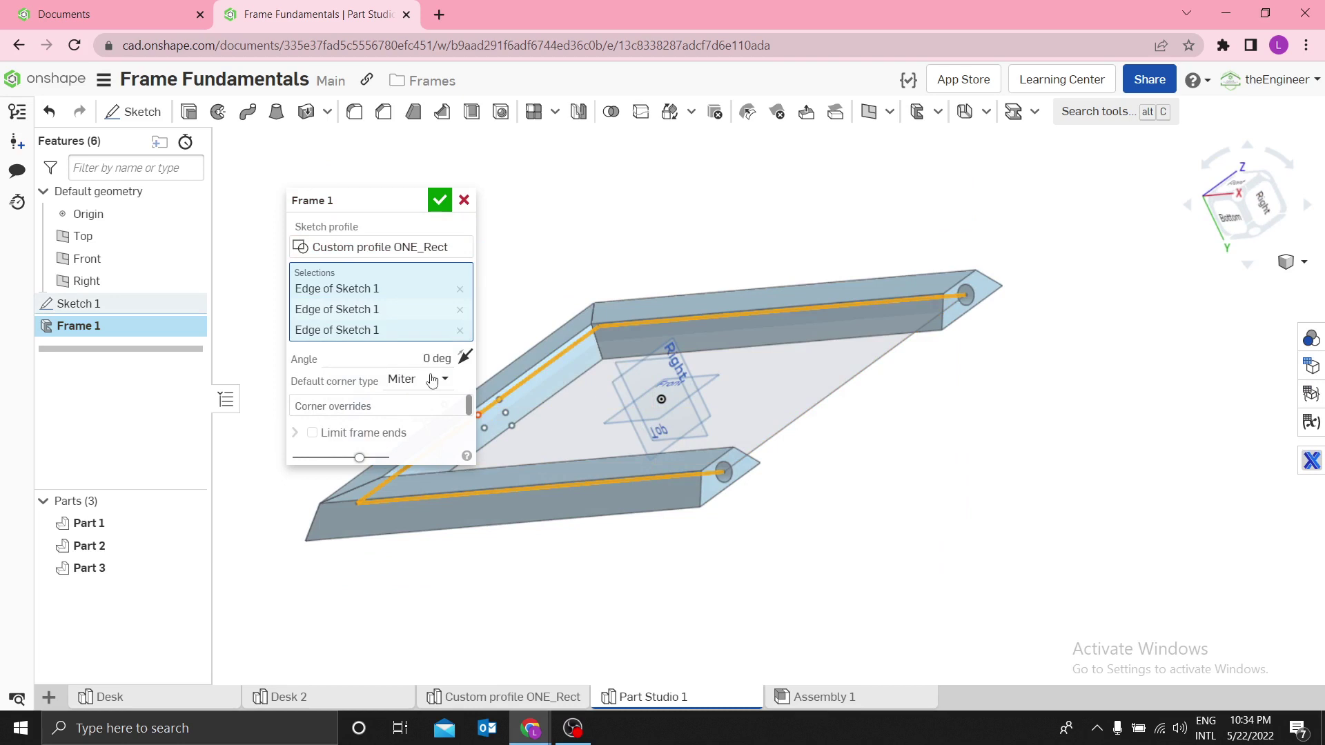
pyautogui.click(439, 201)
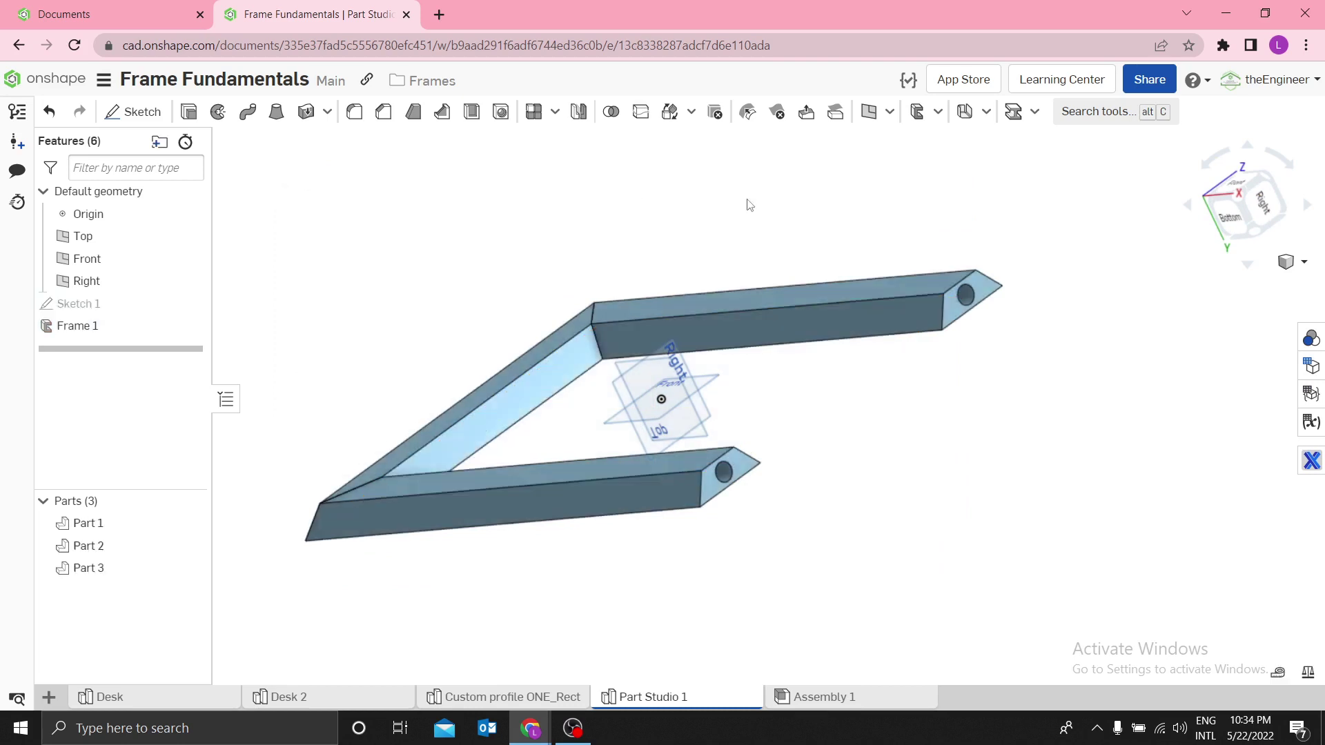
# Step: Orbit to inspect the three frame members, then reopen the Custom profile ONE_Rect studio
pyautogui.moveTo(748, 205); pyautogui.dragTo(873, 235, button='right')
pyautogui.scroll(5, 1019, 367)
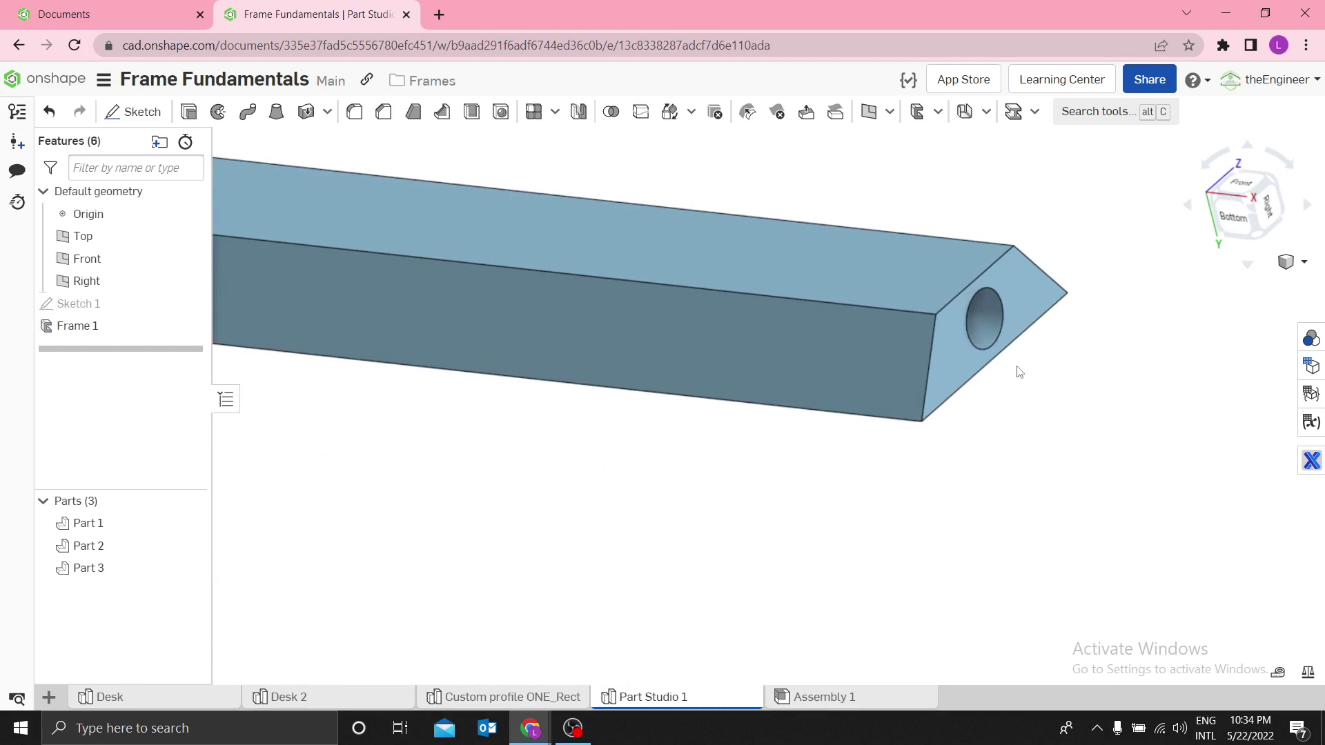
pyautogui.moveTo(1018, 370); pyautogui.dragTo(935, 387, button='right')
pyautogui.scroll(-2, 925, 398)
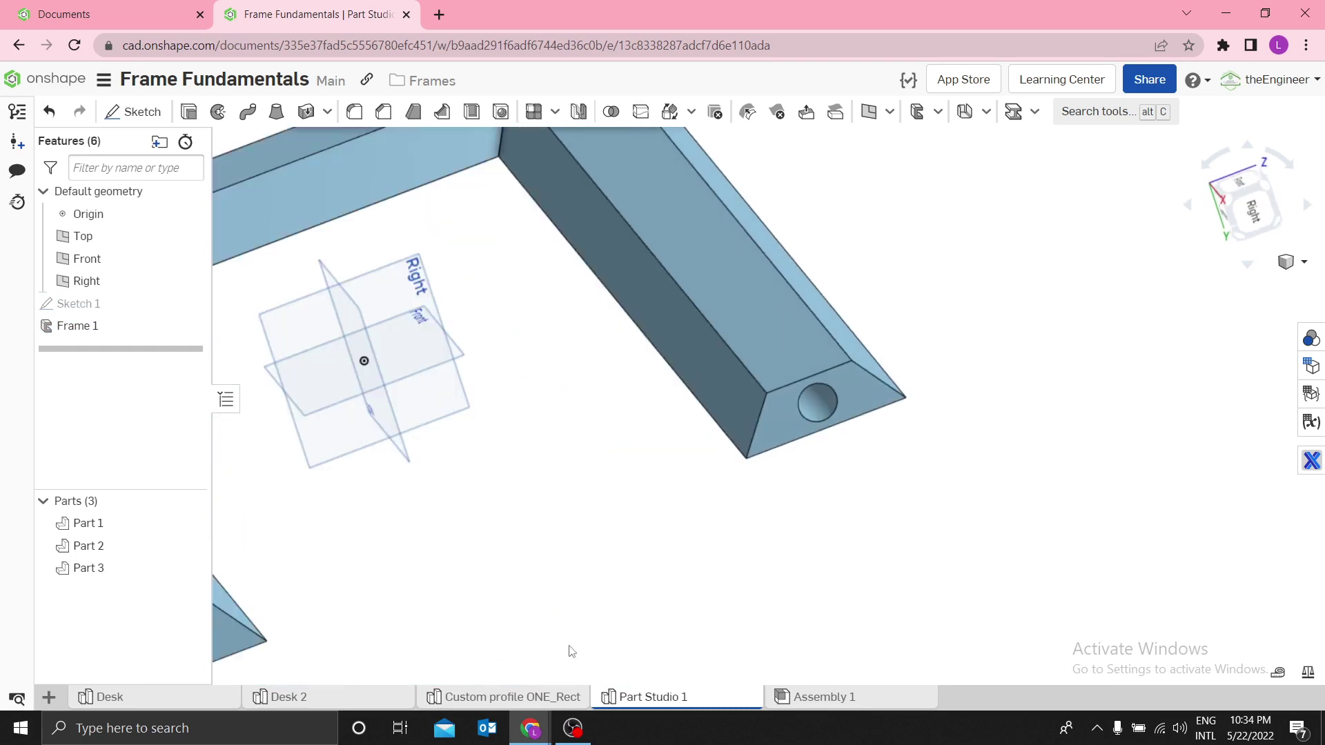
pyautogui.click(541, 699)
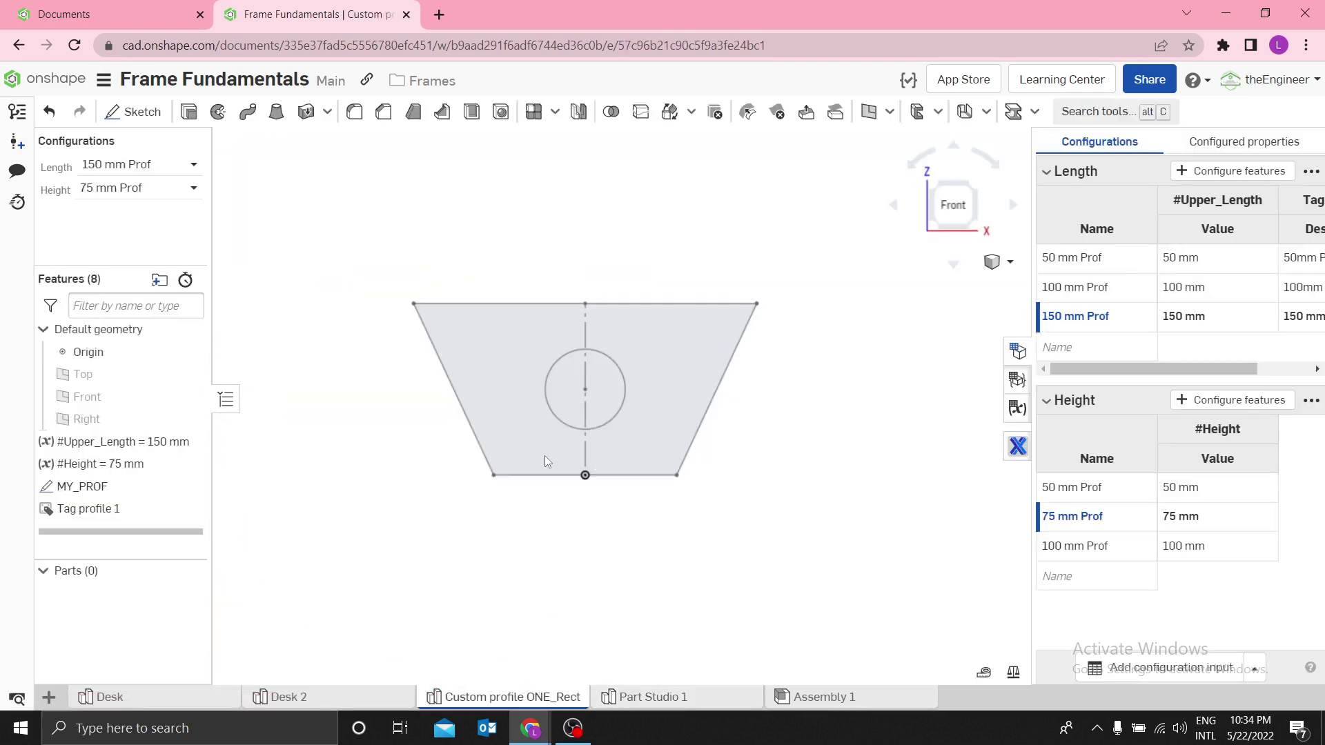
pyautogui.click(642, 701)
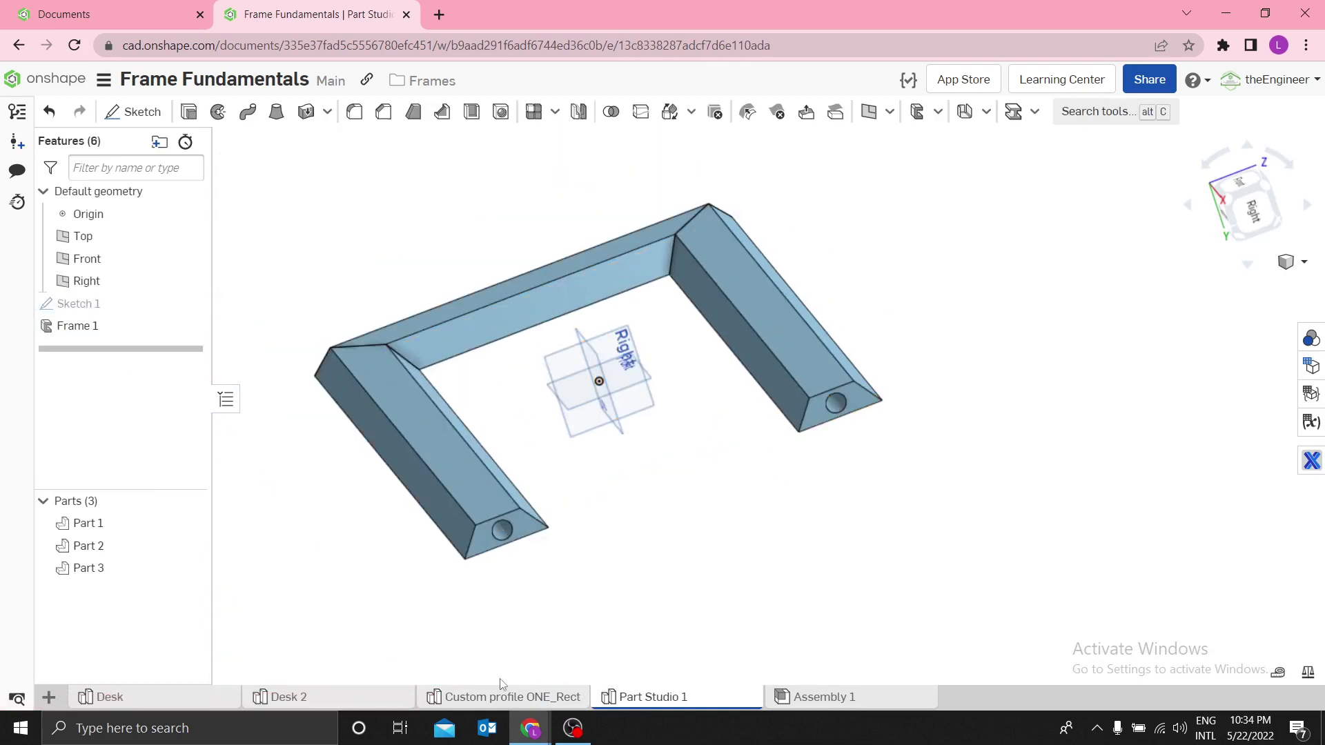
pyautogui.scroll(5, 886, 421)
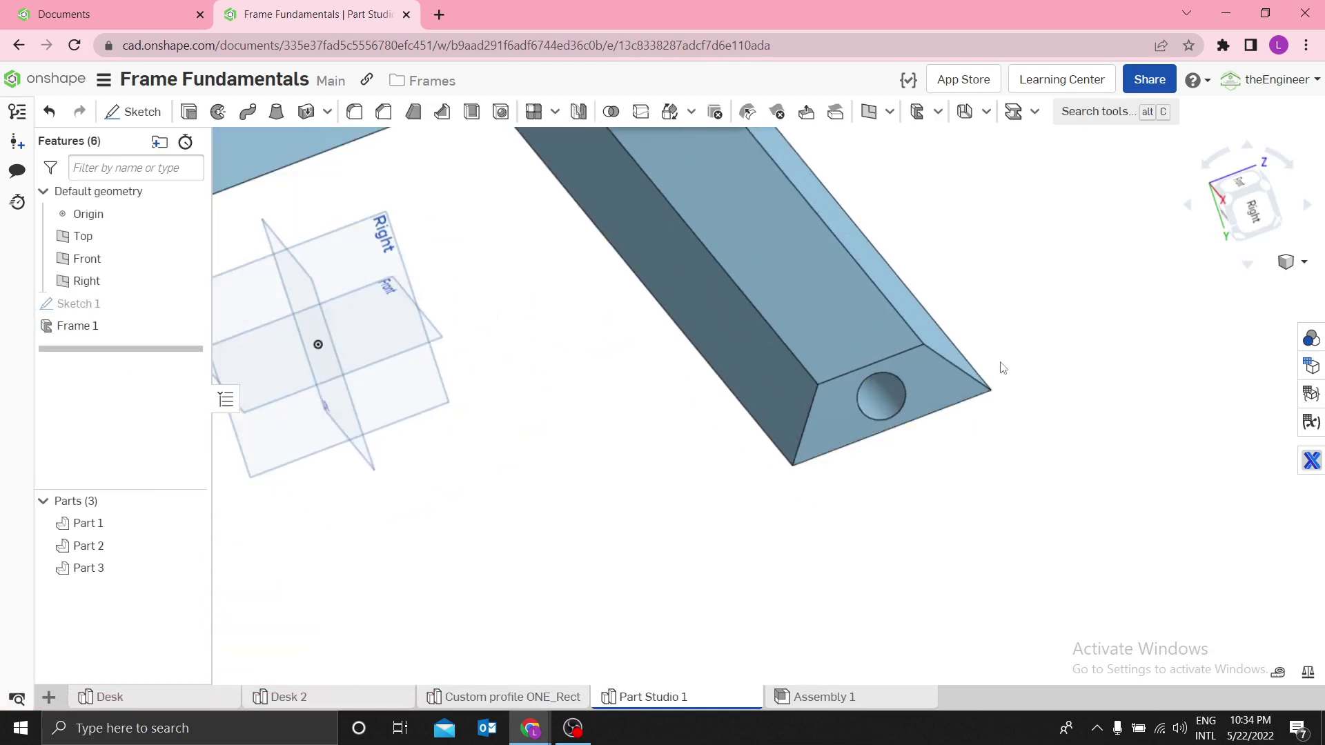
pyautogui.scroll(-3, 1000, 348)
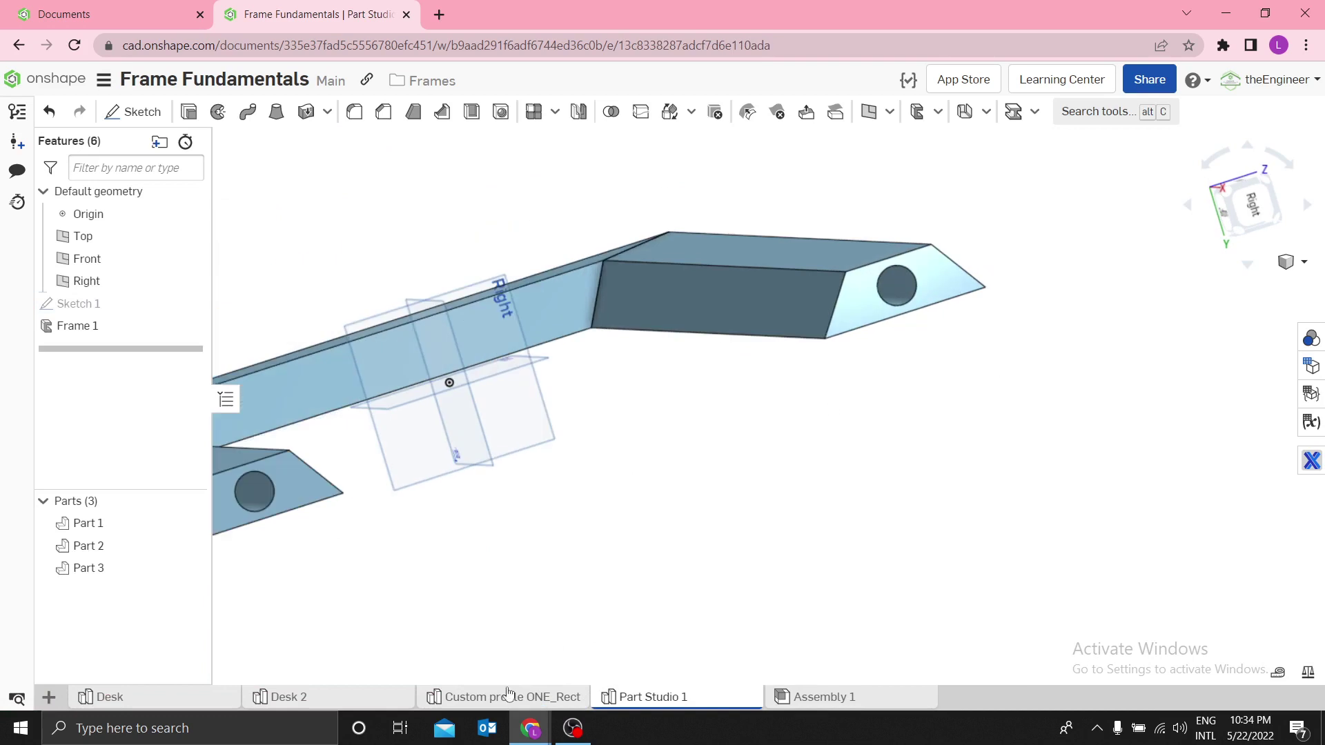
pyautogui.click(488, 705)
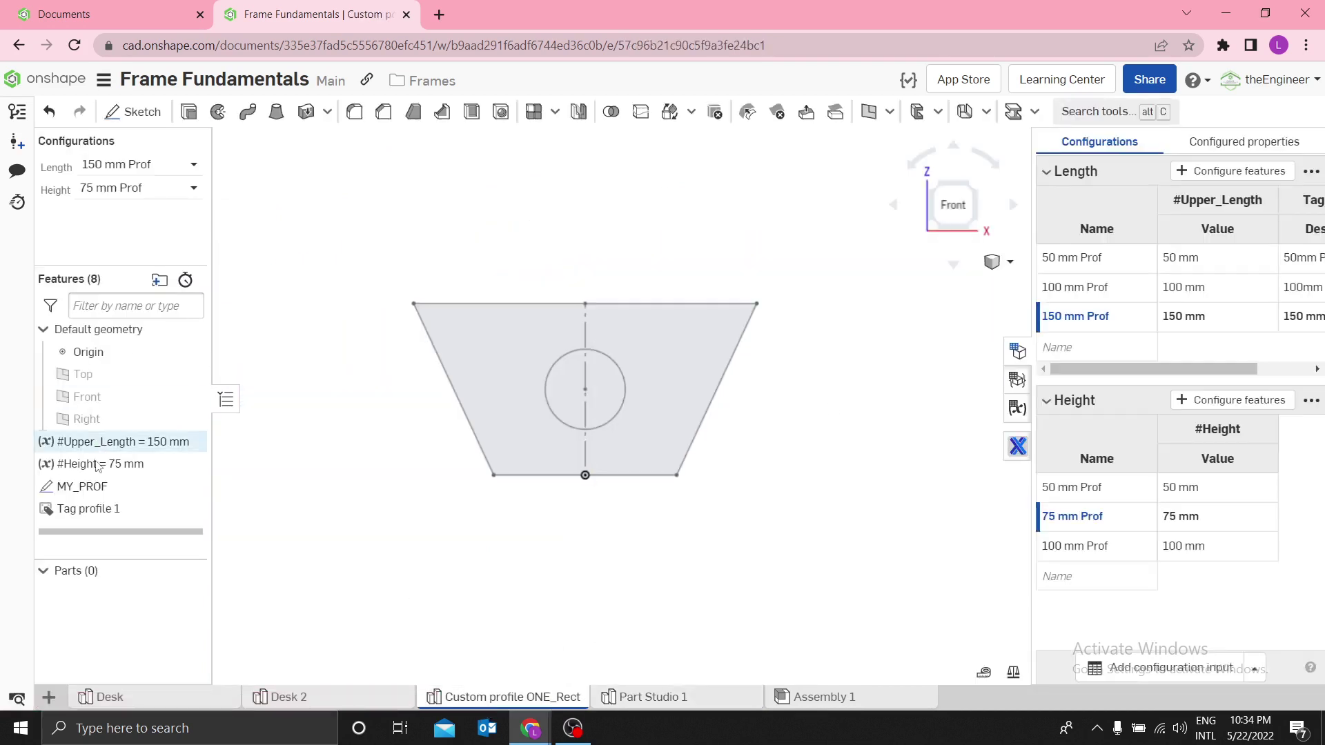
# Step: Edit the MY_PROF sketch and delete the 35 mm circle with its dimension
pyautogui.rightClick(92, 490)
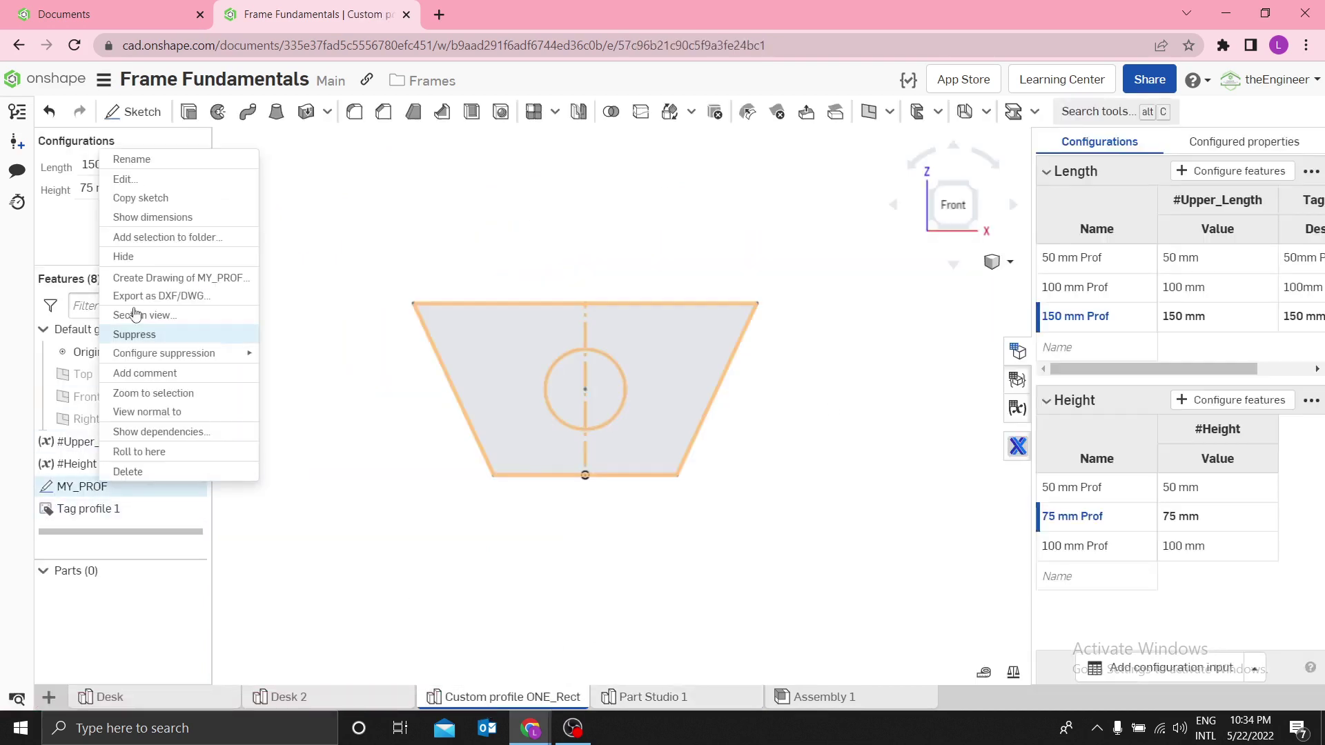
pyautogui.click(139, 182)
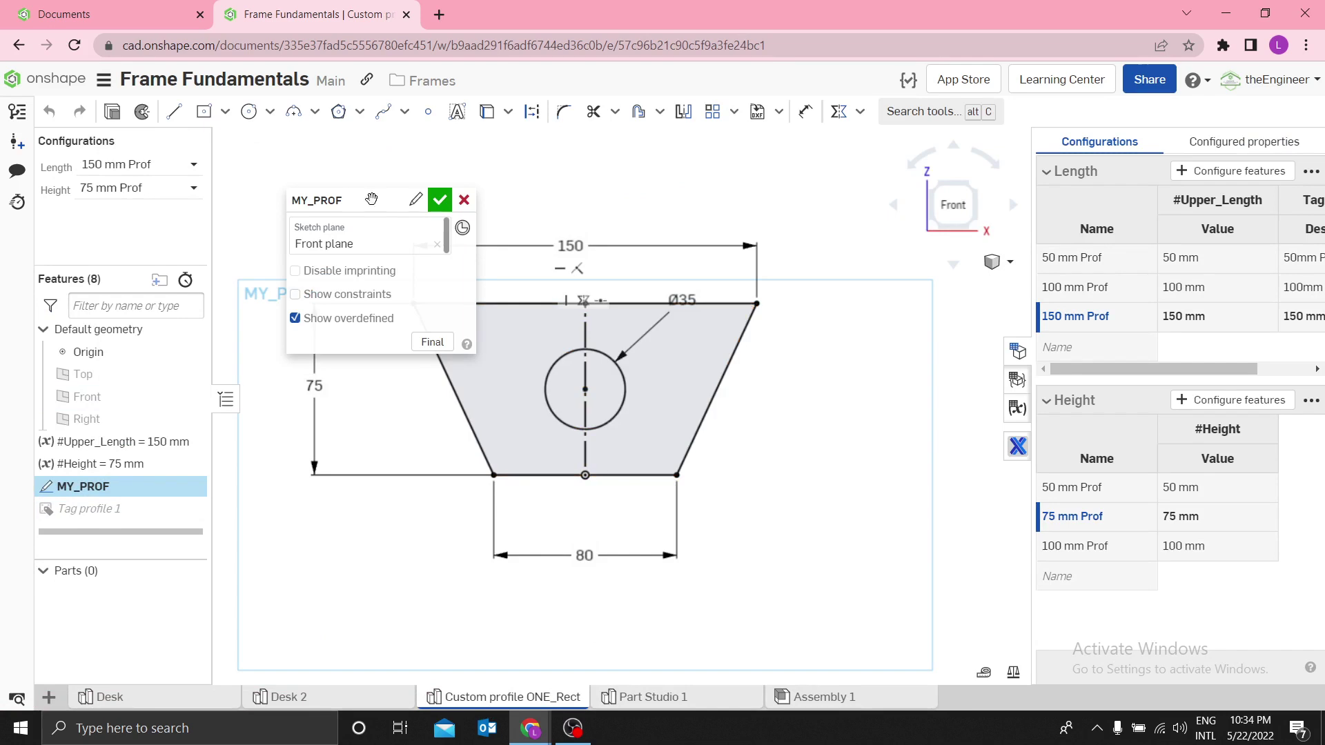
pyautogui.moveTo(318, 185); pyautogui.dragTo(226, 157)
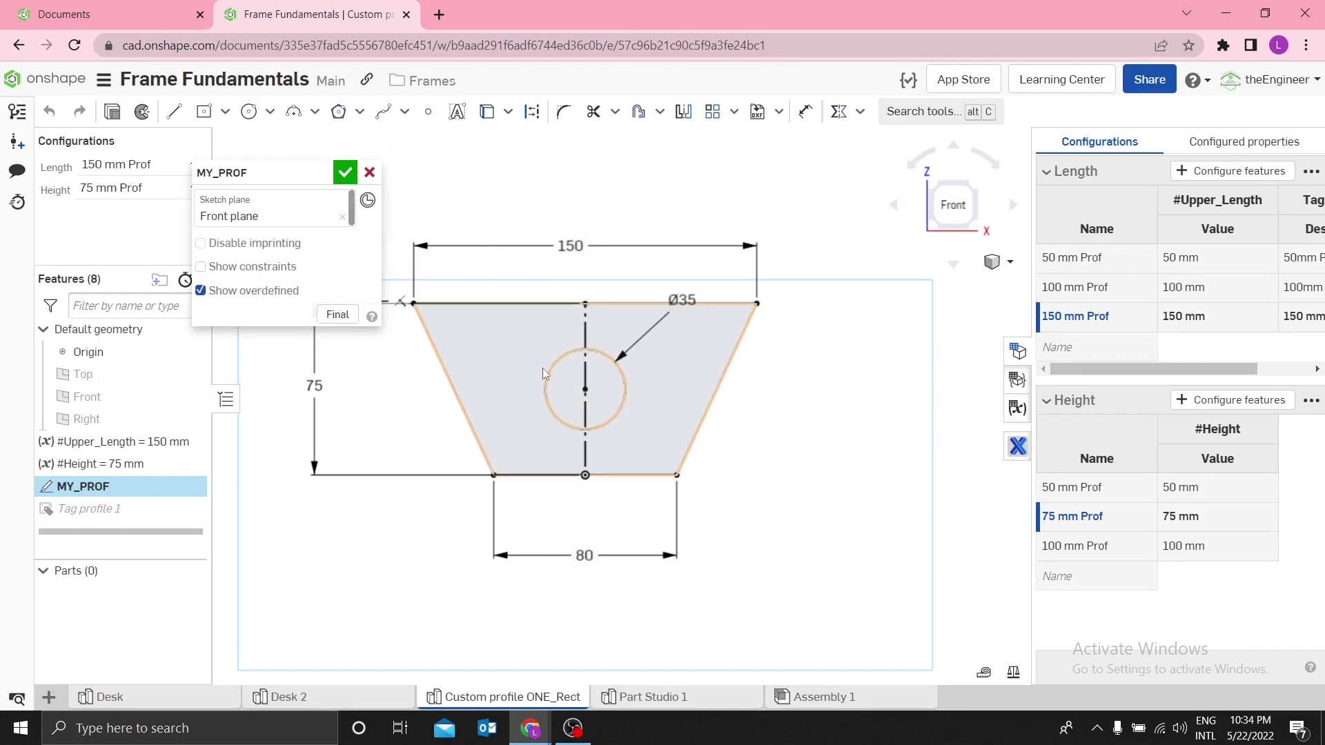
pyautogui.click(564, 362)
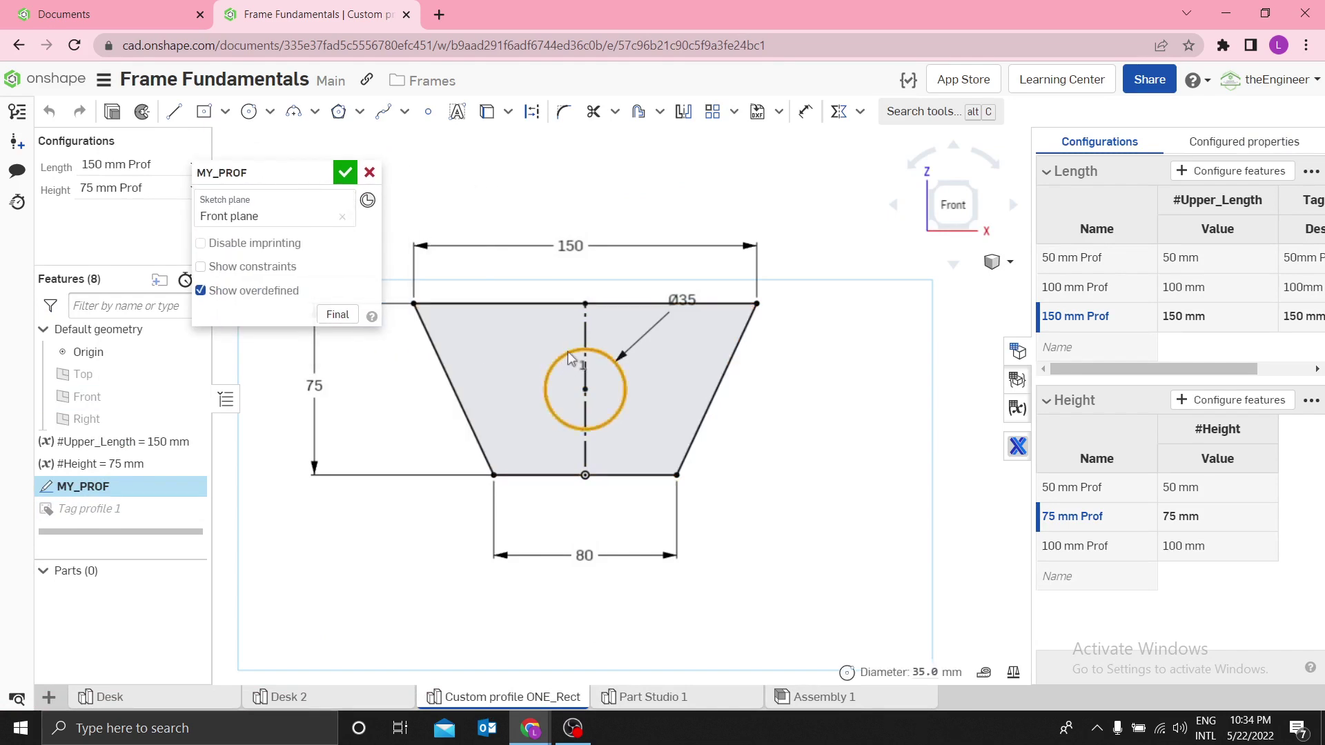
pyautogui.click(579, 365)
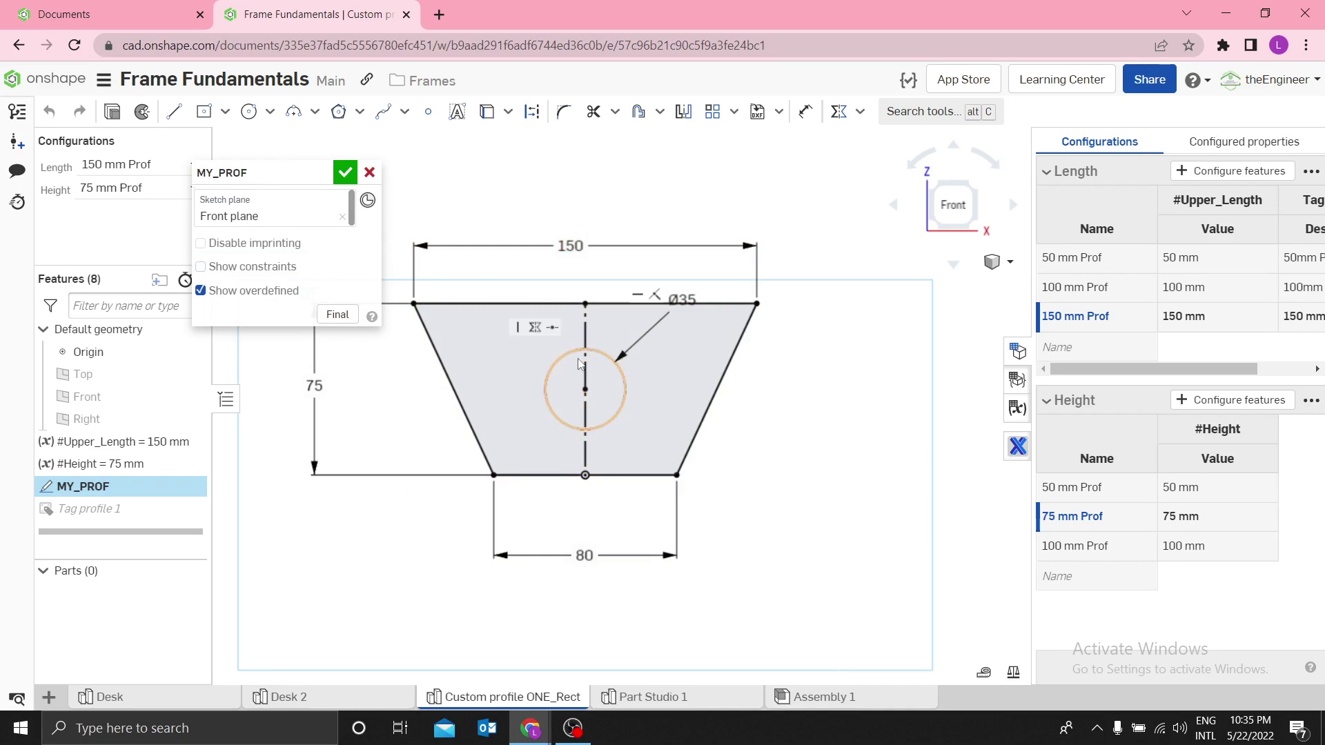
pyautogui.click(579, 365)
pyautogui.press('Delete')
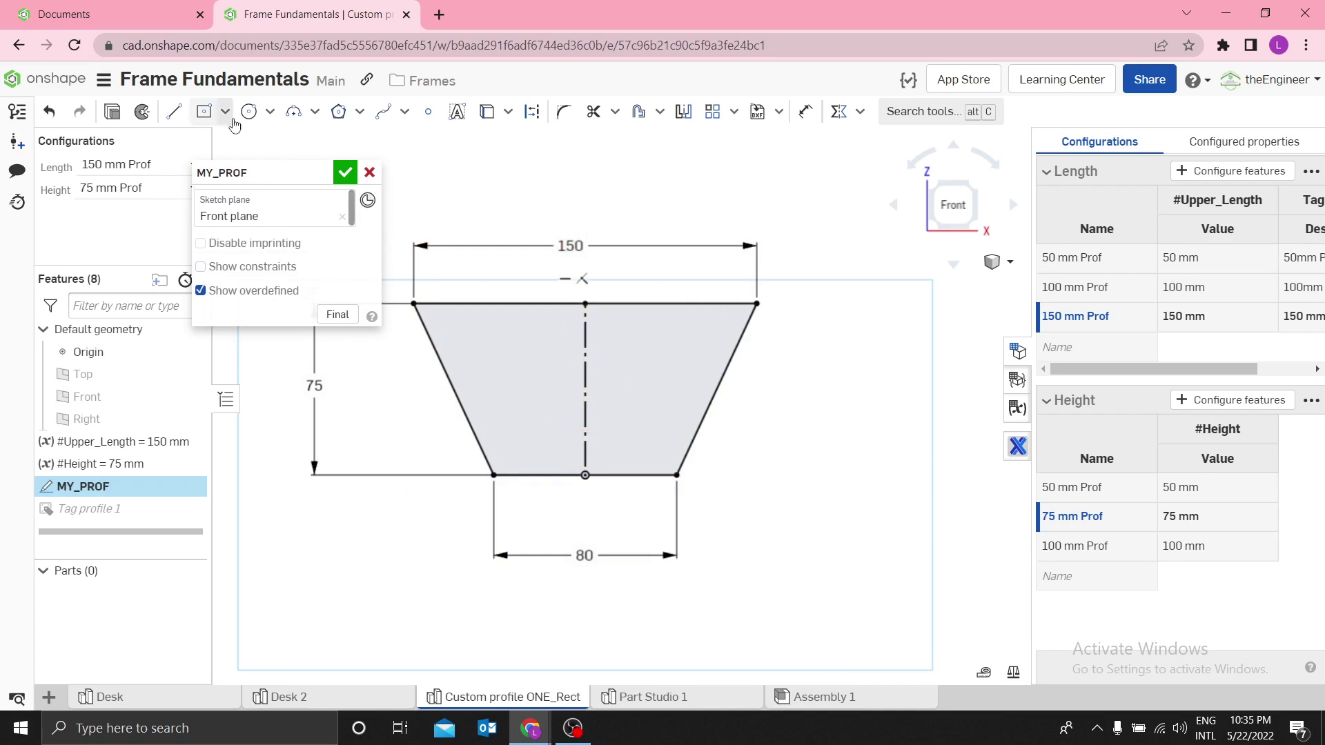
# Step: Draw a centre-point square on the profile centreline and close the sketch
pyautogui.click(225, 111)
pyautogui.click(249, 176)
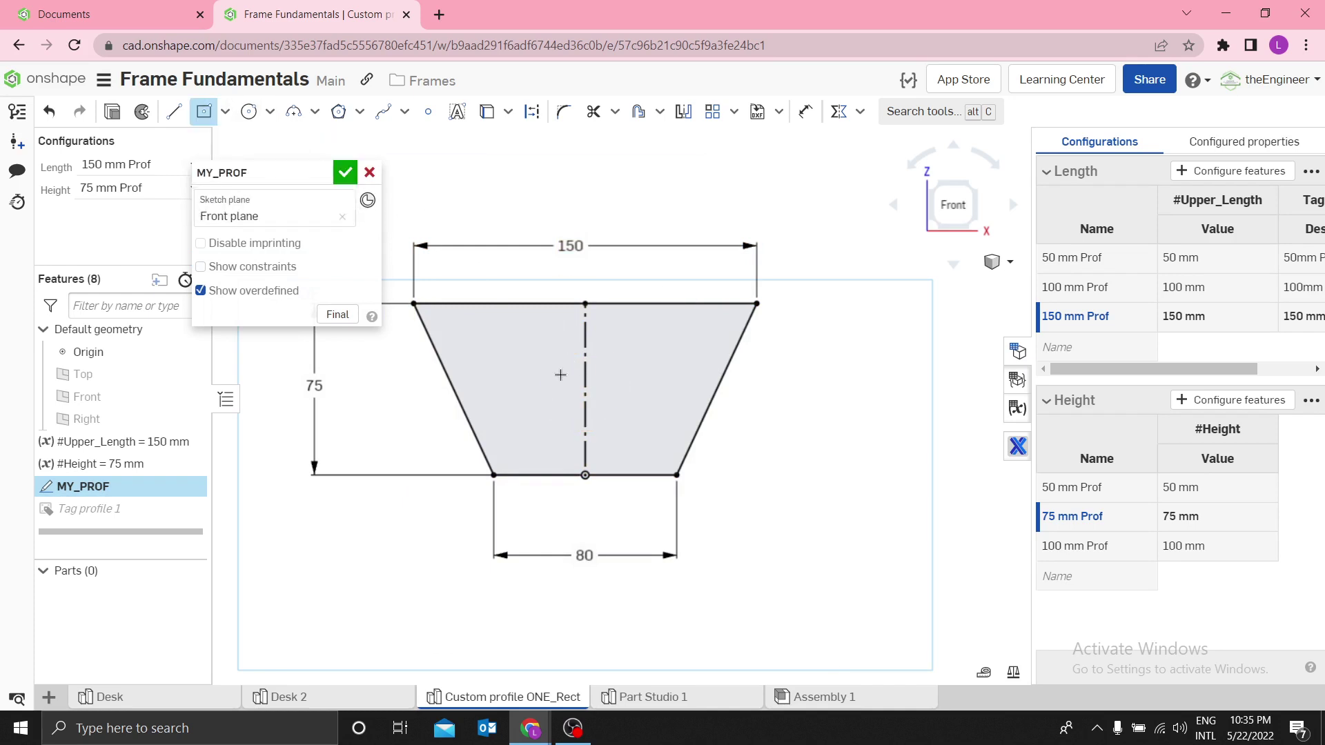
pyautogui.click(585, 389)
pyautogui.click(537, 433)
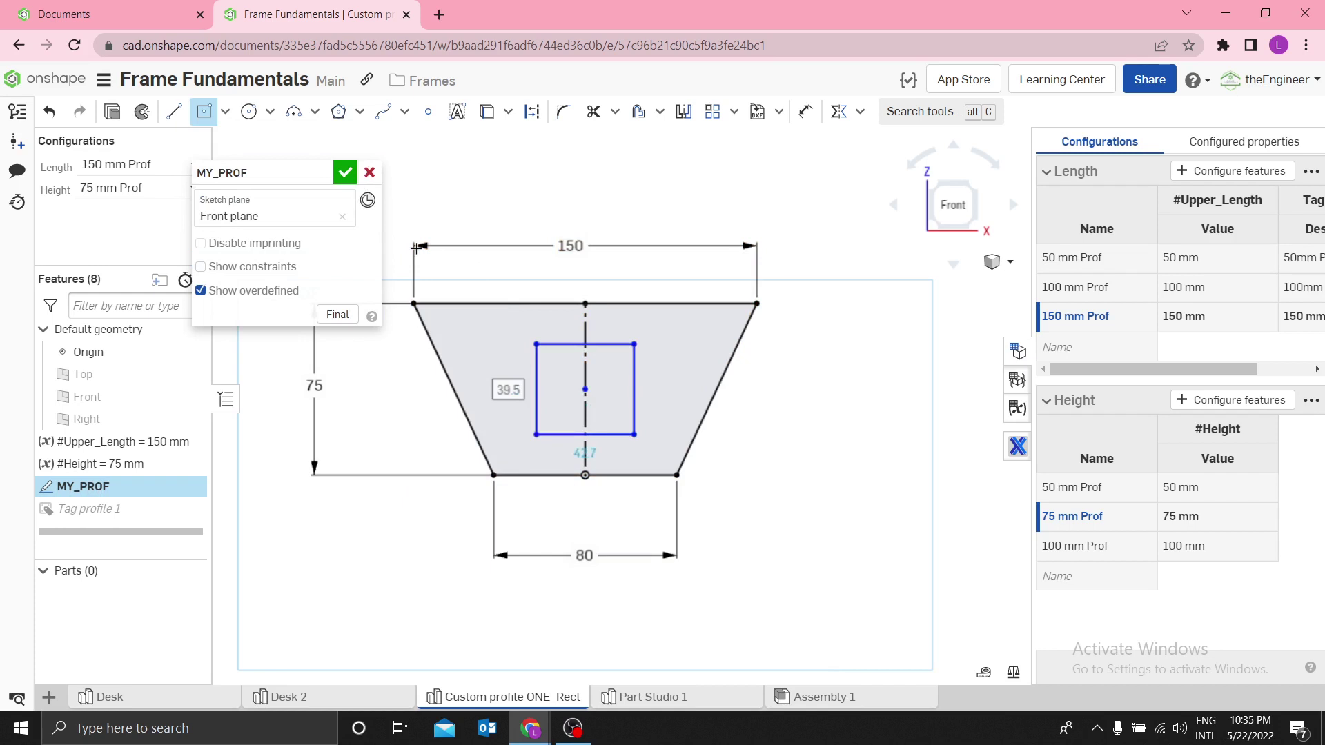
pyautogui.click(345, 172)
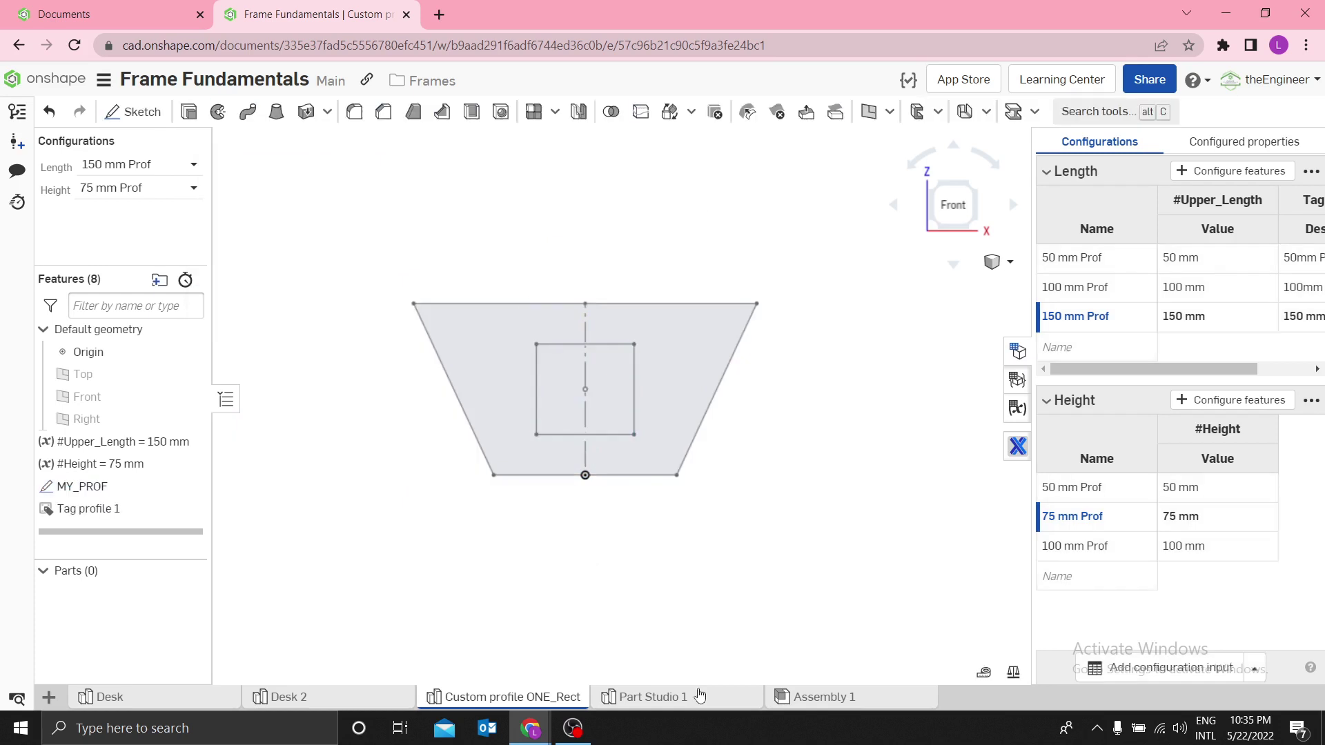
pyautogui.click(698, 695)
pyautogui.scroll(5, 880, 289)
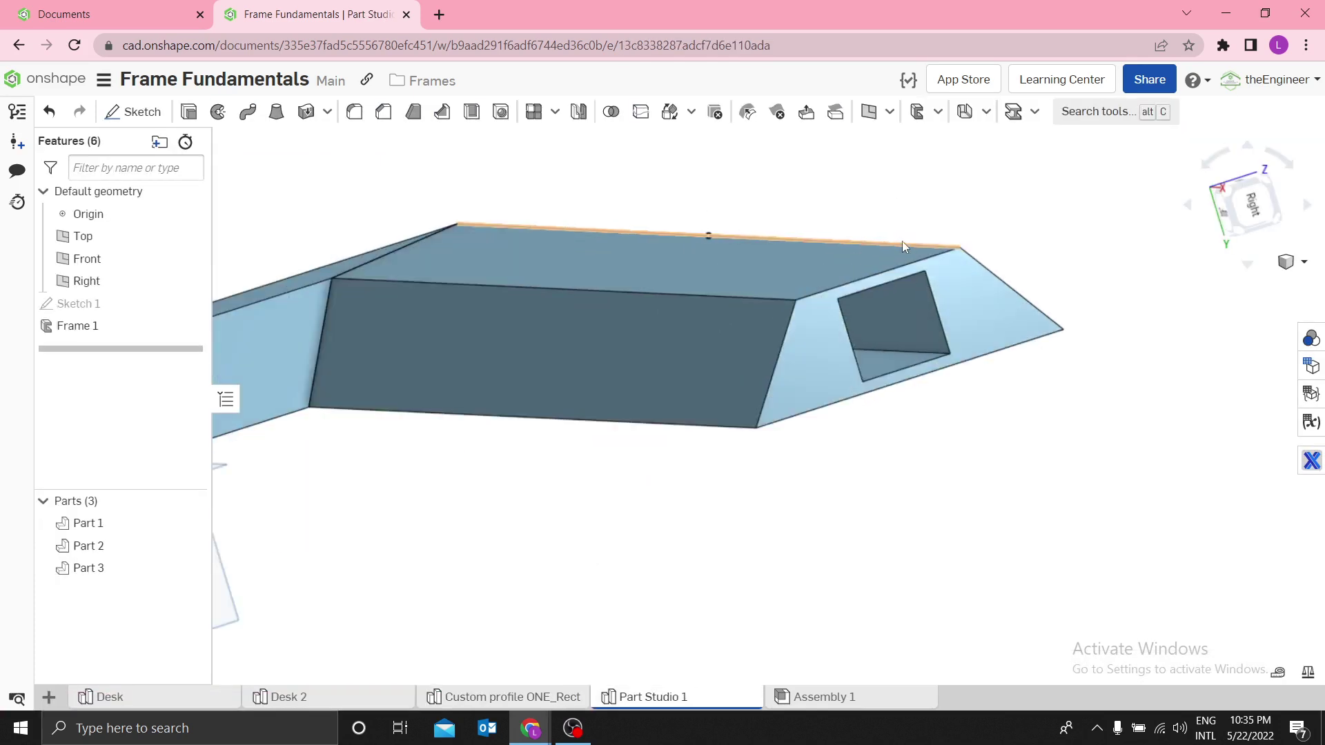
pyautogui.moveTo(1008, 640); pyautogui.dragTo(1011, 530, button='right')
pyautogui.scroll(-2, 952, 511)
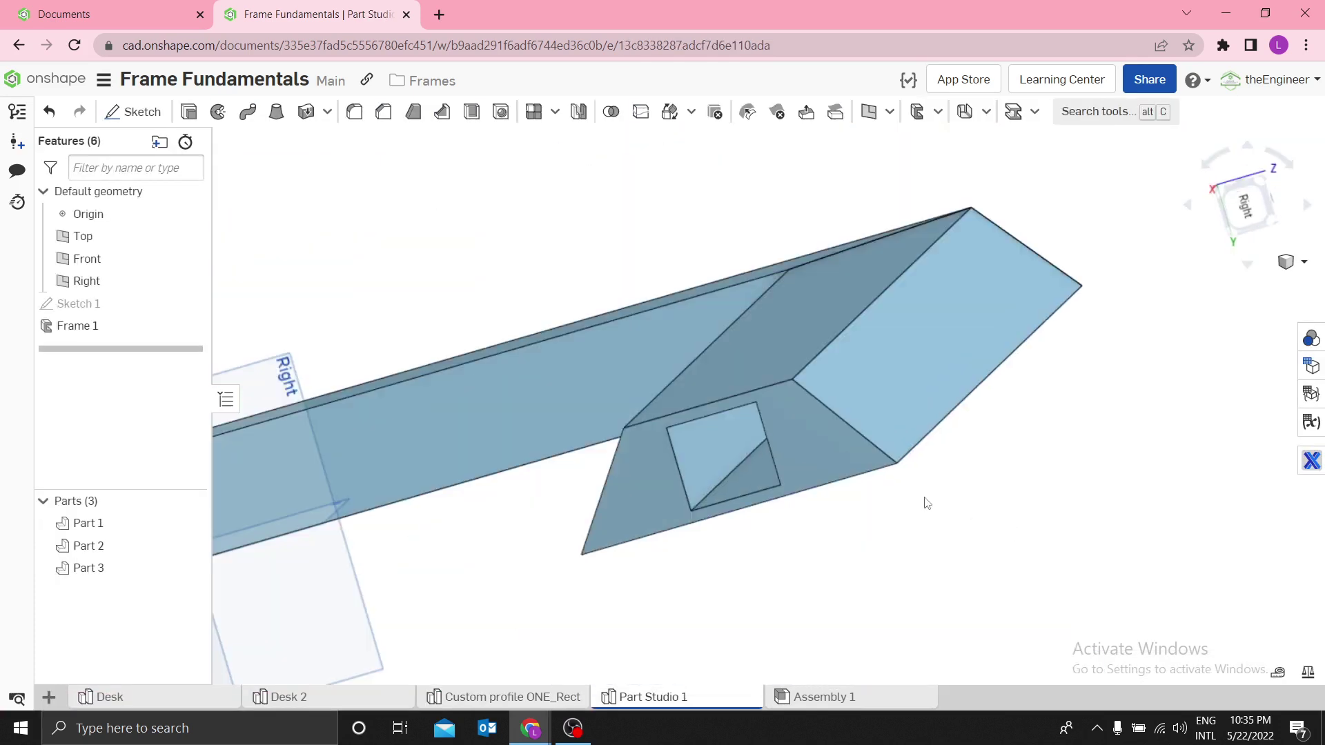
pyautogui.moveTo(763, 544); pyautogui.dragTo(805, 520, button='right')
pyautogui.scroll(5, 1250, 466)
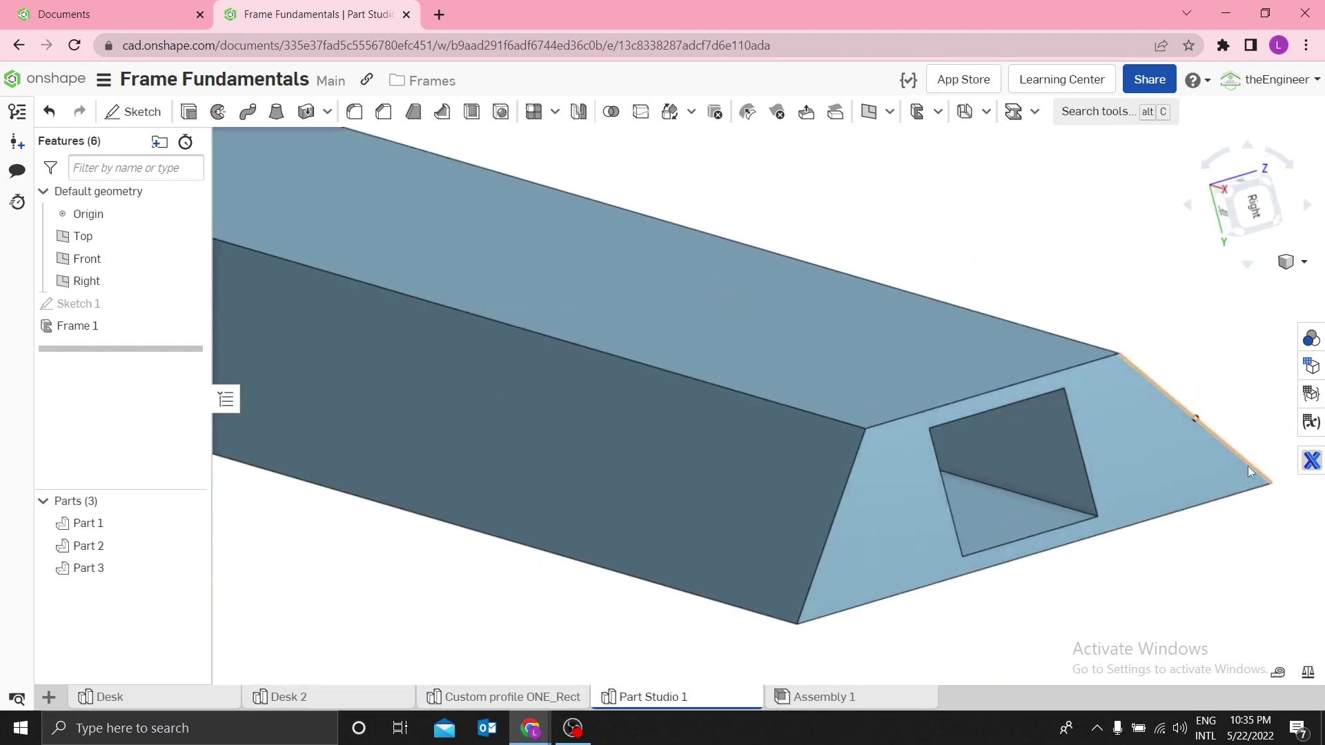
pyautogui.scroll(-6, 1001, 391)
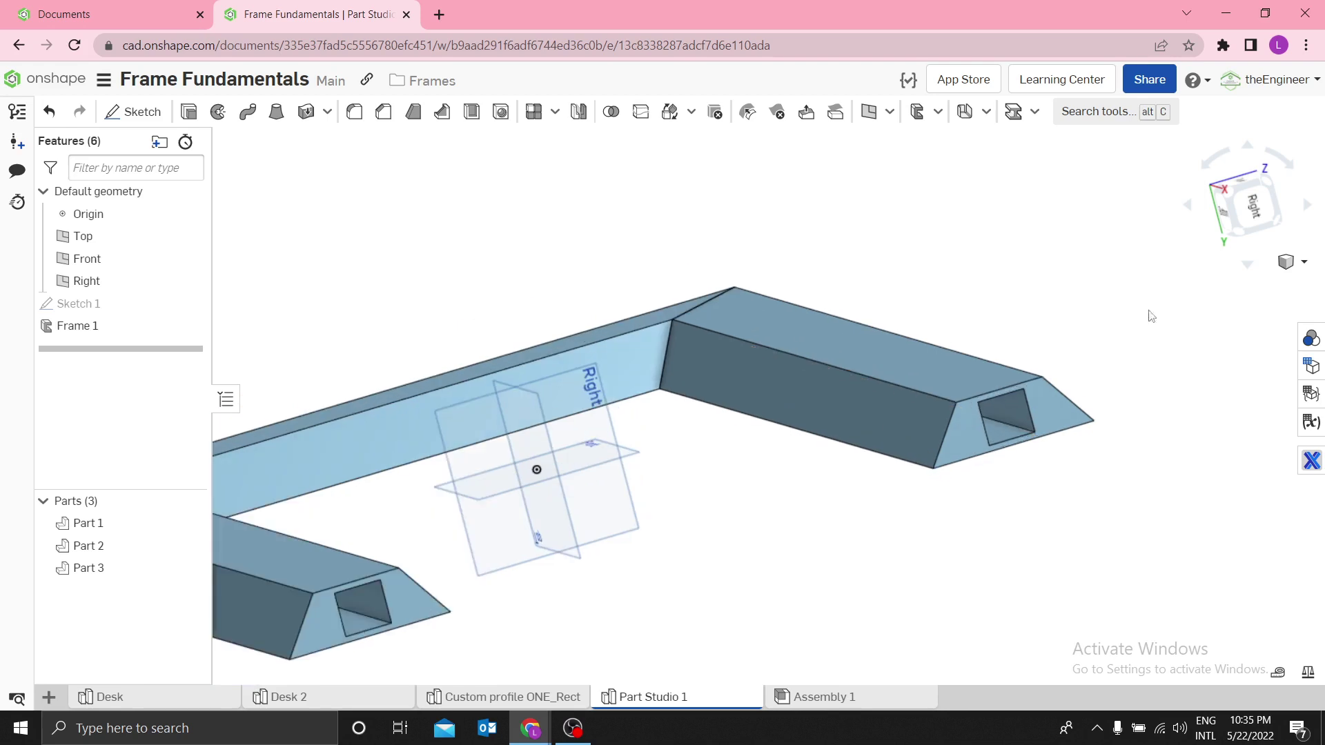
pyautogui.click(499, 706)
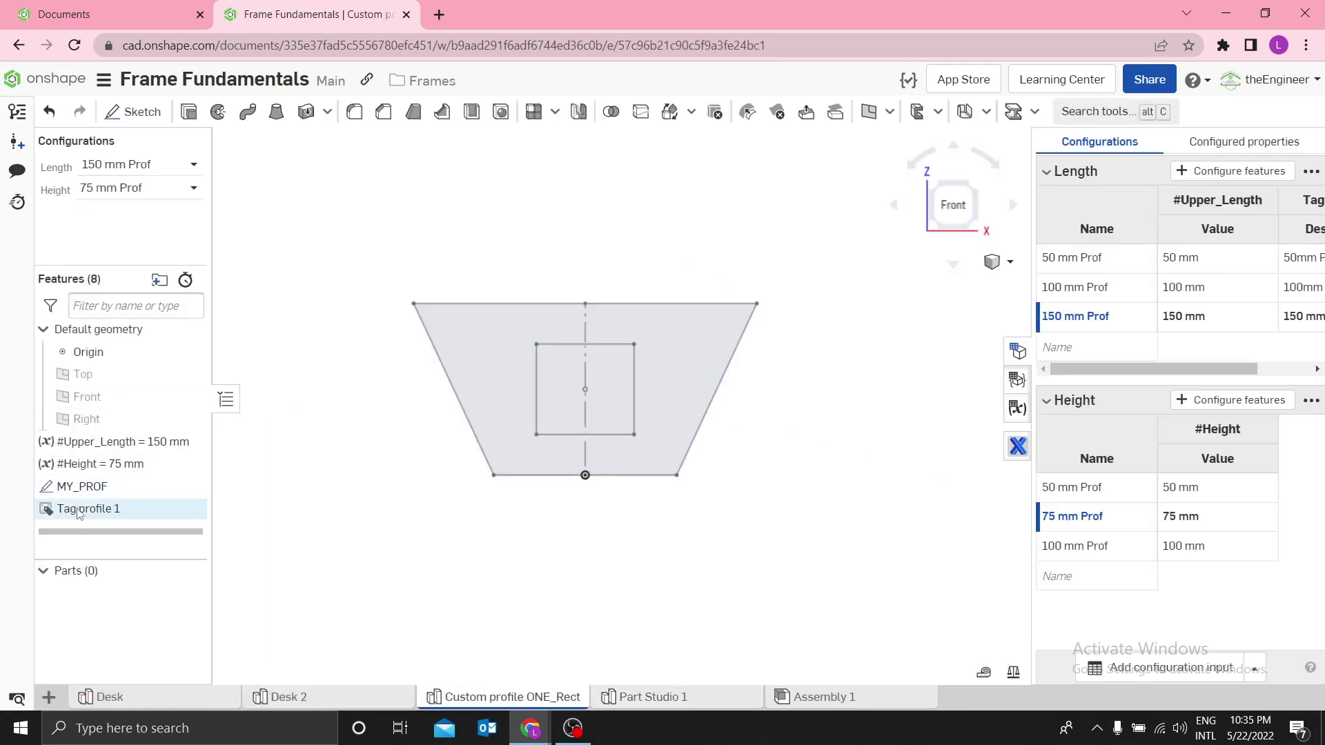
# Step: Reopen Tag profile 1 to review its Description column, then close it and return to Part Studio 1
pyautogui.rightClick(97, 511)
pyautogui.click(123, 548)
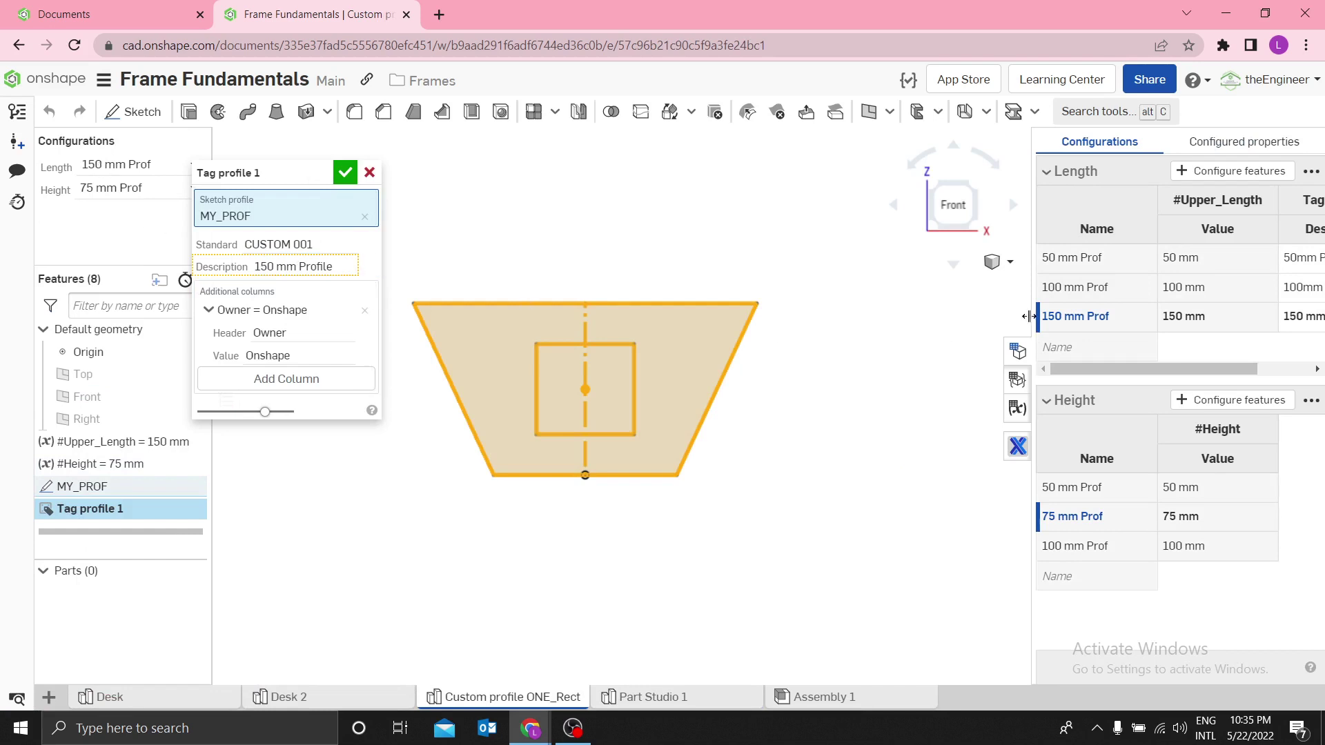
pyautogui.moveTo(1029, 316); pyautogui.dragTo(893, 316)
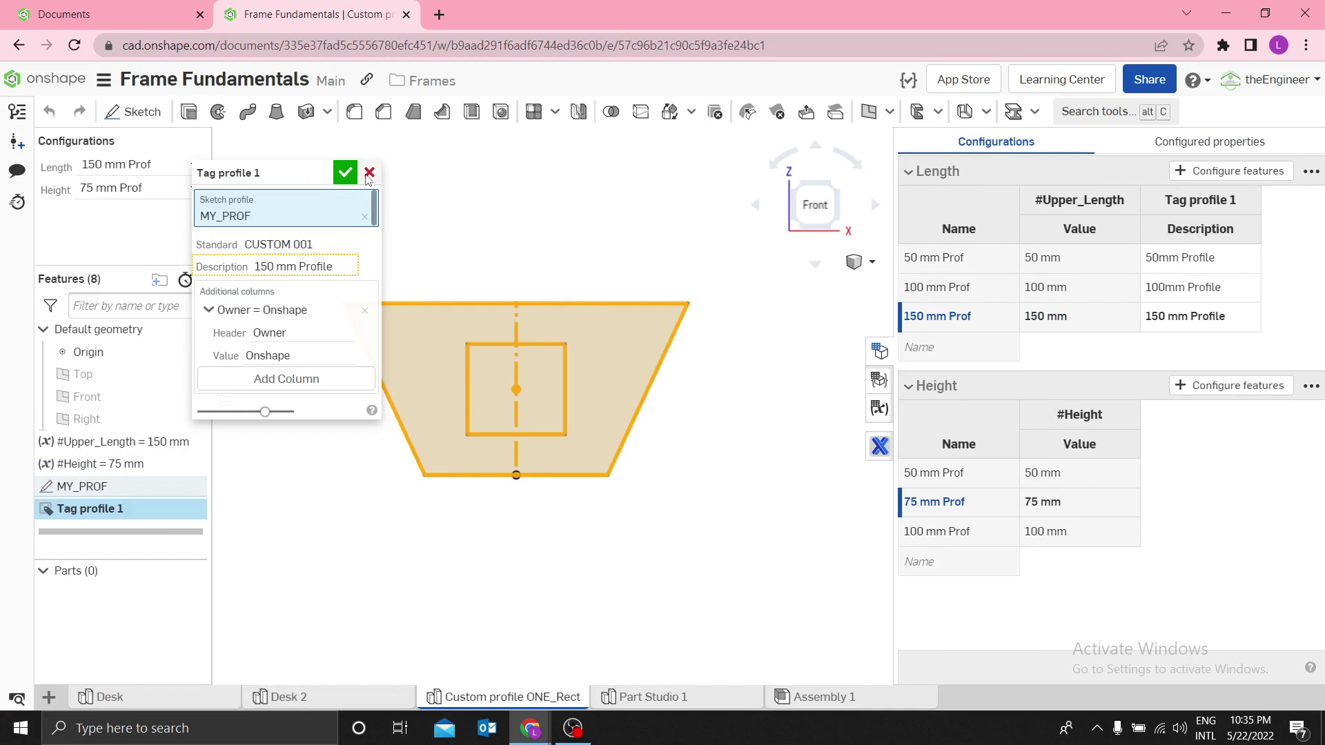
pyautogui.click(369, 173)
pyautogui.click(666, 698)
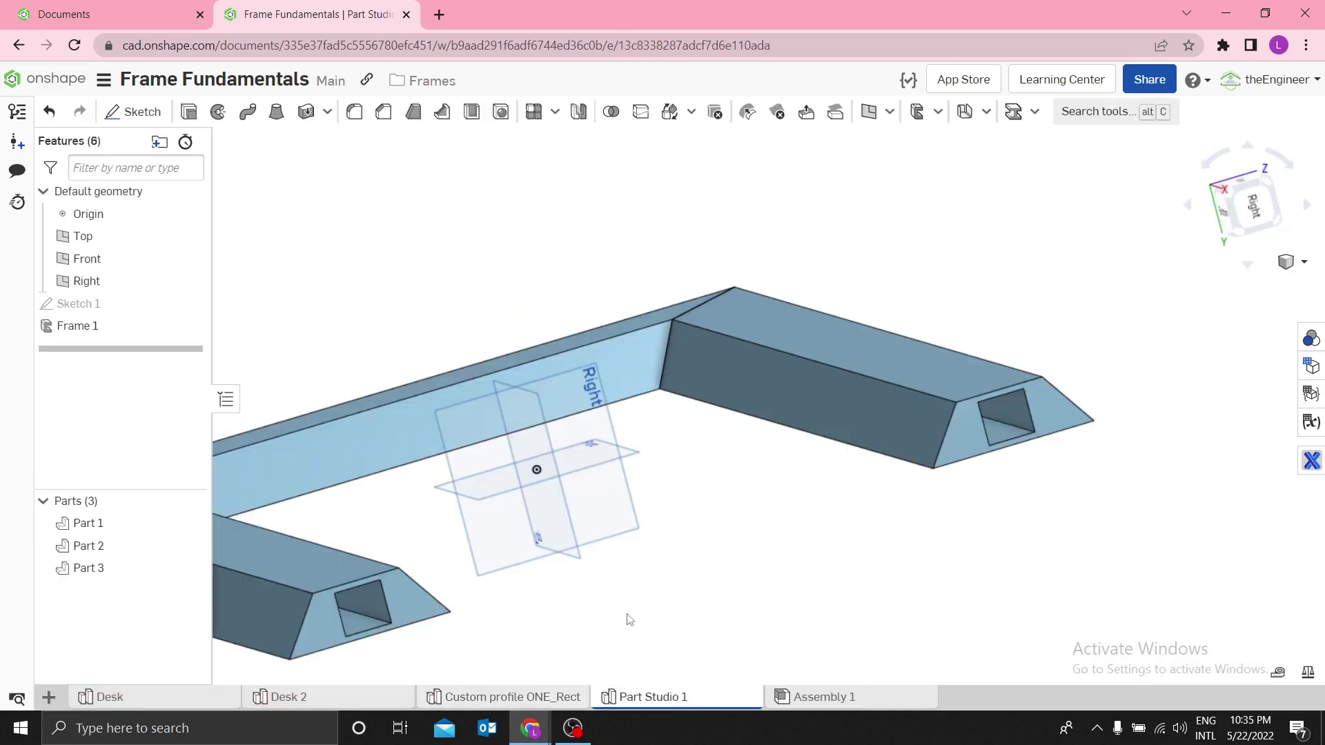
# Step: Create Cut list 1 with all frames selected and widen its table to show the Owner column
pyautogui.click(938, 111)
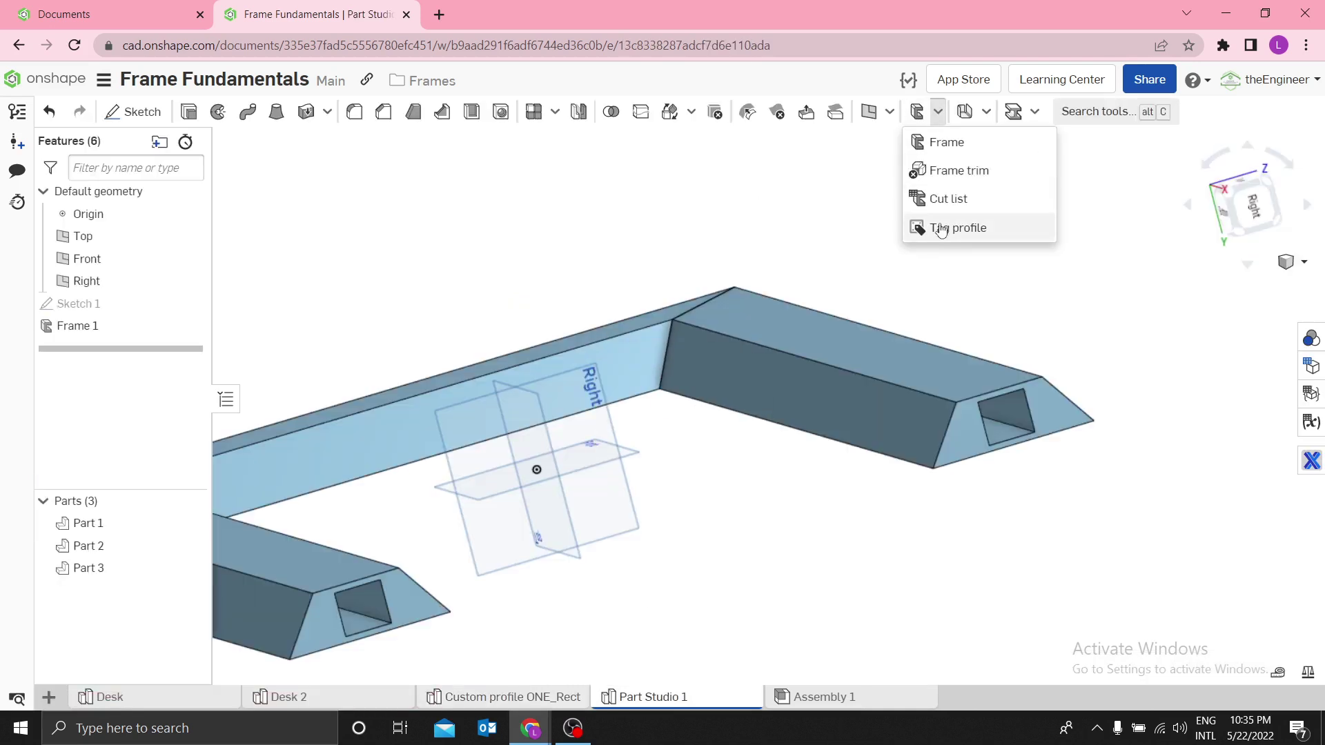
pyautogui.click(947, 200)
pyautogui.scroll(-3, 606, 228)
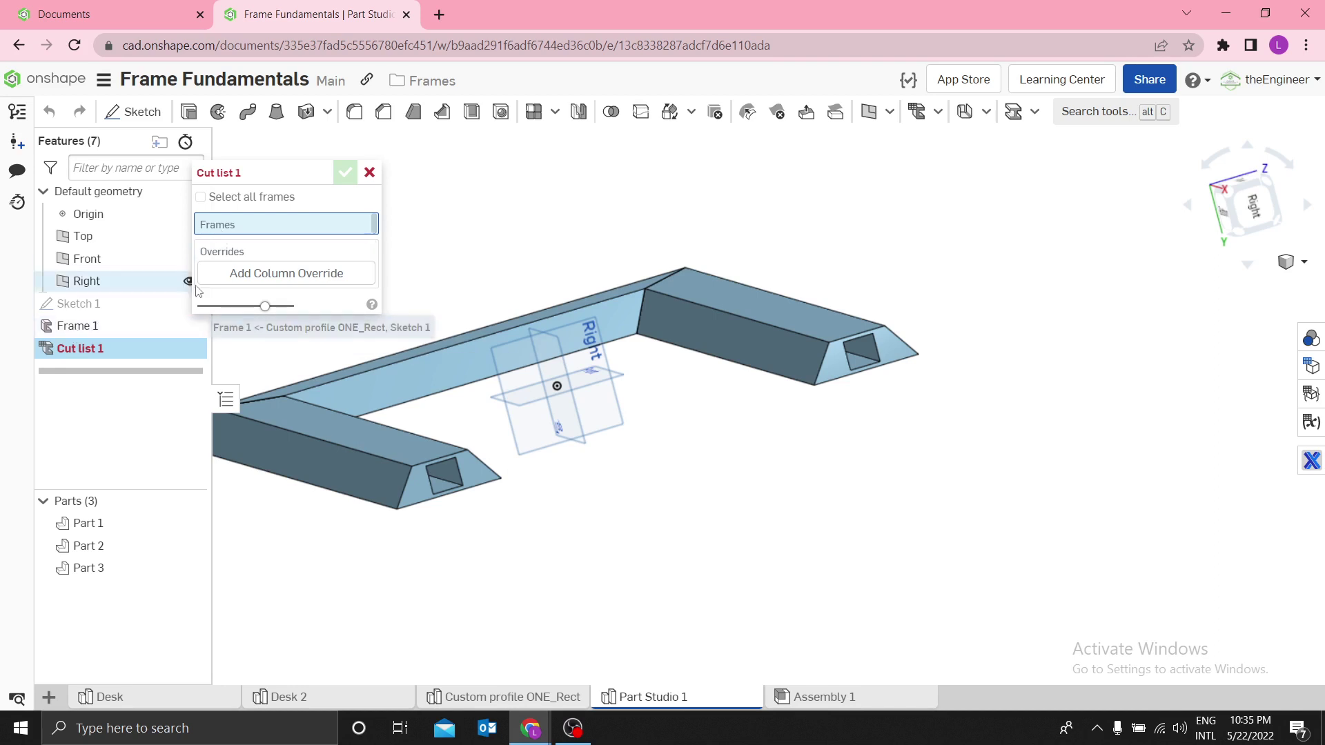
pyautogui.scroll(-3, 486, 283)
pyautogui.click(201, 198)
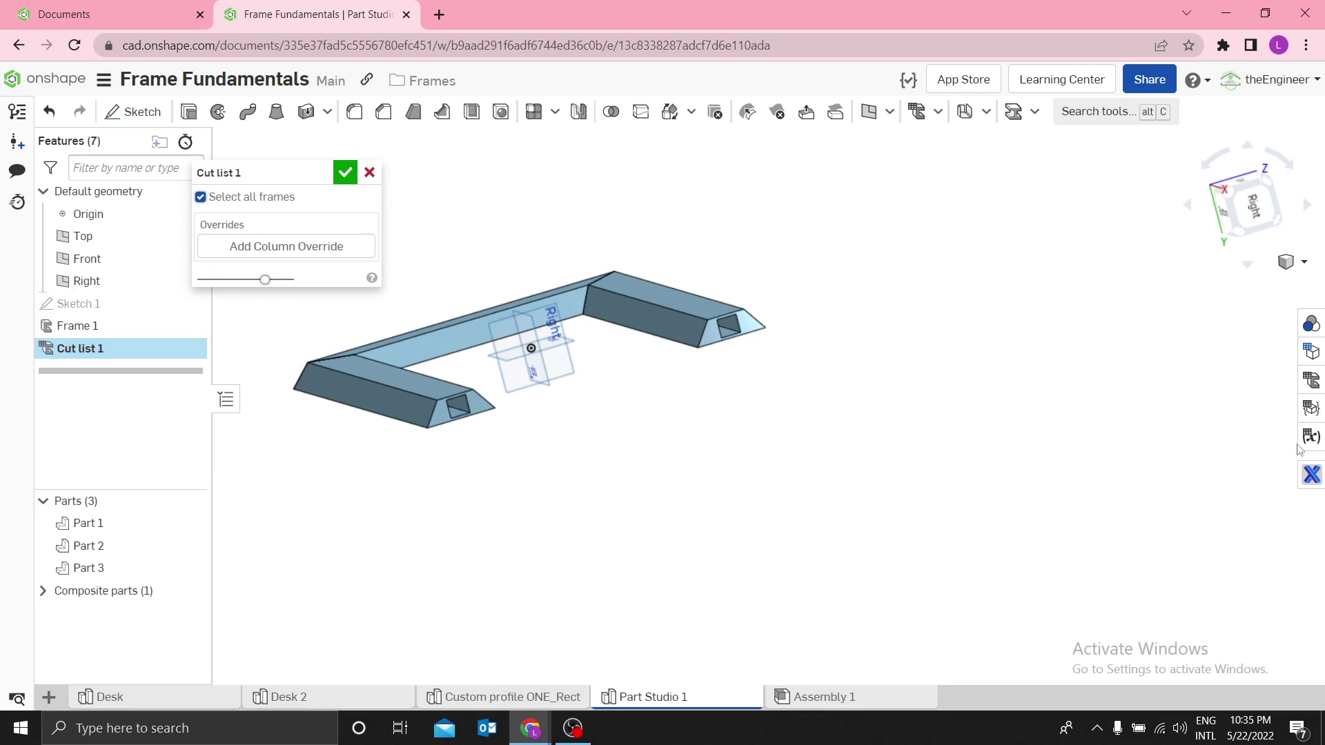
pyautogui.click(1310, 380)
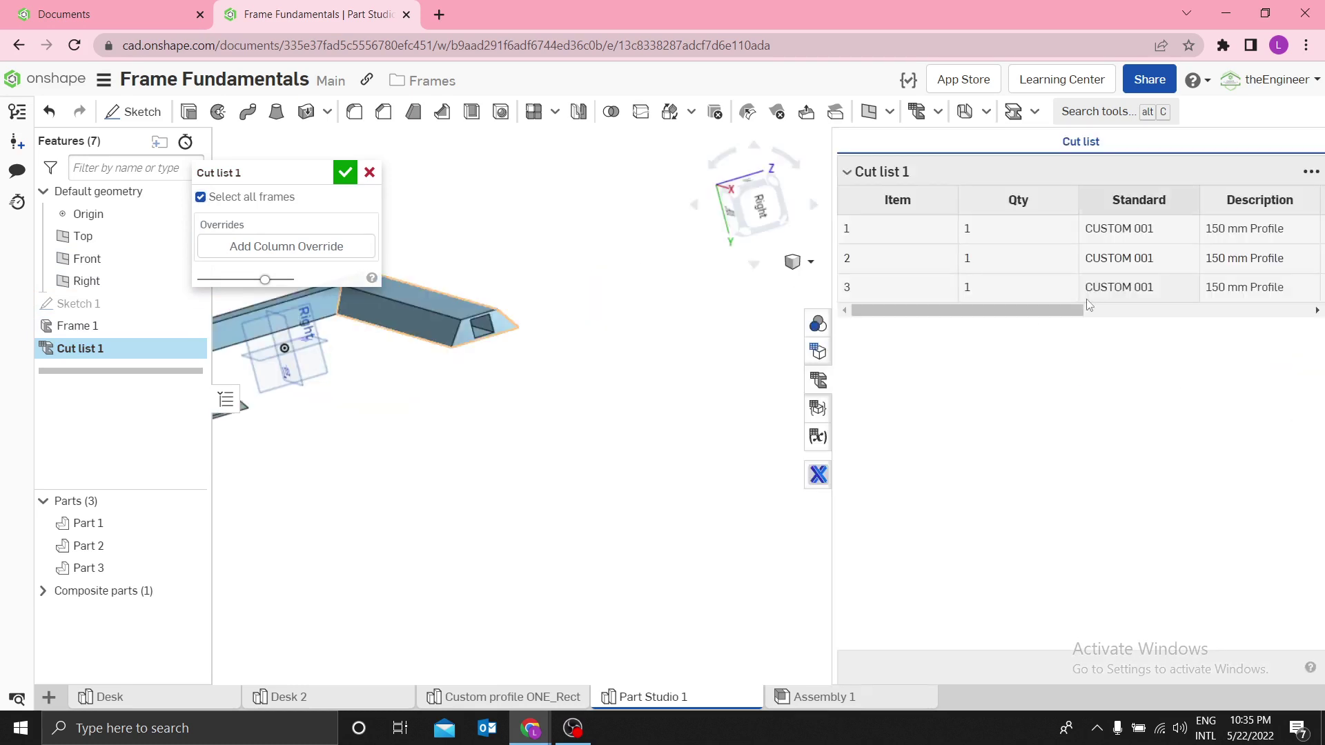
pyautogui.moveTo(829, 294); pyautogui.dragTo(714, 298)
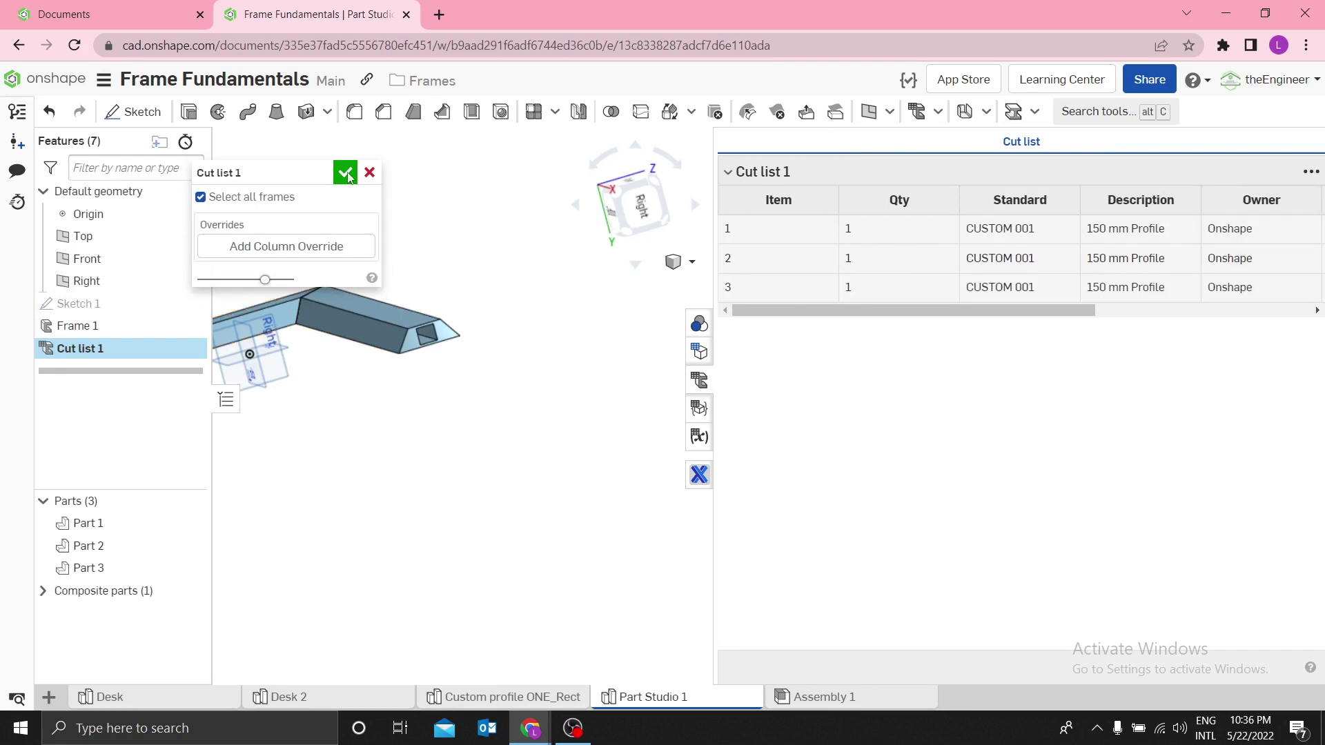
# Step: Change Tag profile 1's Owner value to Onshape Cloud, then return to Part Studio 1
pyautogui.click(468, 697)
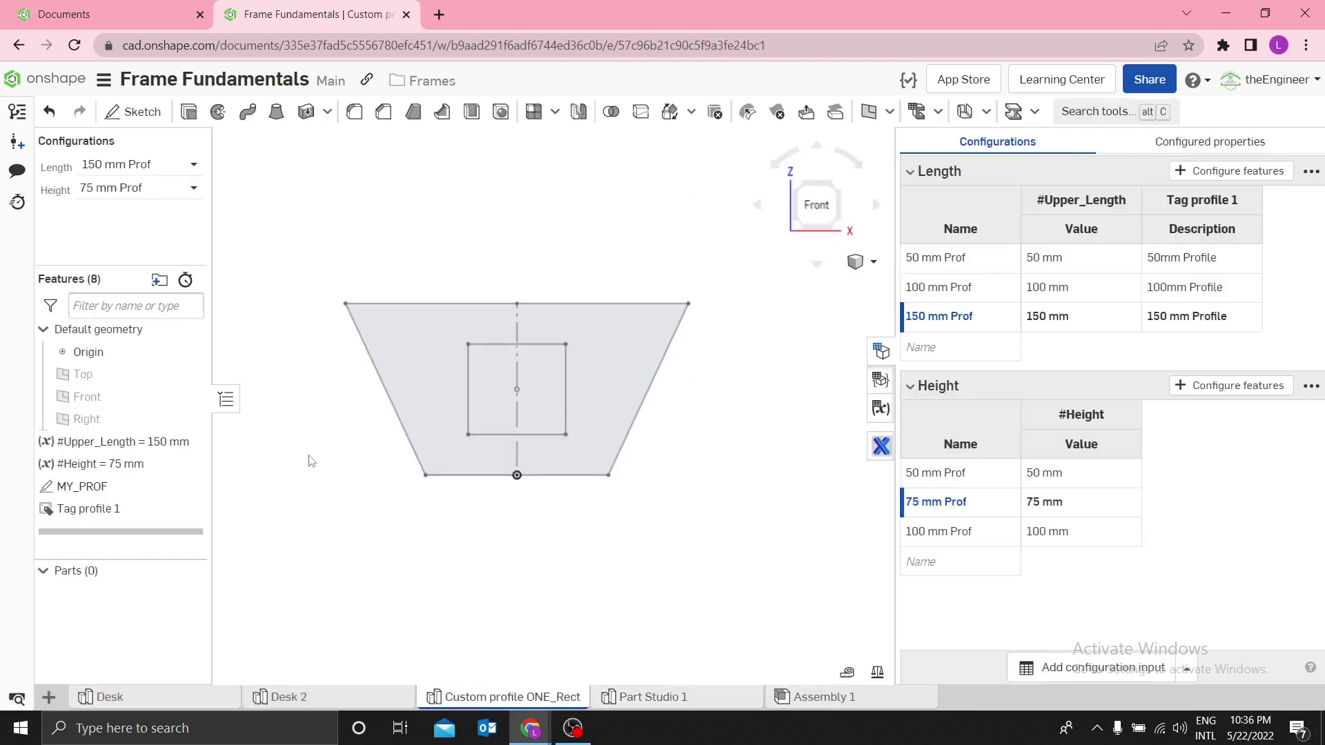
pyautogui.rightClick(92, 511)
pyautogui.click(124, 548)
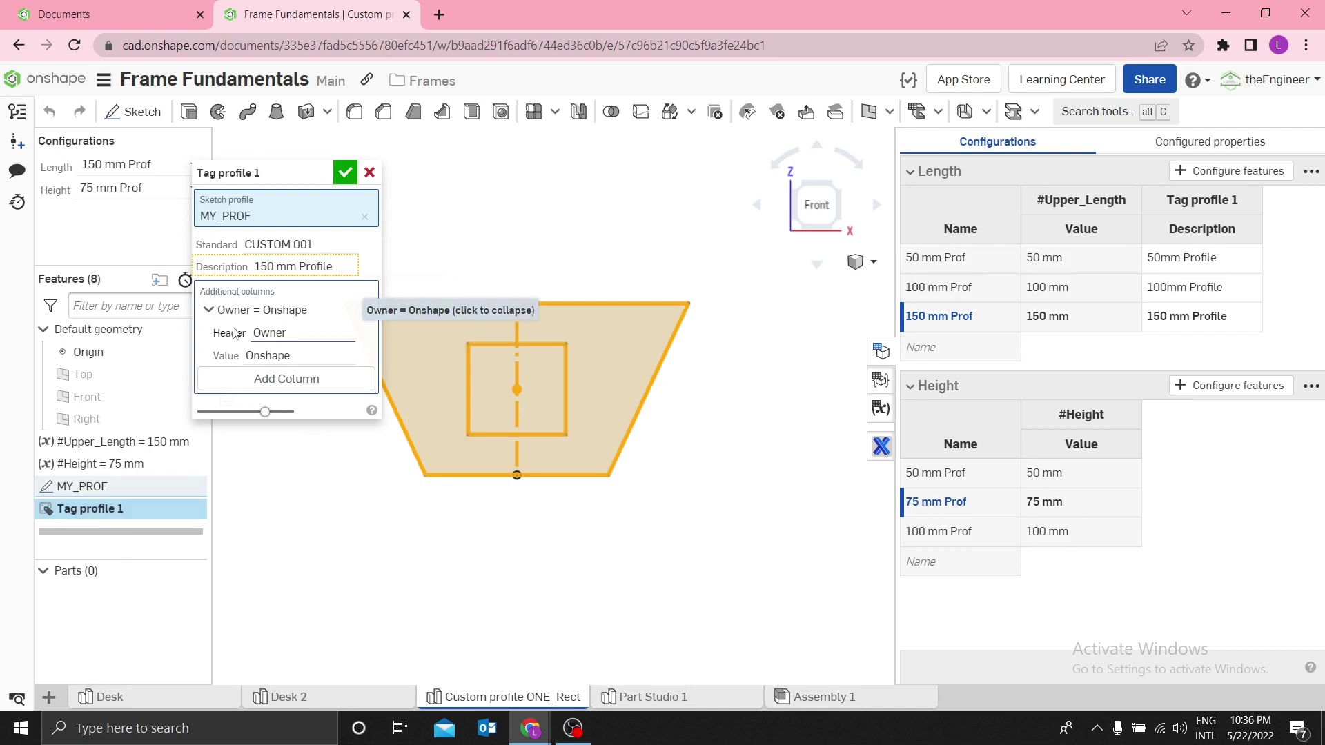
pyautogui.click(300, 355)
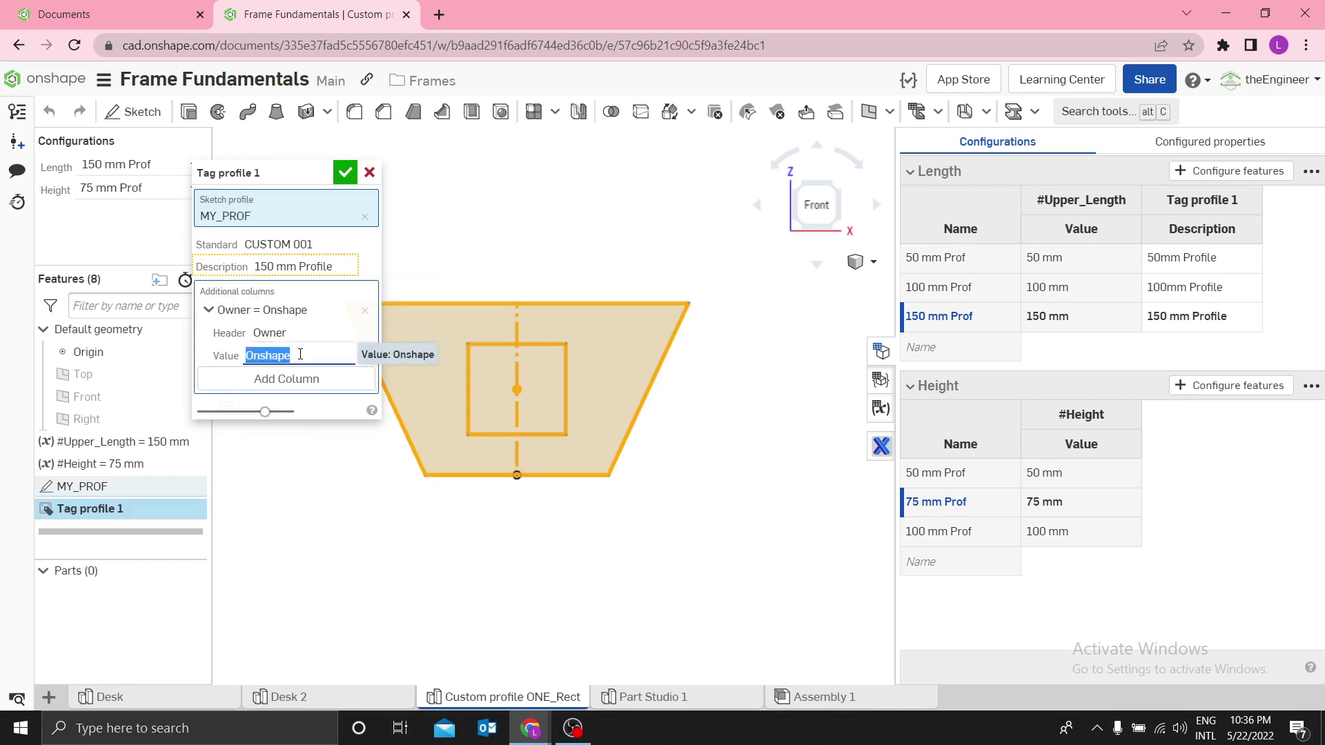
pyautogui.click(304, 357)
pyautogui.write('Cloud')
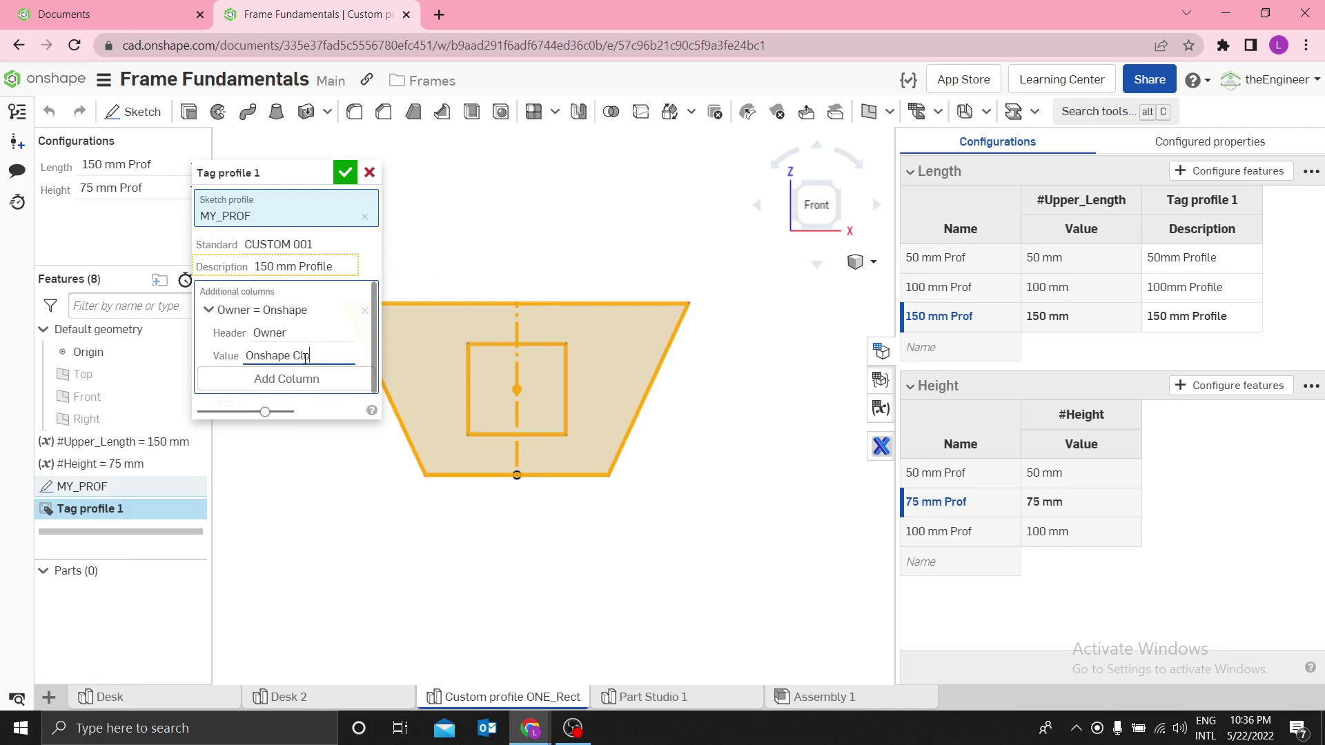
pyautogui.click(344, 173)
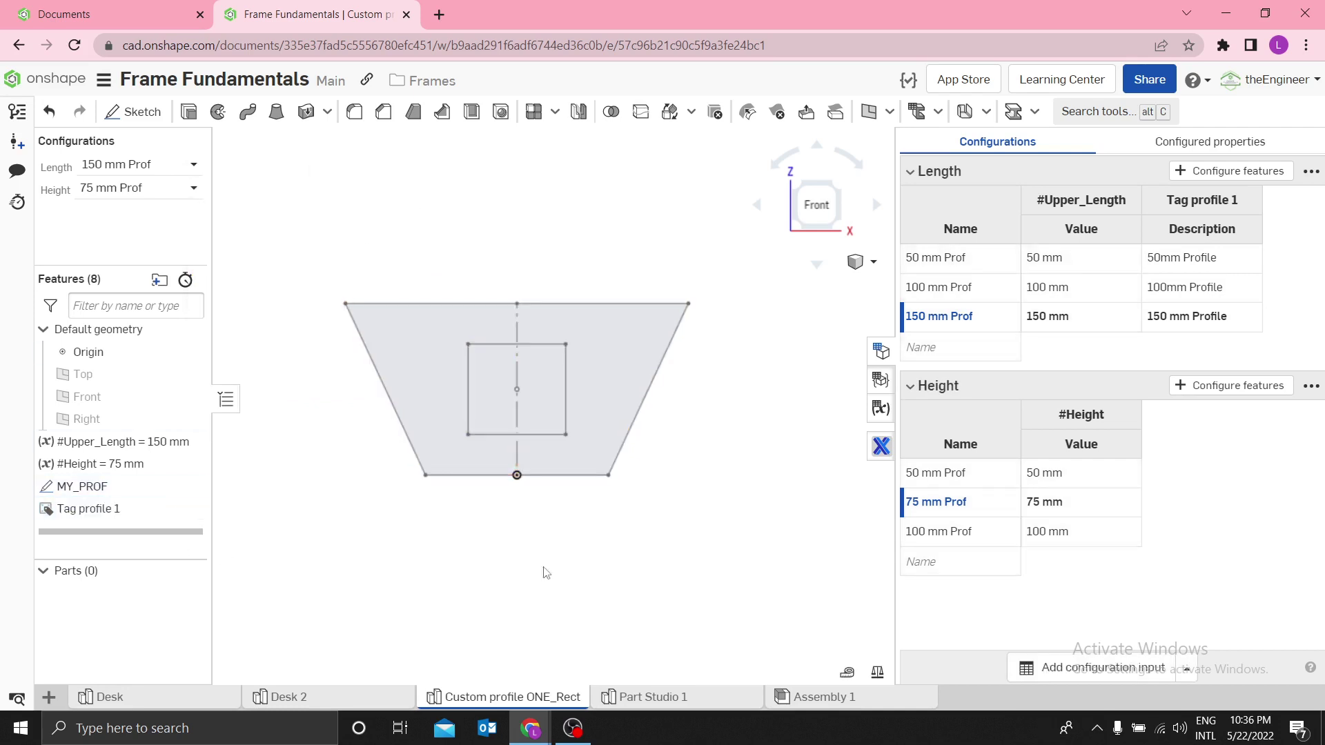
pyautogui.click(640, 699)
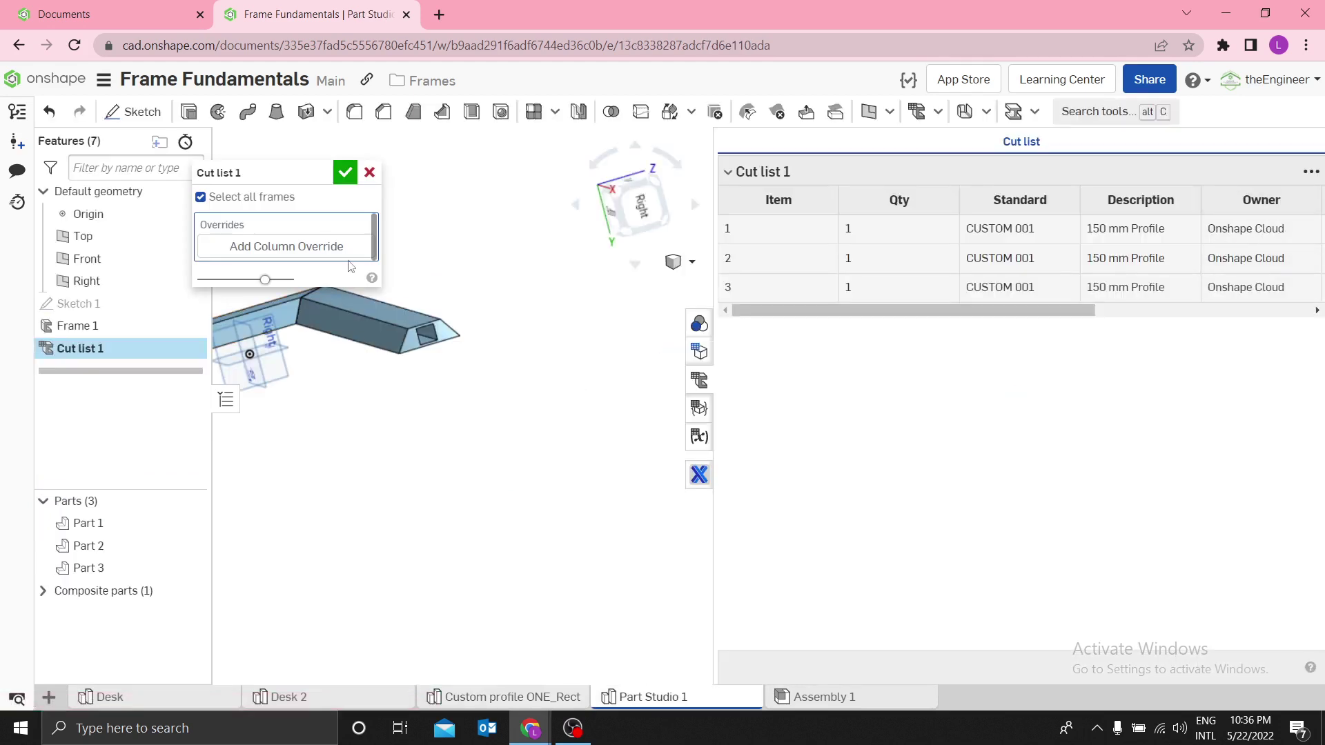
# Step: Cancel Cut list 1 in Part Studio 1 and reopen Frame 1, with its ONE_Rect profile, for editing
pyautogui.click(370, 172)
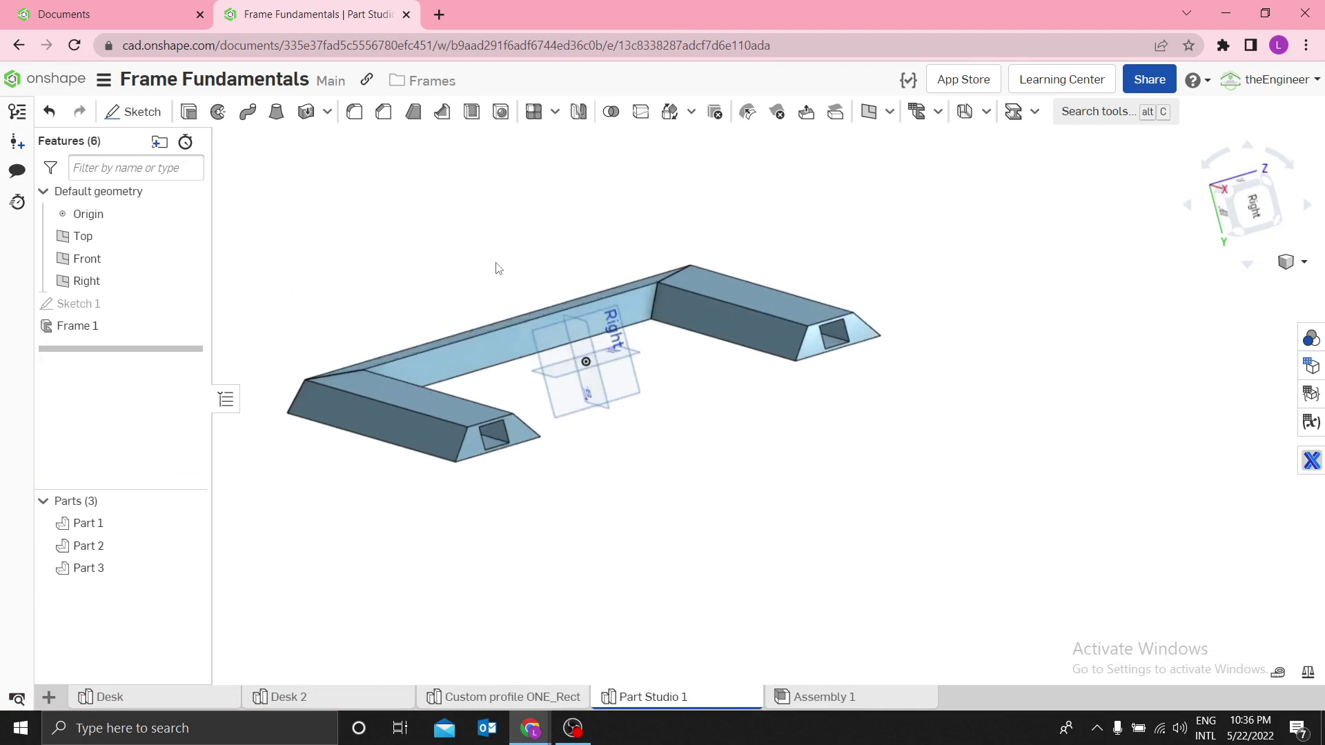
pyautogui.rightClick(58, 330)
pyautogui.press('Escape')
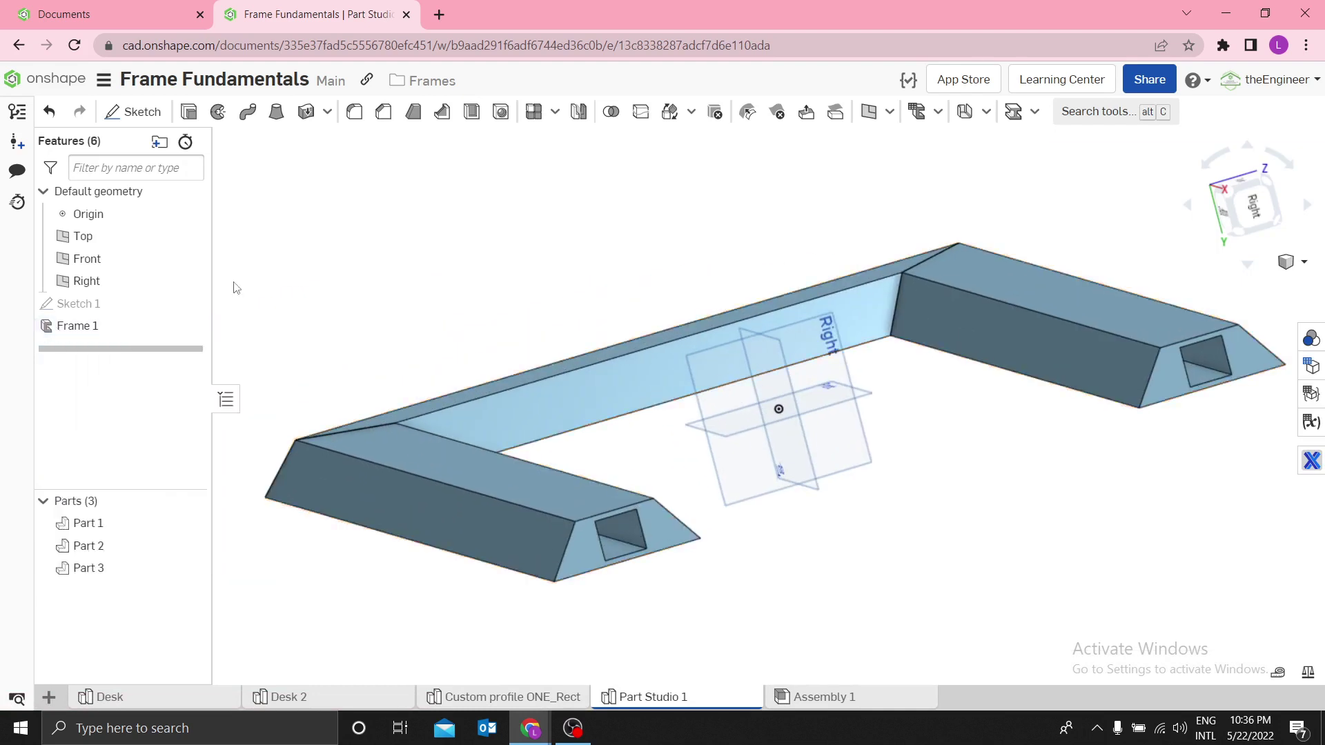
pyautogui.rightClick(112, 325)
pyautogui.click(147, 360)
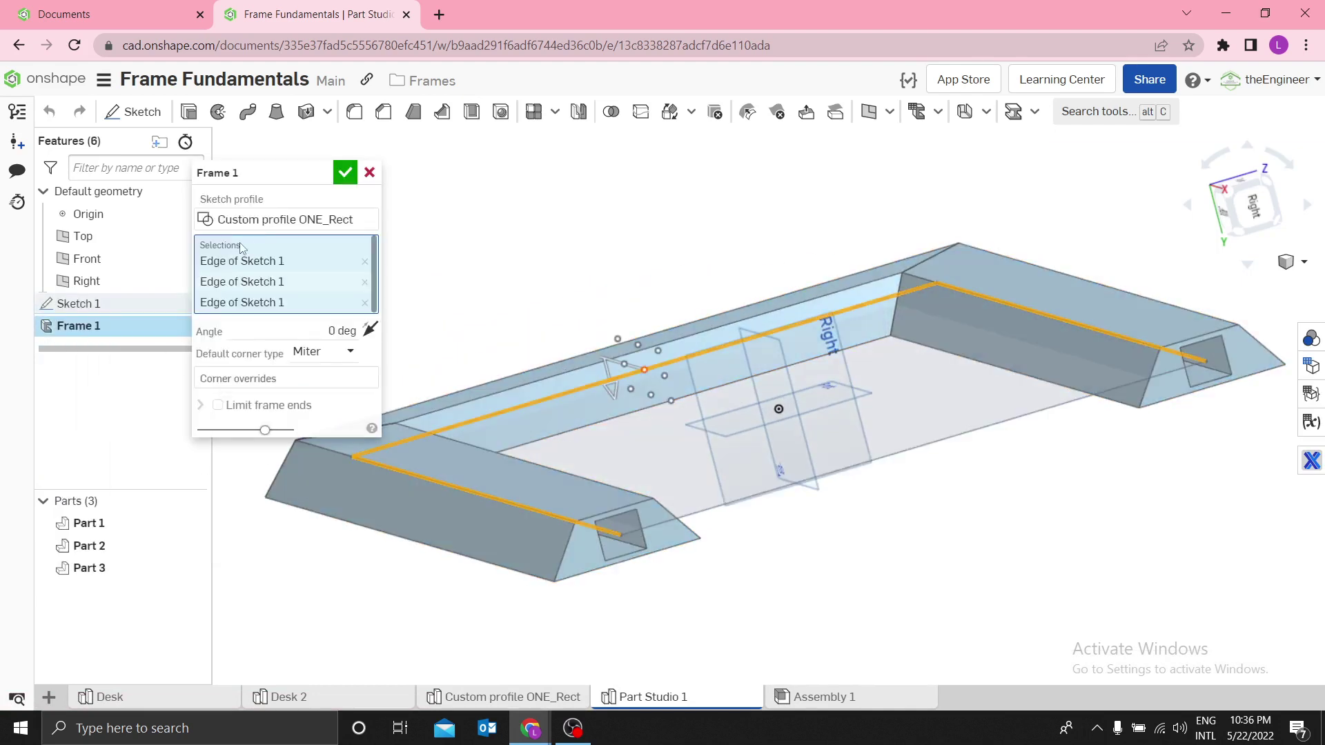
# Step: Regenerate the Frame 1 sketch profile with Length 50 mm Prof and Height 100 mm Prof
pyautogui.click(261, 221)
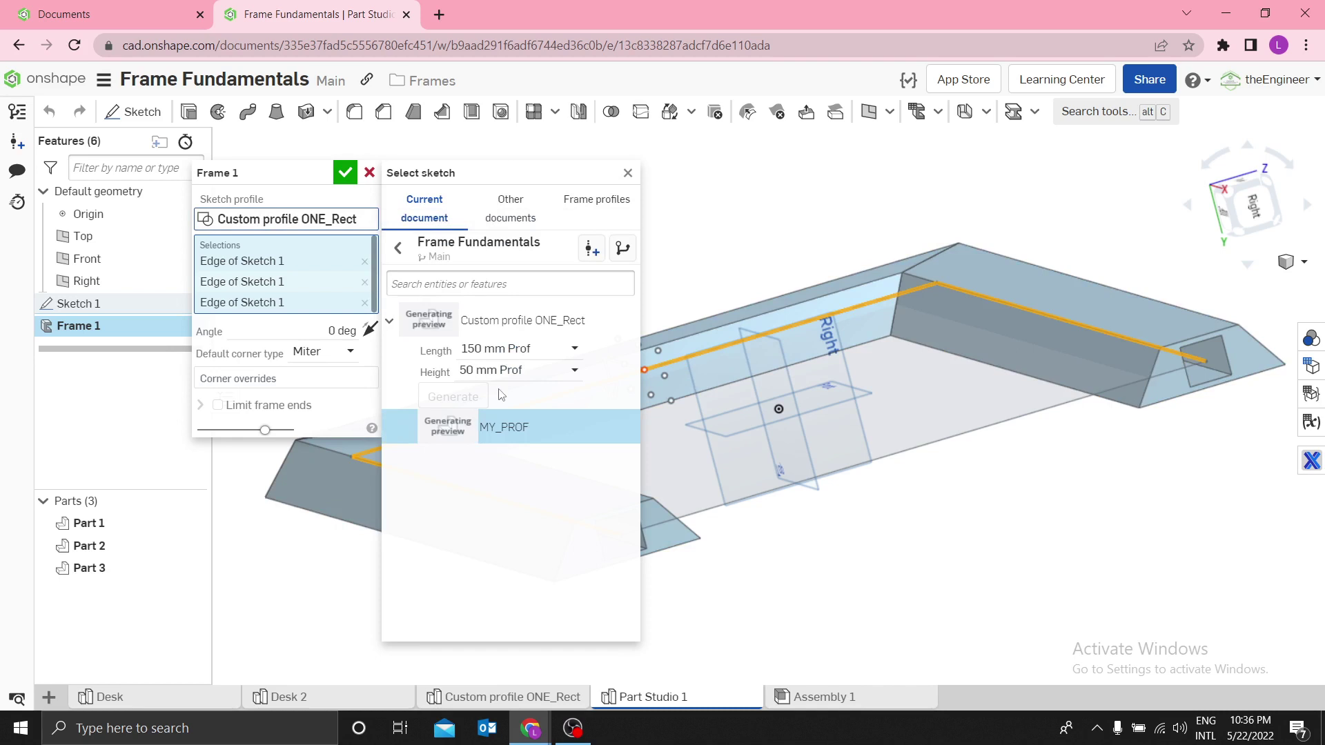
pyautogui.click(479, 352)
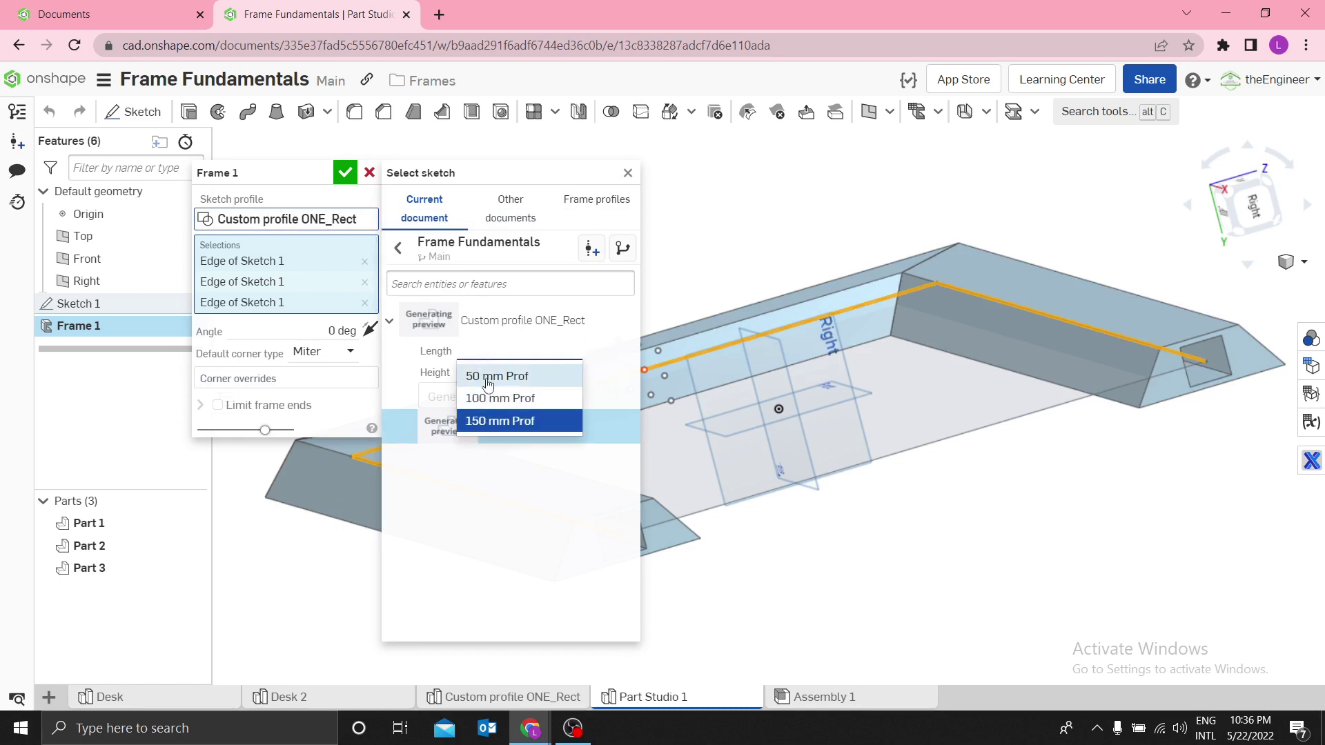
pyautogui.click(488, 379)
pyautogui.click(483, 371)
pyautogui.click(482, 442)
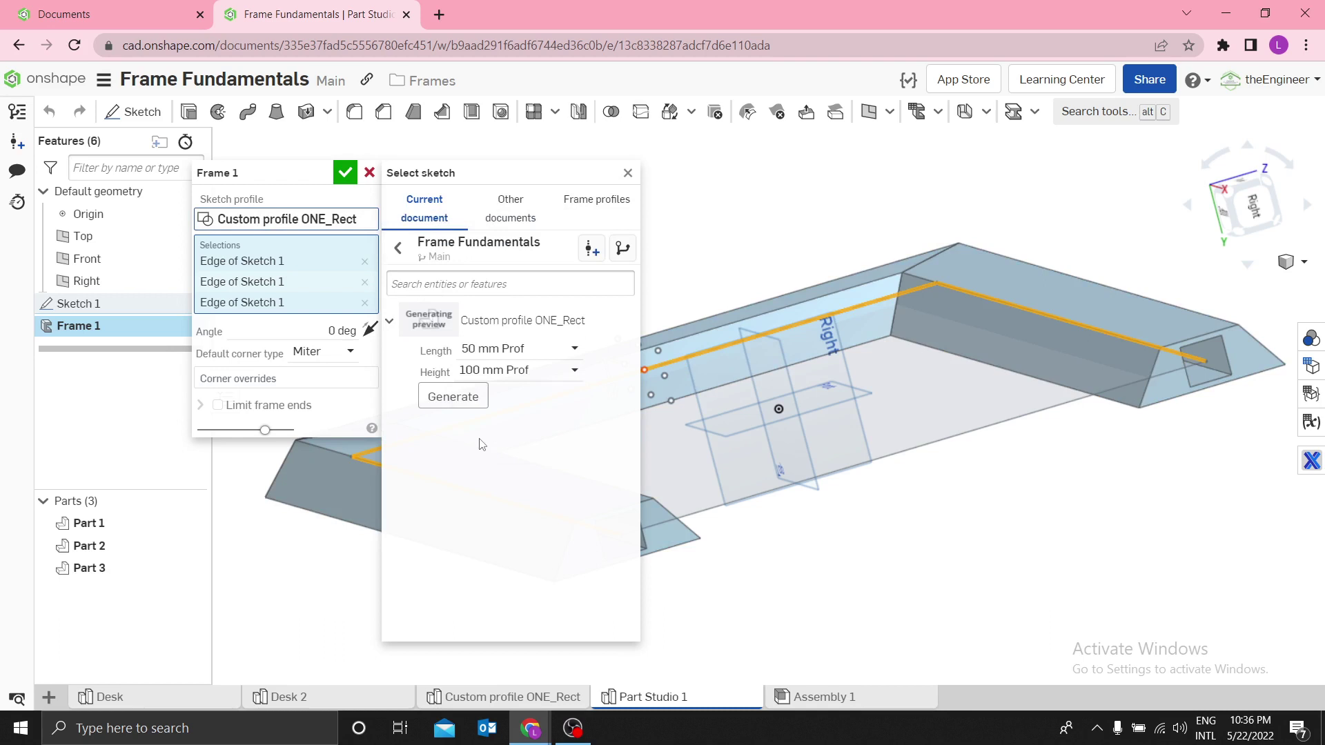
pyautogui.click(459, 400)
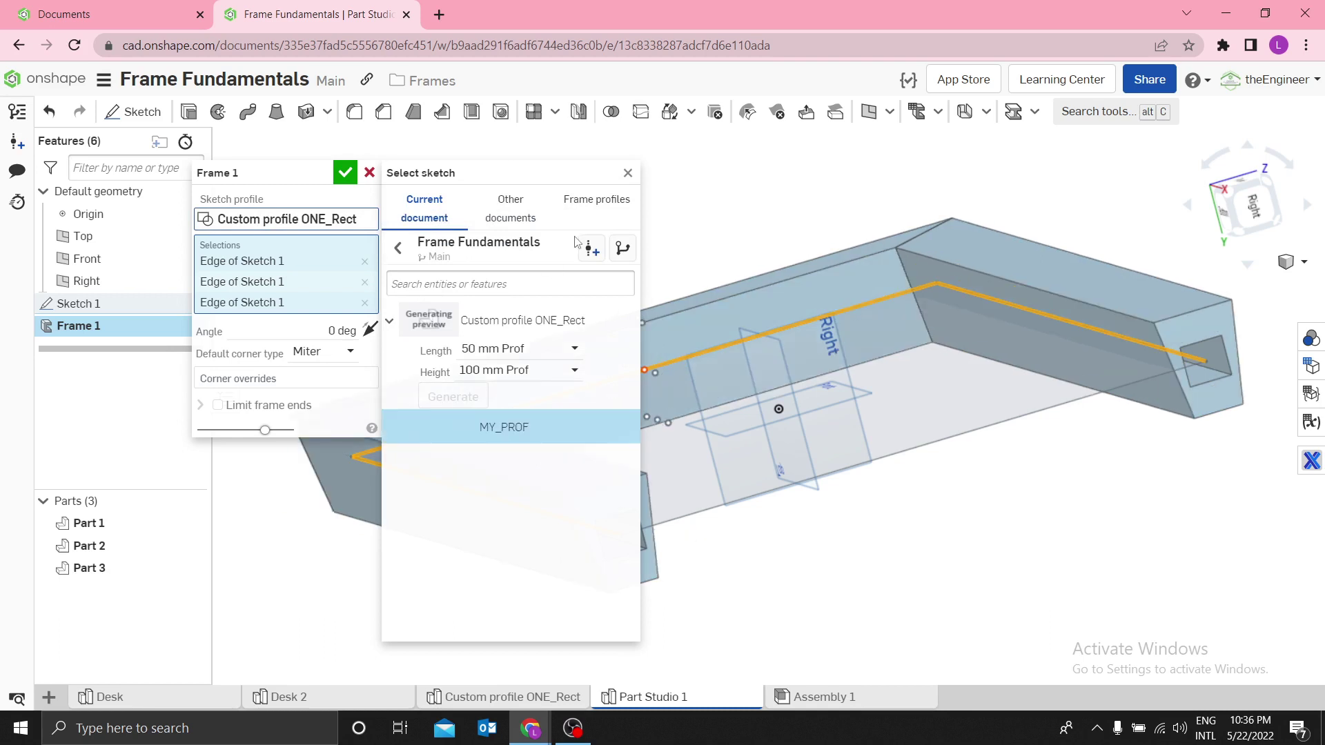
# Step: Apply the updated frame and add a new cut list with Select all frames checked
pyautogui.click(628, 173)
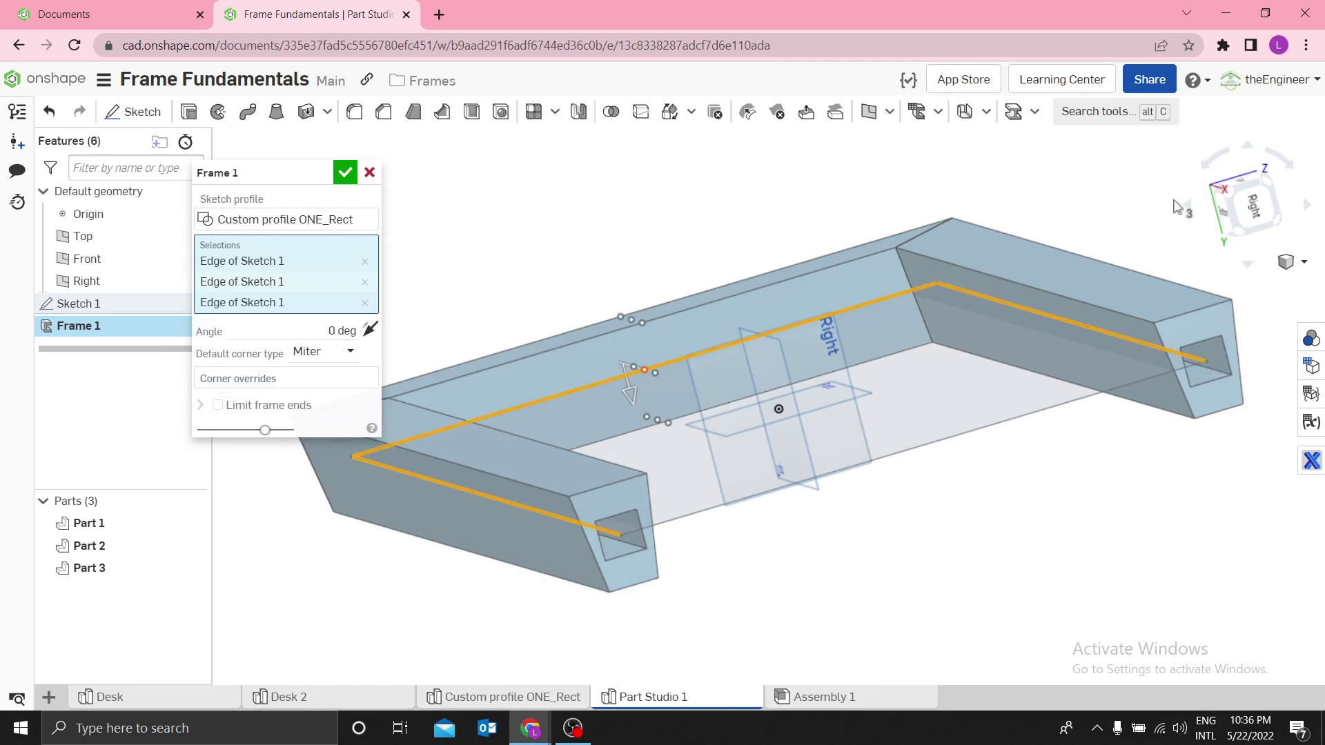
pyautogui.click(918, 113)
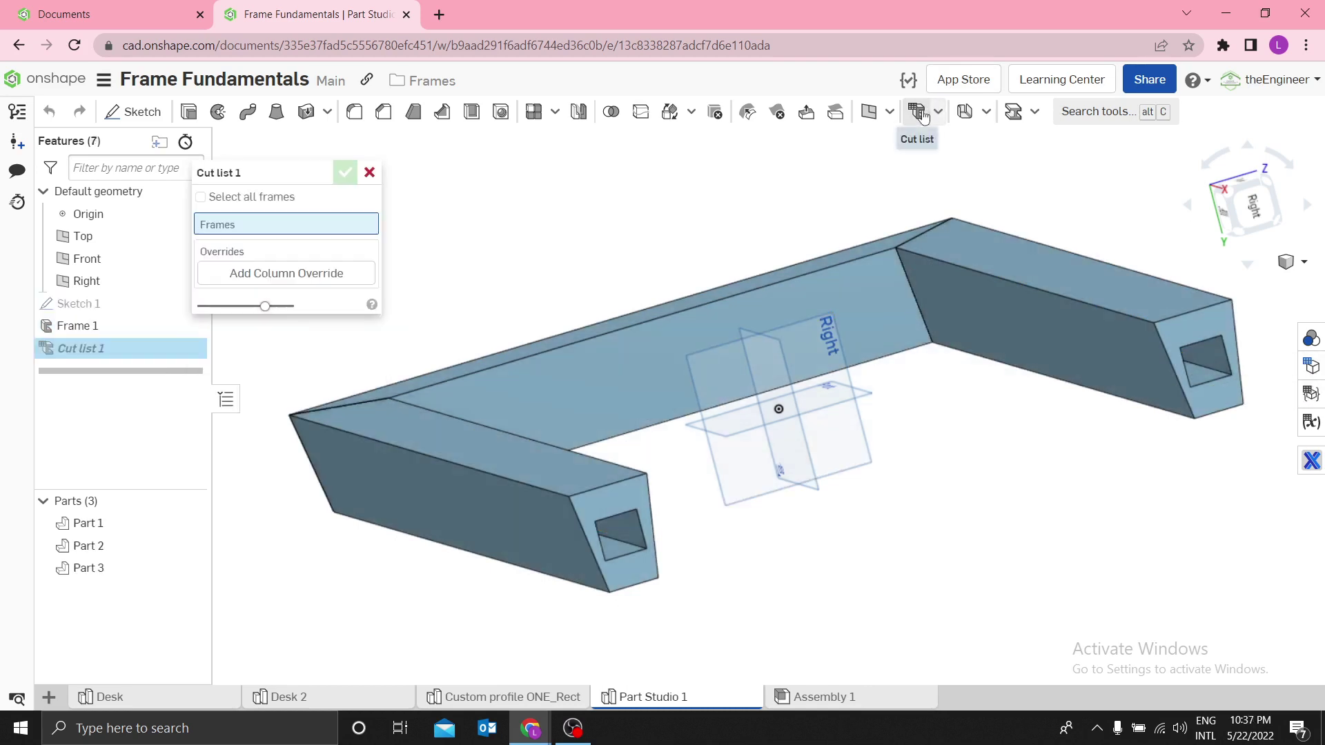
pyautogui.click(201, 198)
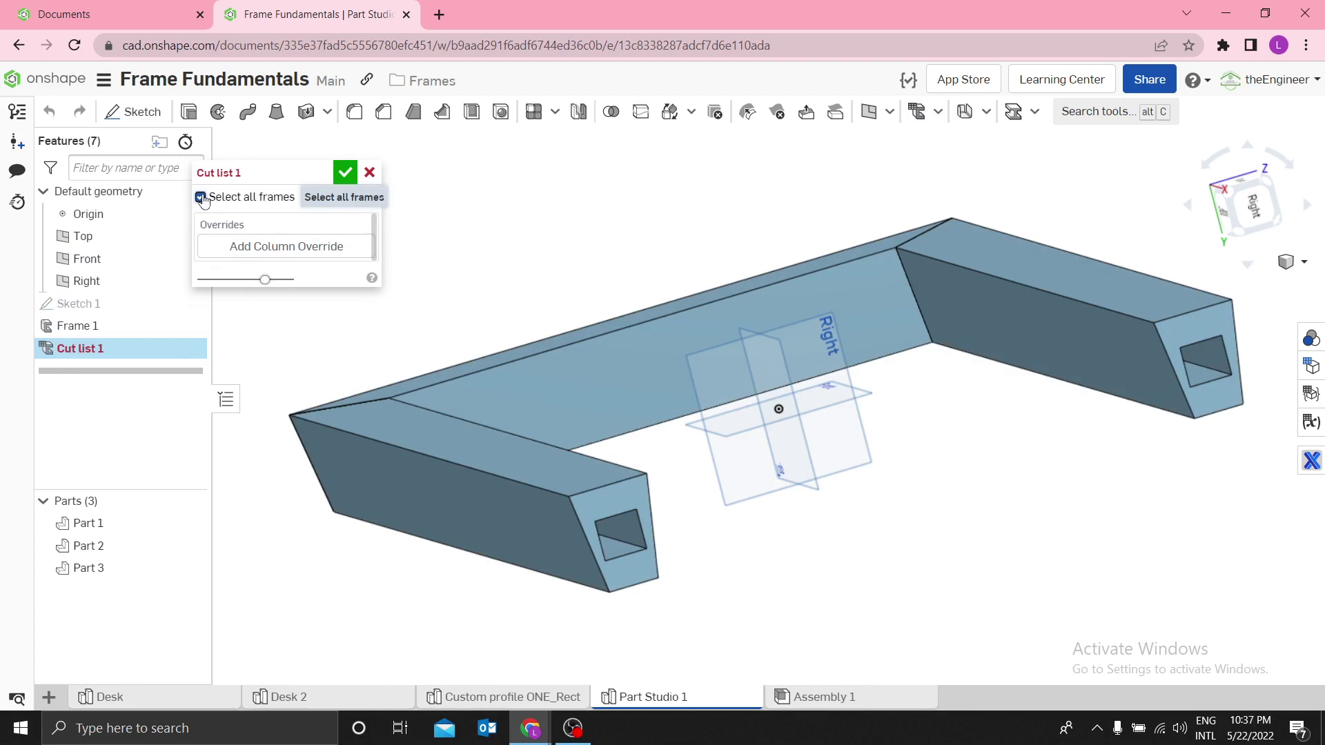